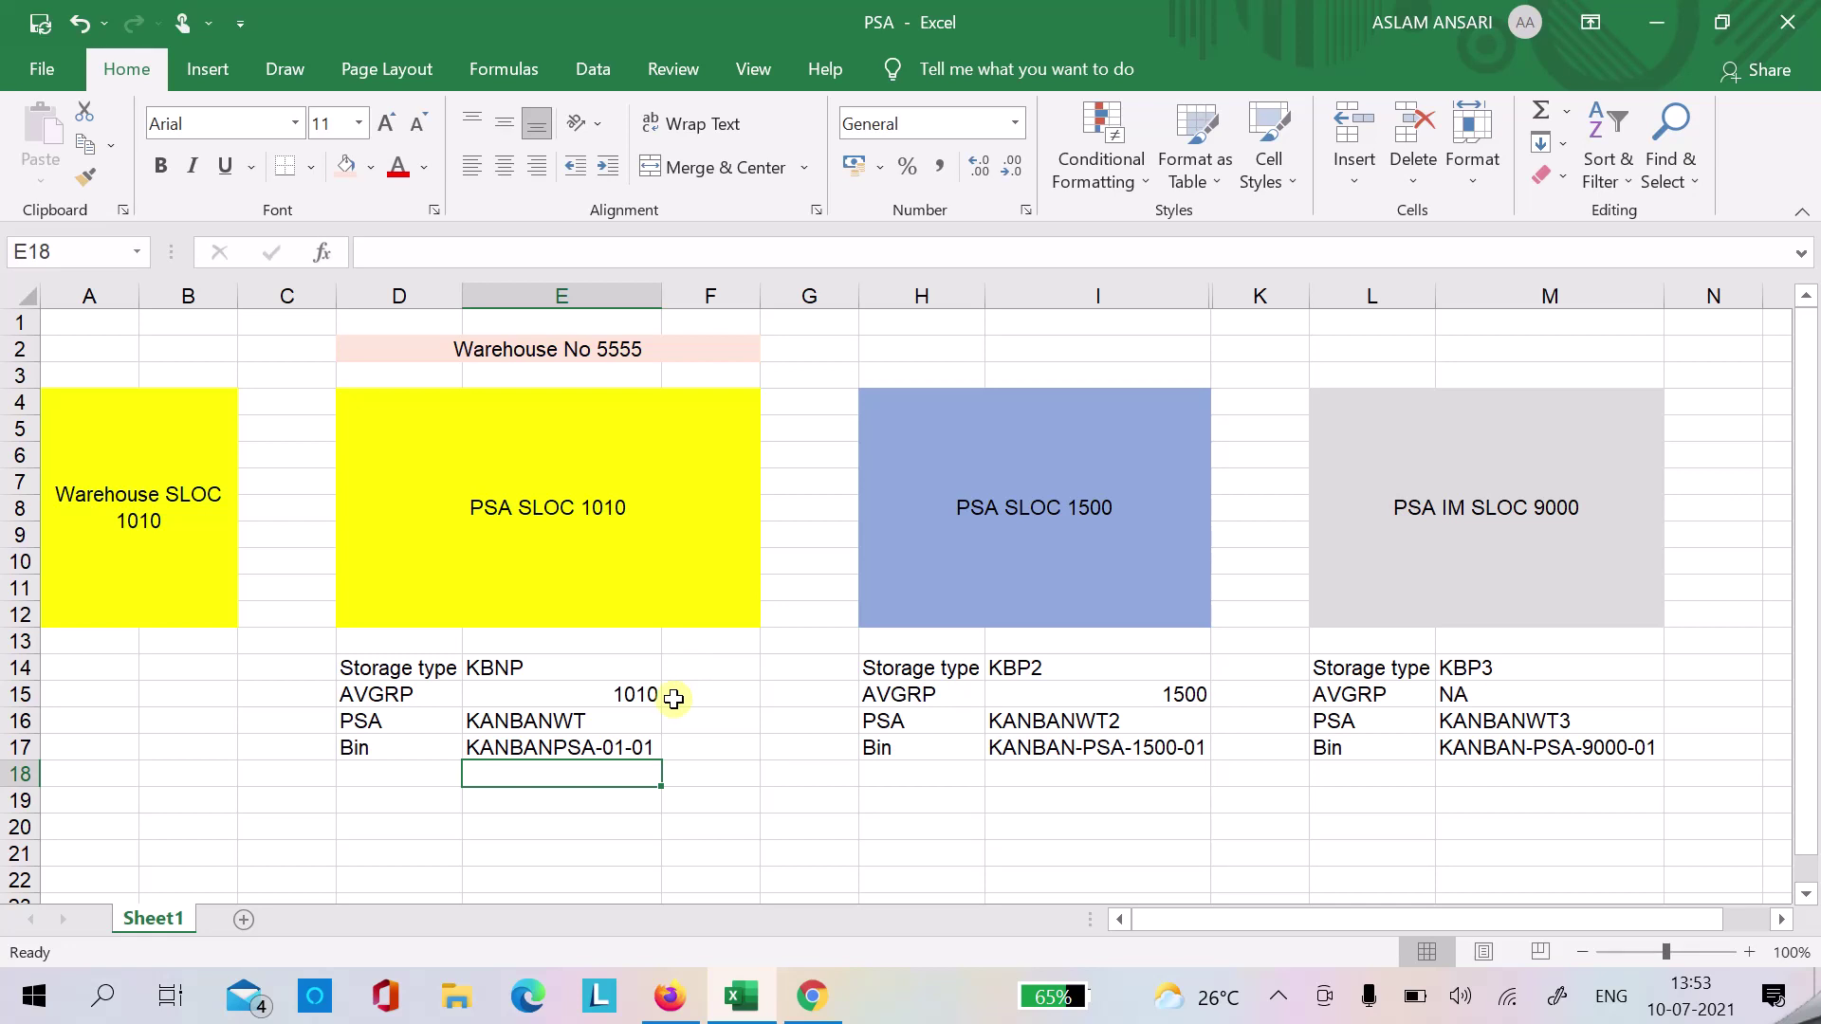
- Switch to Chrome and examine the SAP blog's organizational model graphics and its enlarged Kanban direct warehouse task process diagram
key("XF86AudioRaiseVolume")
left_click(811, 996)
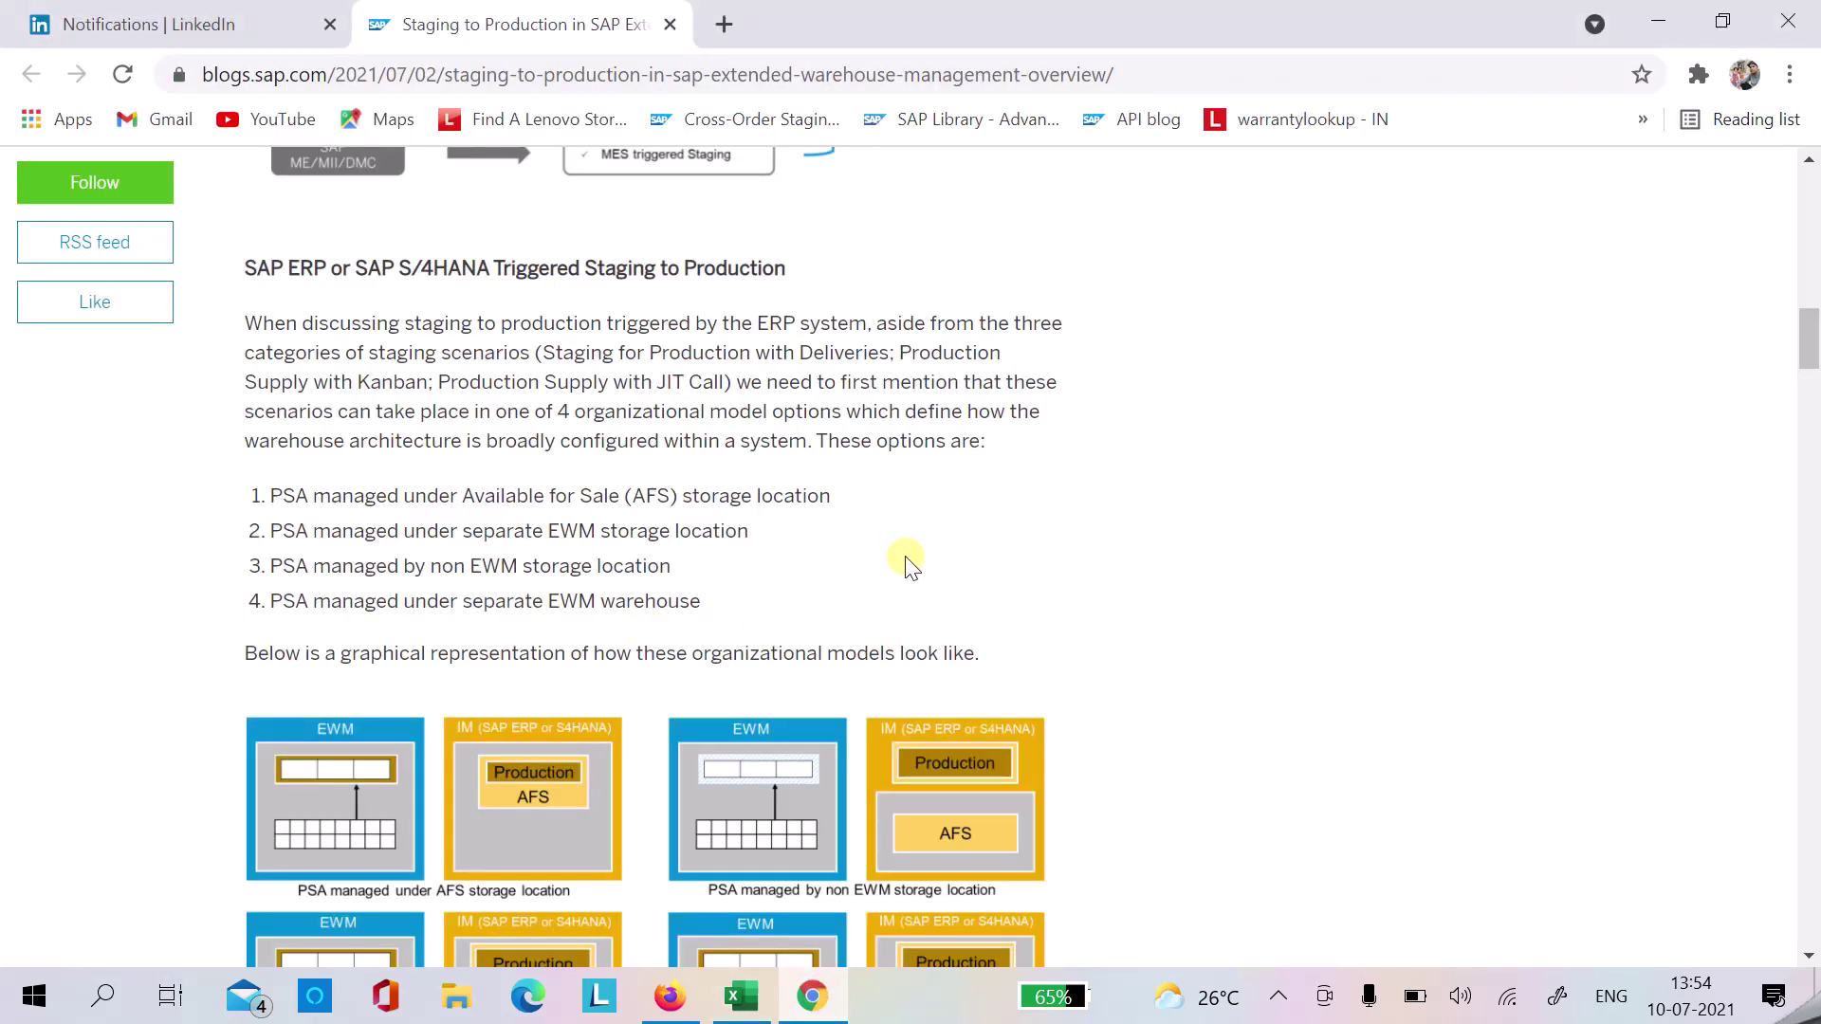
scroll(910, 567, "down", 4)
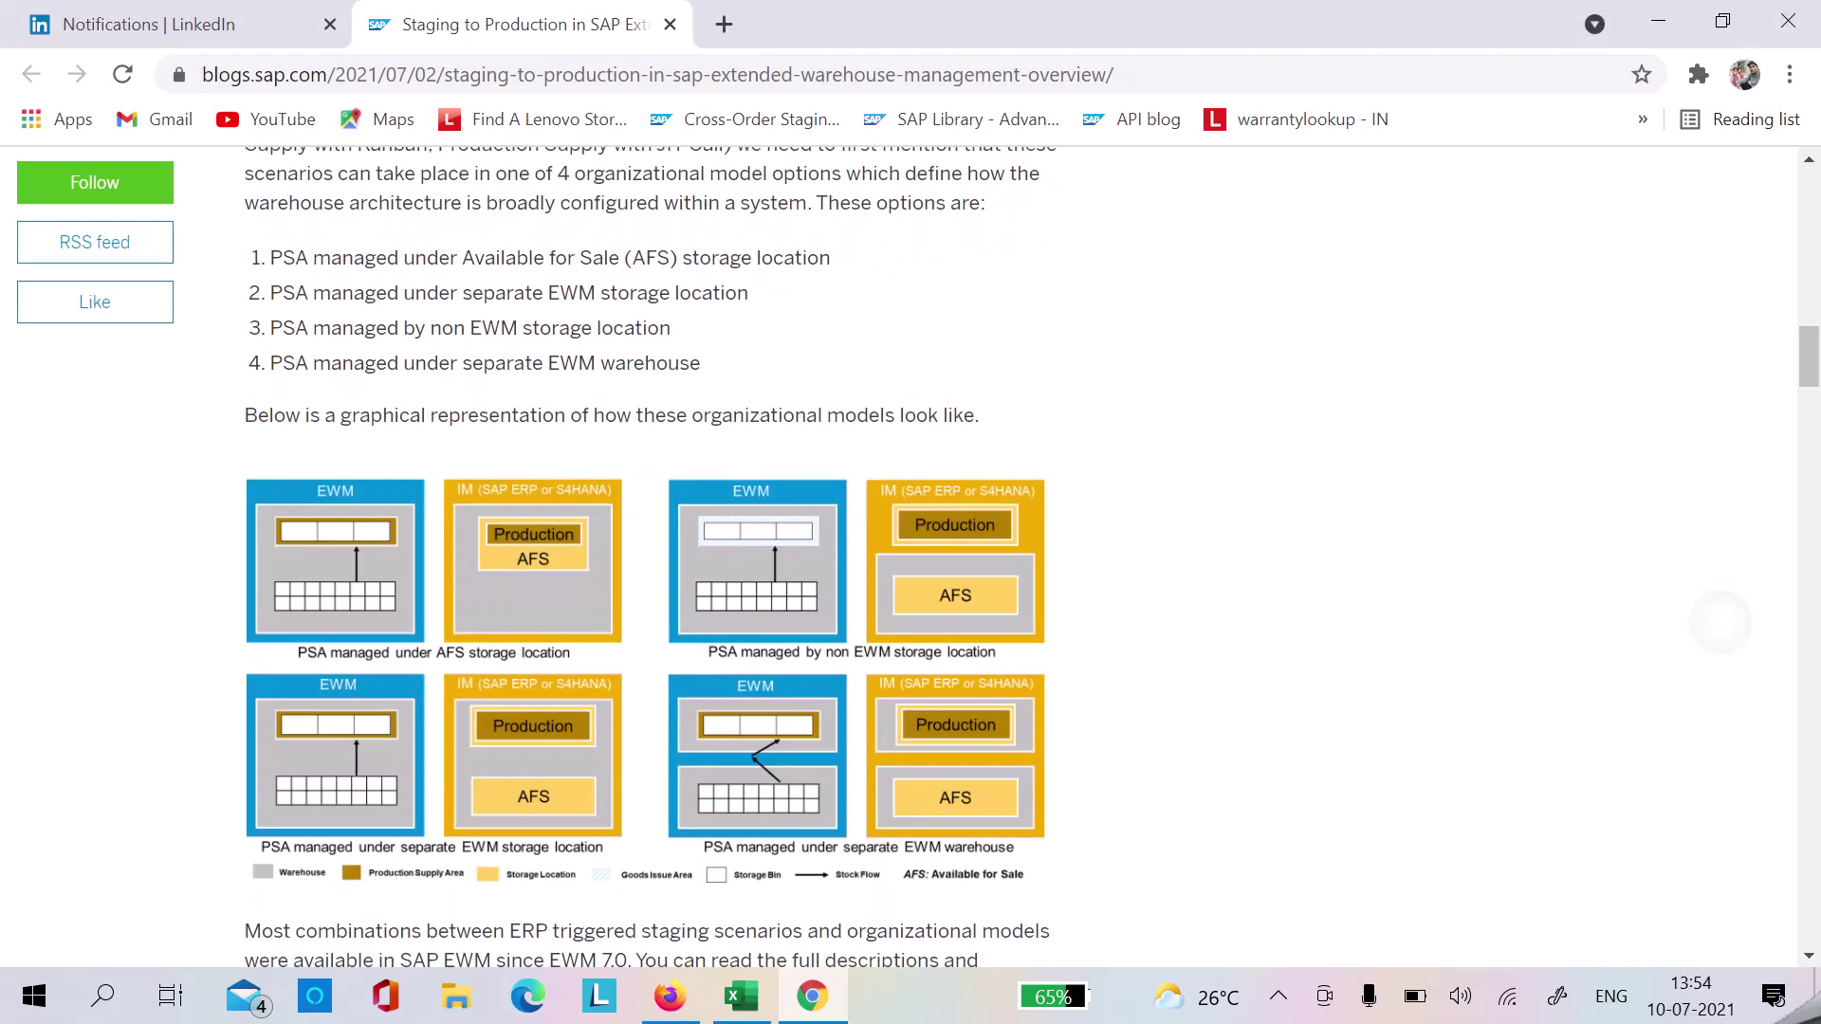
scroll(911, 566, "up", 2)
scroll(911, 566, "down", 2)
scroll(910, 567, "down", 10)
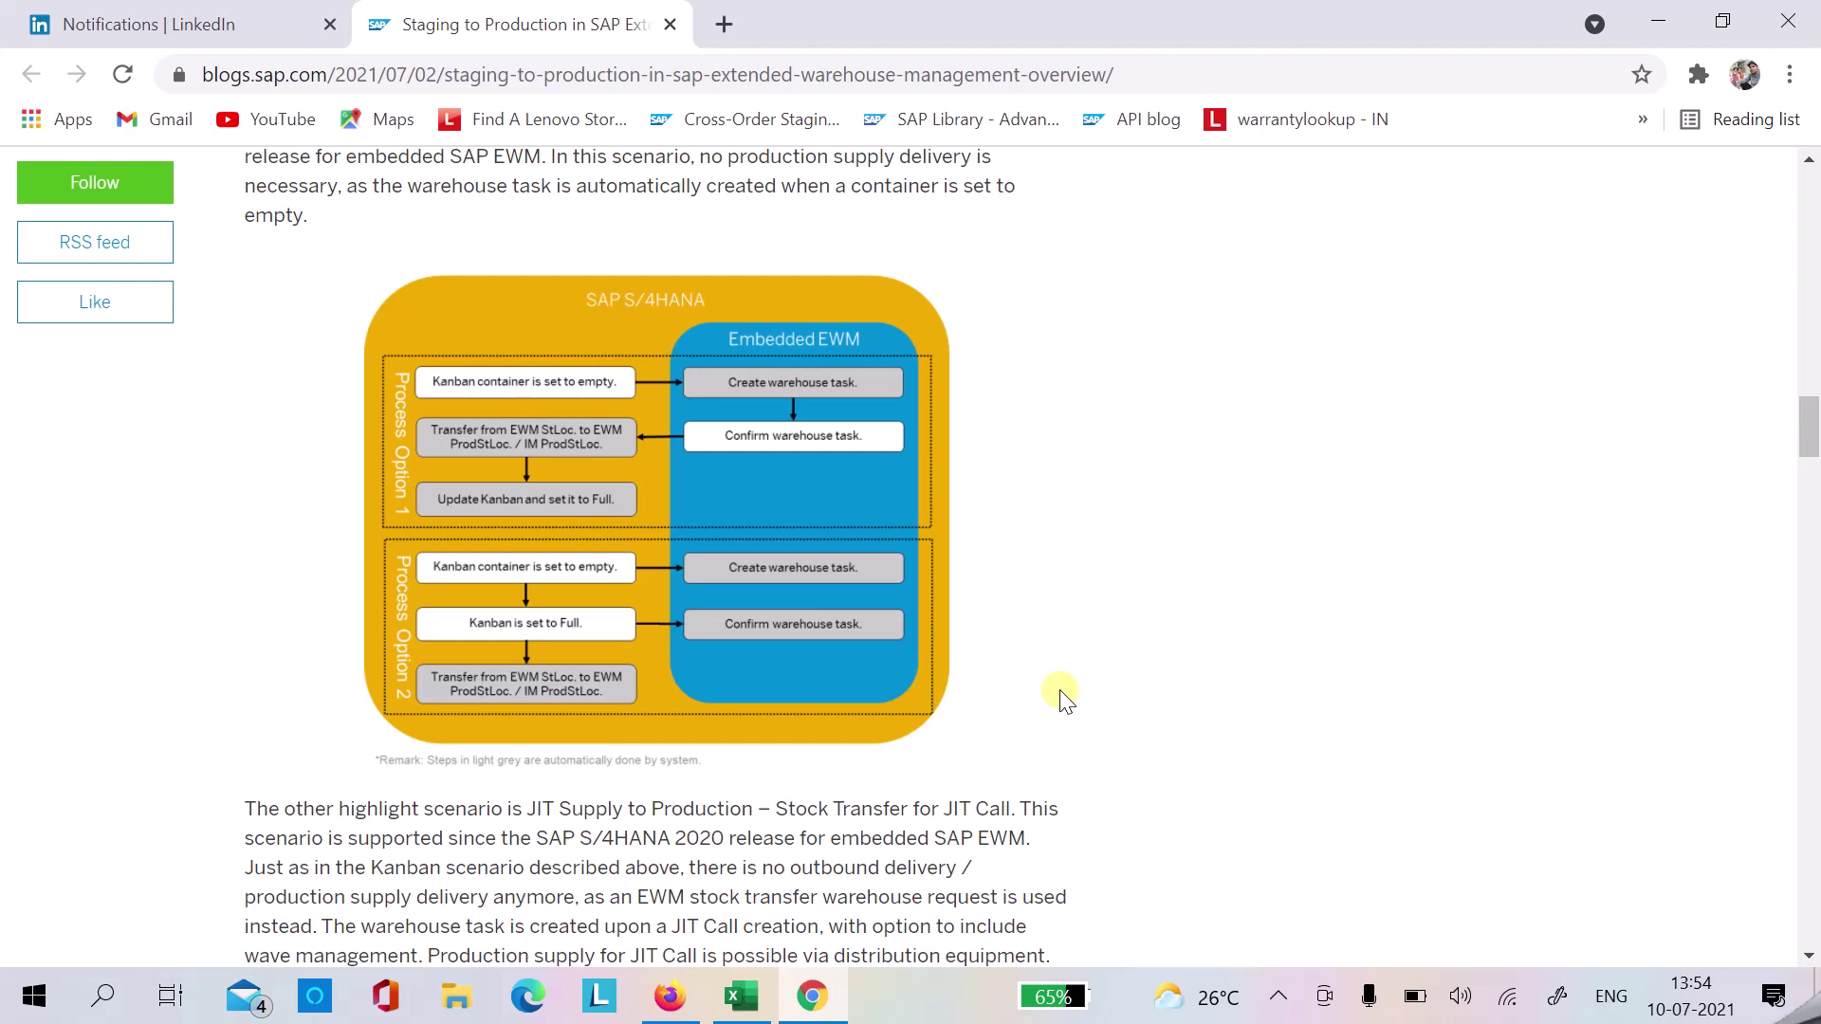
key("ctrl+plus")
key("ctrl+plus")
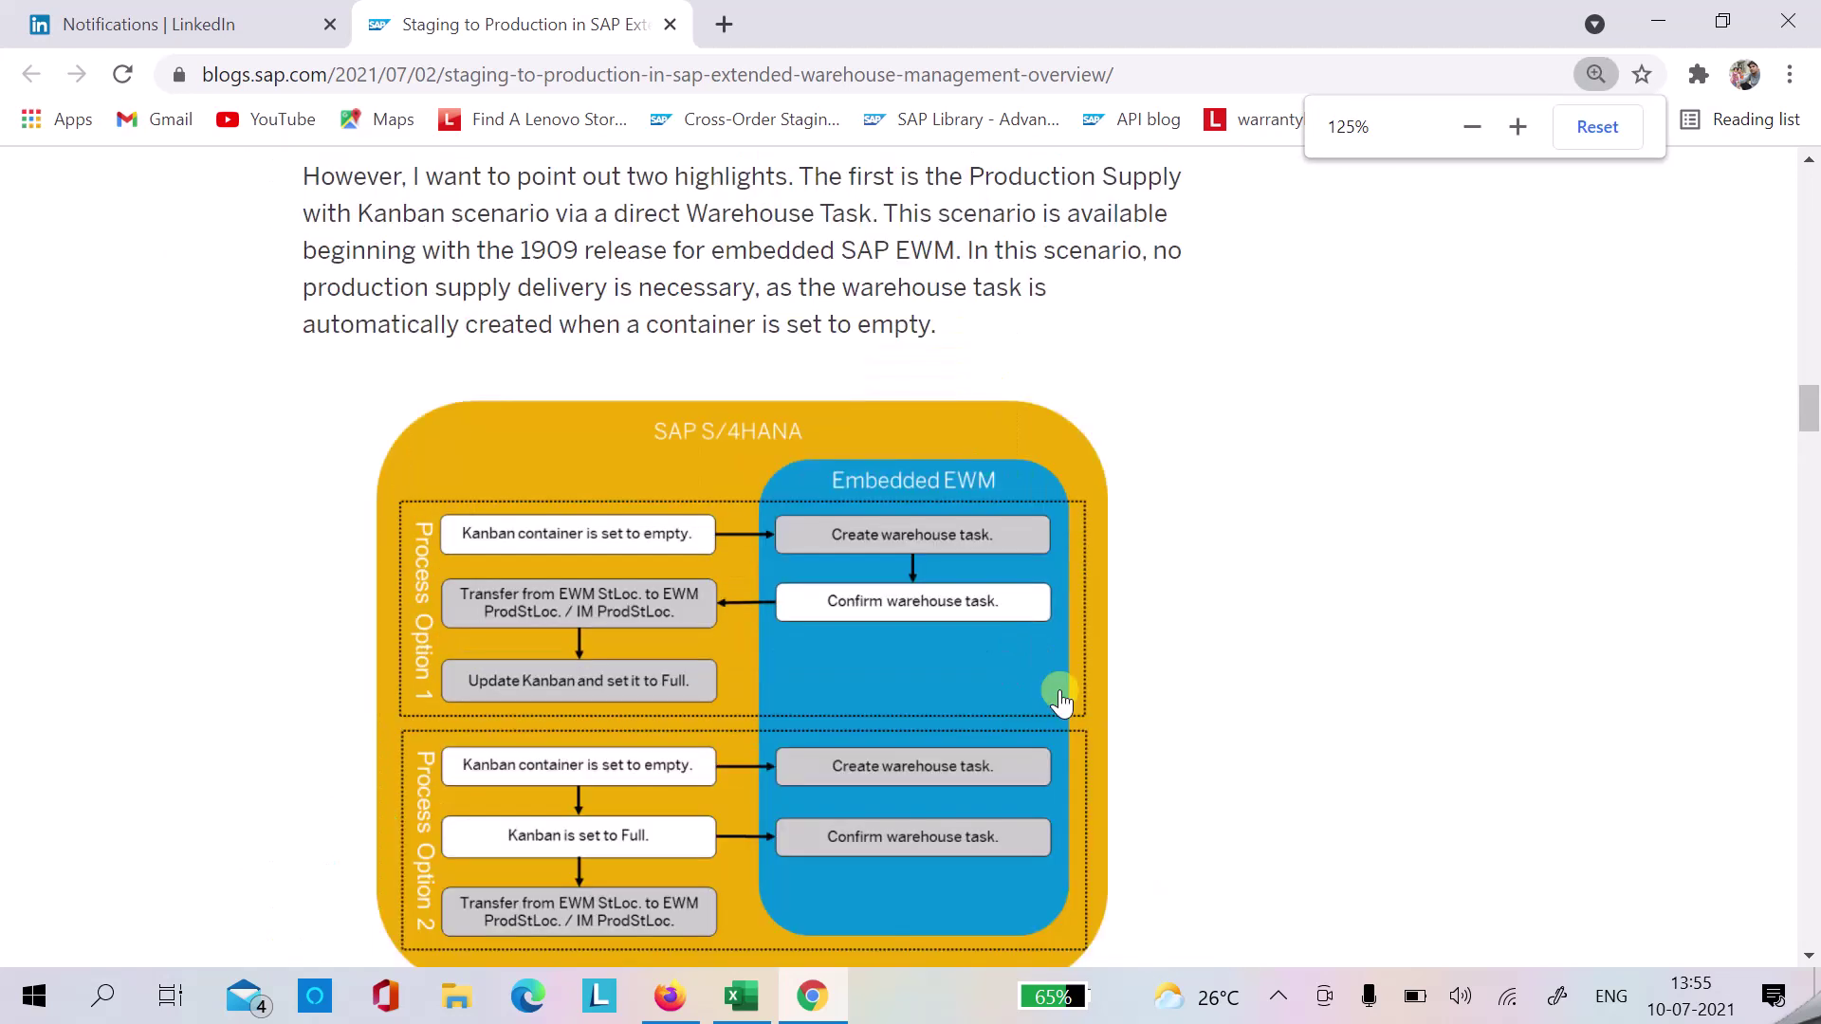
scroll(1063, 701, "down", 1)
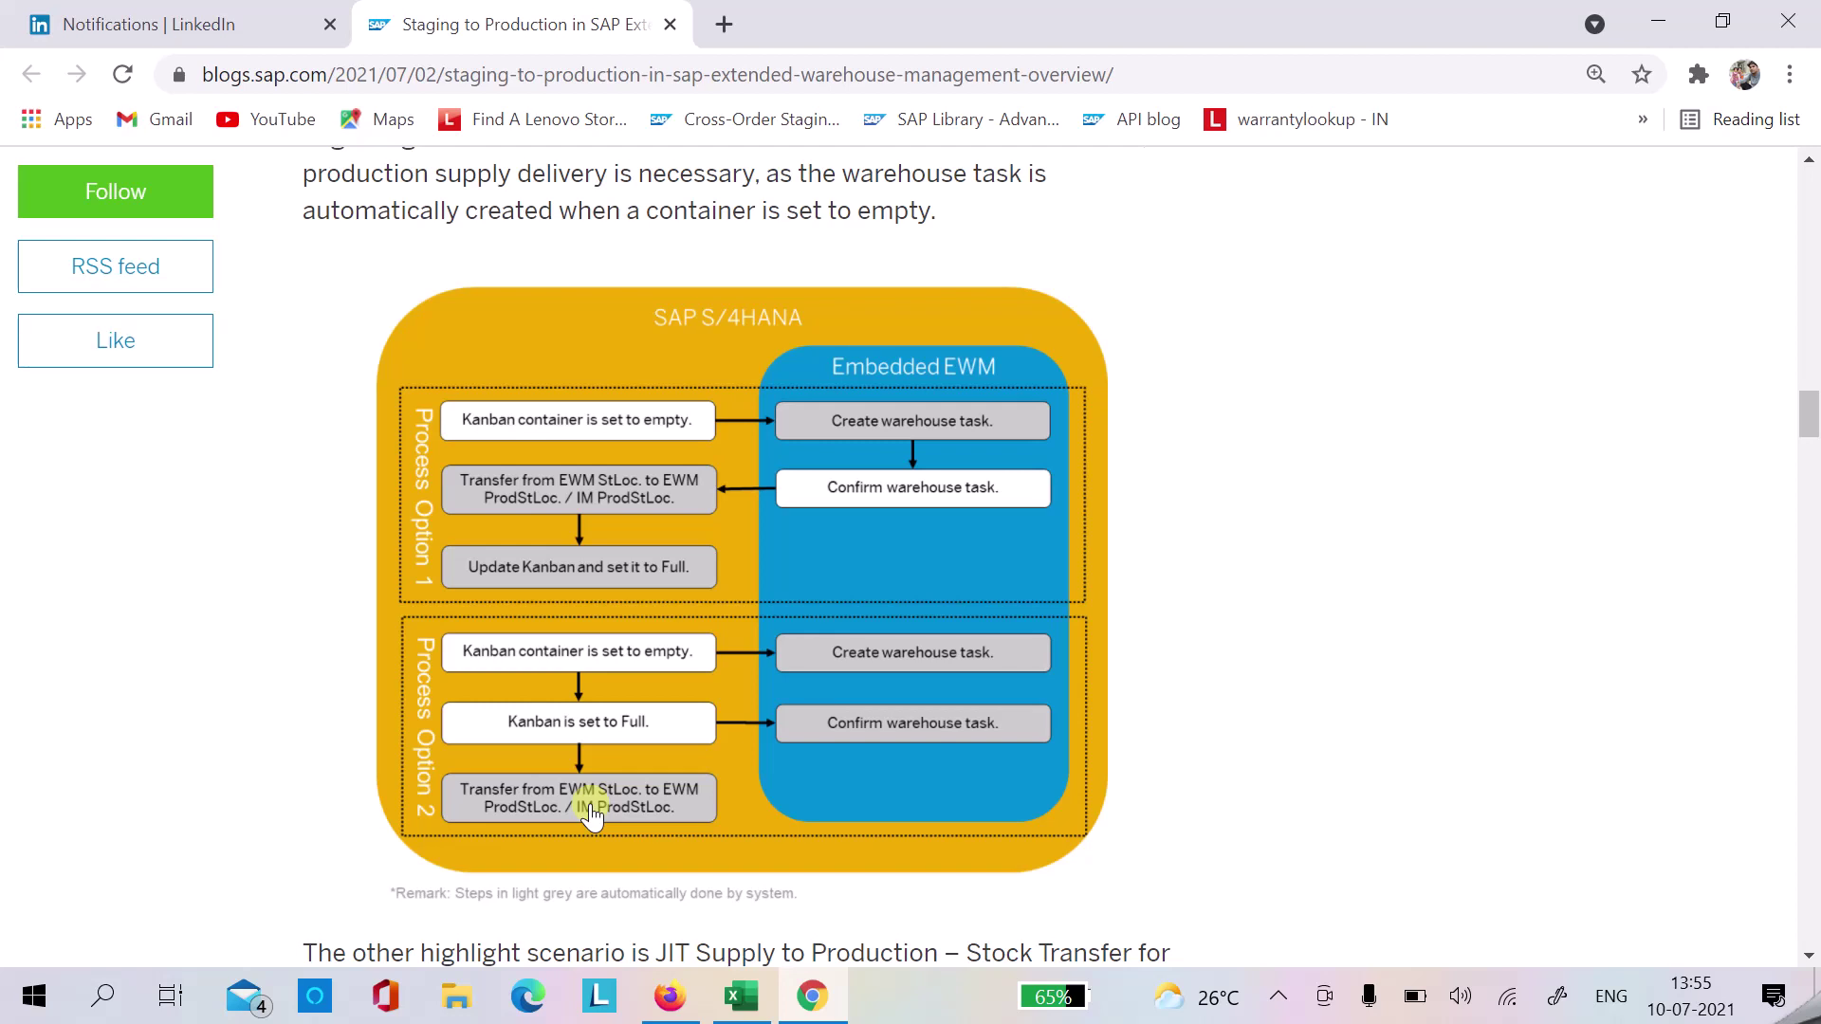
- Return to the blog's list of four organizational model options for managing the PSA and review each option
scroll(592, 813, "up", 5)
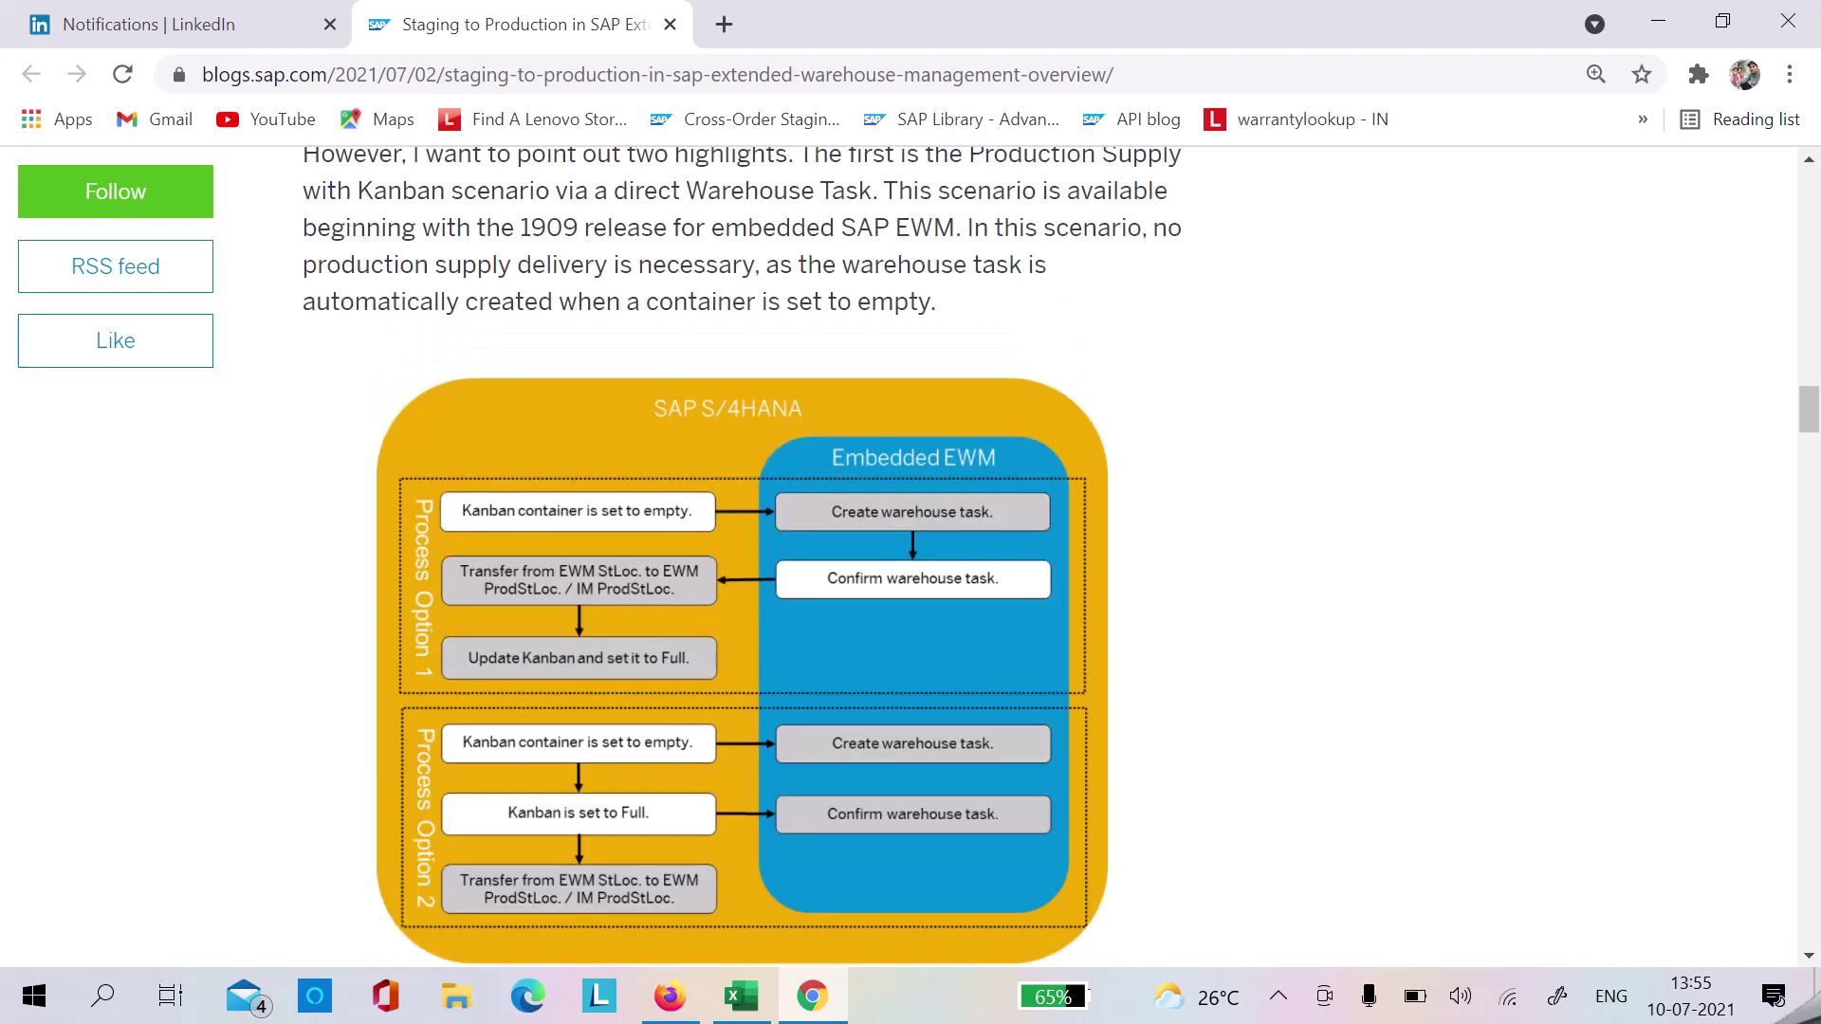
scroll(592, 813, "up", 7)
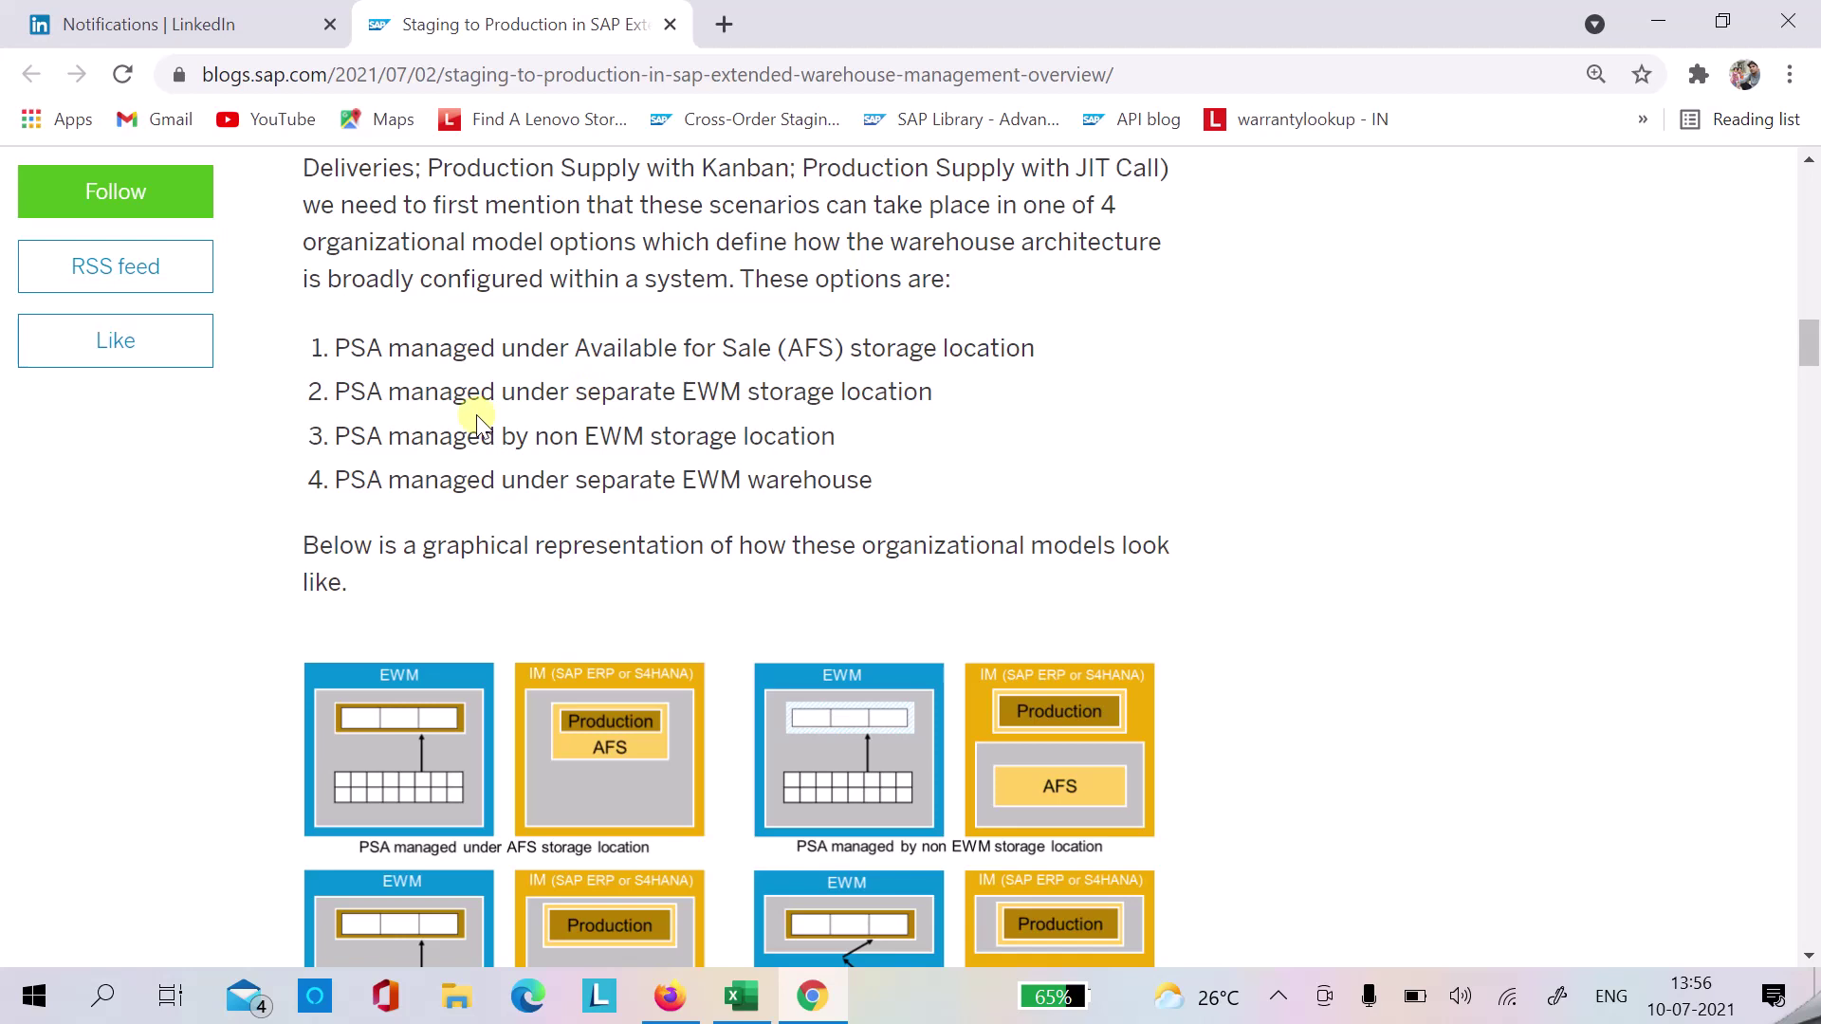
left_click(633, 347)
mouse_move(875, 484)
left_mouse_down()
mouse_move(321, 484)
mouse_move(458, 512)
mouse_move(427, 487)
left_mouse_up()
left_click(432, 487)
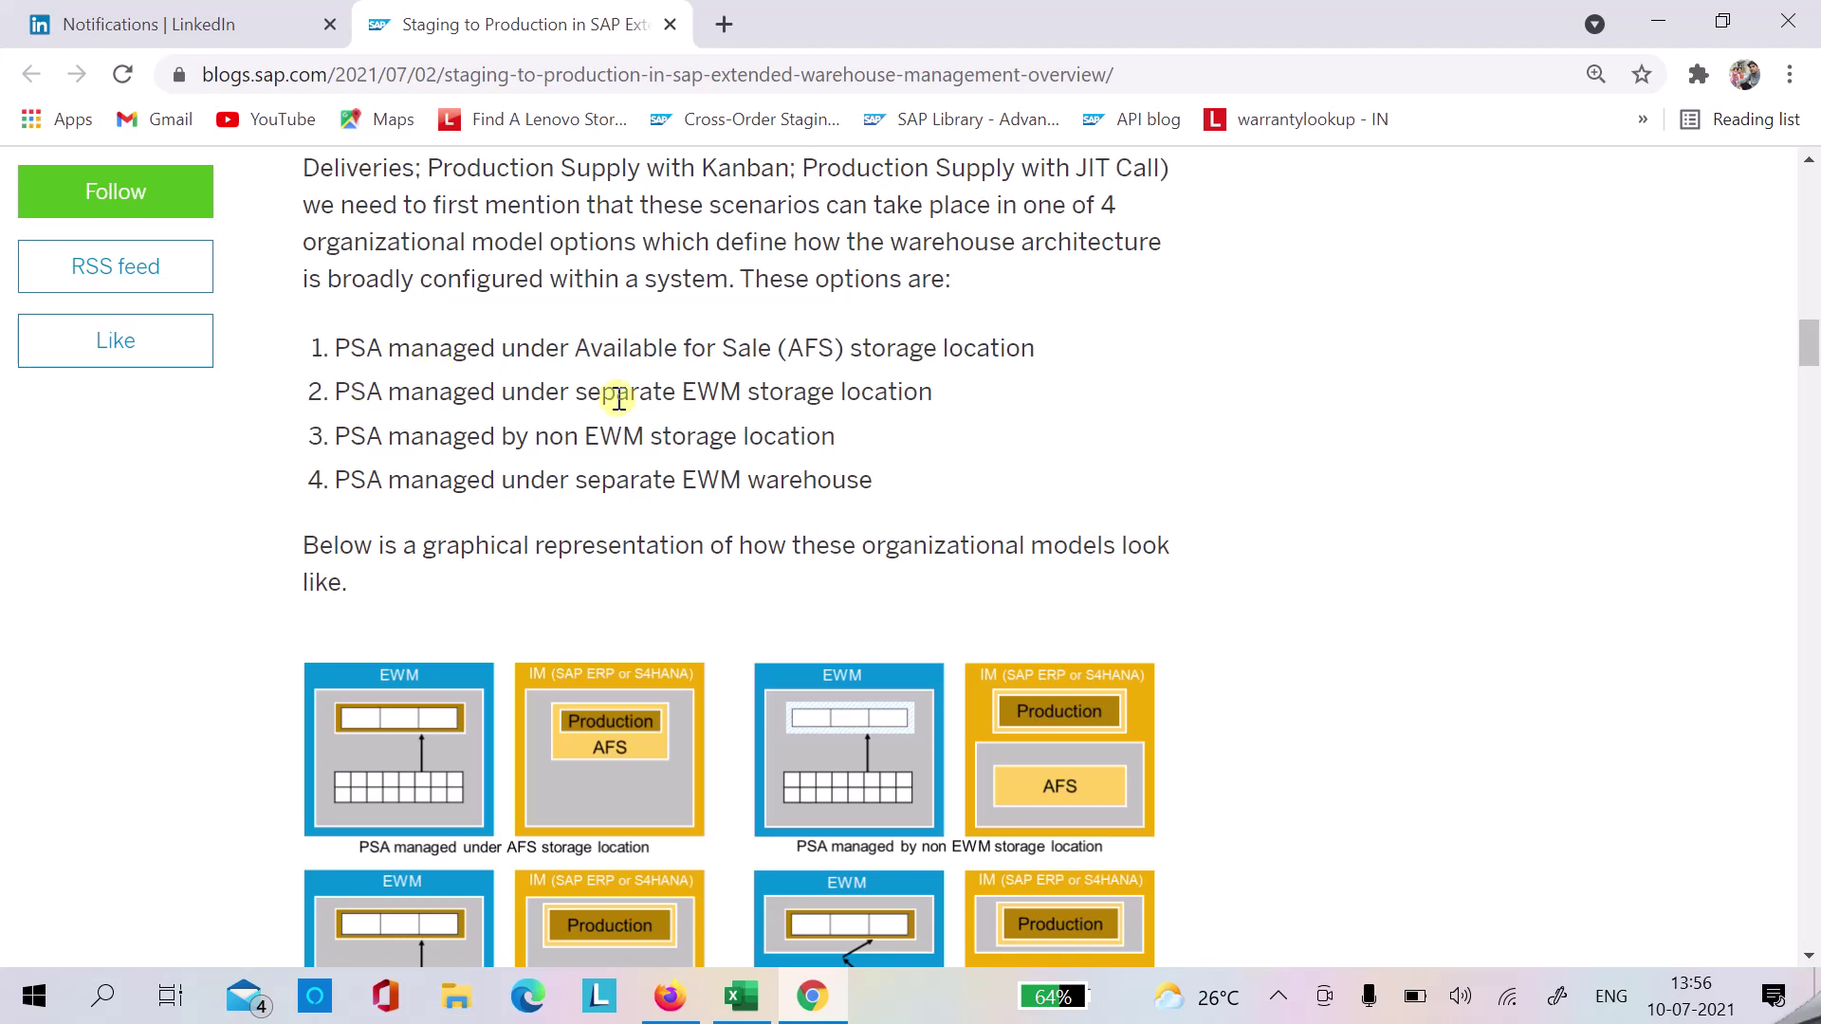
key("ctrl+minus")
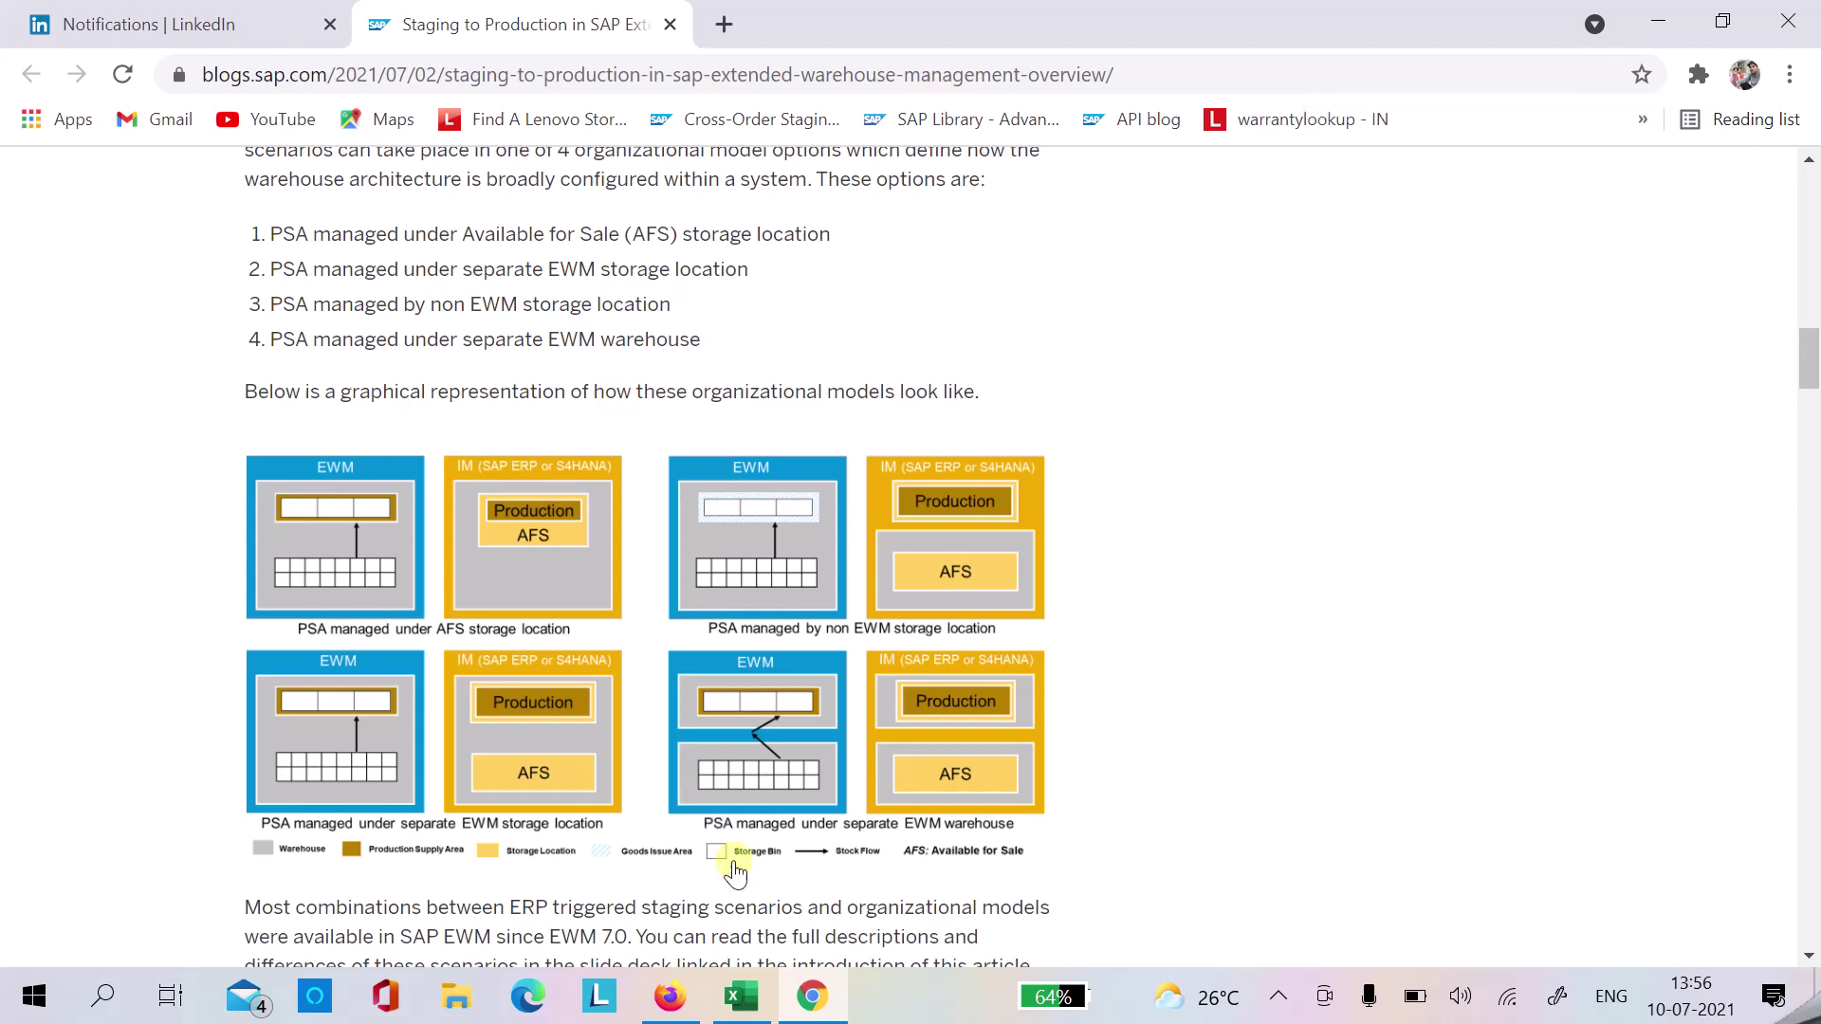
- Switch to the PSA workbook in Excel and examine the Warehouse SLOC 1010 and PSA SLOC 1010 blocks
left_click(742, 997)
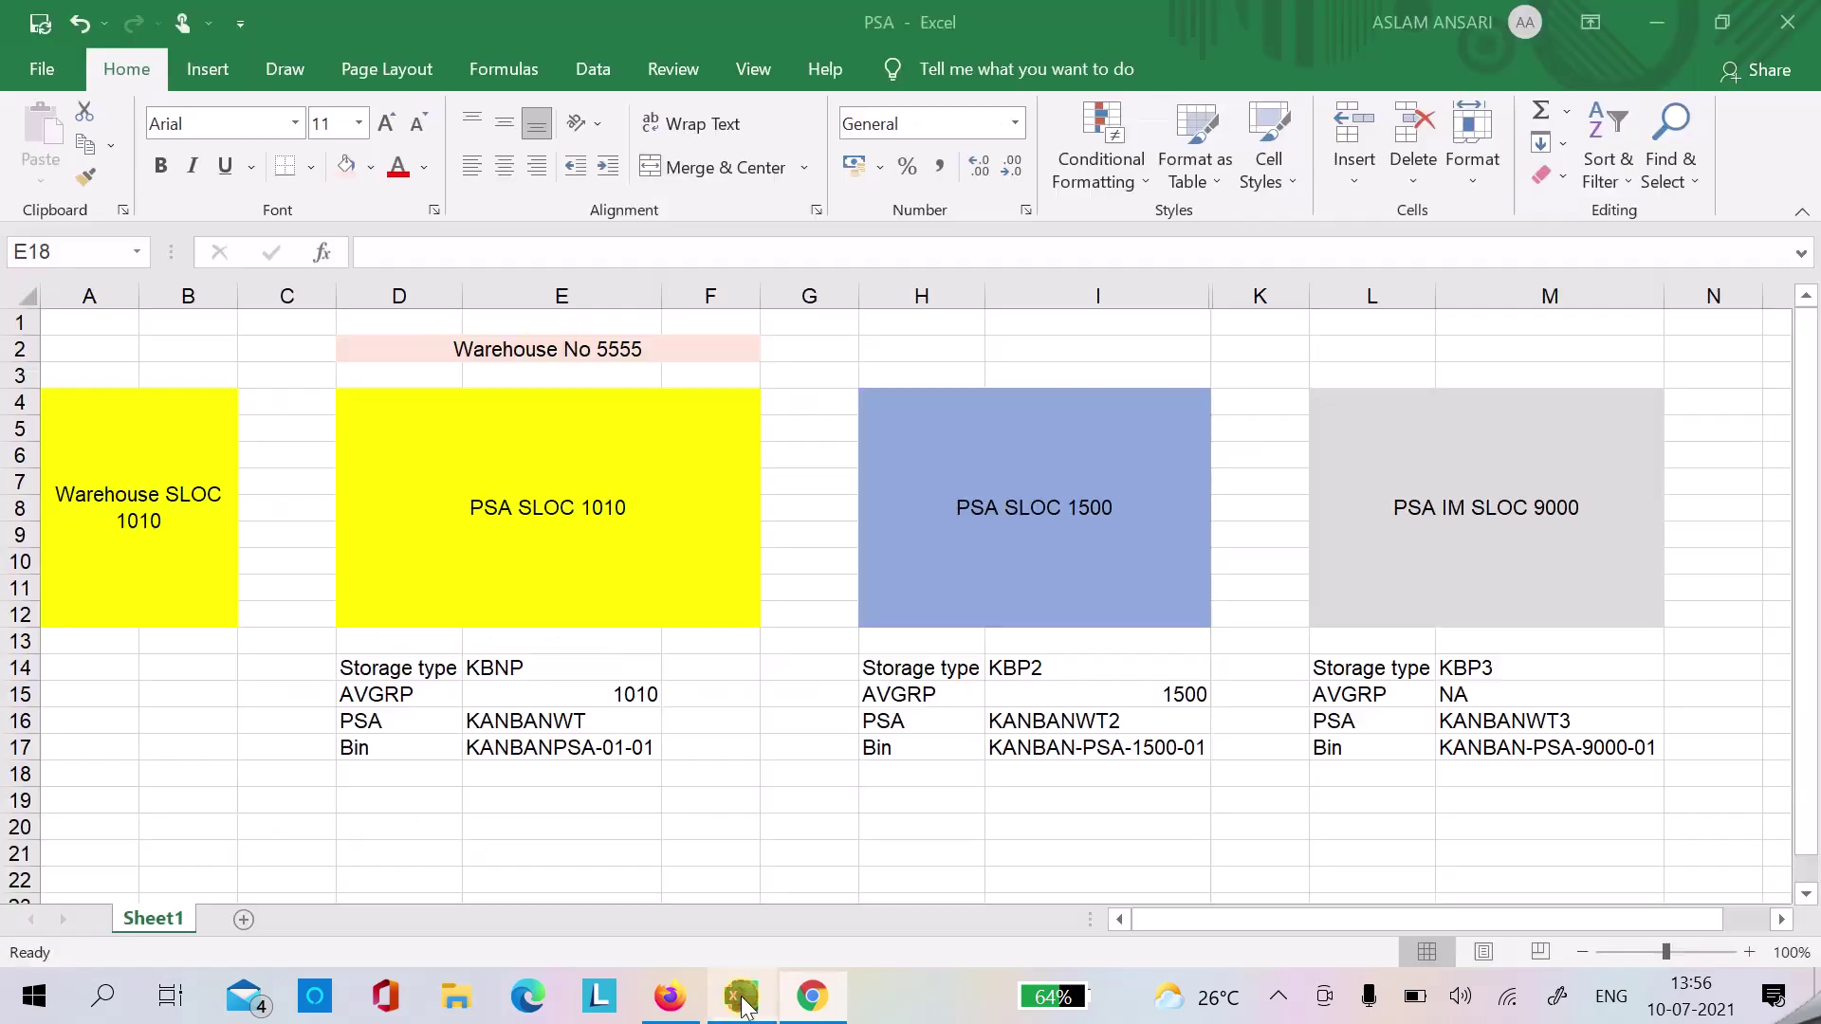
left_click(233, 744)
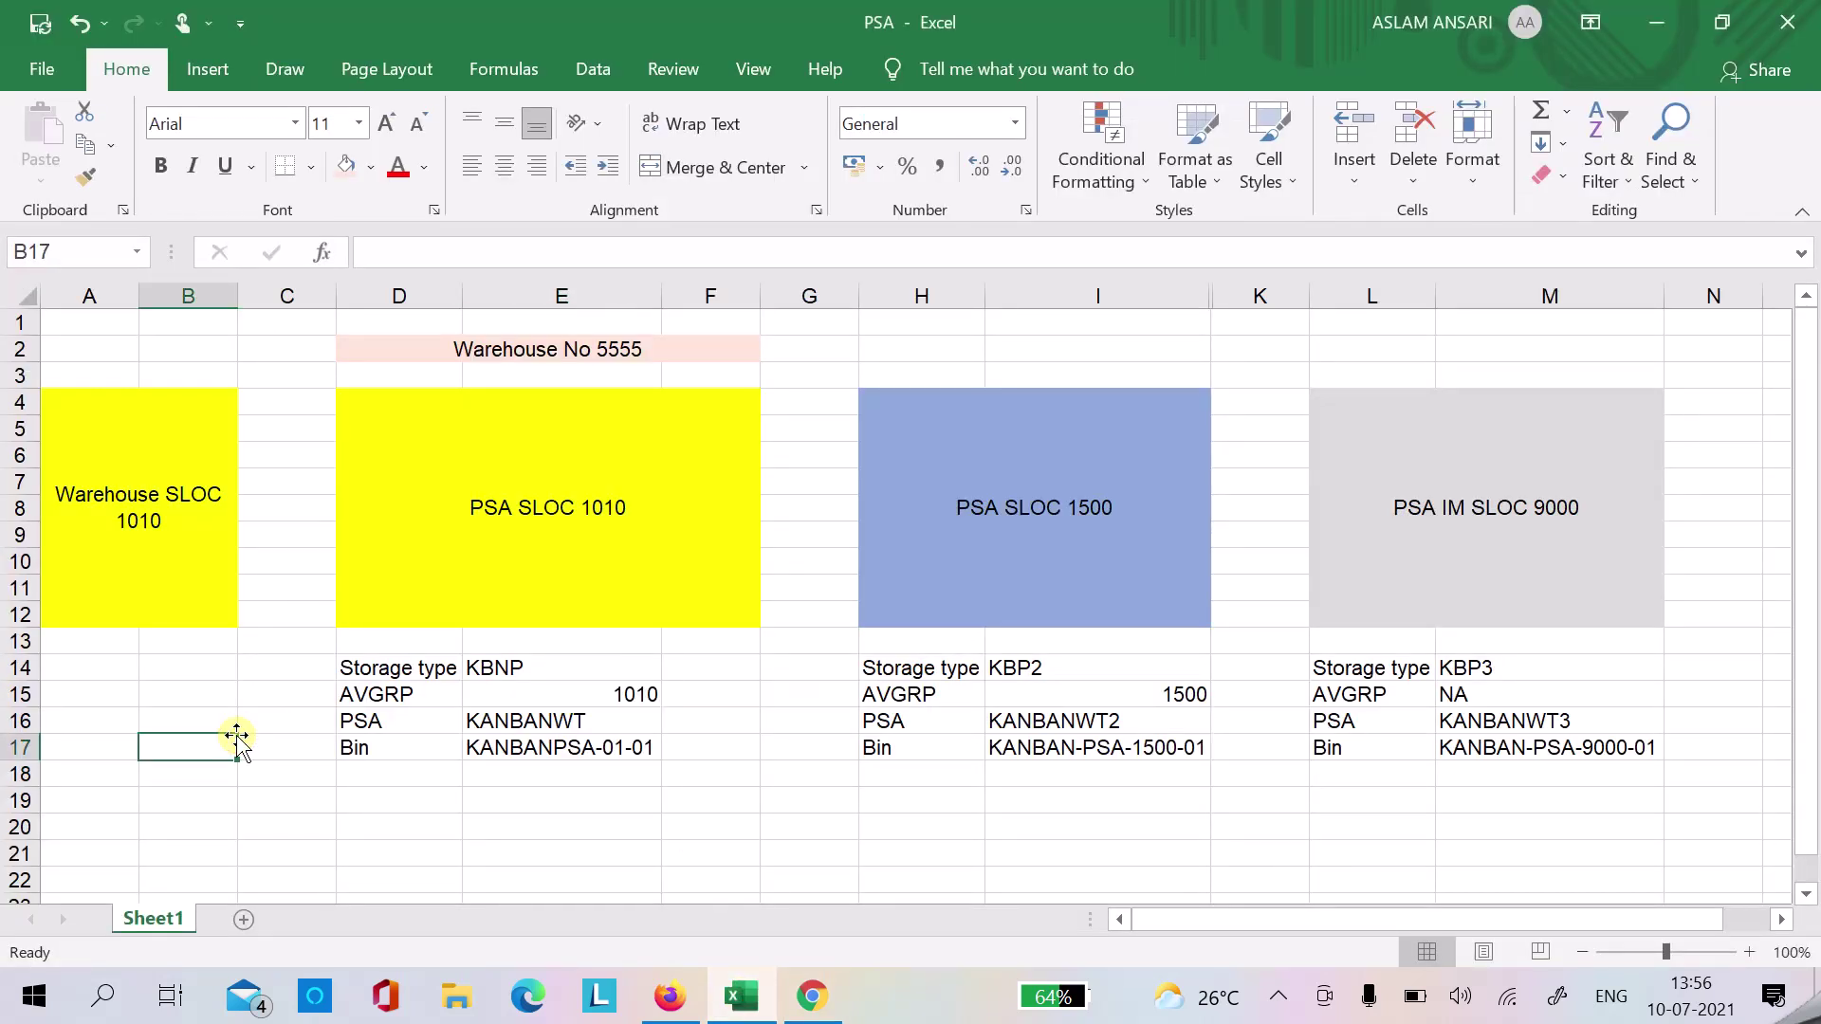
key("Up")
key("Up")
key("Up")
key("Up")
key("Up")
key("Up")
key("Up")
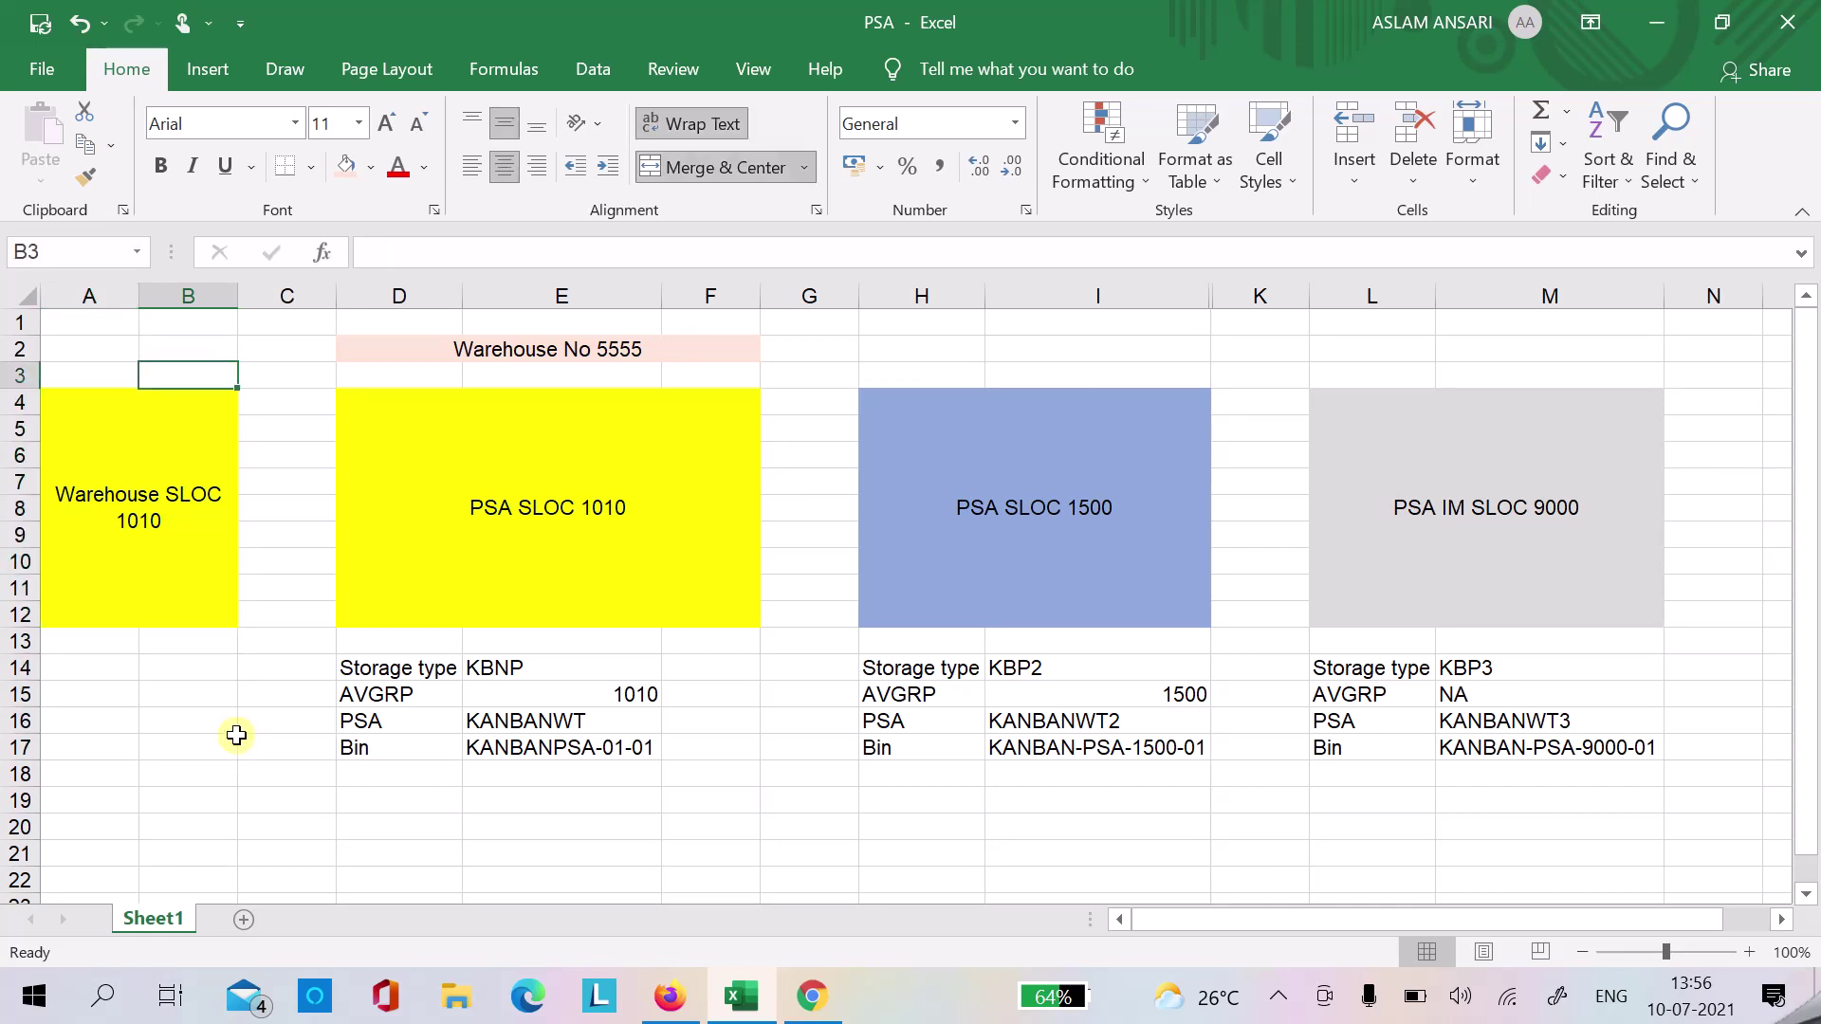
key("Down")
key("Down")
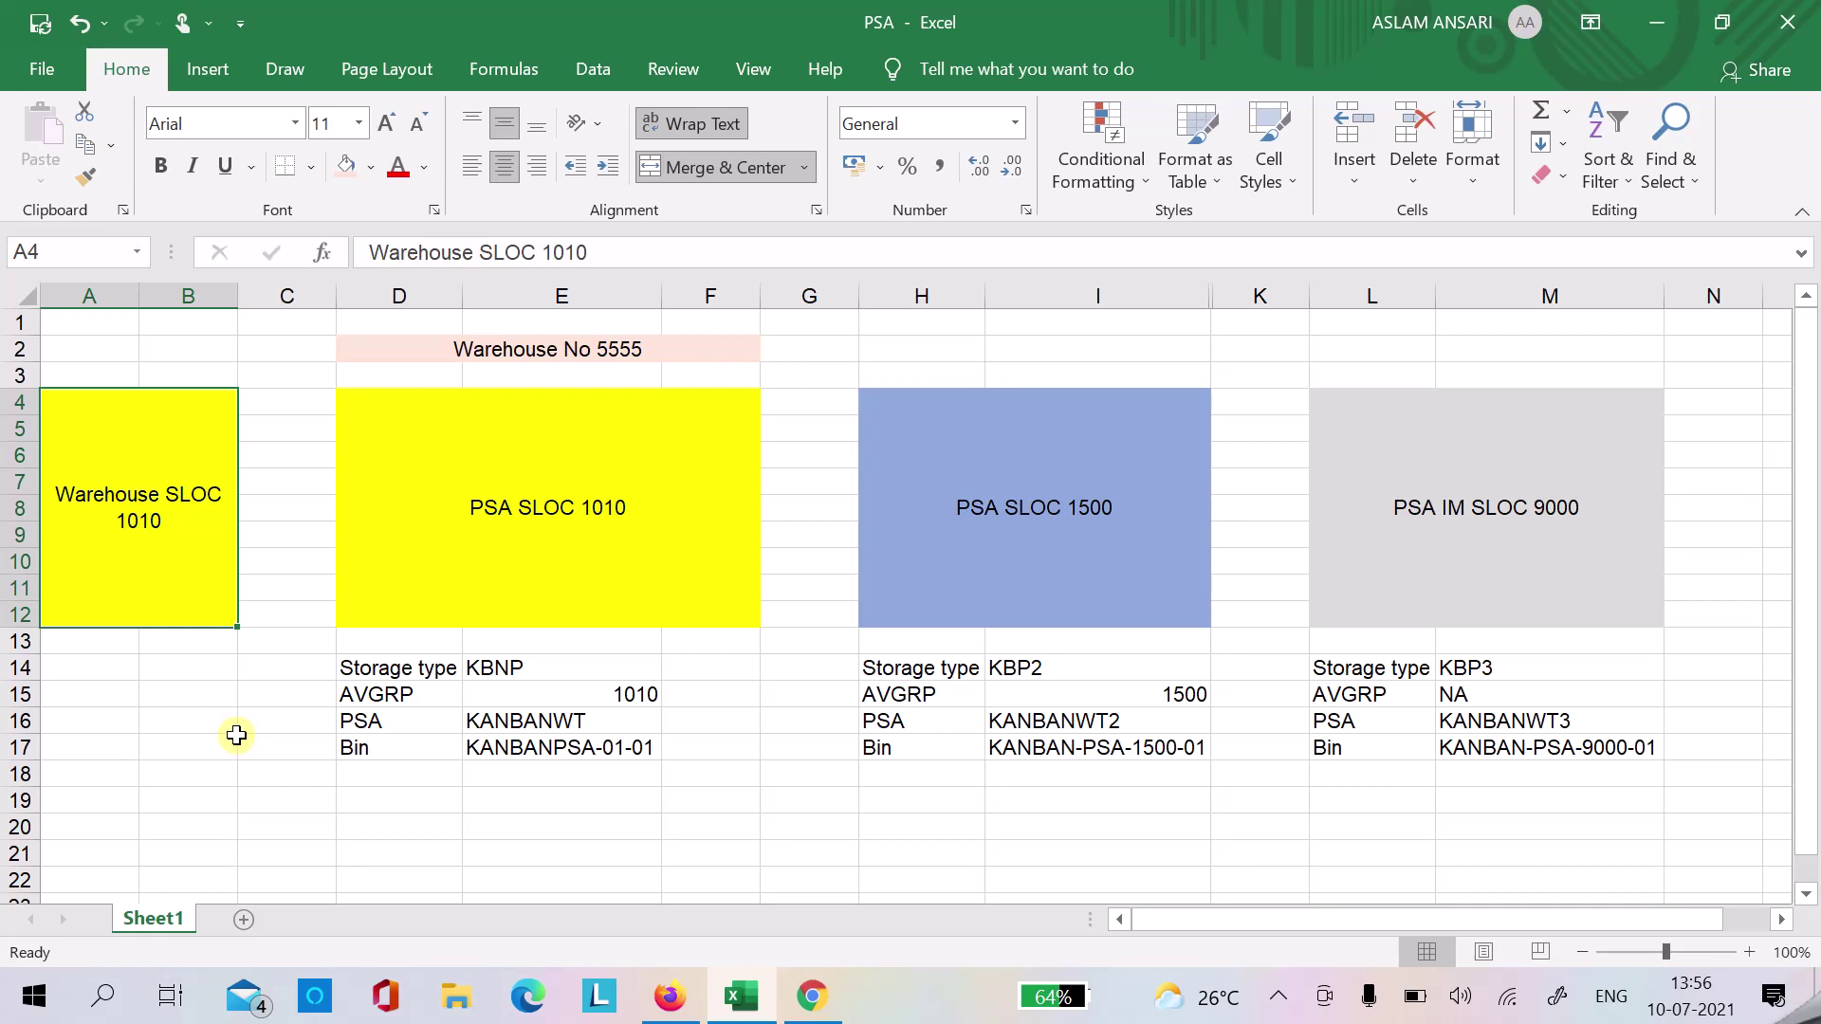
key("Right")
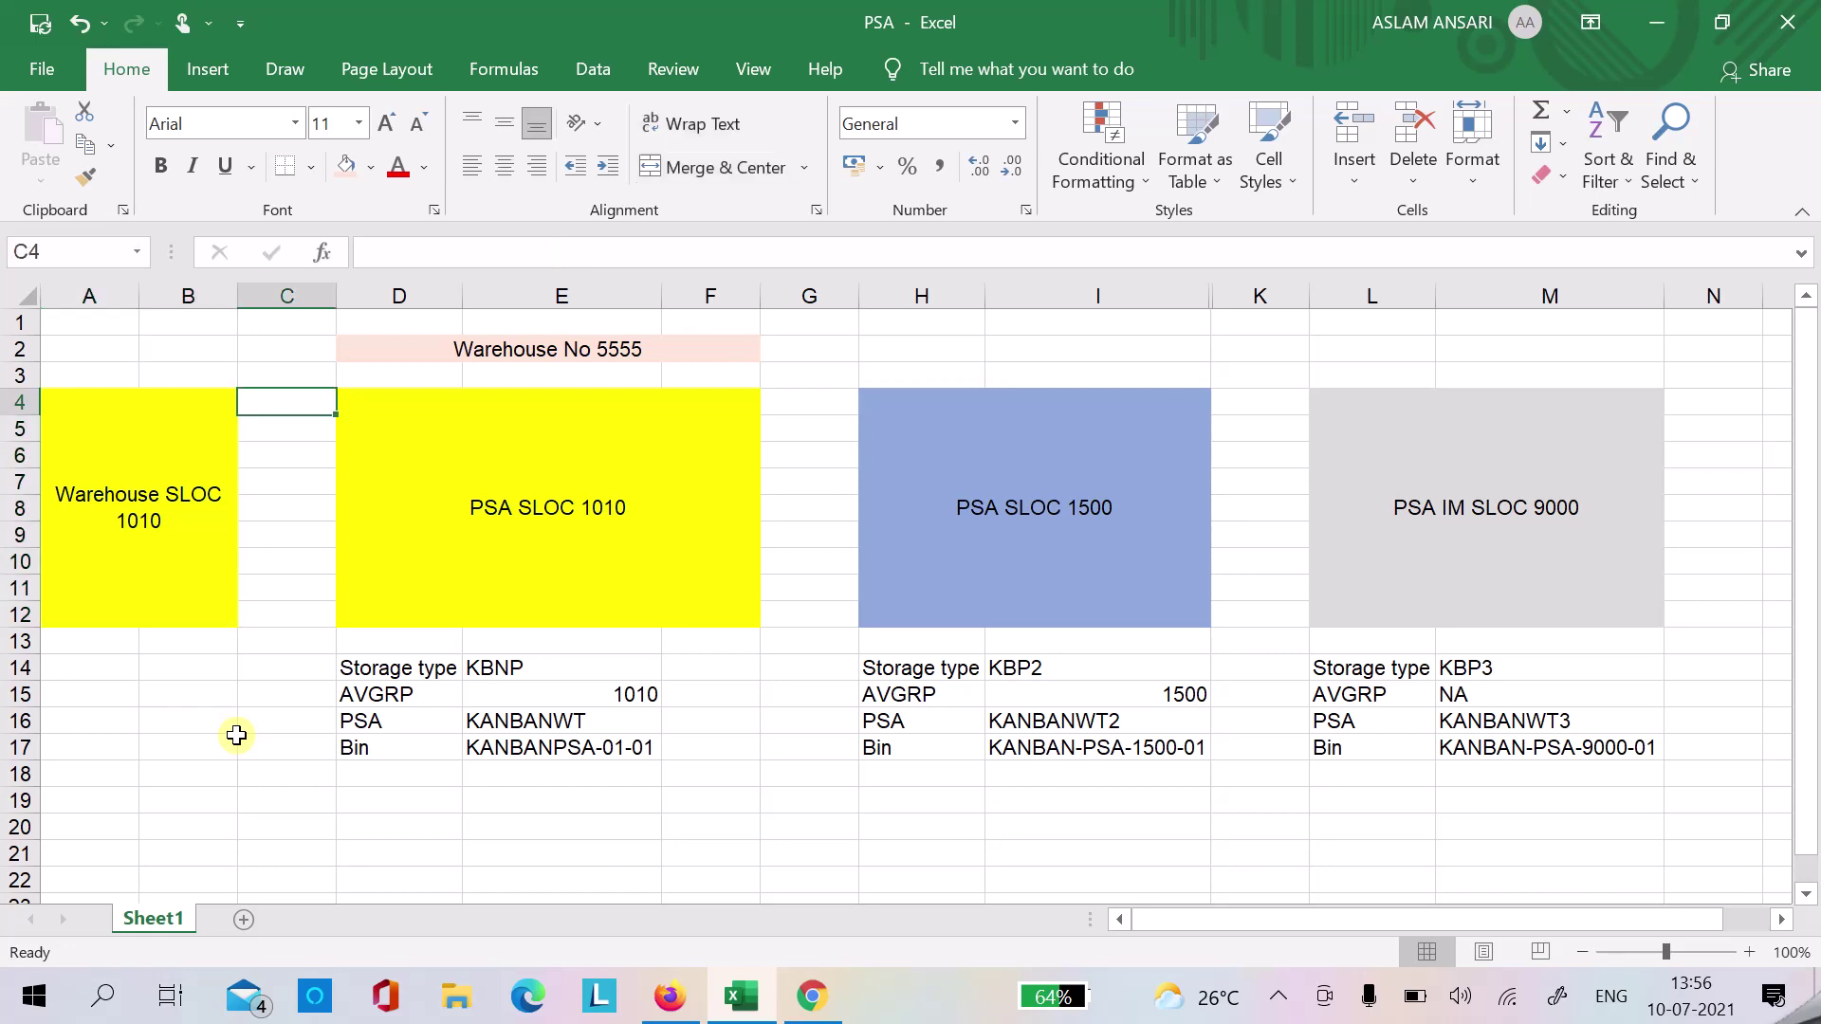
key("Right")
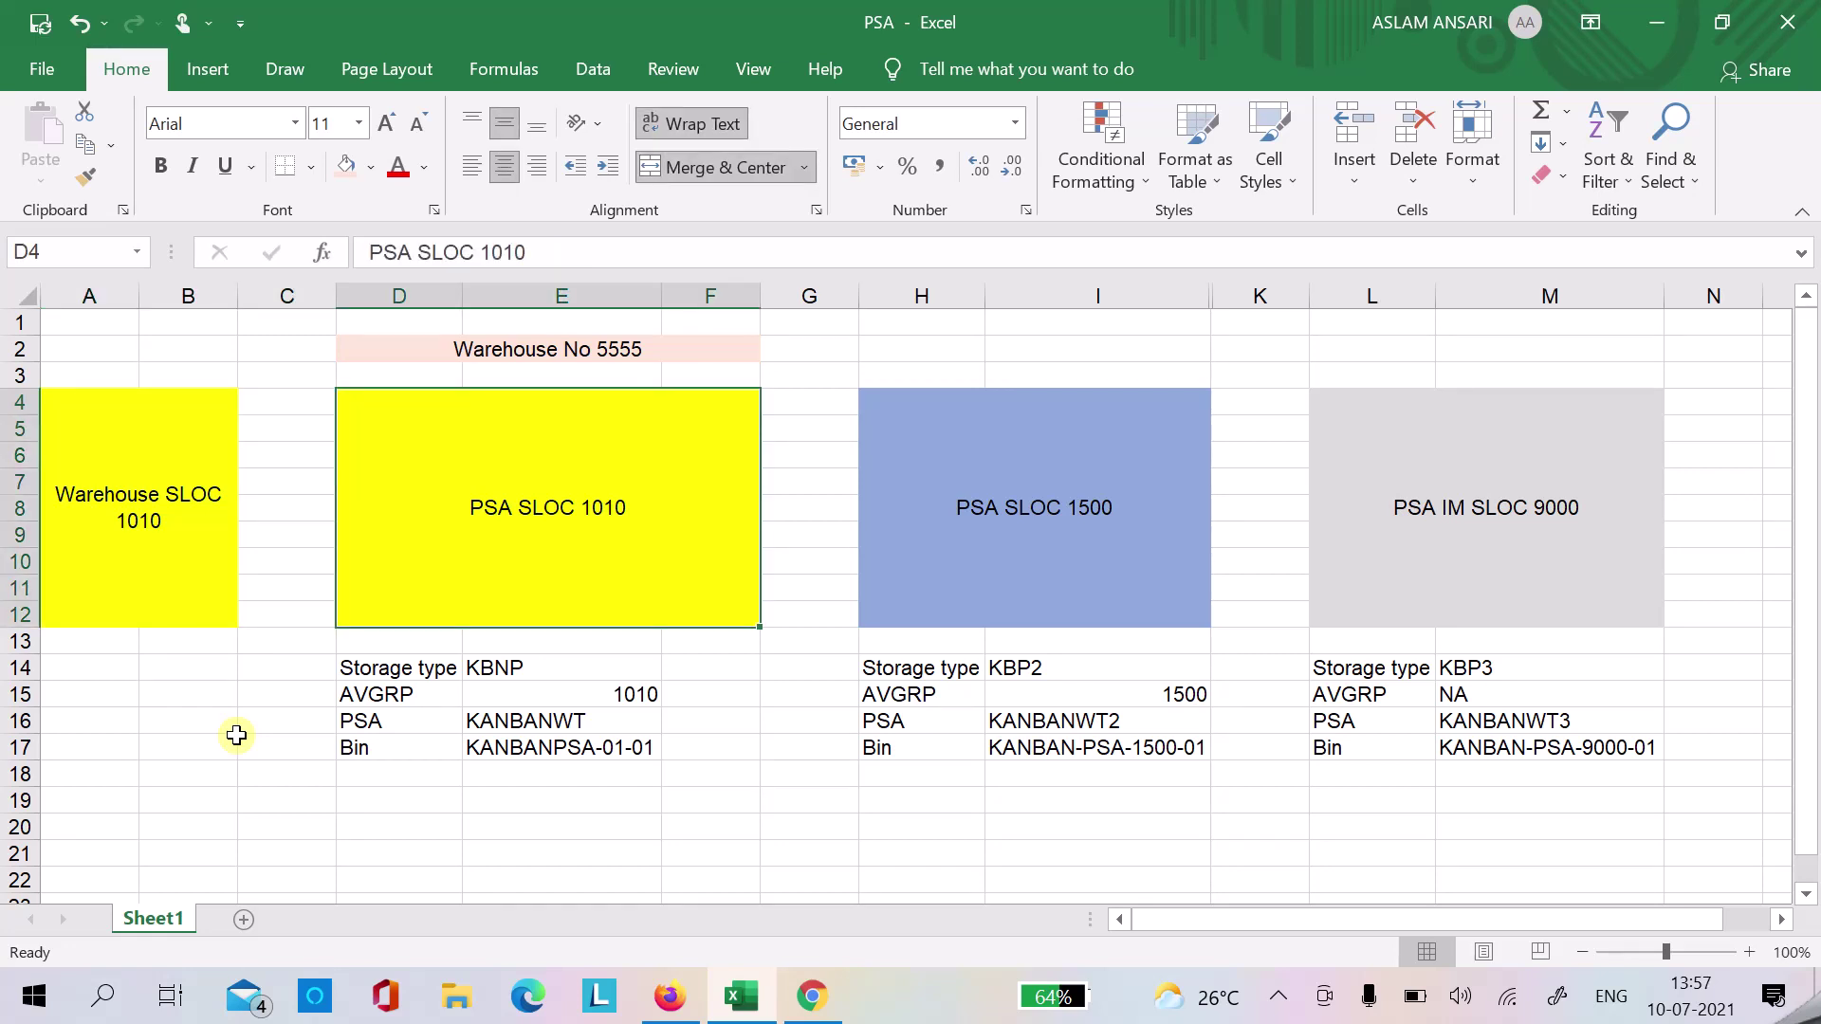
key("Left")
key("Right")
key("Left")
key("Right")
- Examine the storage type, AVGRP, PSA and bin entries listed beneath the PSA SLOC 1010 block
key("Down")
key("Down")
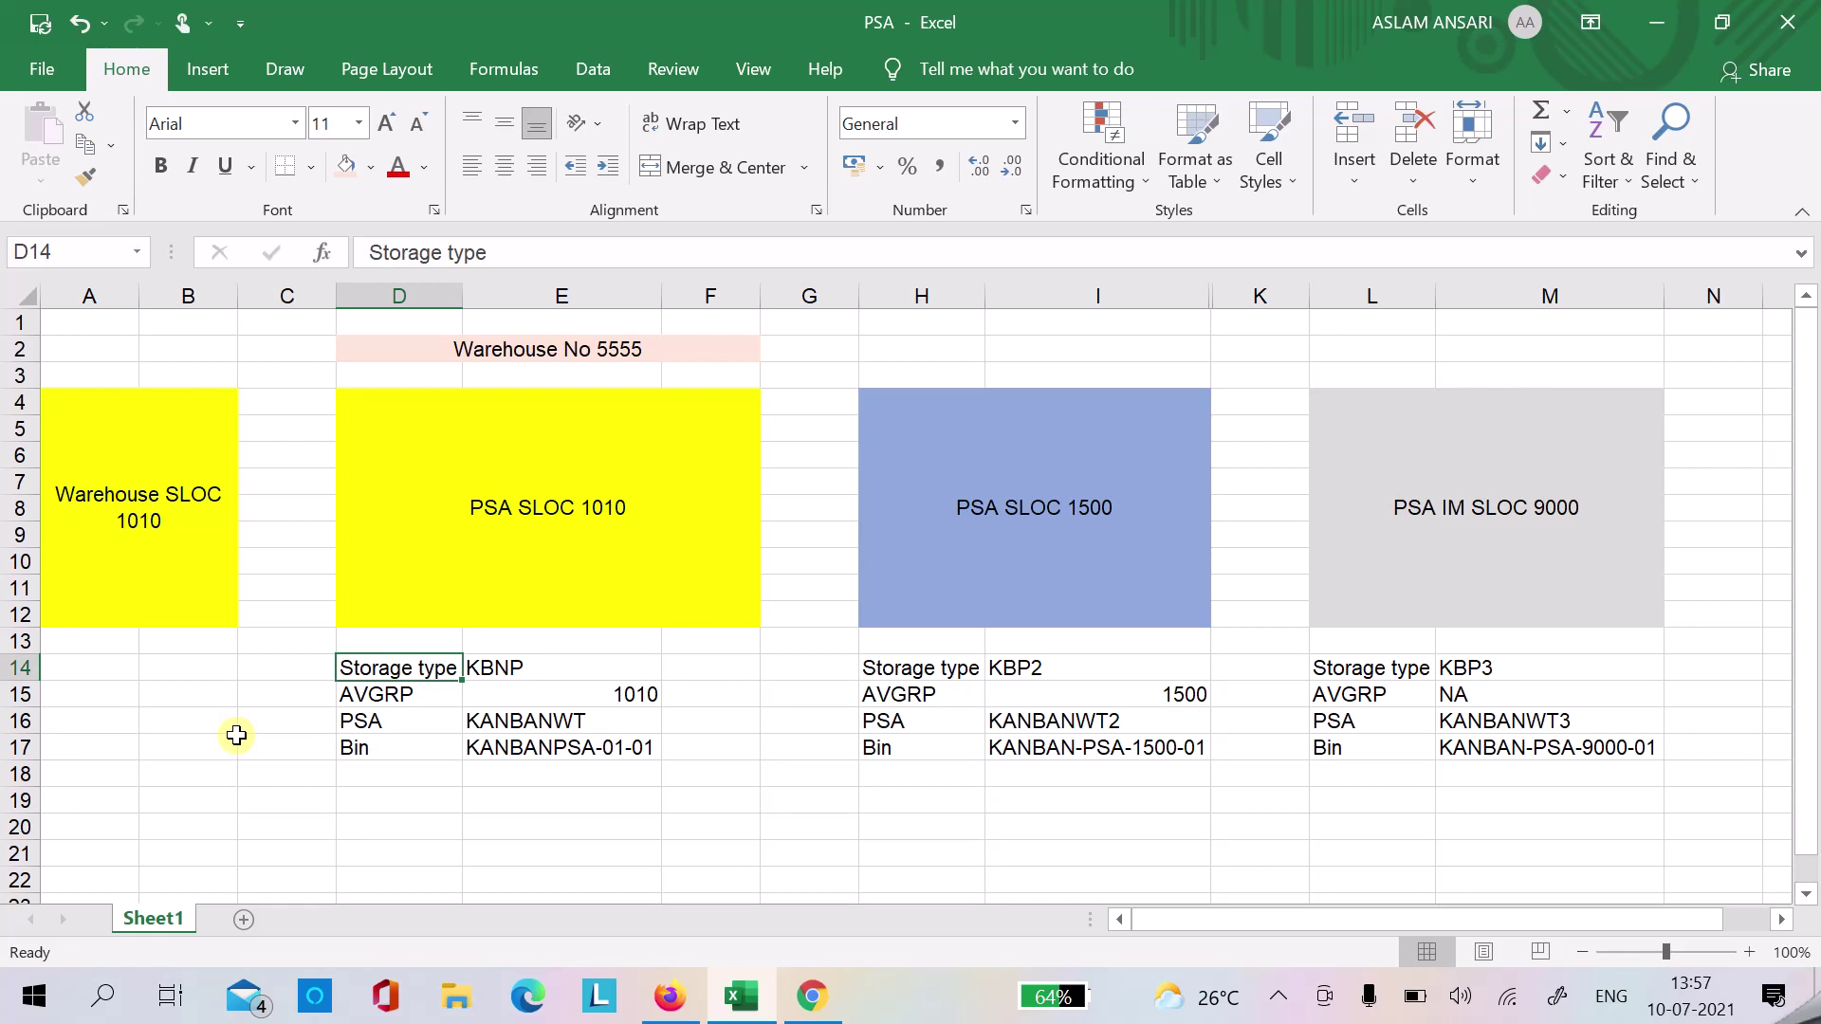
key("Right")
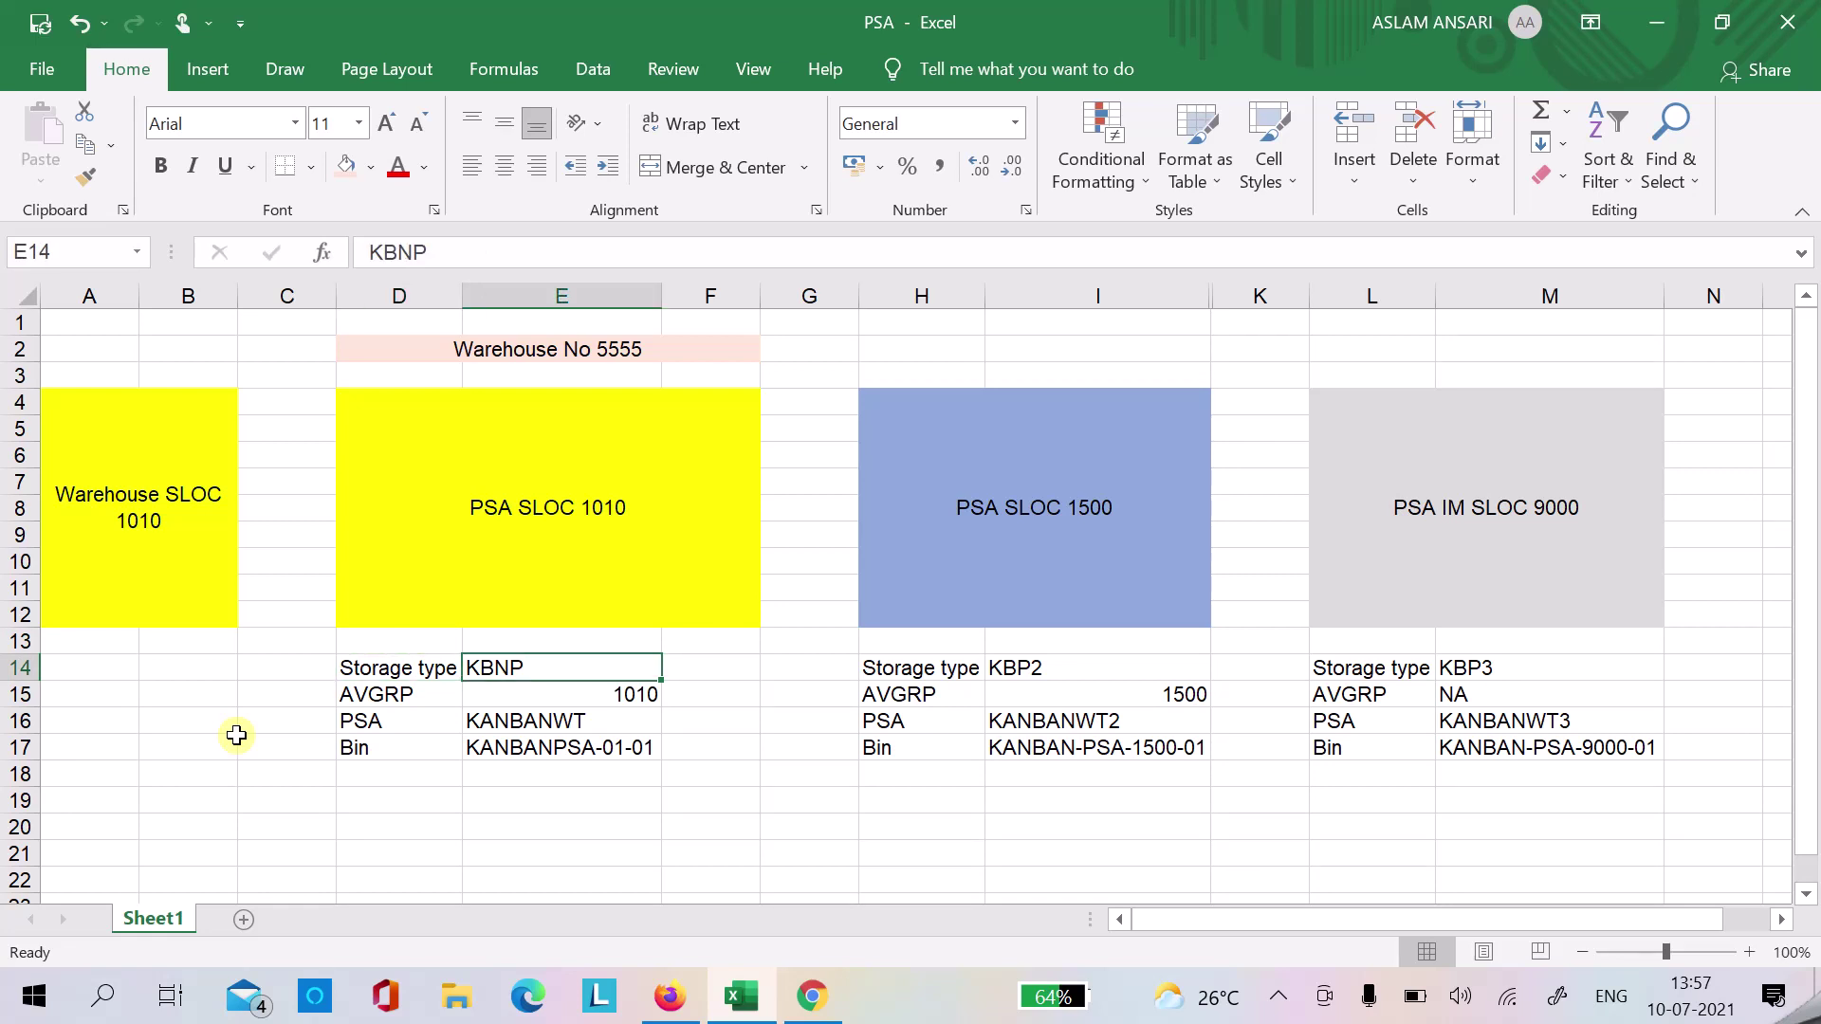
key("Down")
key("Up")
key("Down")
key("Up")
key("Up")
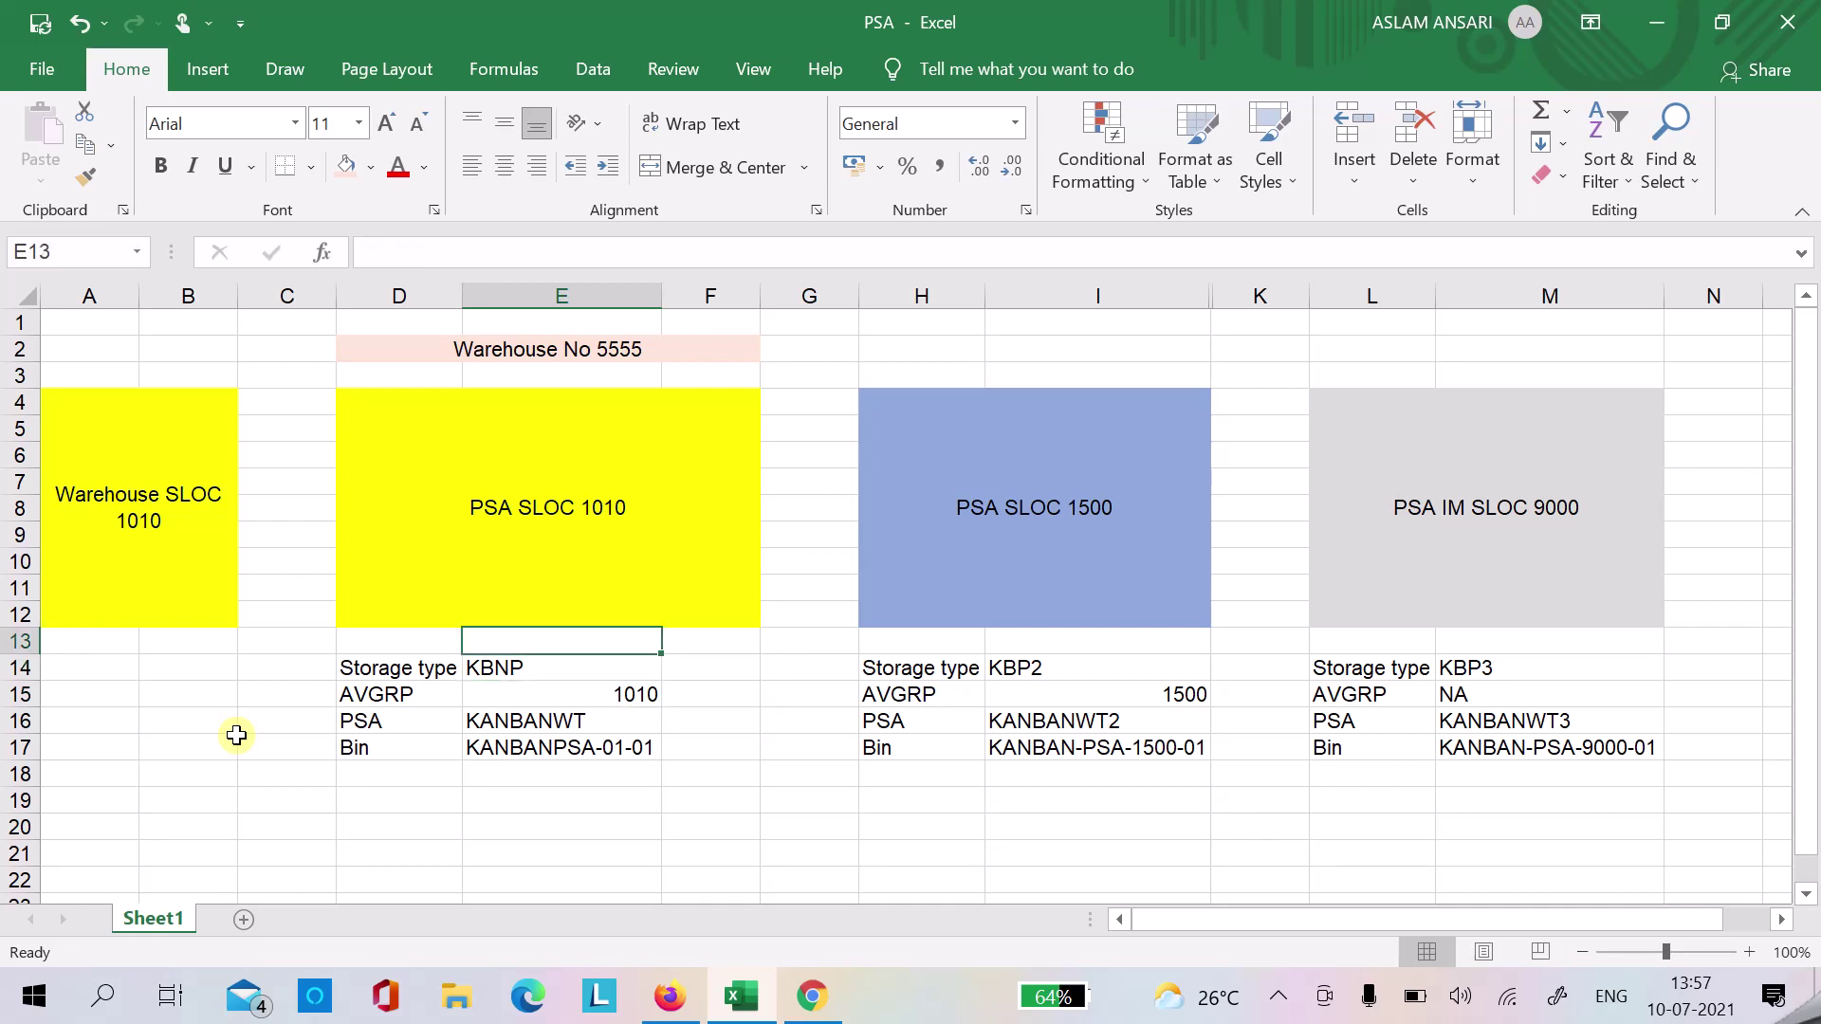
key("Up")
key("Up")
key("Down")
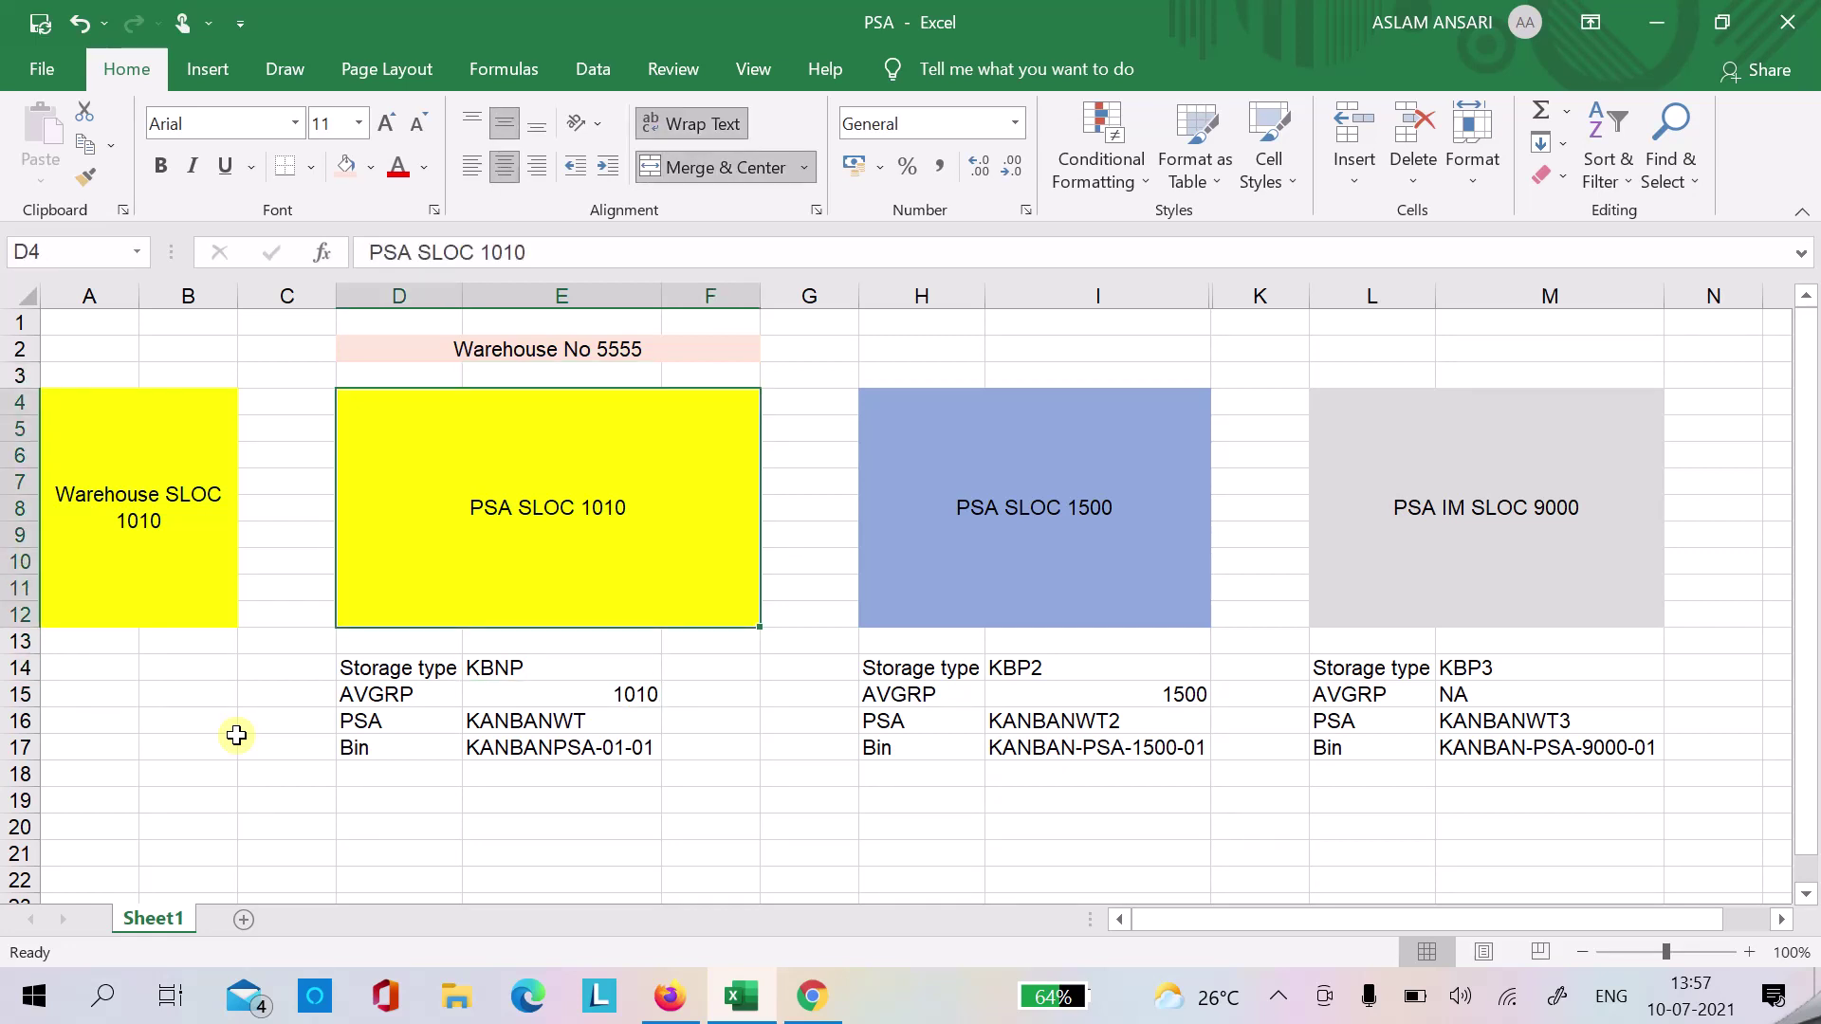
key("Down")
key("Down")
key("Down")
key("Down")
key("Down")
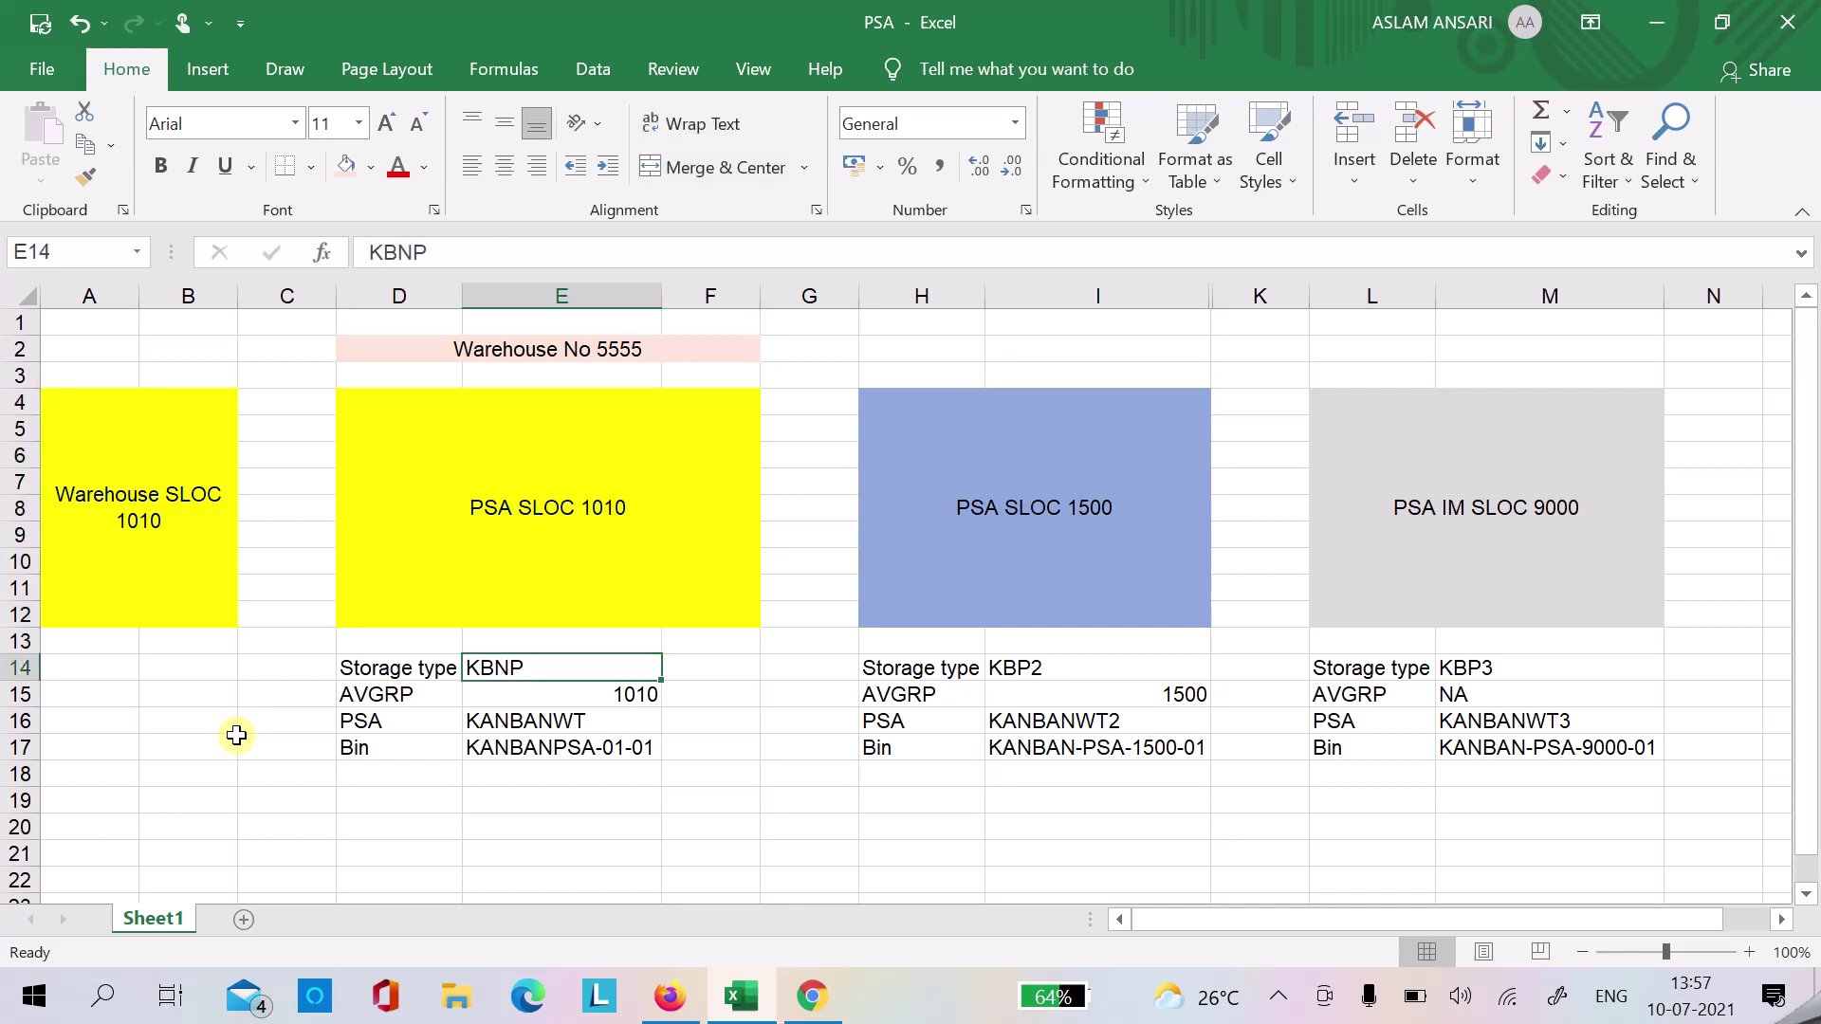
key("Up")
key("Up")
key("Up")
key("Down")
key("Down")
key("Down")
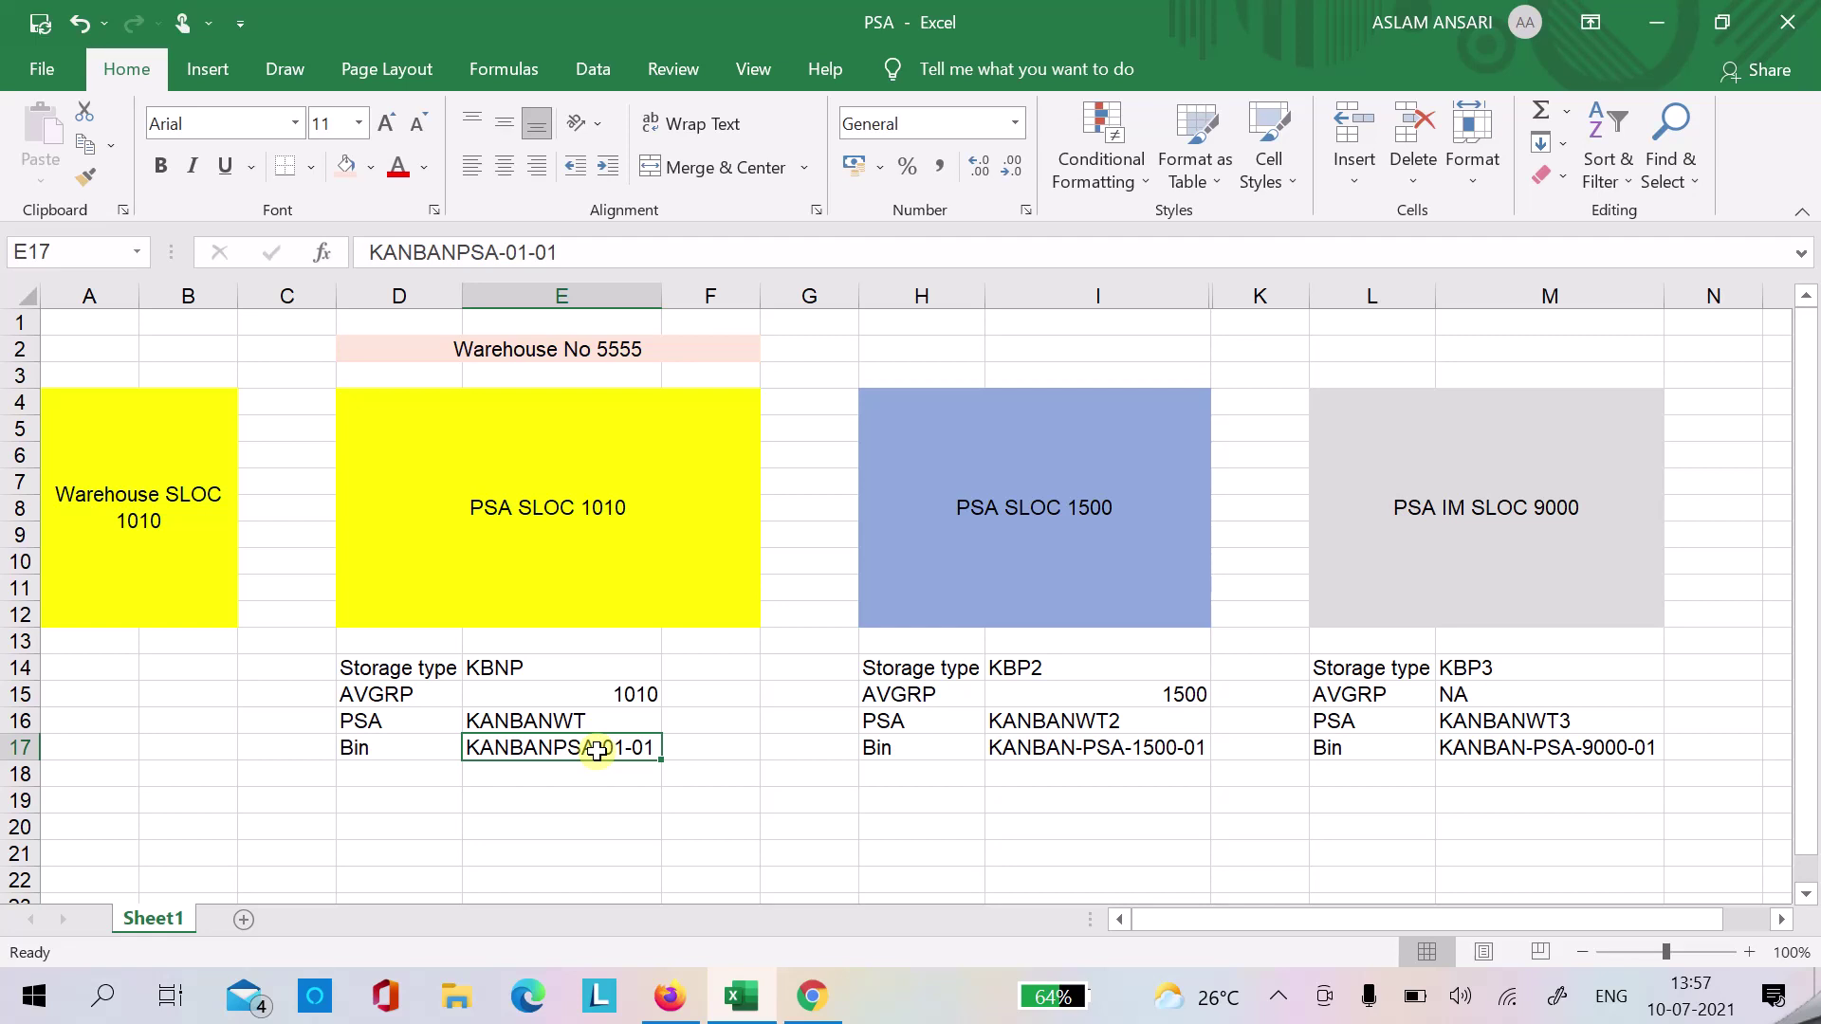
- Switch to SAP in Firefox, close the PKHD table tab and open the Display Kanbans: Demand View app
left_click(669, 996)
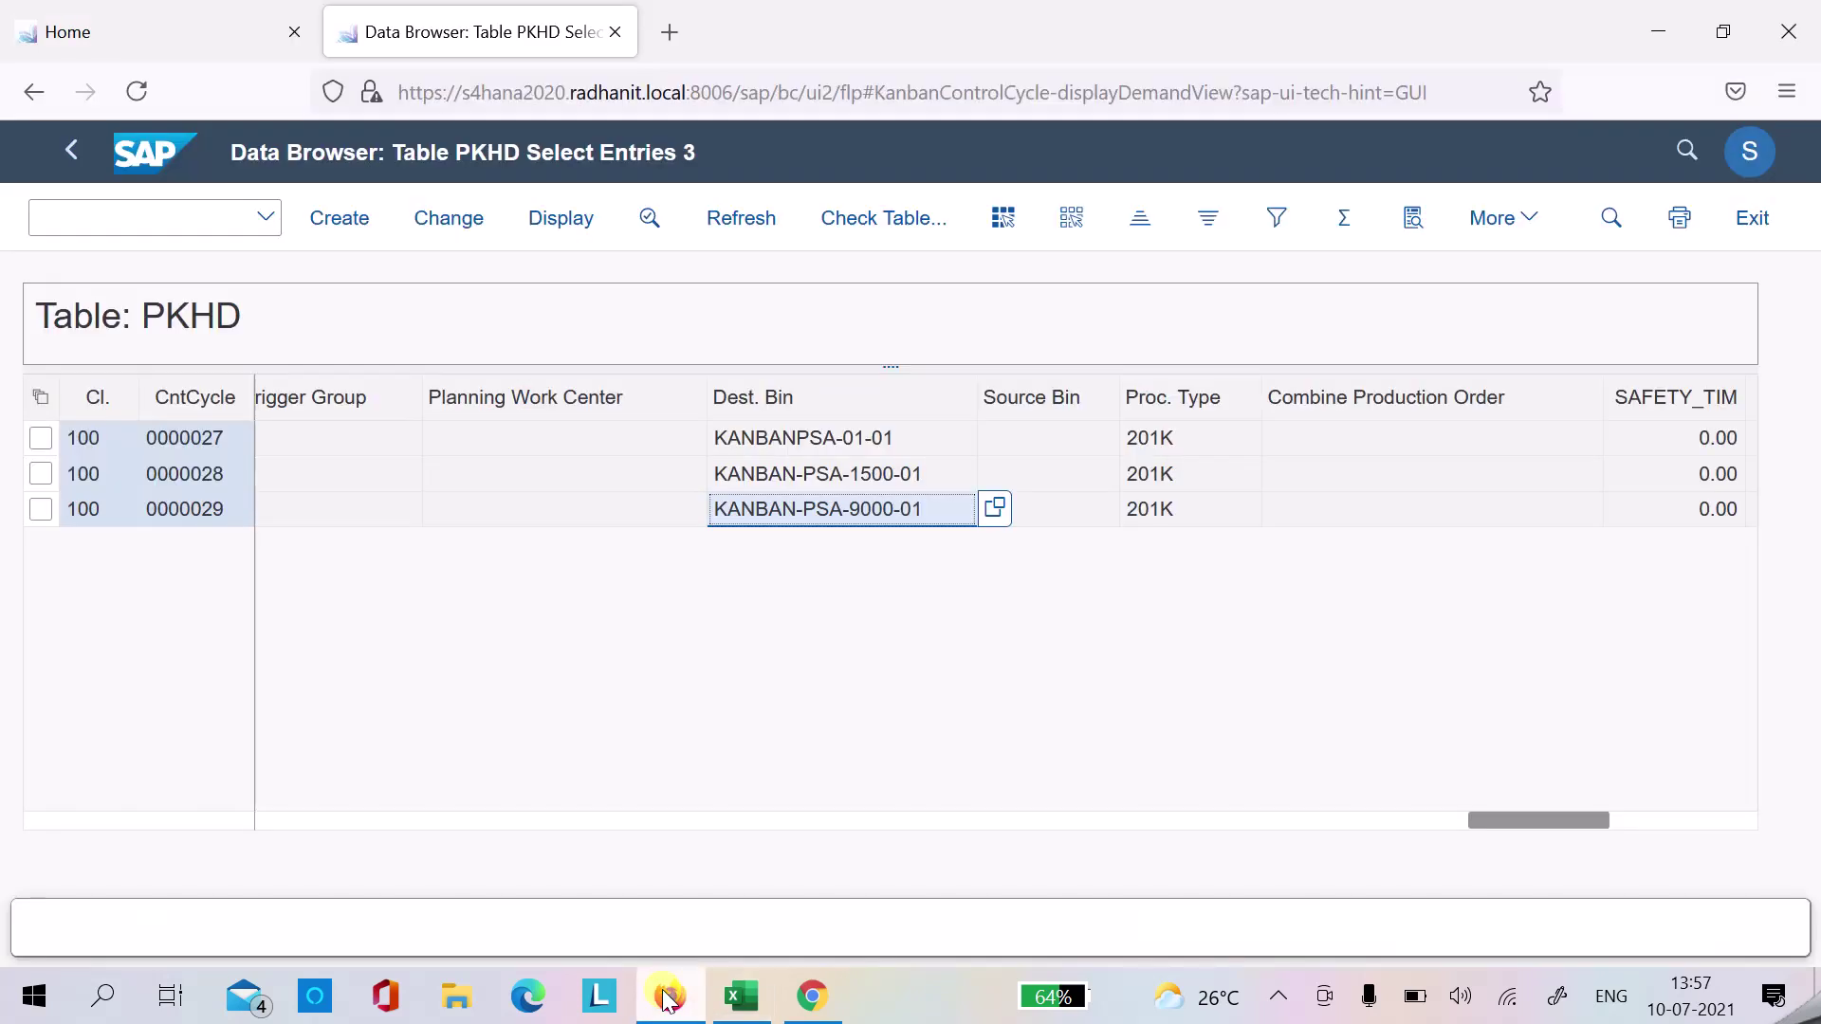
left_click(615, 31)
left_click(958, 617)
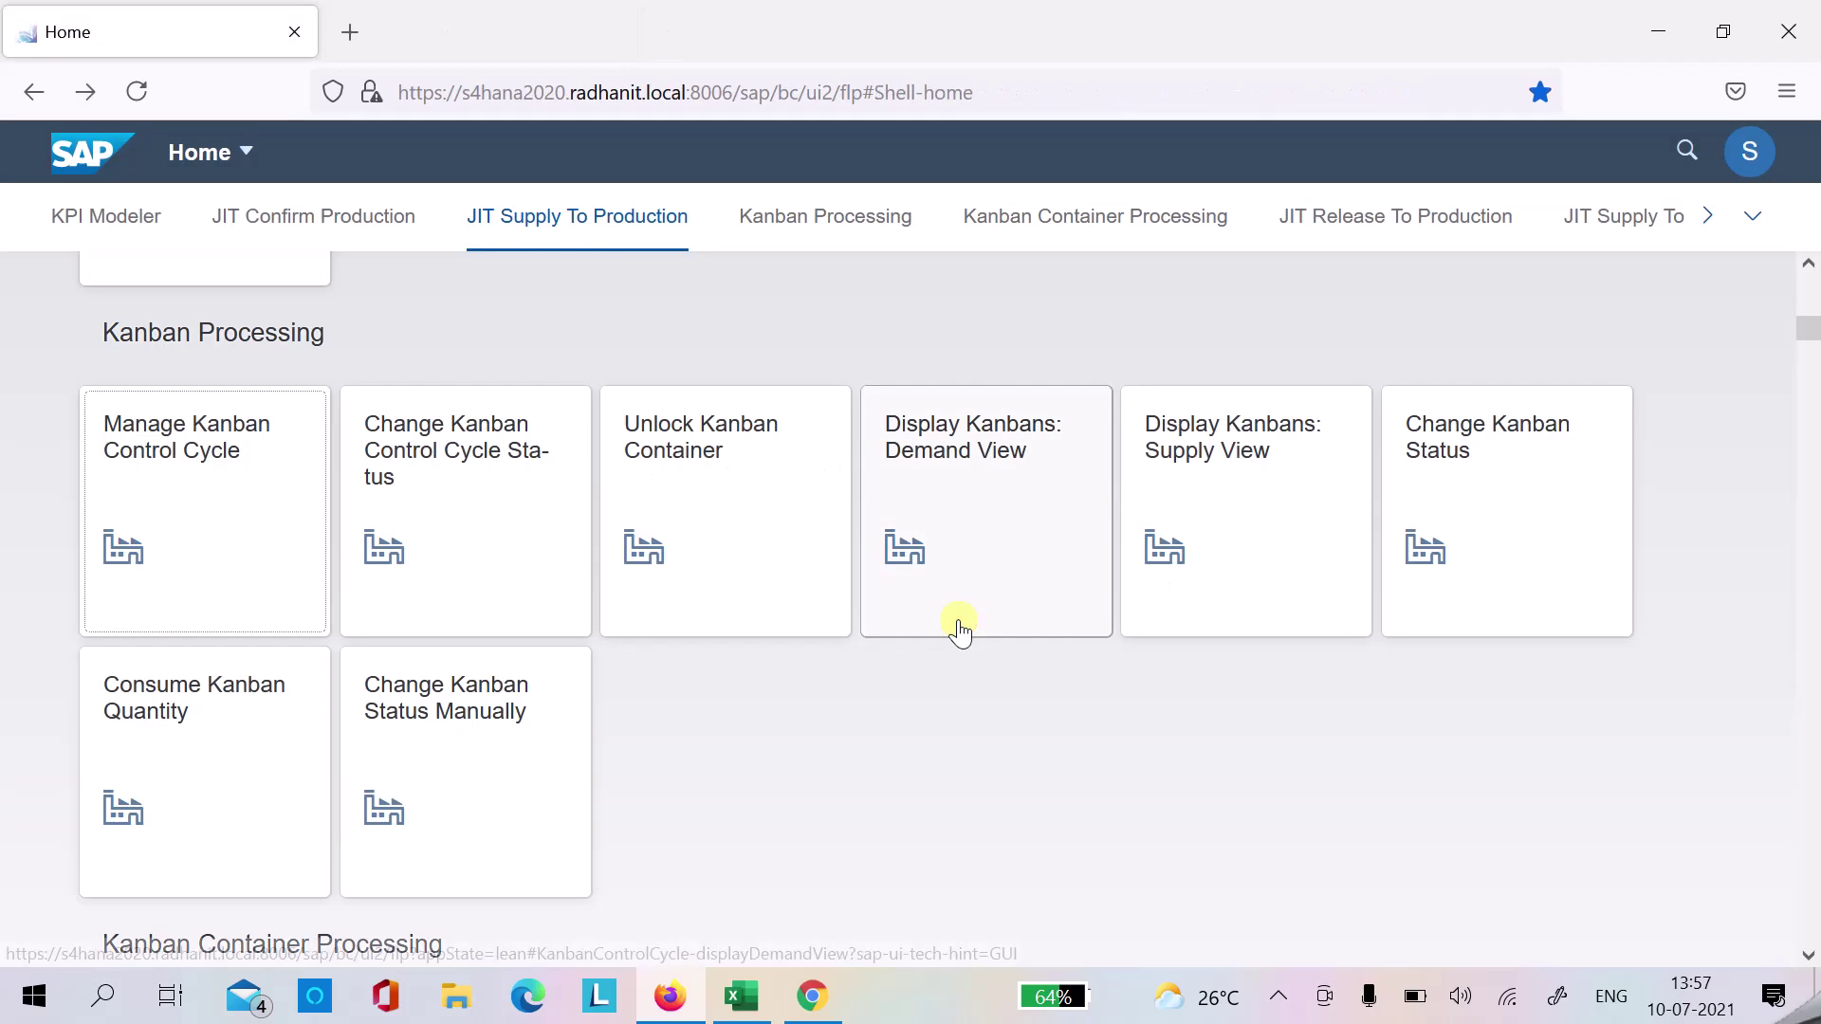
left_click(994, 527)
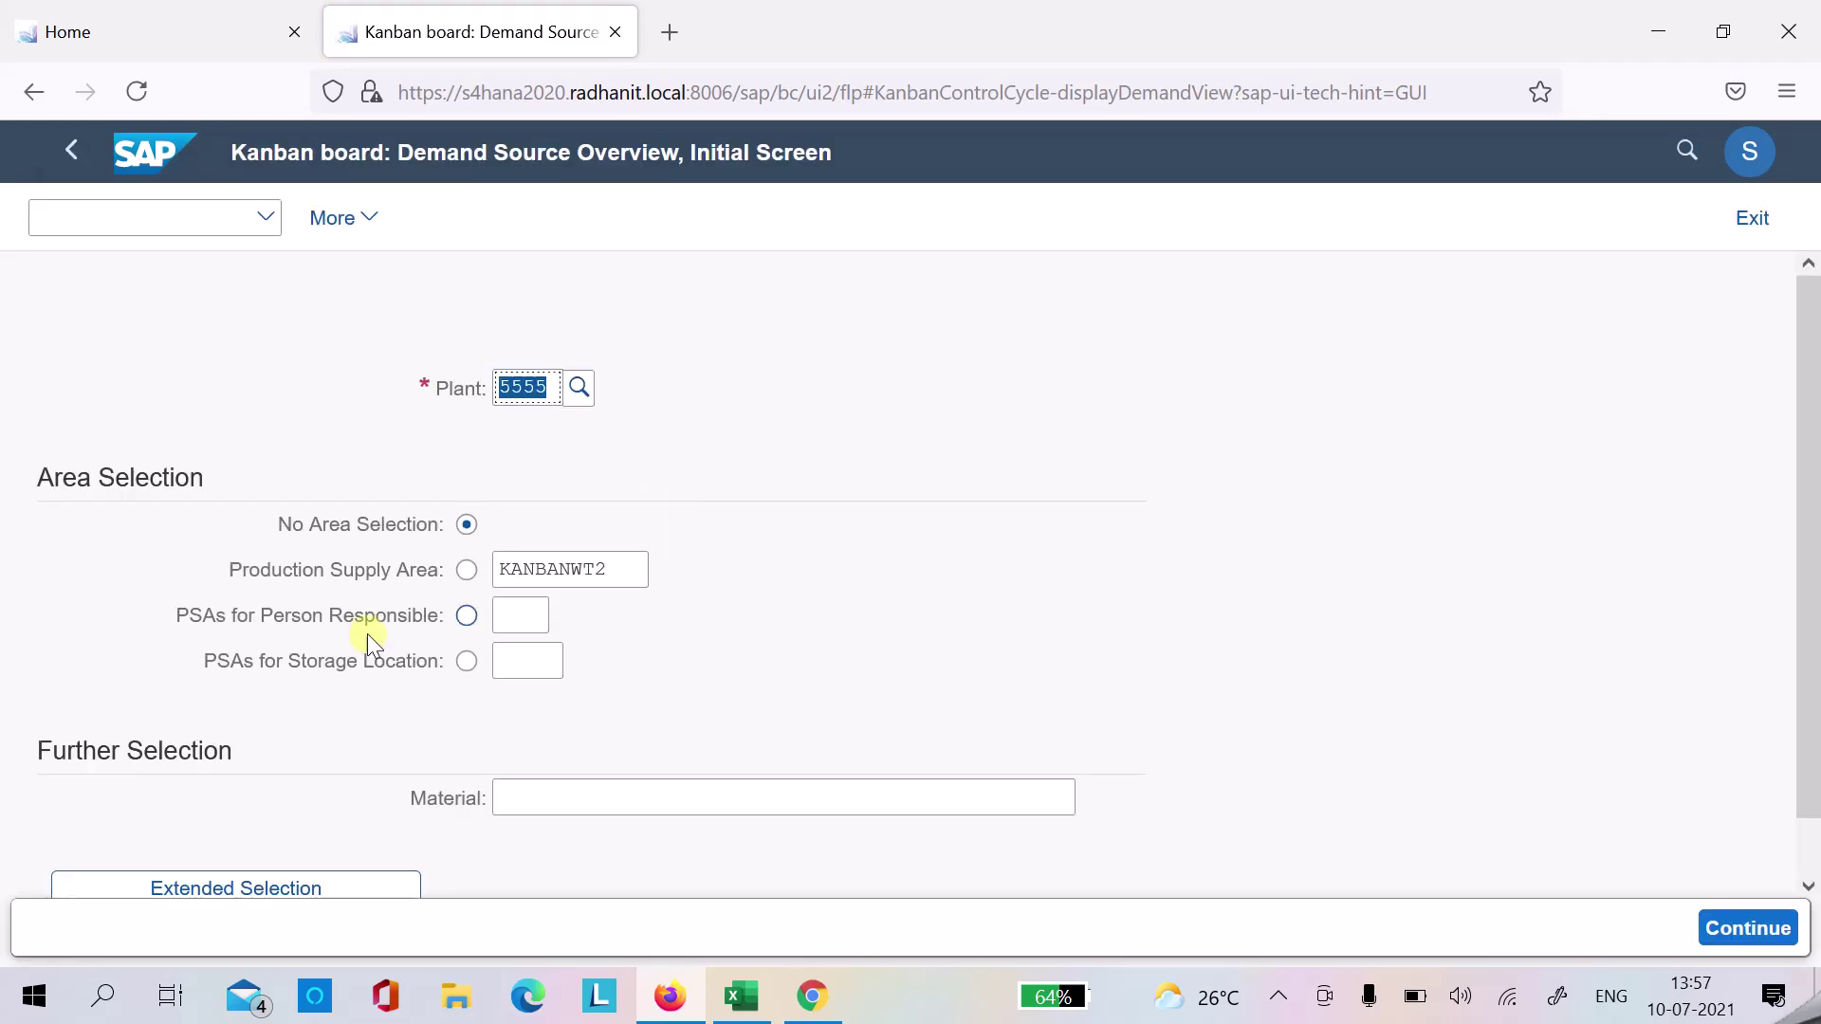
- Display the kanban board for plant 5555, restricted to production supply area KANBANWT
left_click(466, 569)
left_click(614, 570)
key("BackSpace")
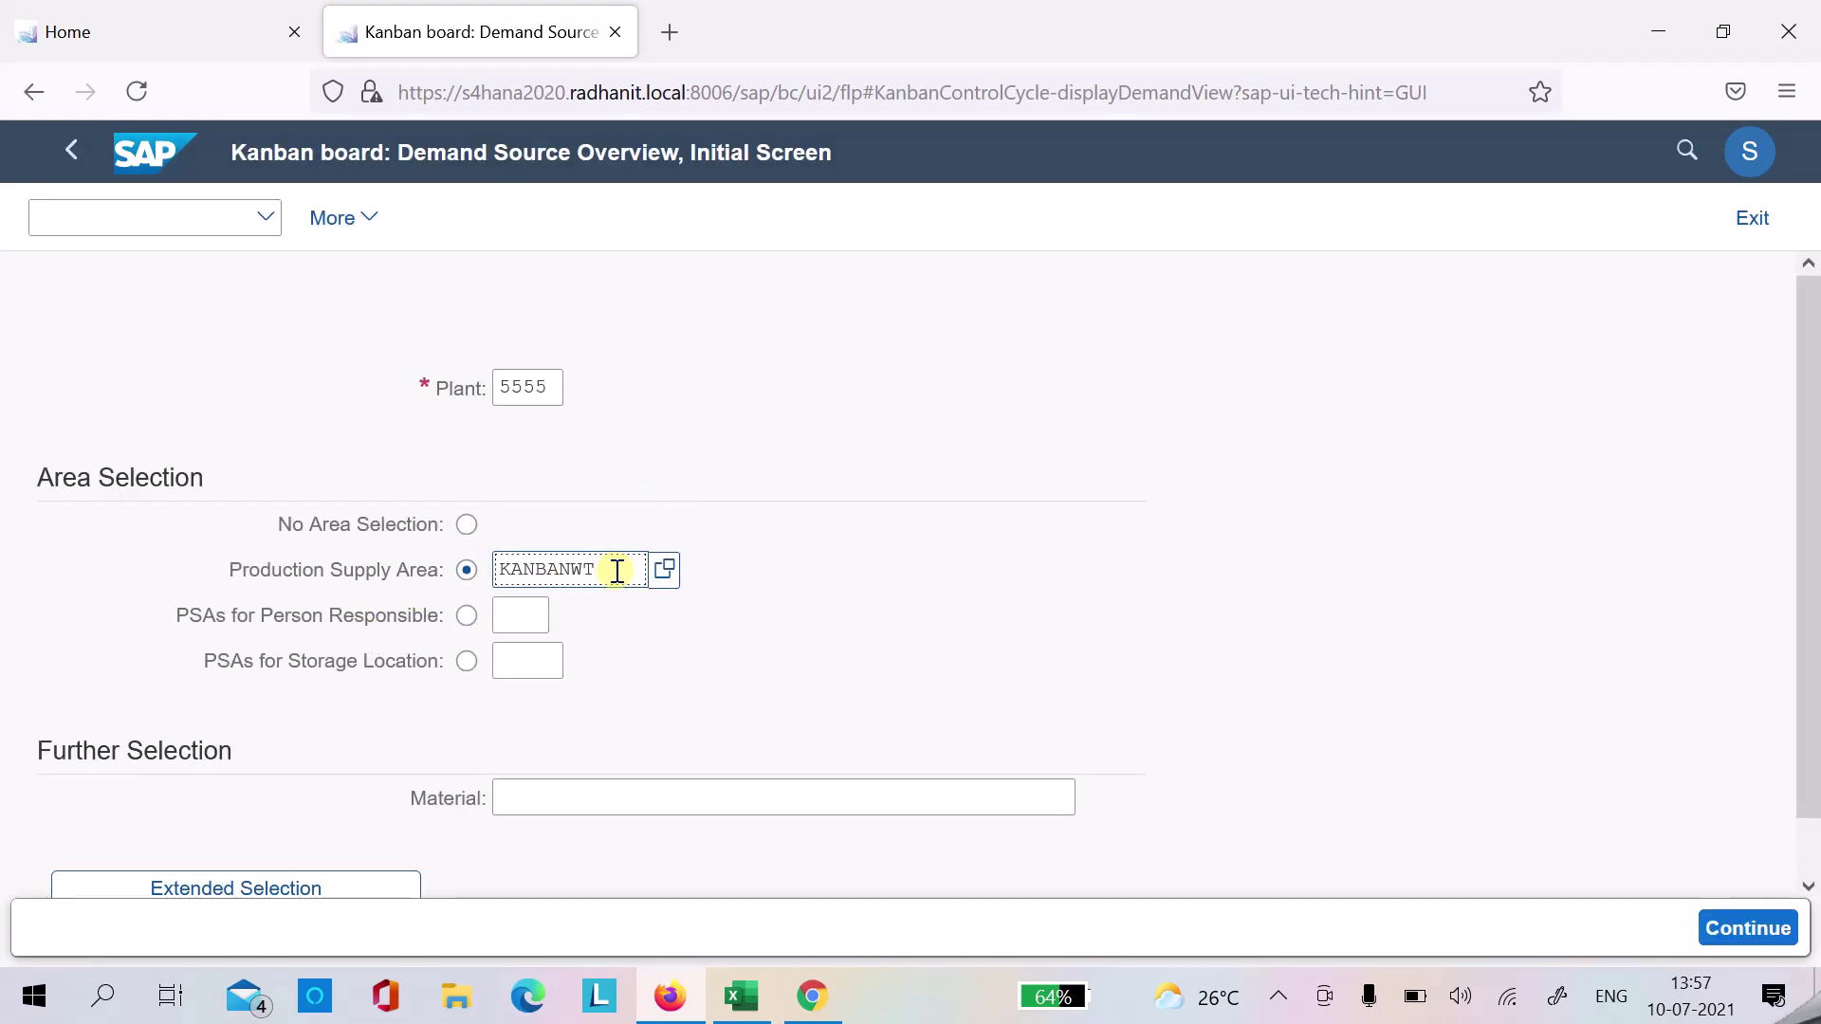
left_click(1750, 929)
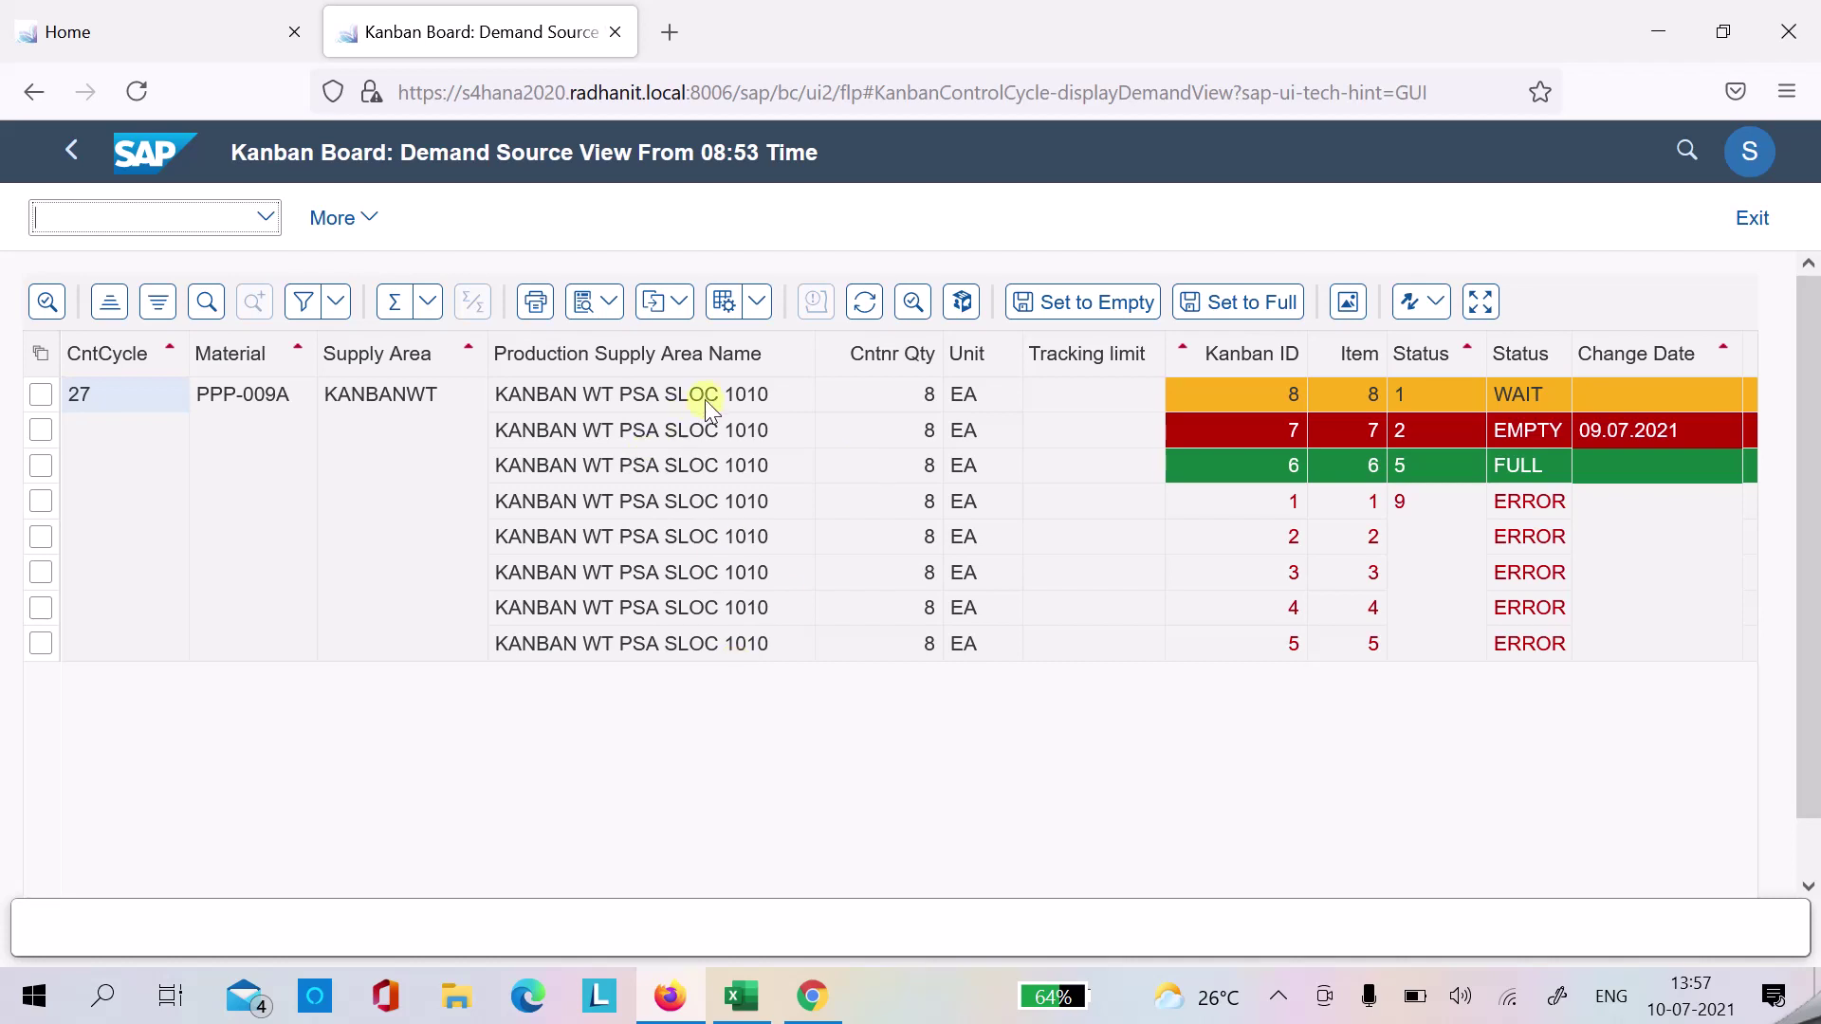
- Set waiting kanban 8 of control cycle 27 to empty, first checking the Warehouse and PSA SLOC 1010 blocks in Excel
left_click(40, 396)
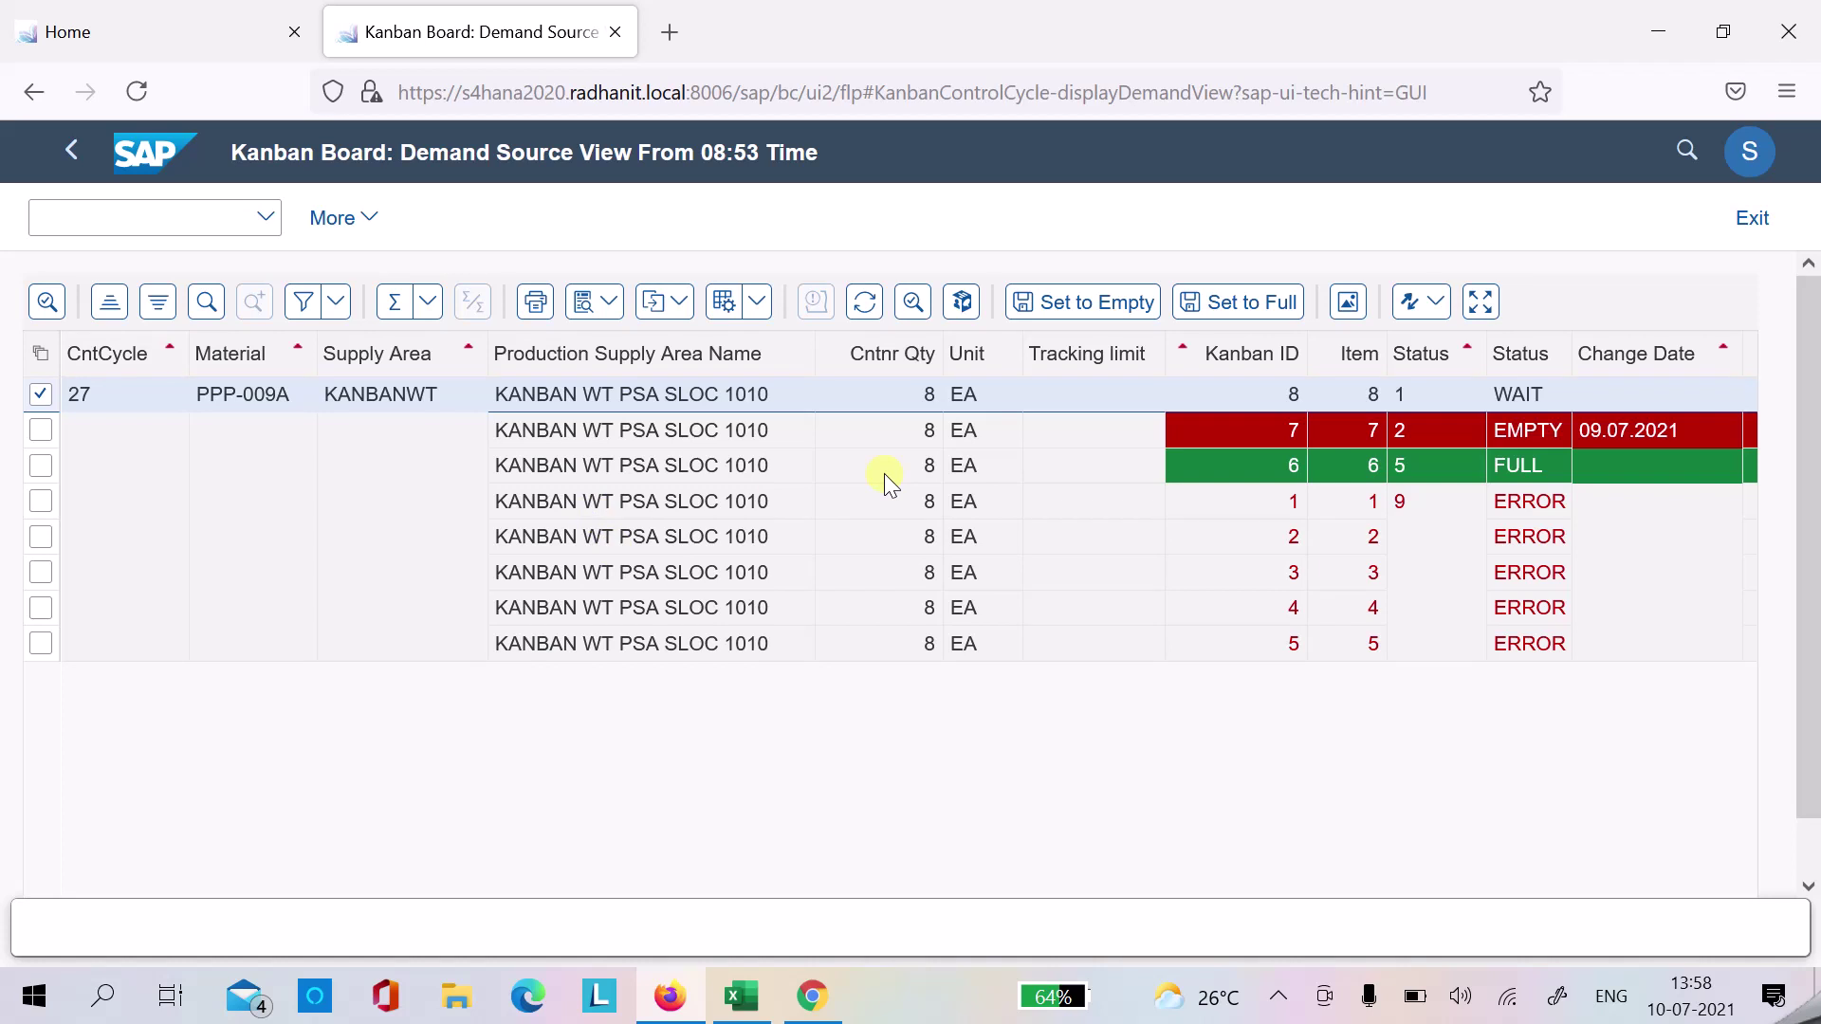
key("alt+Tab")
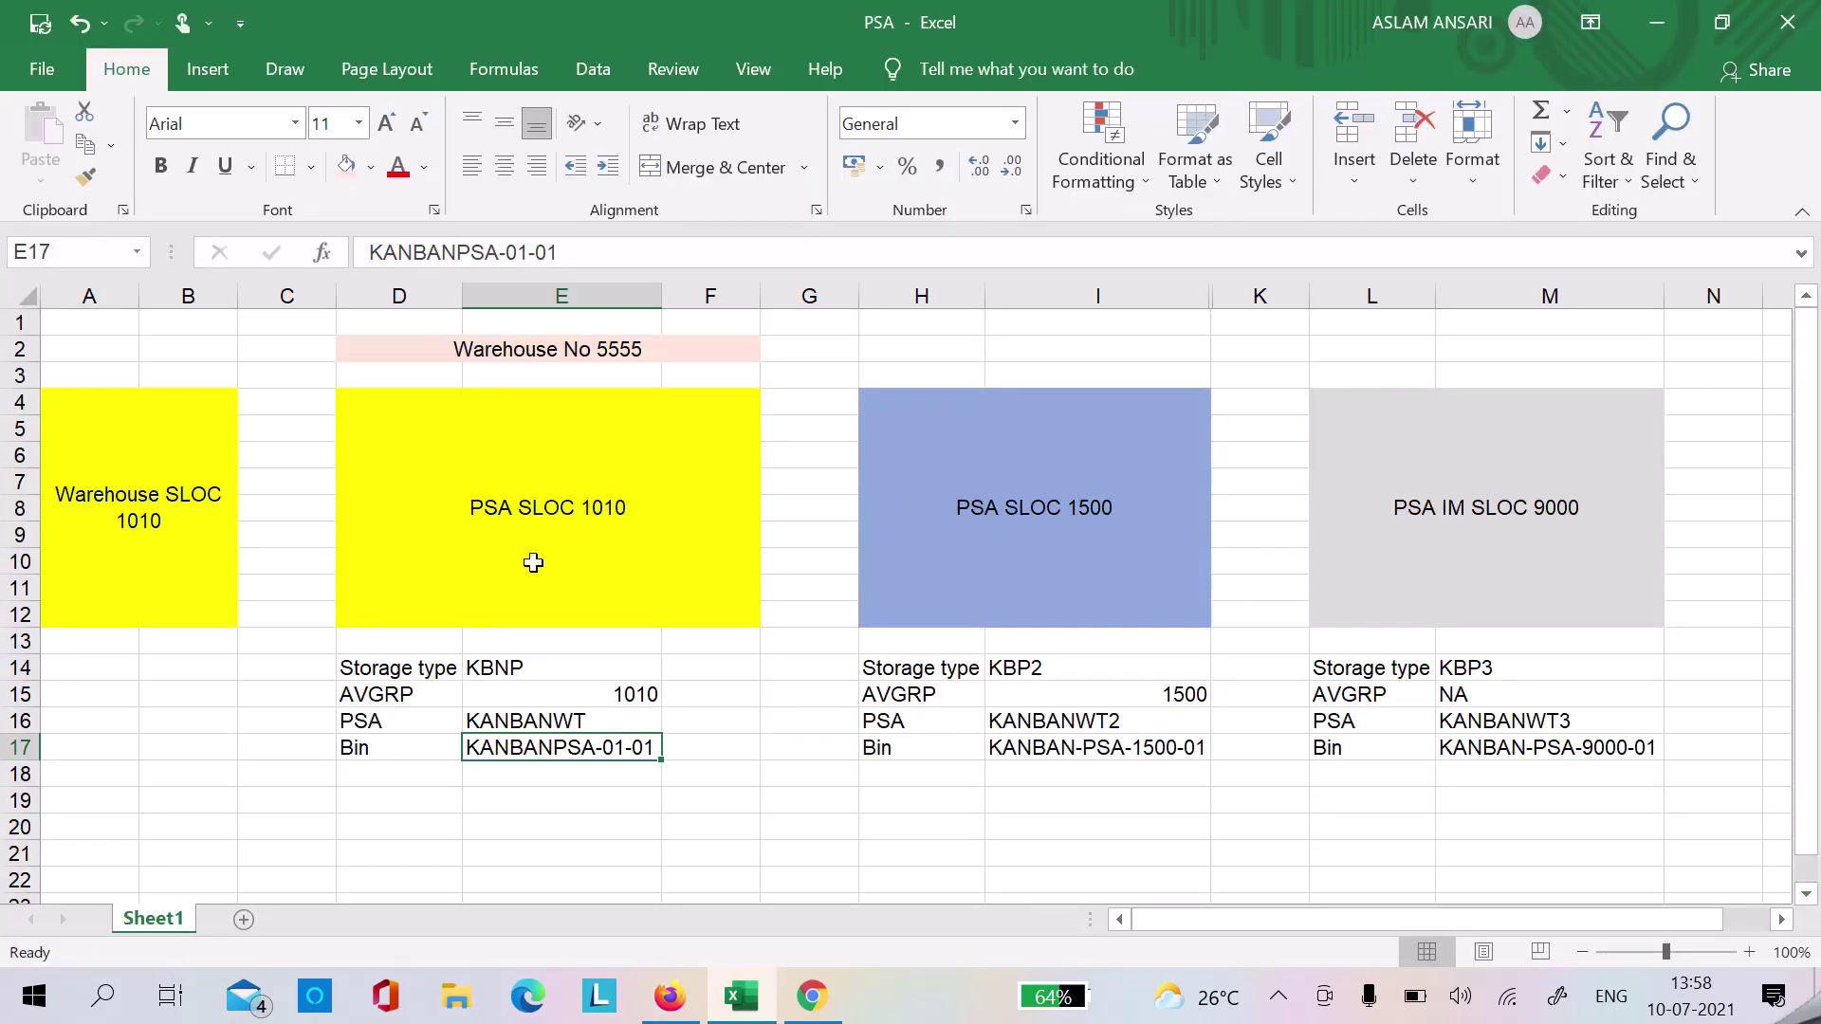
left_click(142, 536)
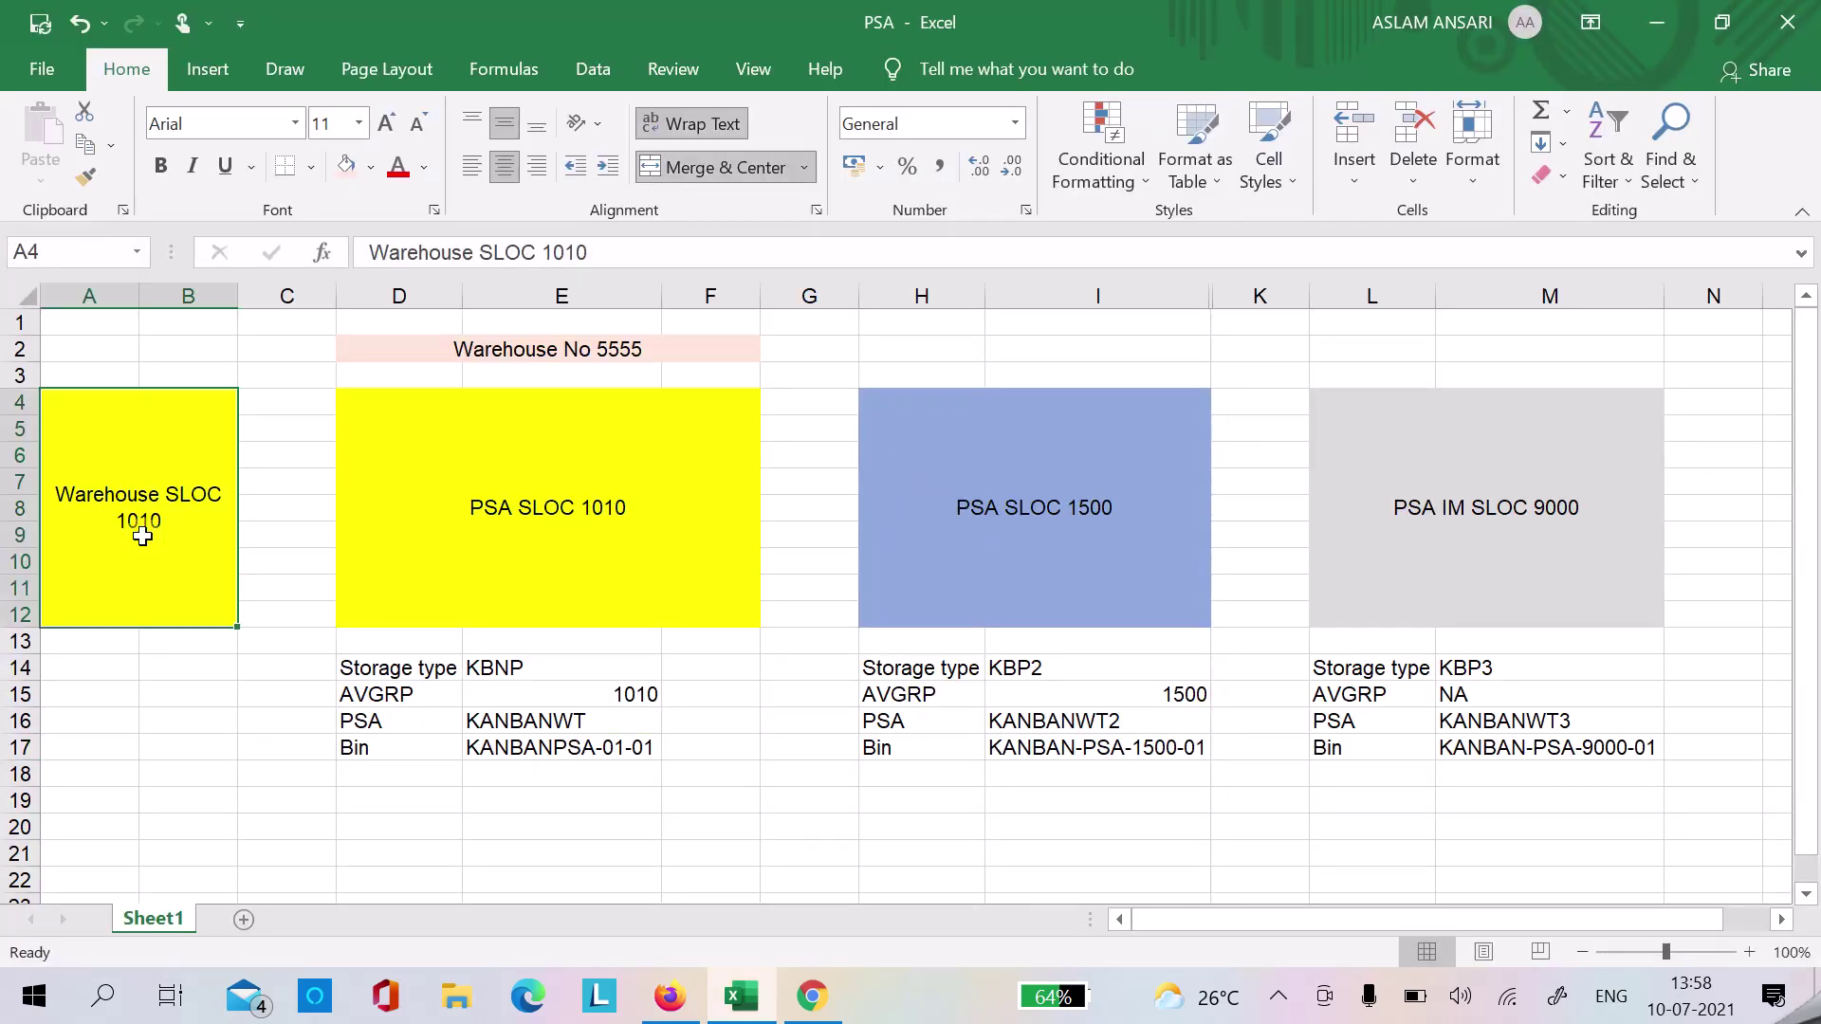
key("Right")
key("Right")
key("Left")
key("Right")
key("alt+Tab")
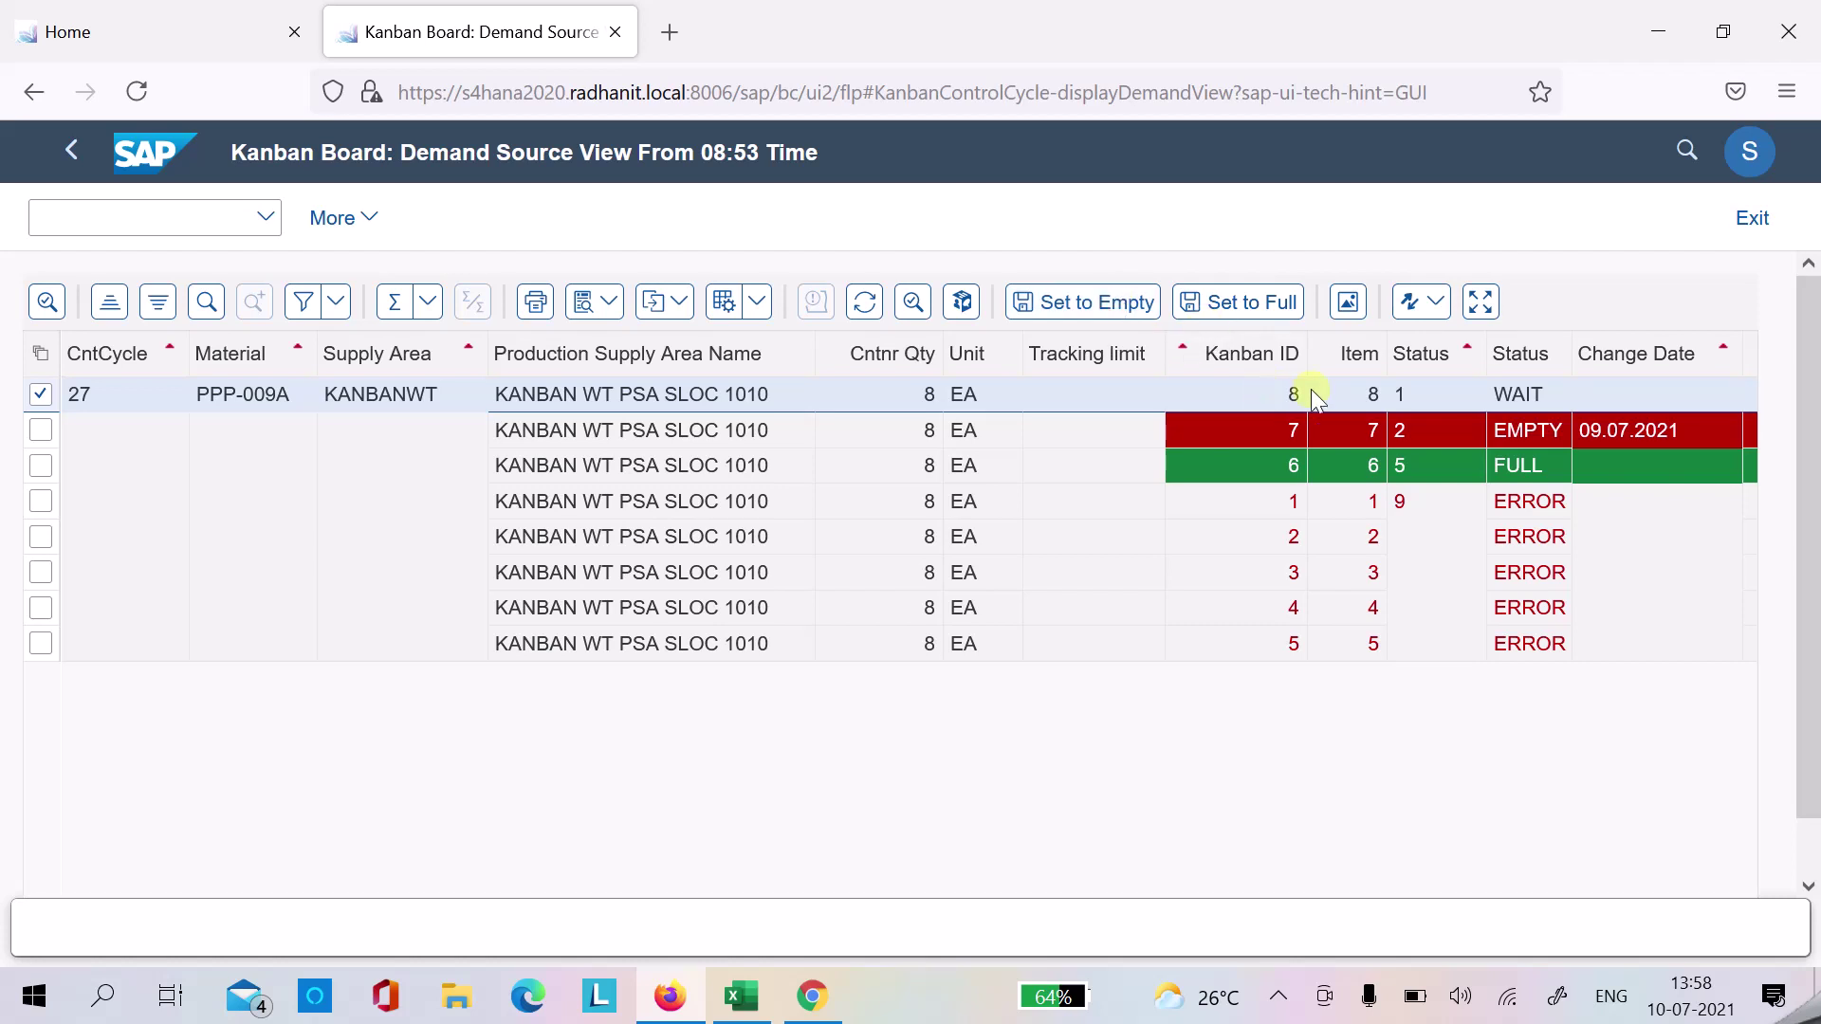
left_click(1084, 305)
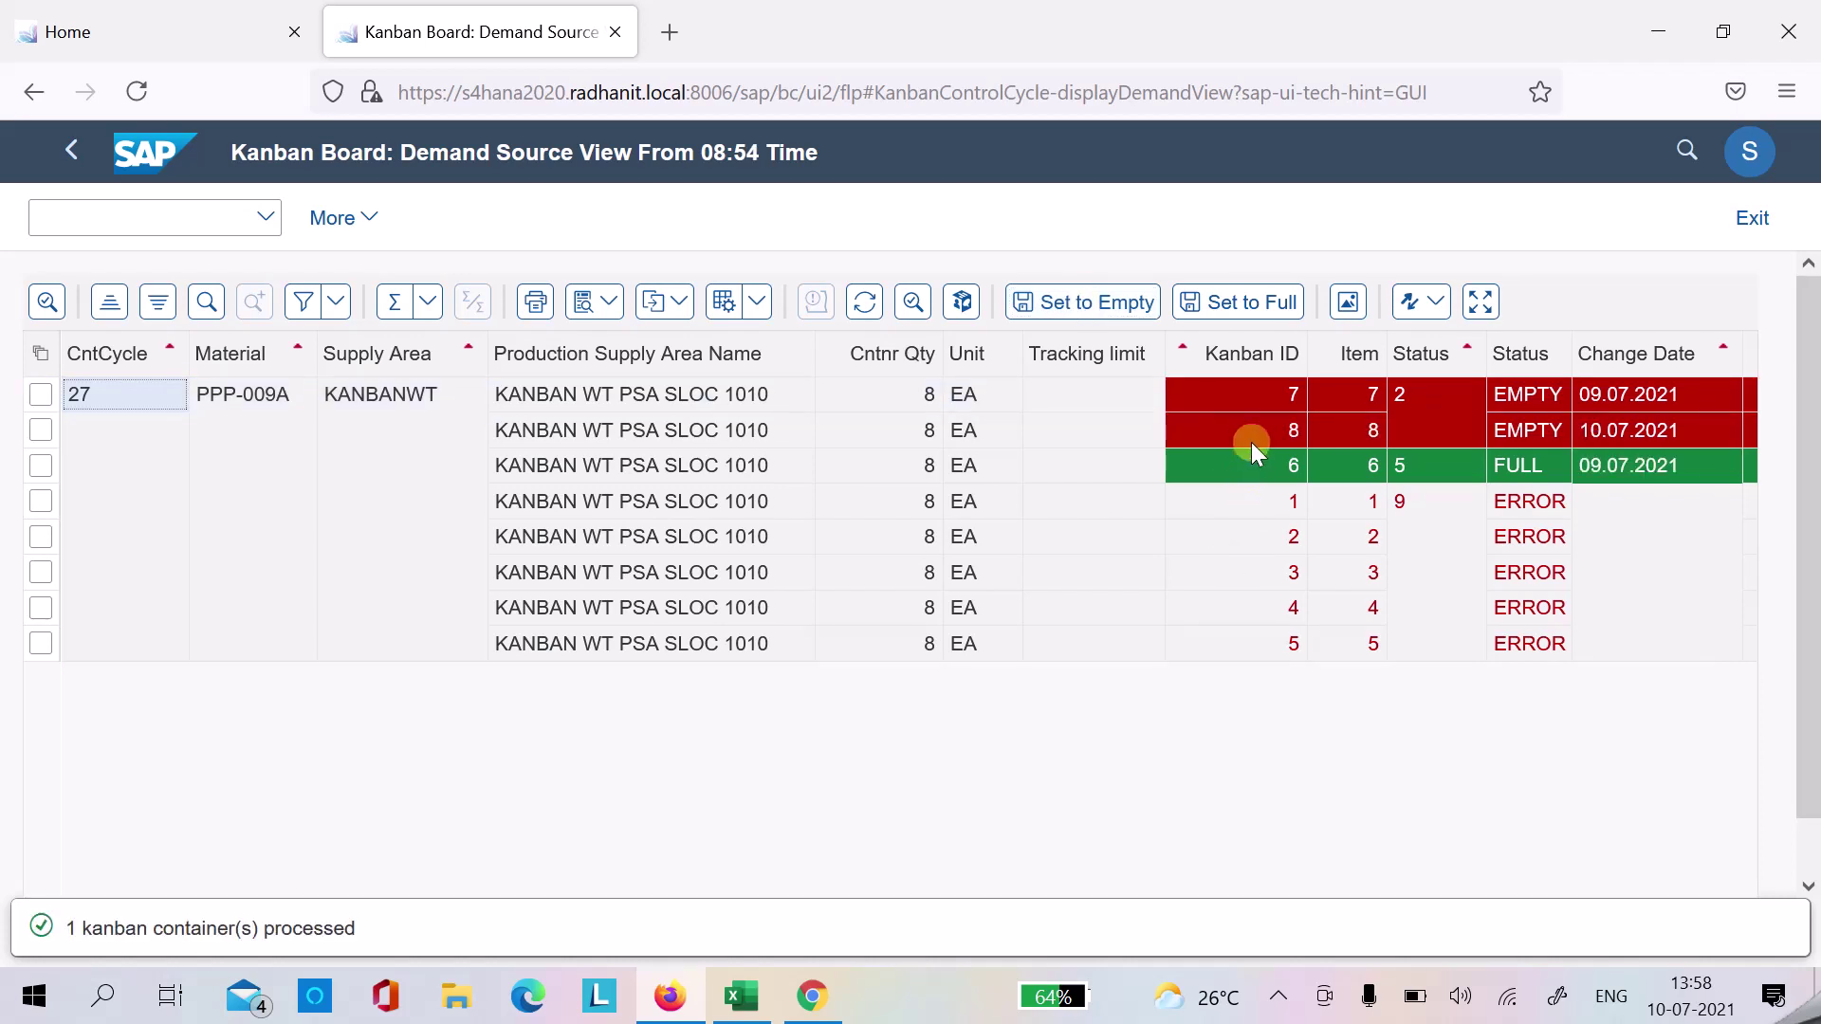
- Open the details of kanban 8 and display the warehouse task of its replenishment
left_click(1252, 434)
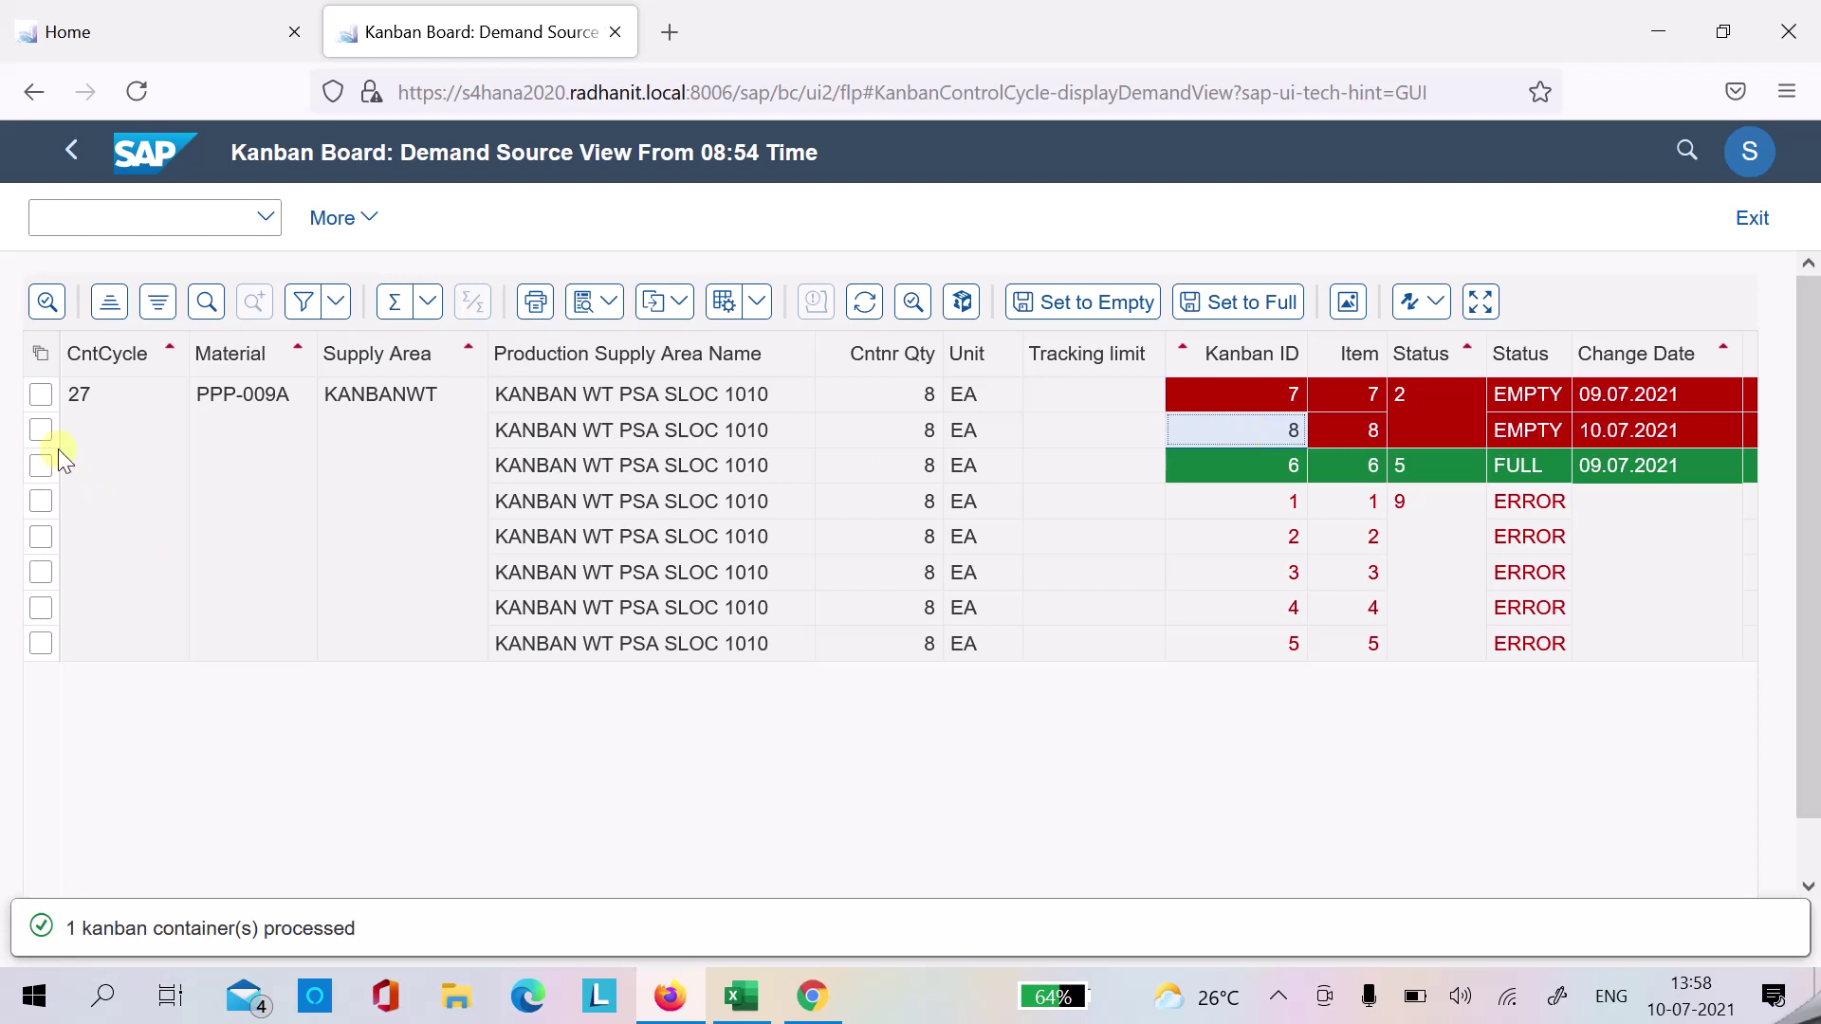
left_click(41, 432)
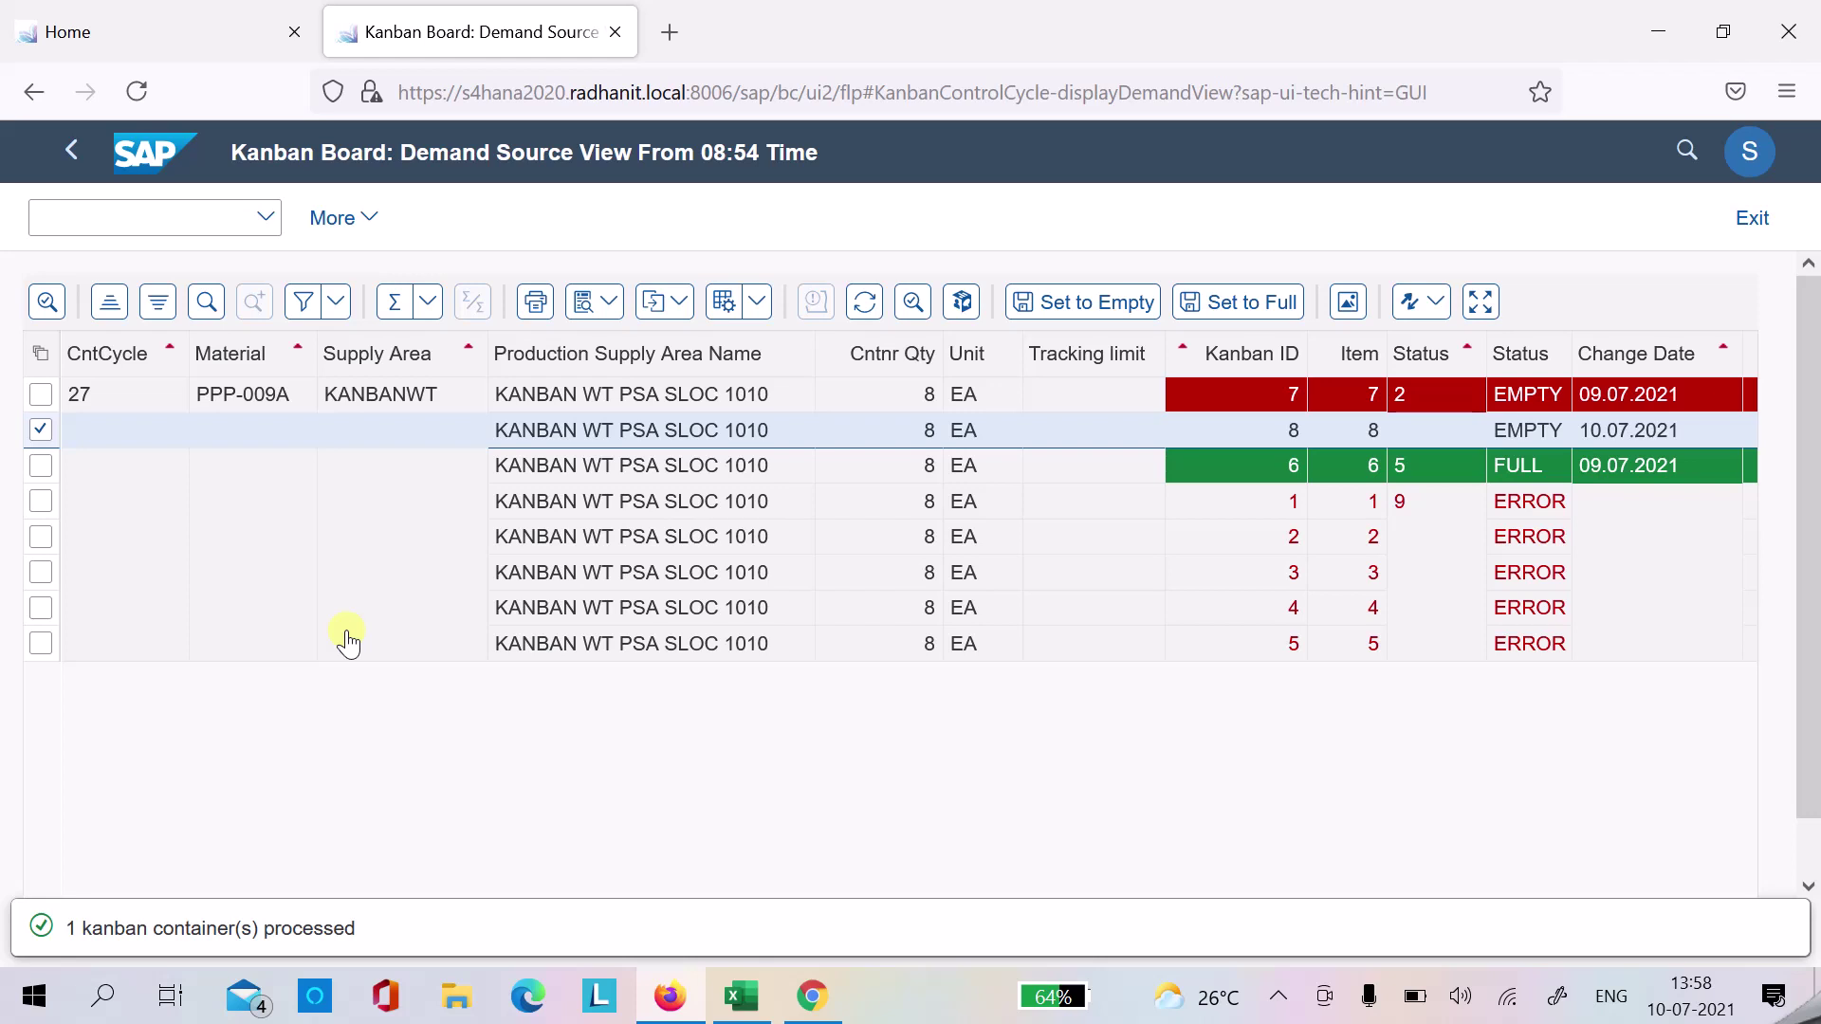
double_click(1269, 429)
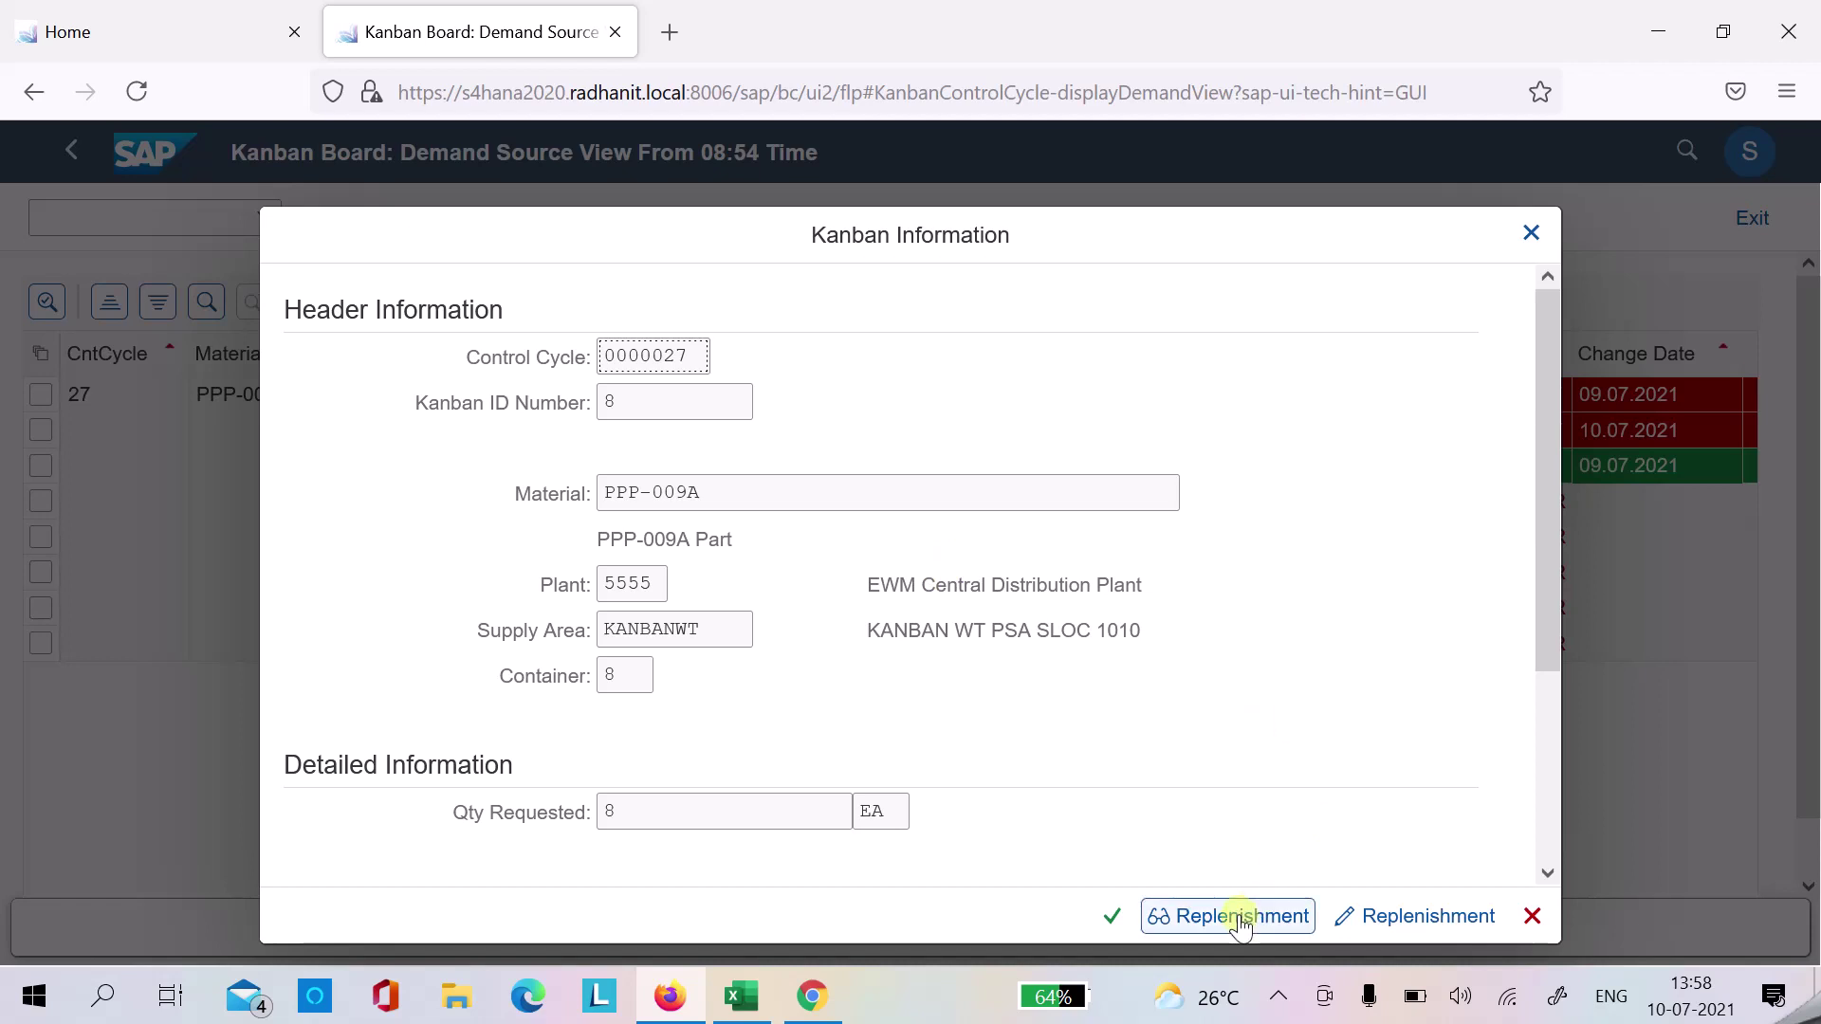
left_click(1238, 916)
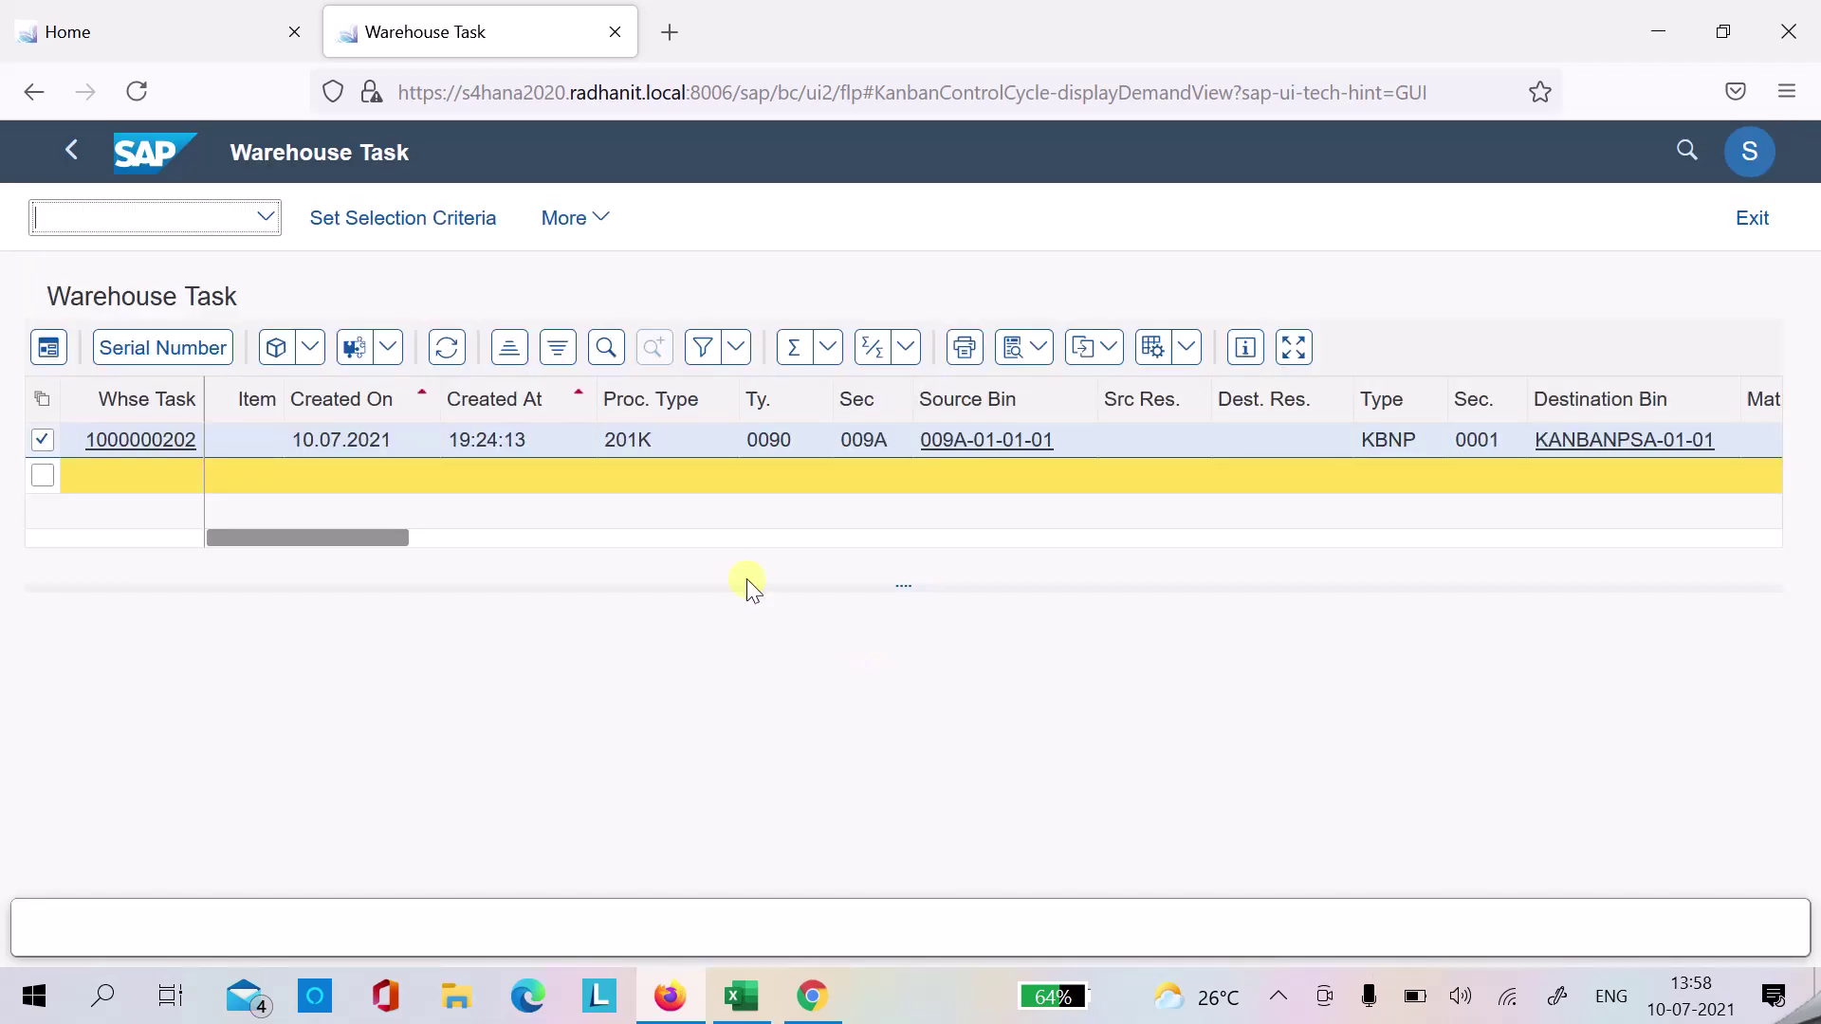
- Examine the warehouse task's creation date and time, process type, source storage type, section and source bin
left_click(383, 453)
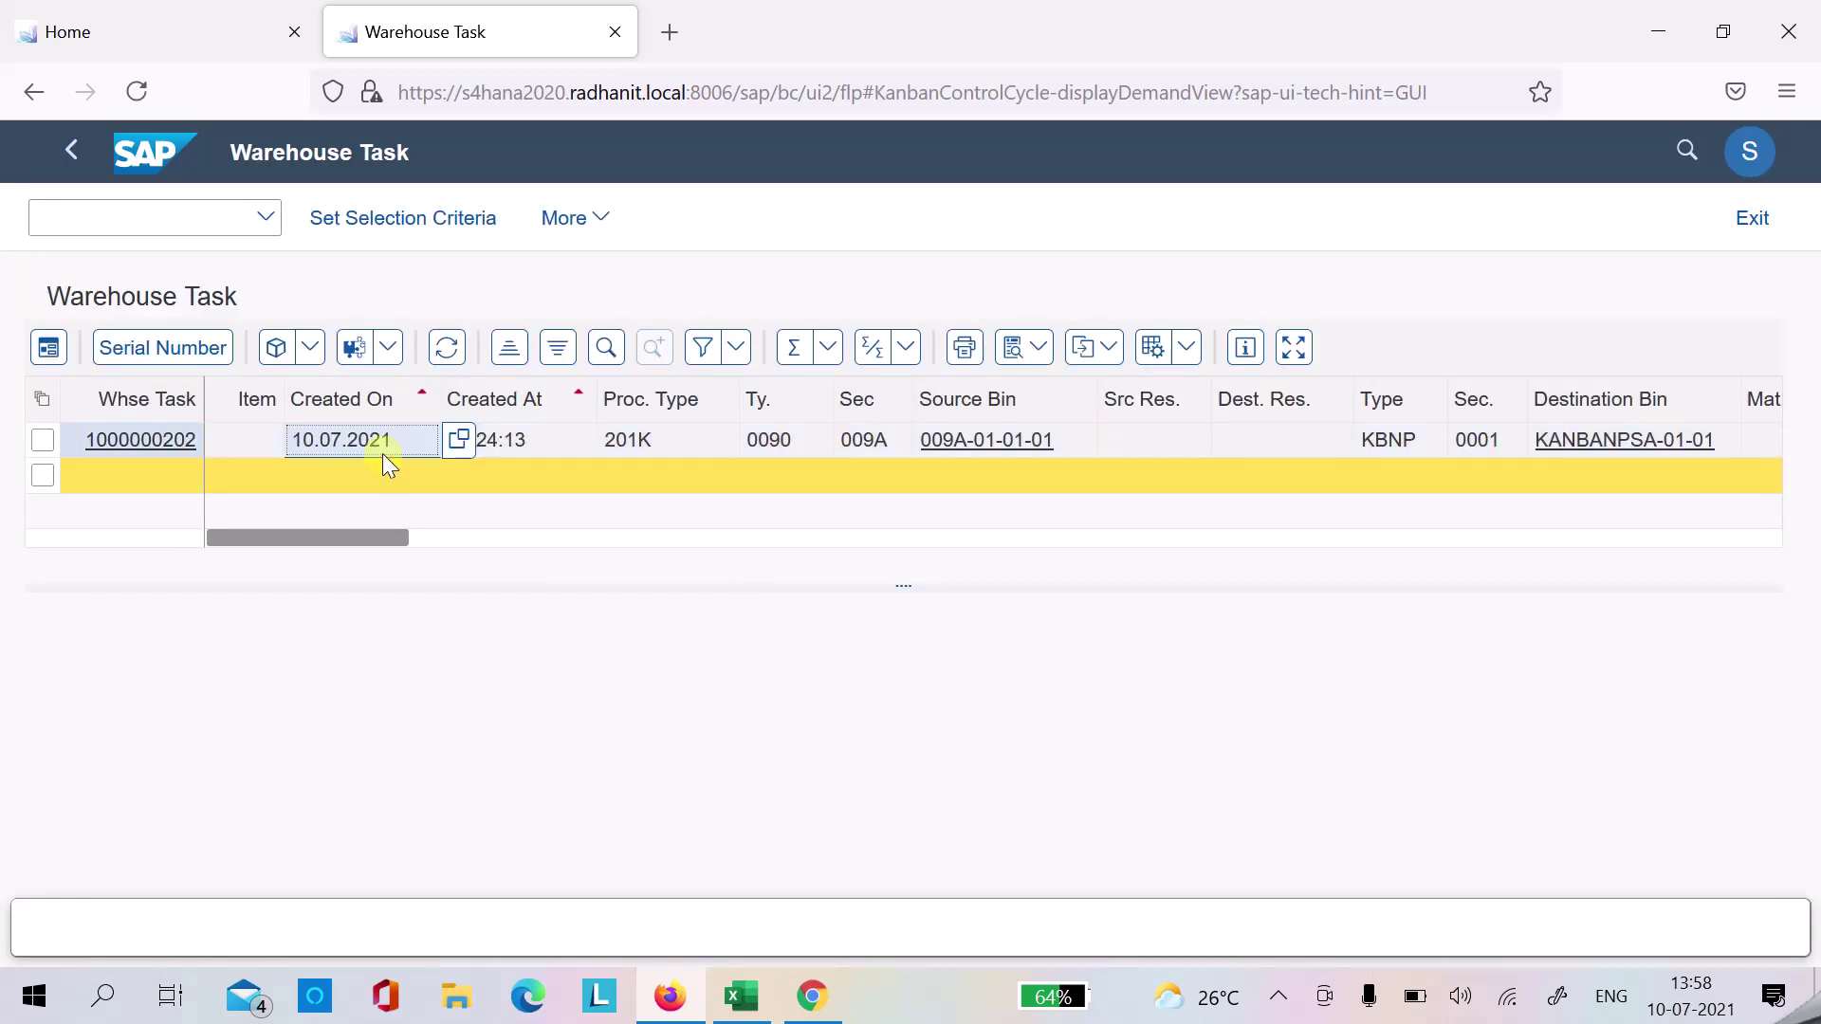
key("Right")
key("Right")
key("Right")
key("Right")
key("Right")
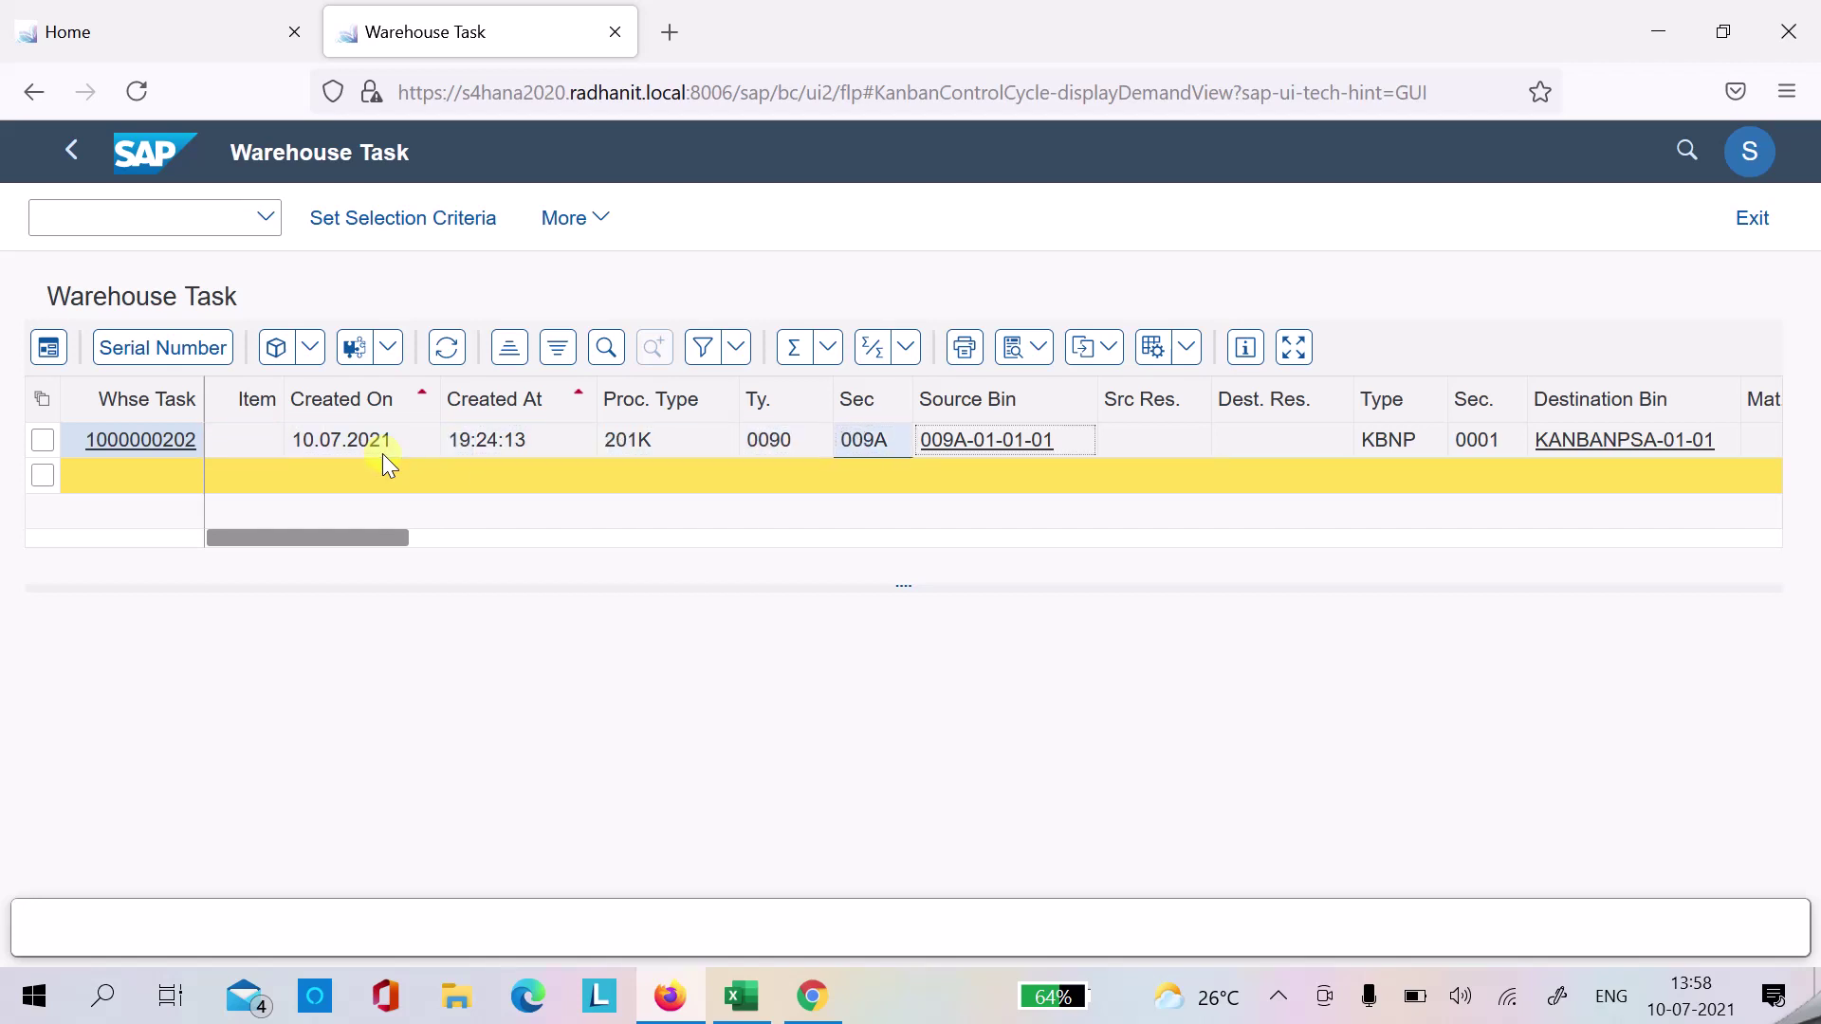
key("Left")
key("Left")
key("Right")
key("Right")
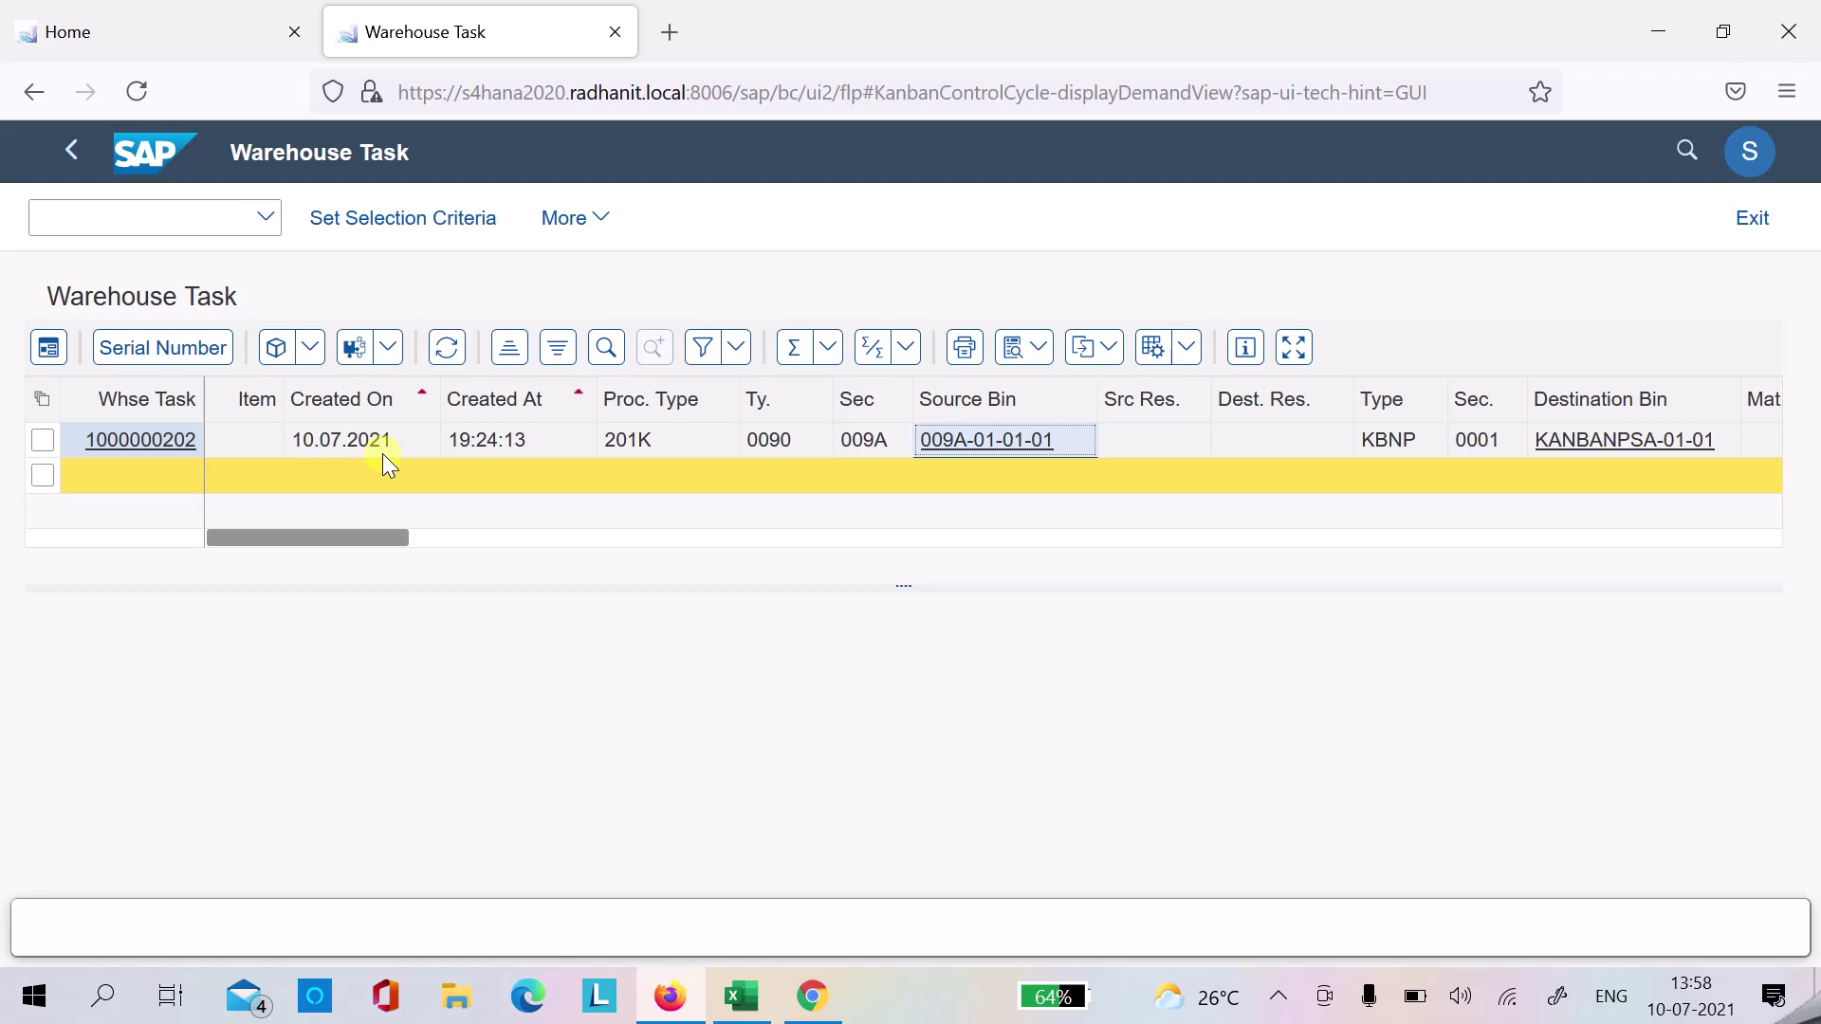
- Examine the destination storage type, section and destination bin of the warehouse task
key("Right")
key("Right")
key("Right")
key("Right")
key("Right")
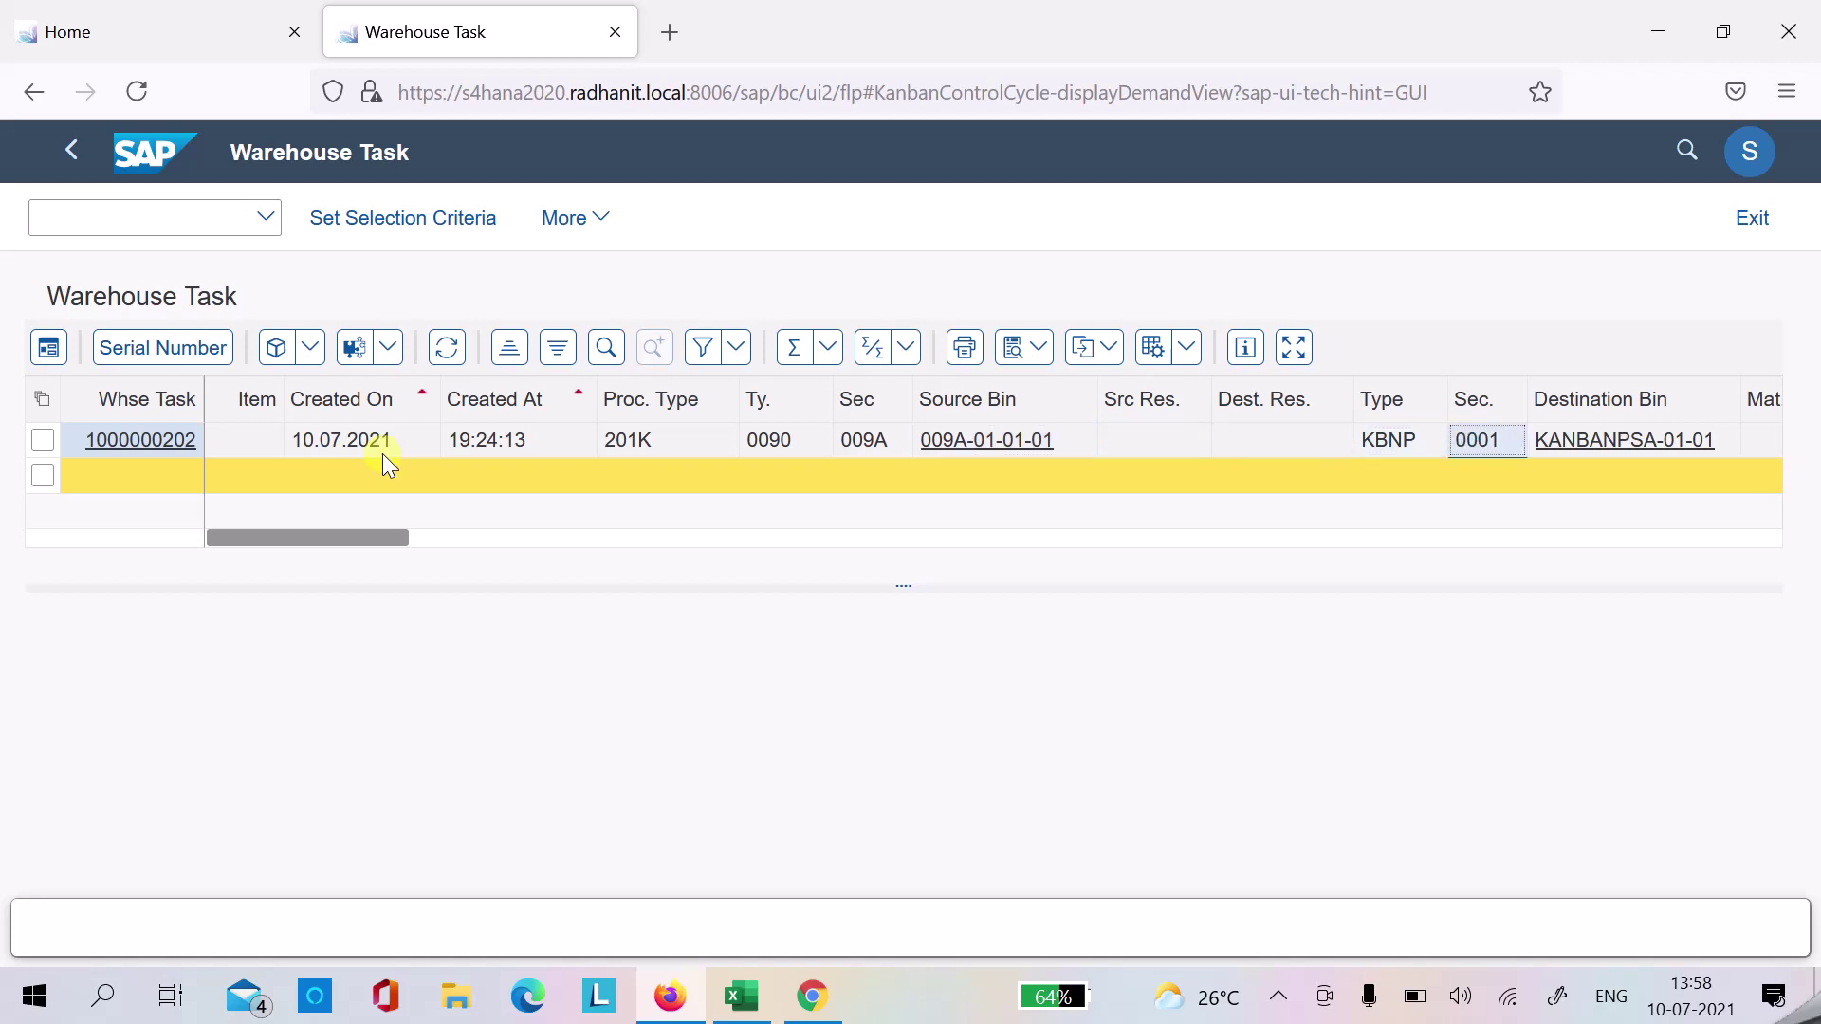
key("Left")
key("Right")
key("Right")
key("Left")
key("Left")
key("Left")
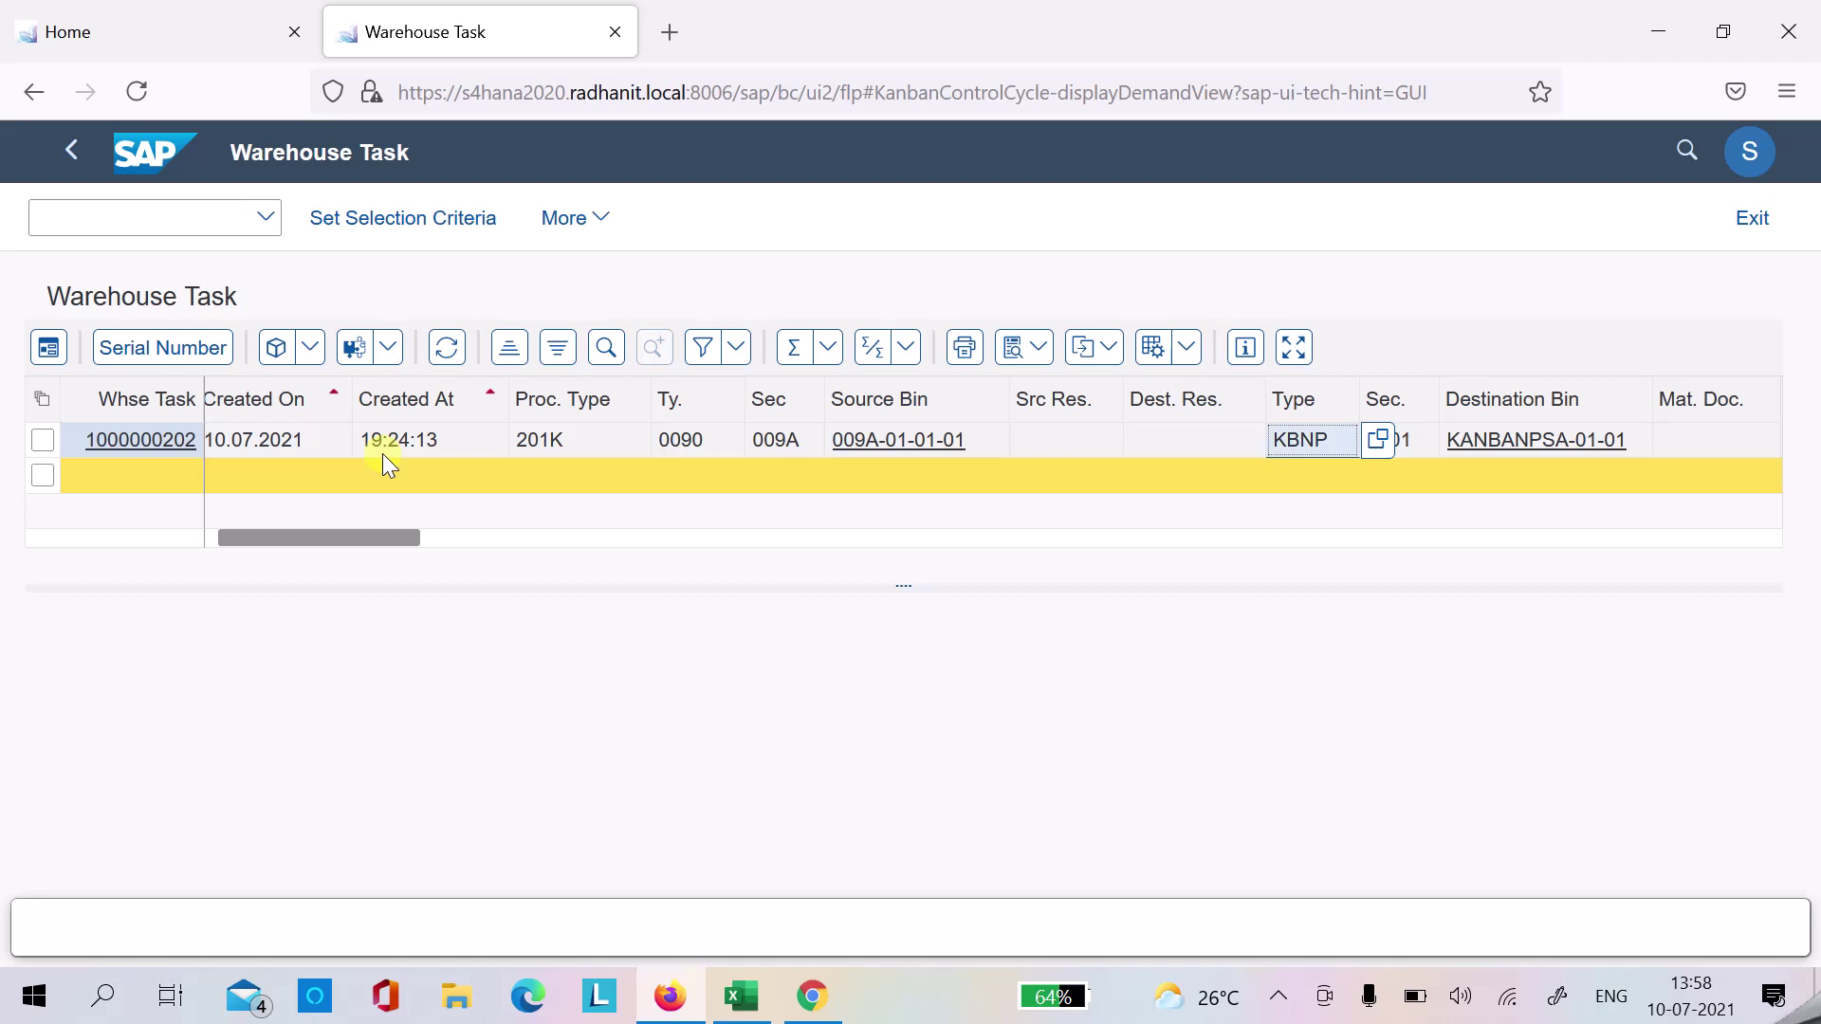
key("Left")
key("Left")
key("Left")
key("Left")
key("Left")
key("Left")
key("Left")
key("Left")
key("Left")
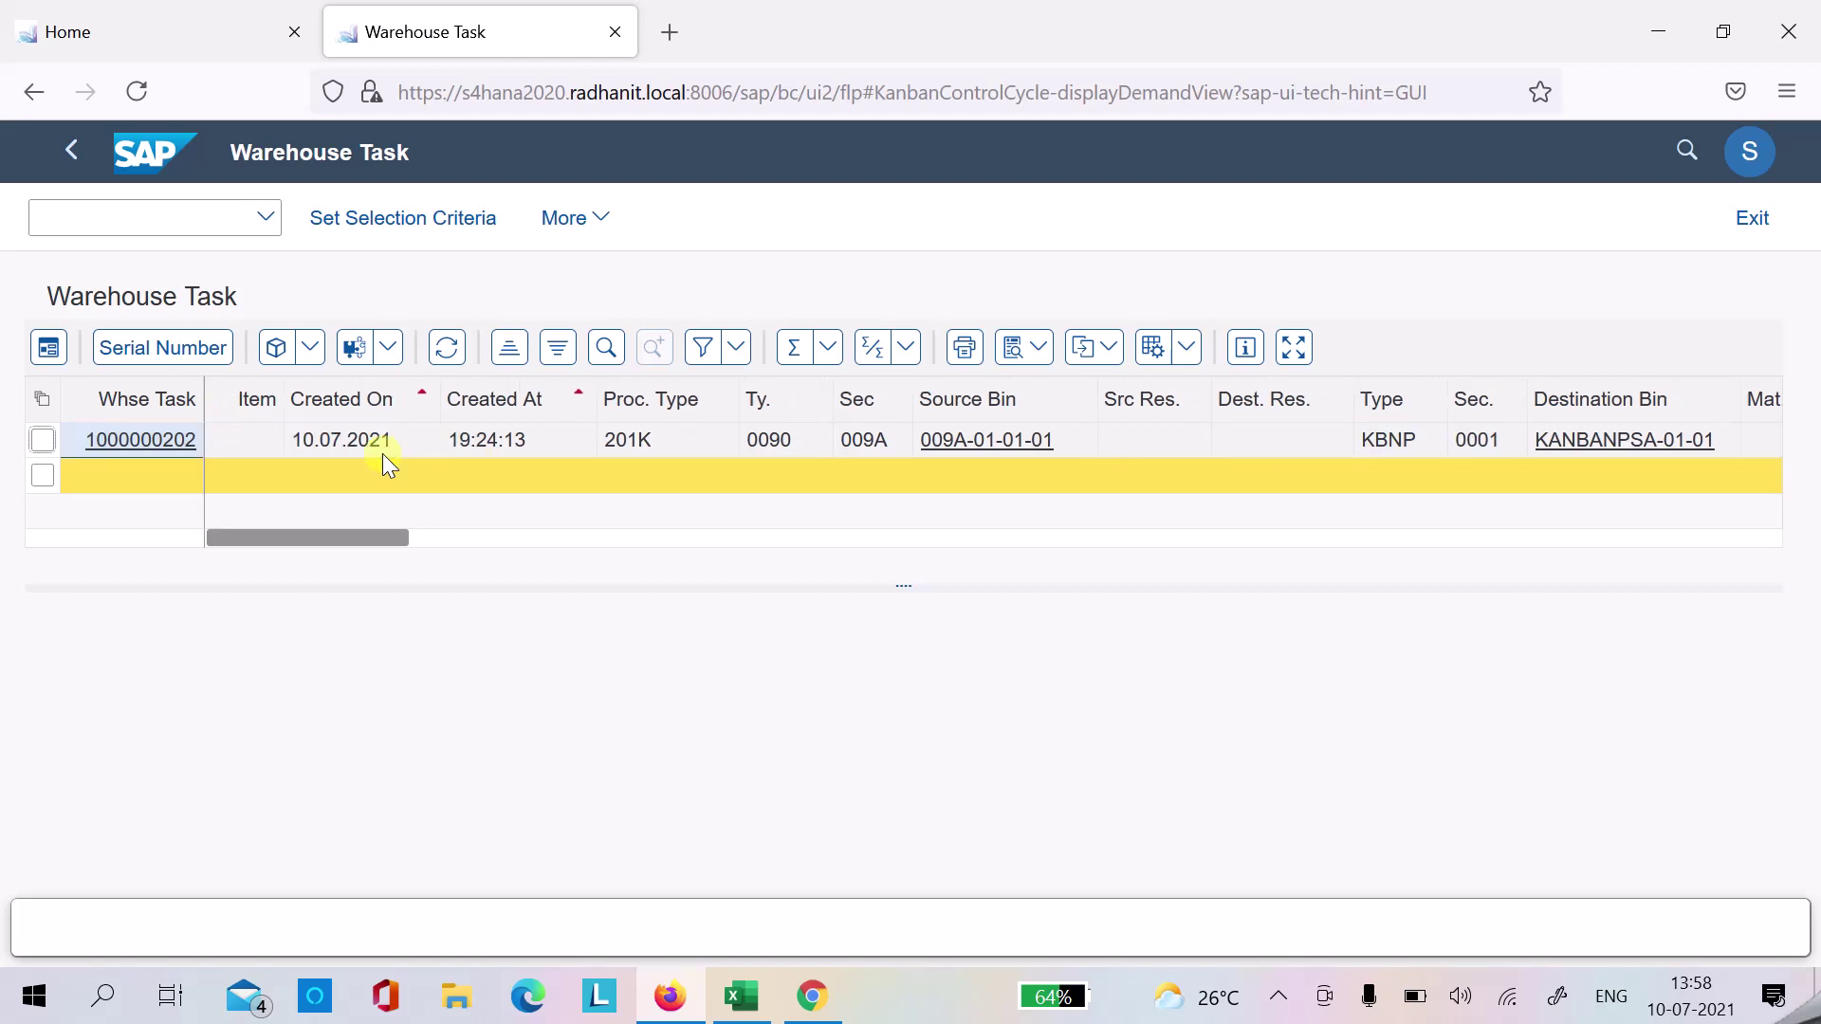
- Confirm the warehouse task for destination bin KANBANPSA-01-01 in the background and close the log
left_click(48, 454)
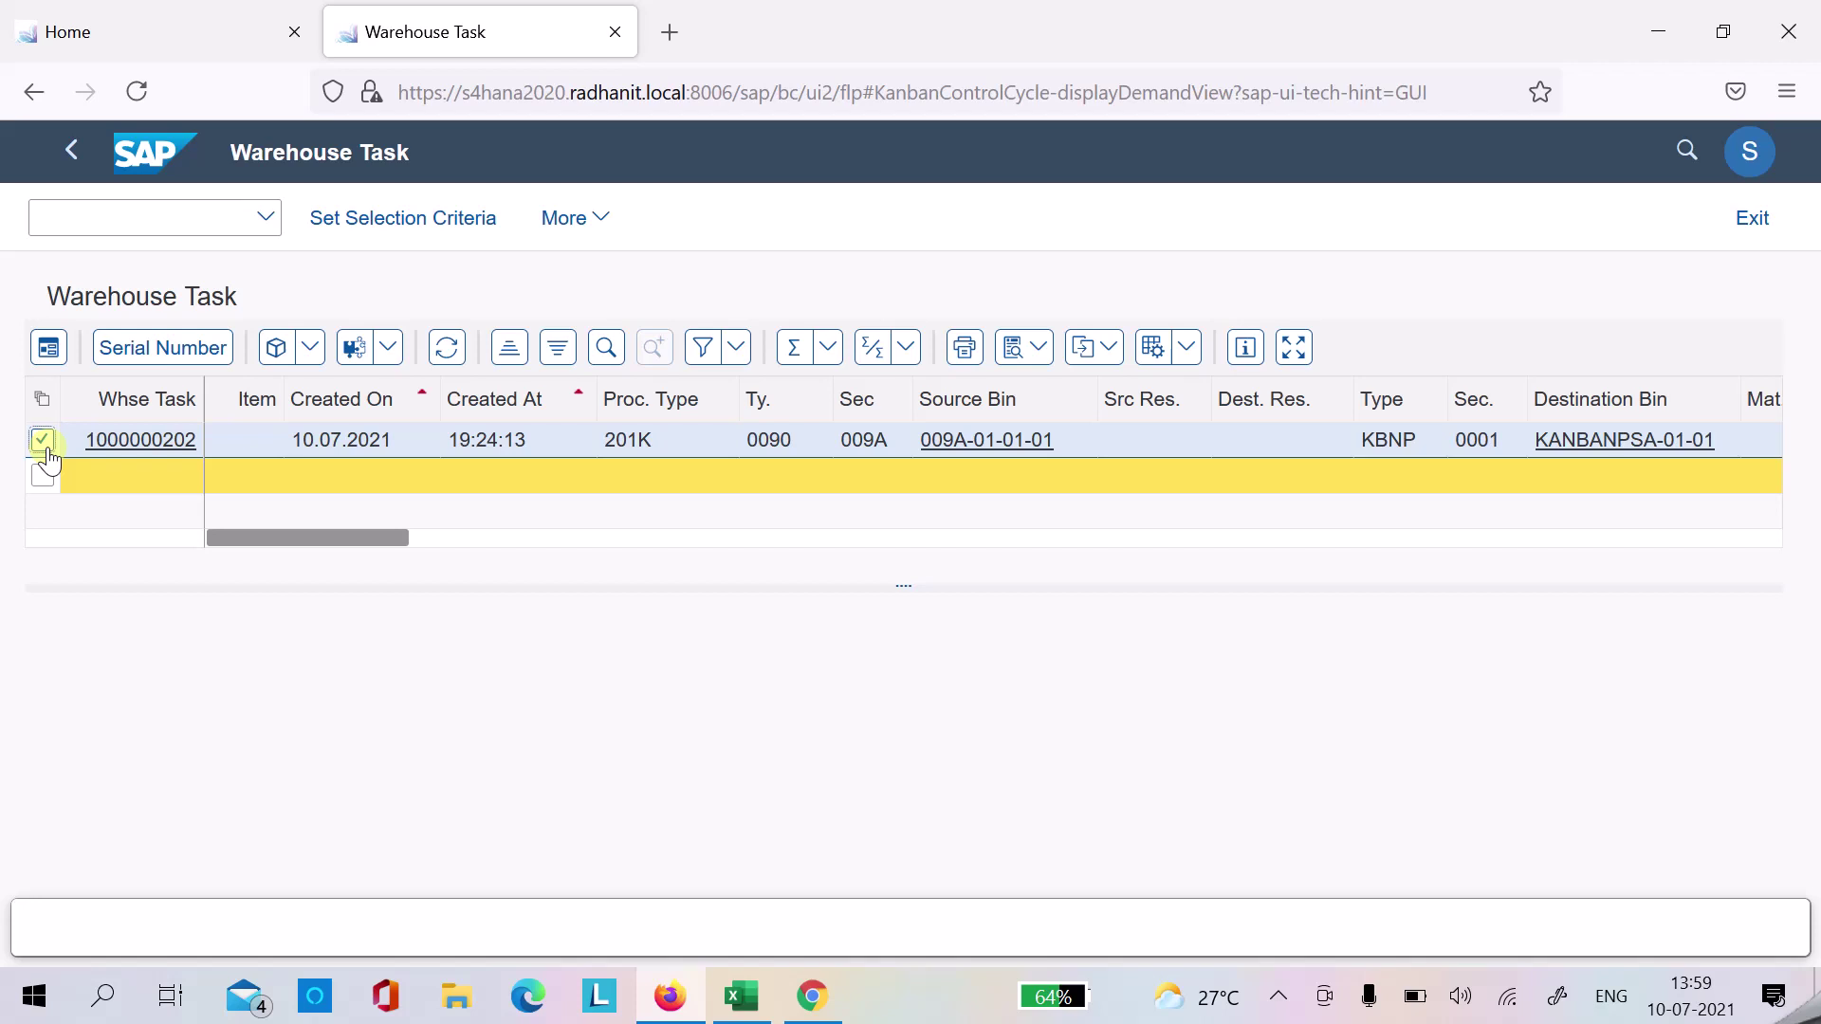
left_click(311, 351)
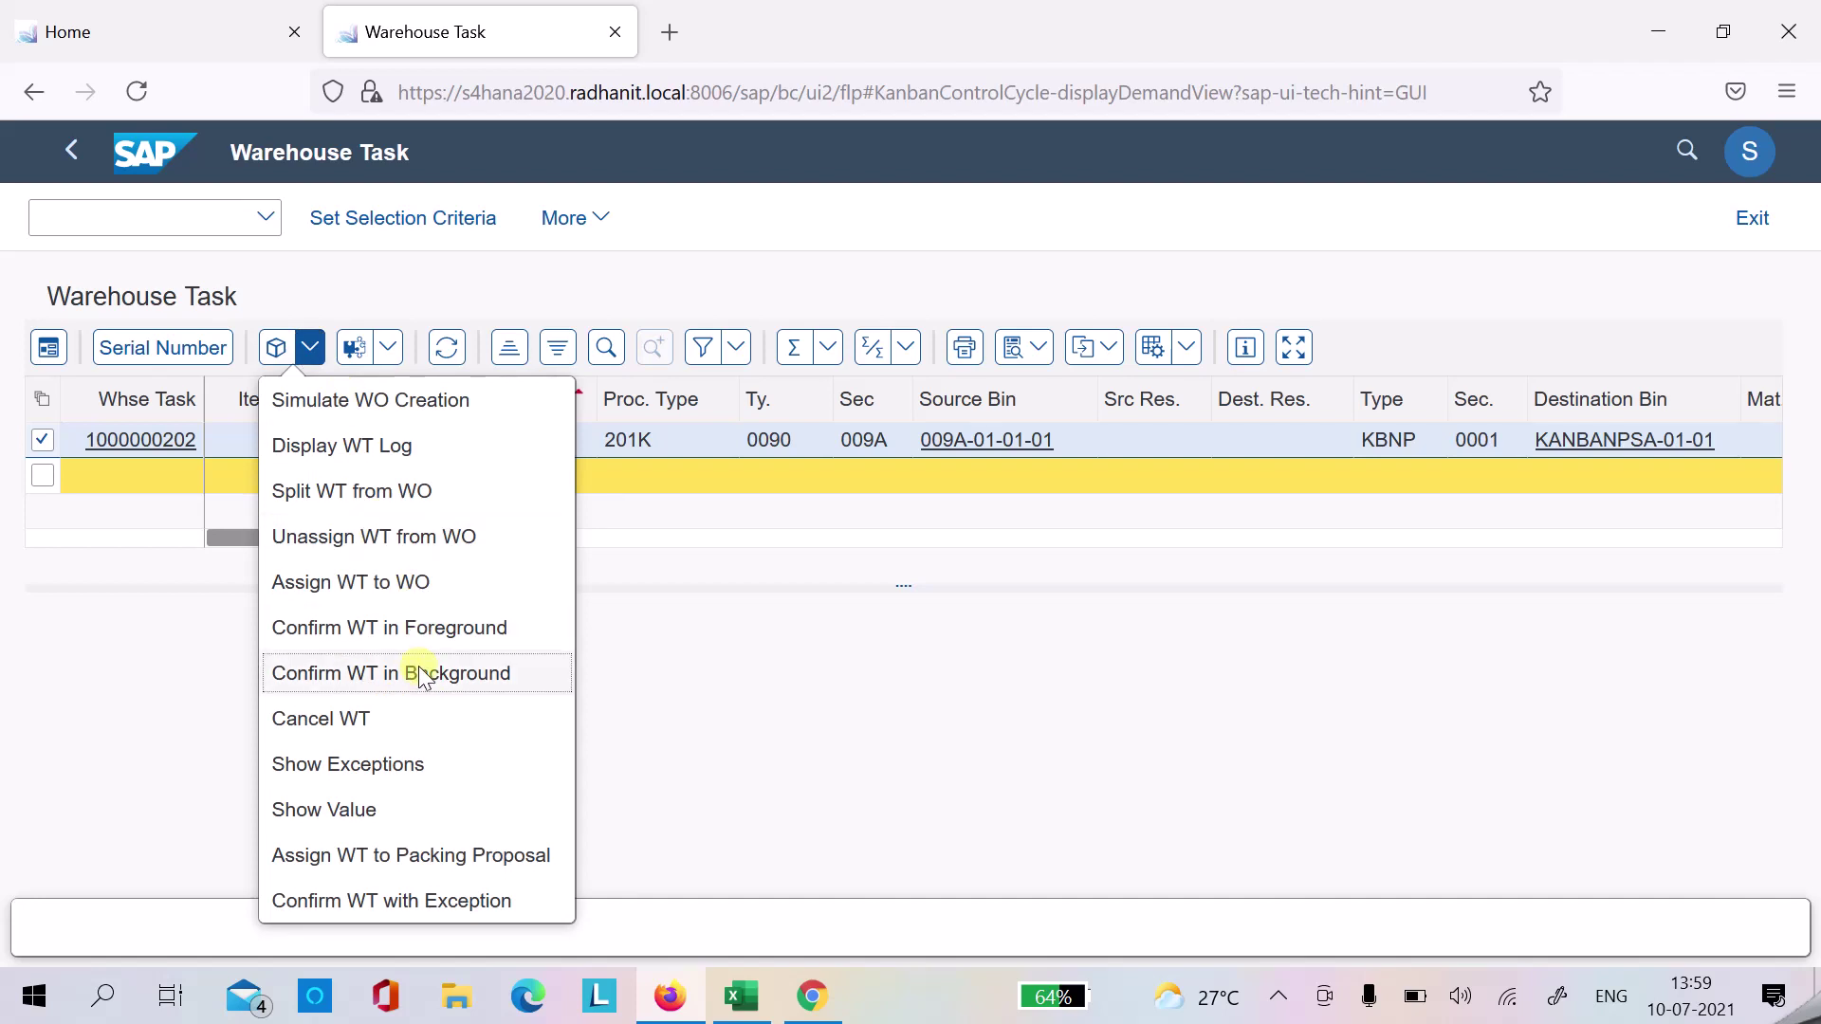
key("XF86AudioRaiseVolume")
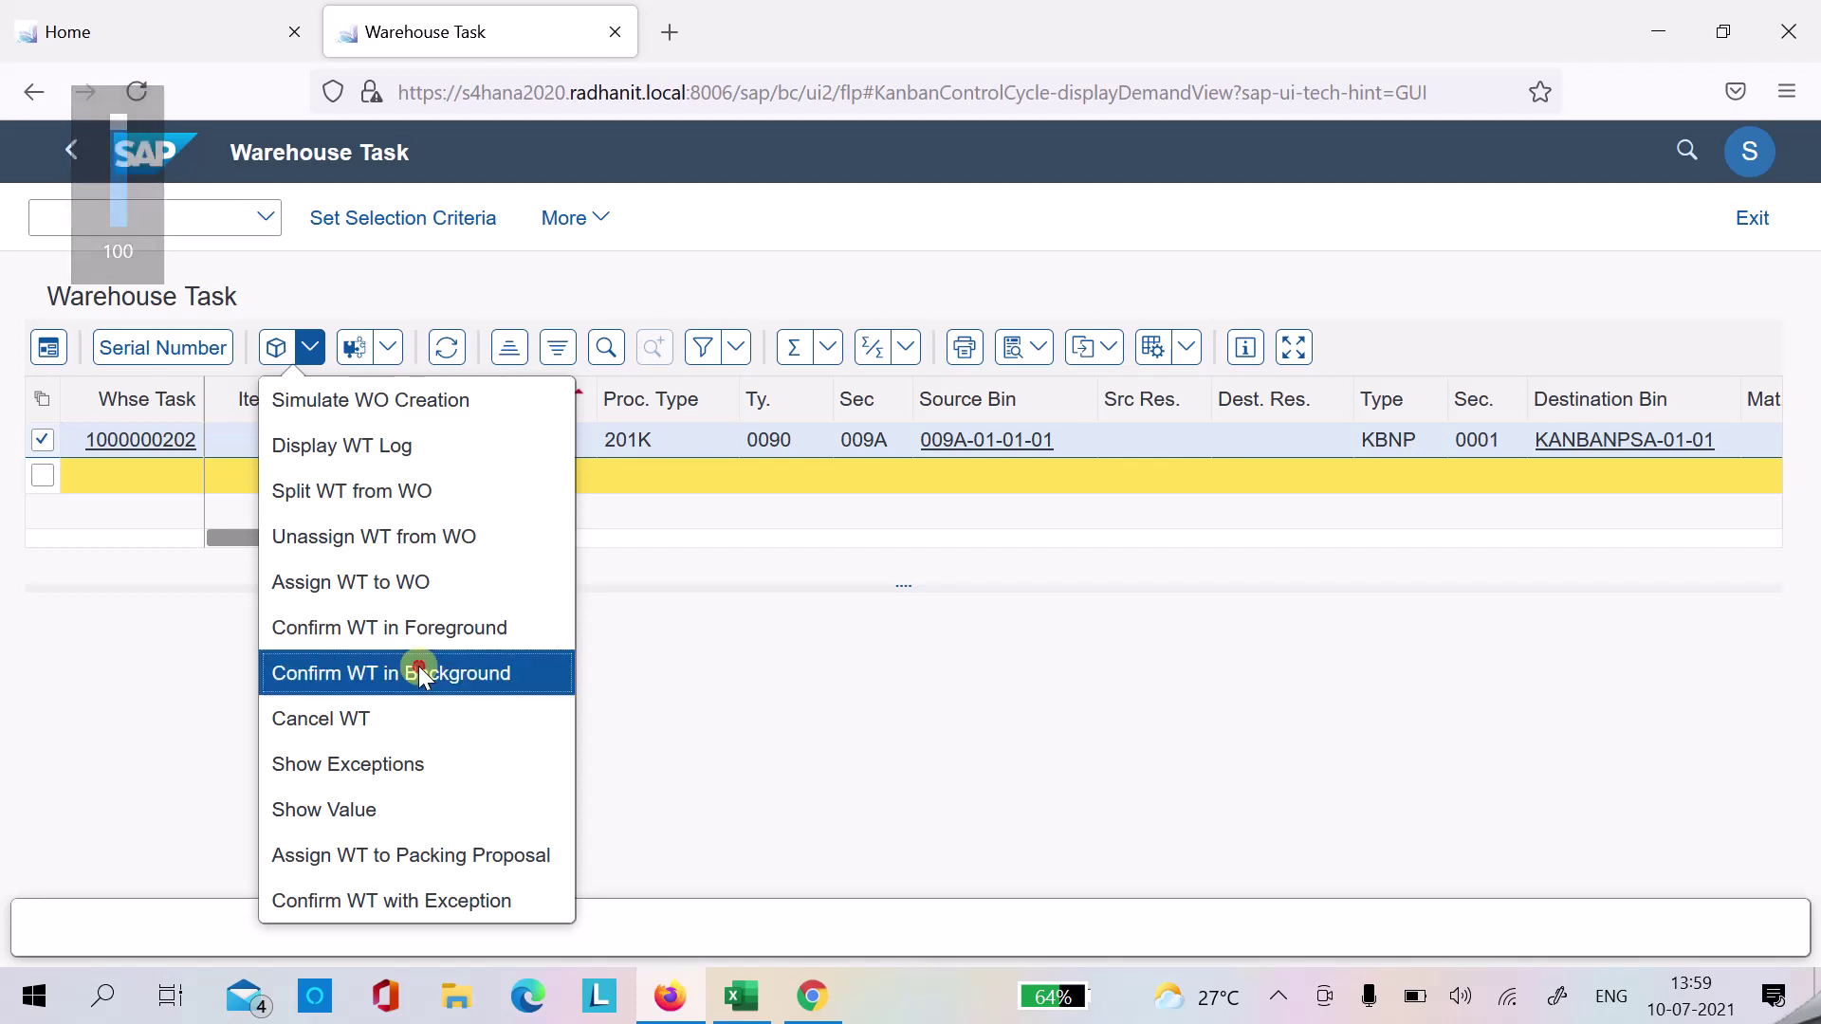
left_click(418, 669)
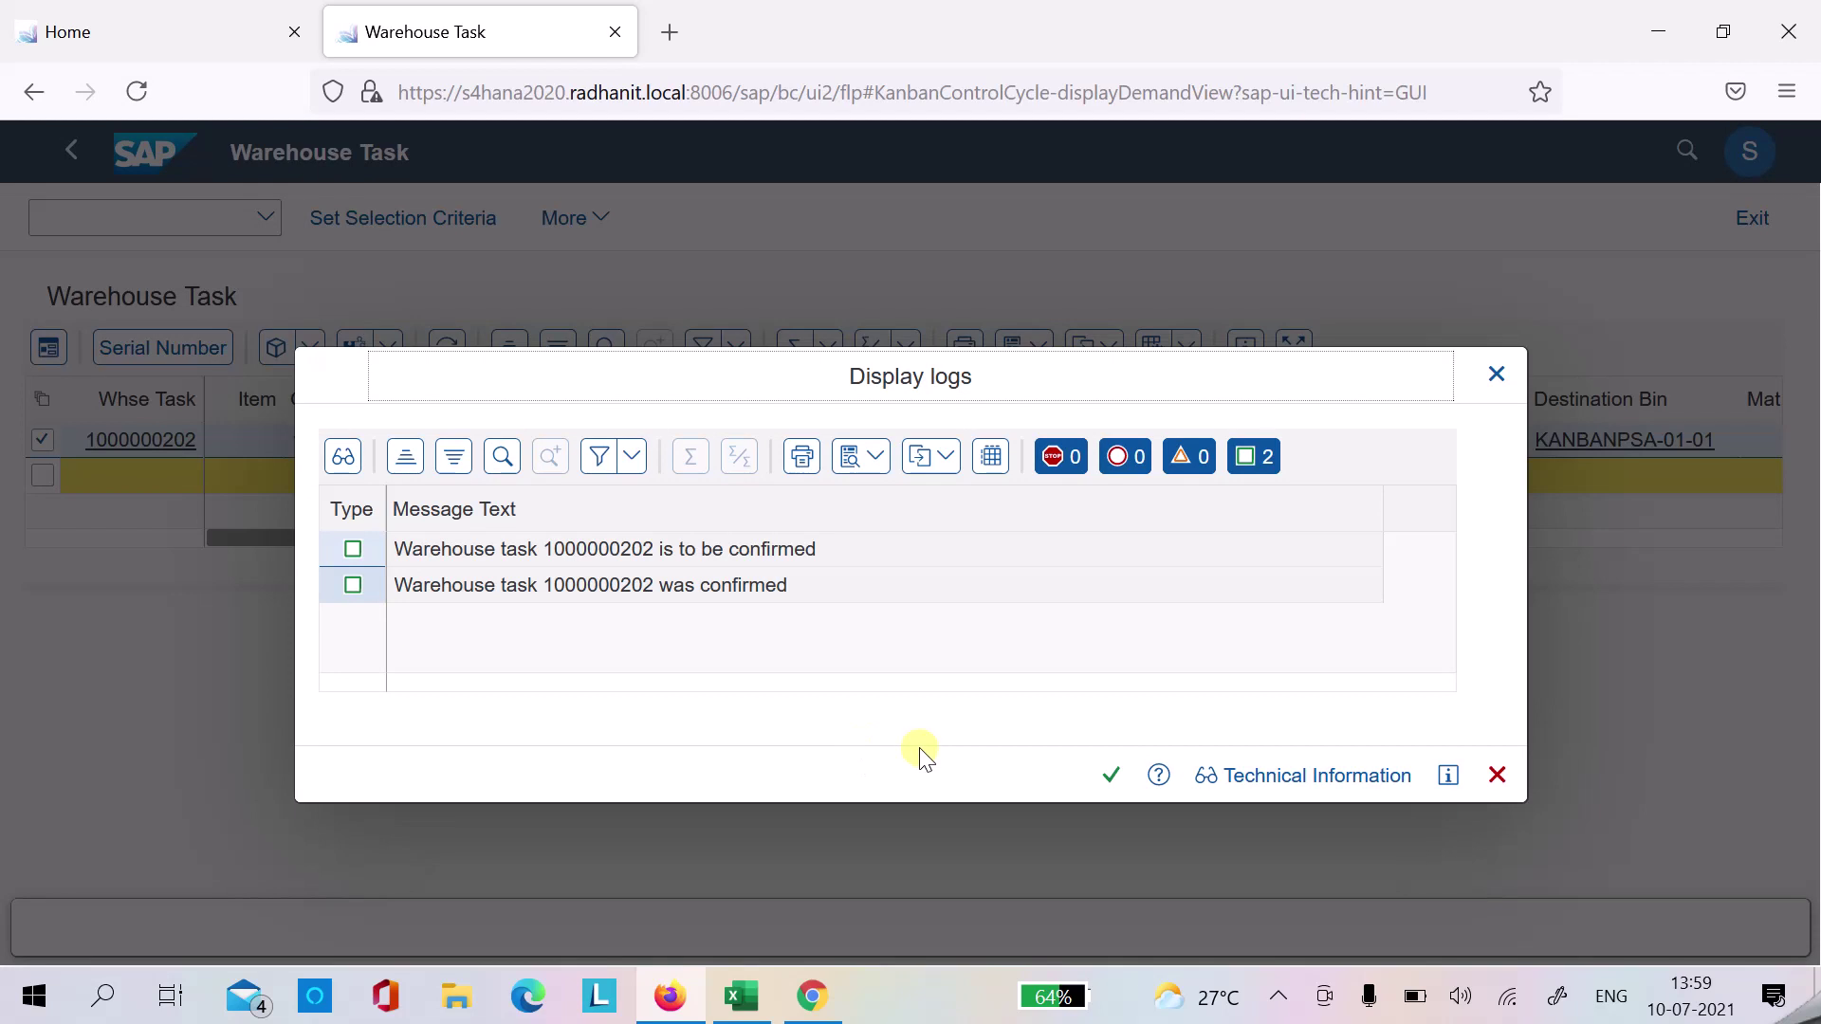
left_click(1110, 775)
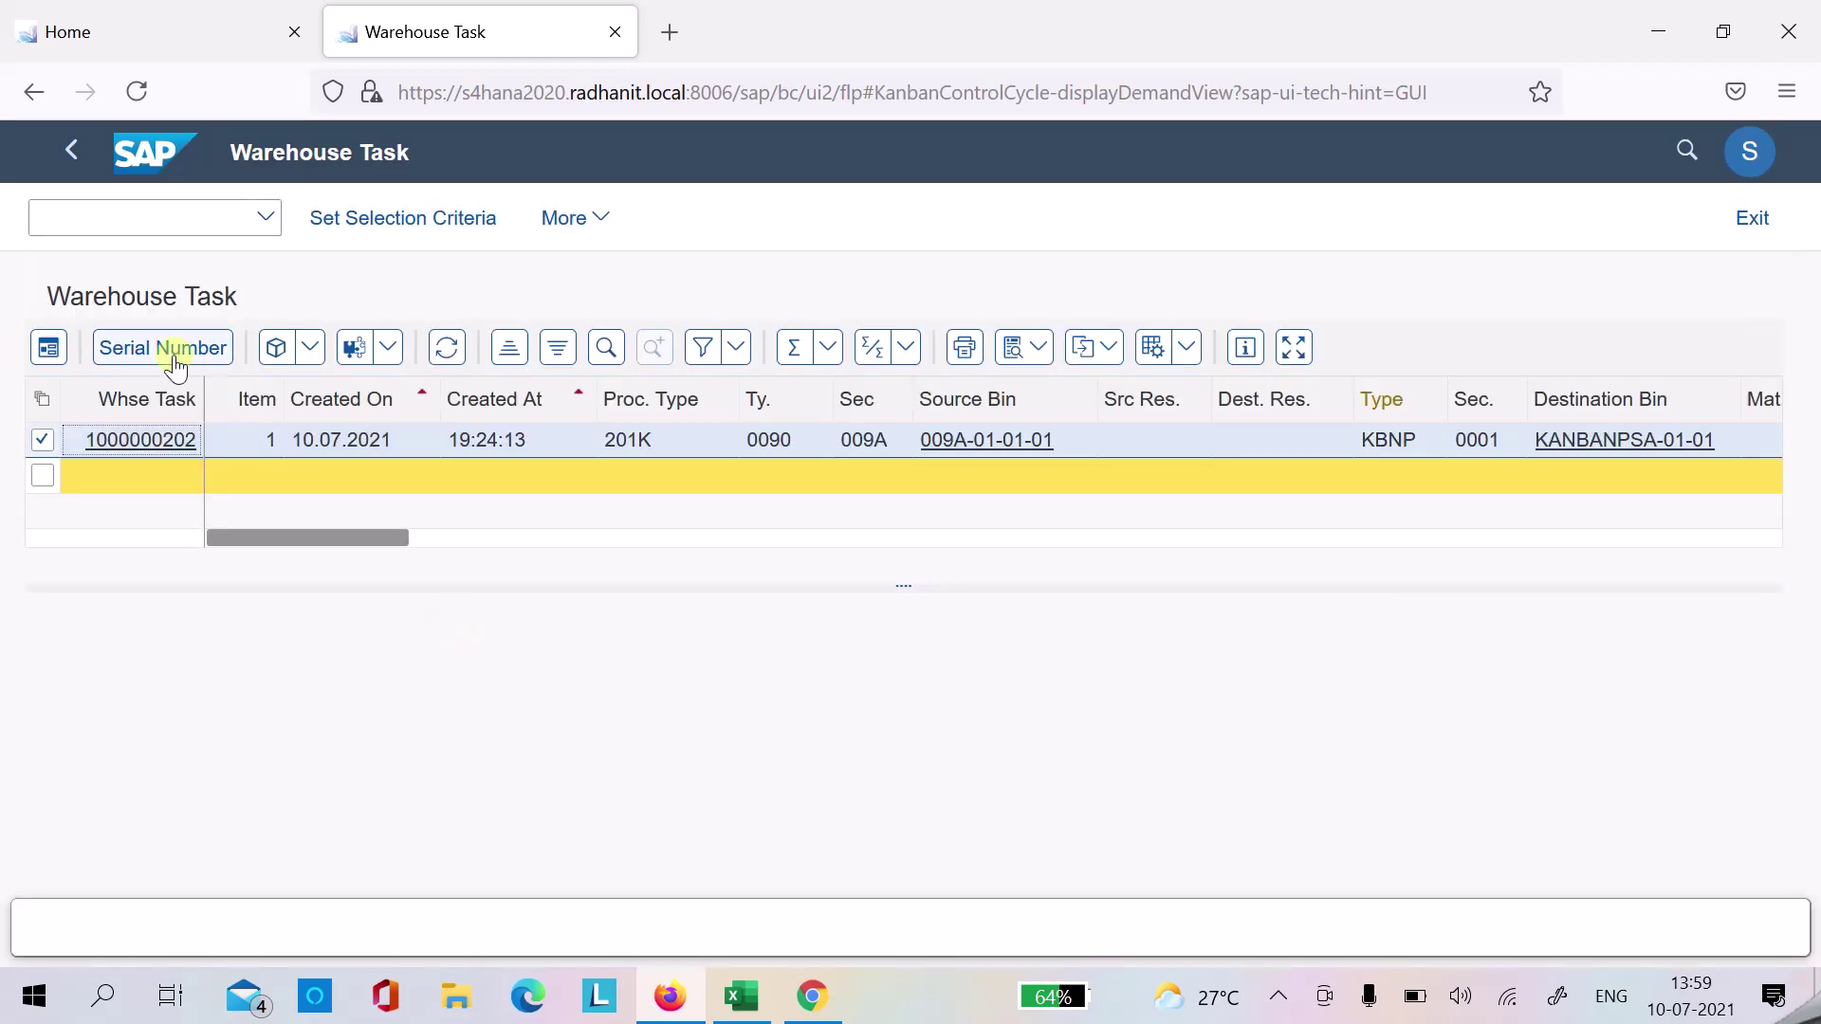
- Return to the kanban board from the kanban 8 details, refresh it and select the row of kanban 8
left_click(76, 170)
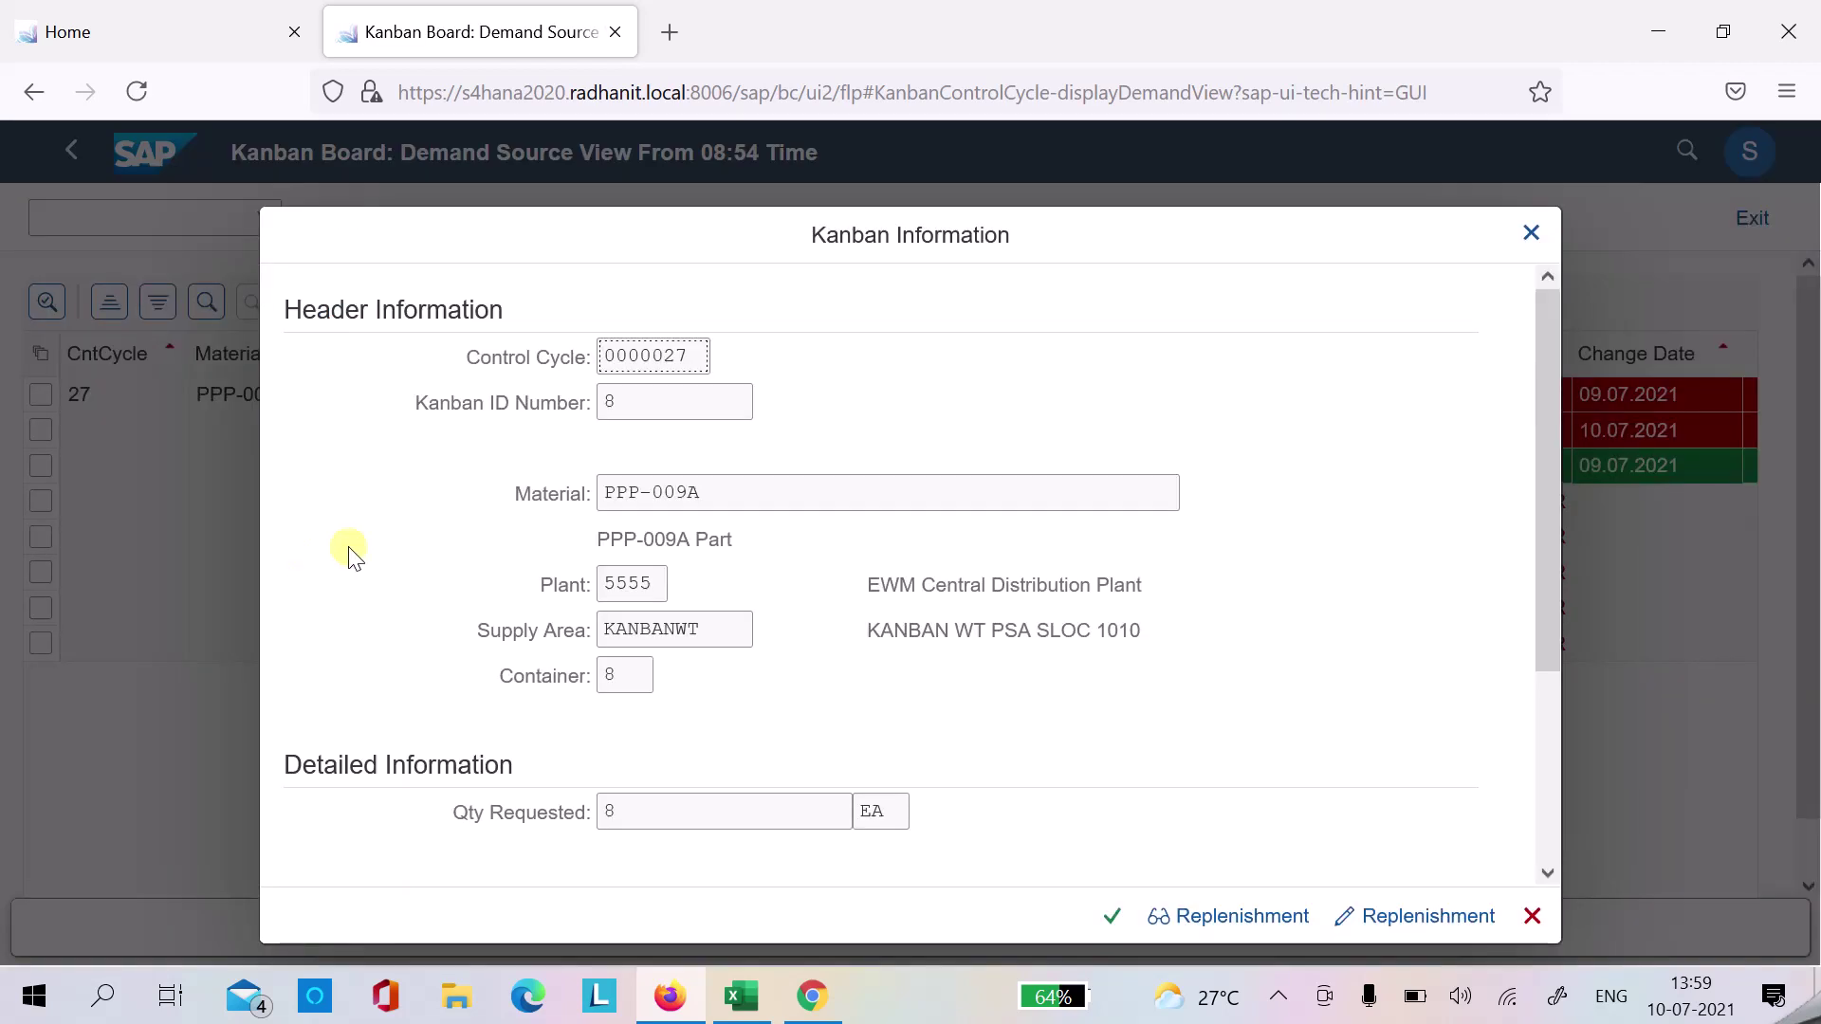
left_click(1111, 918)
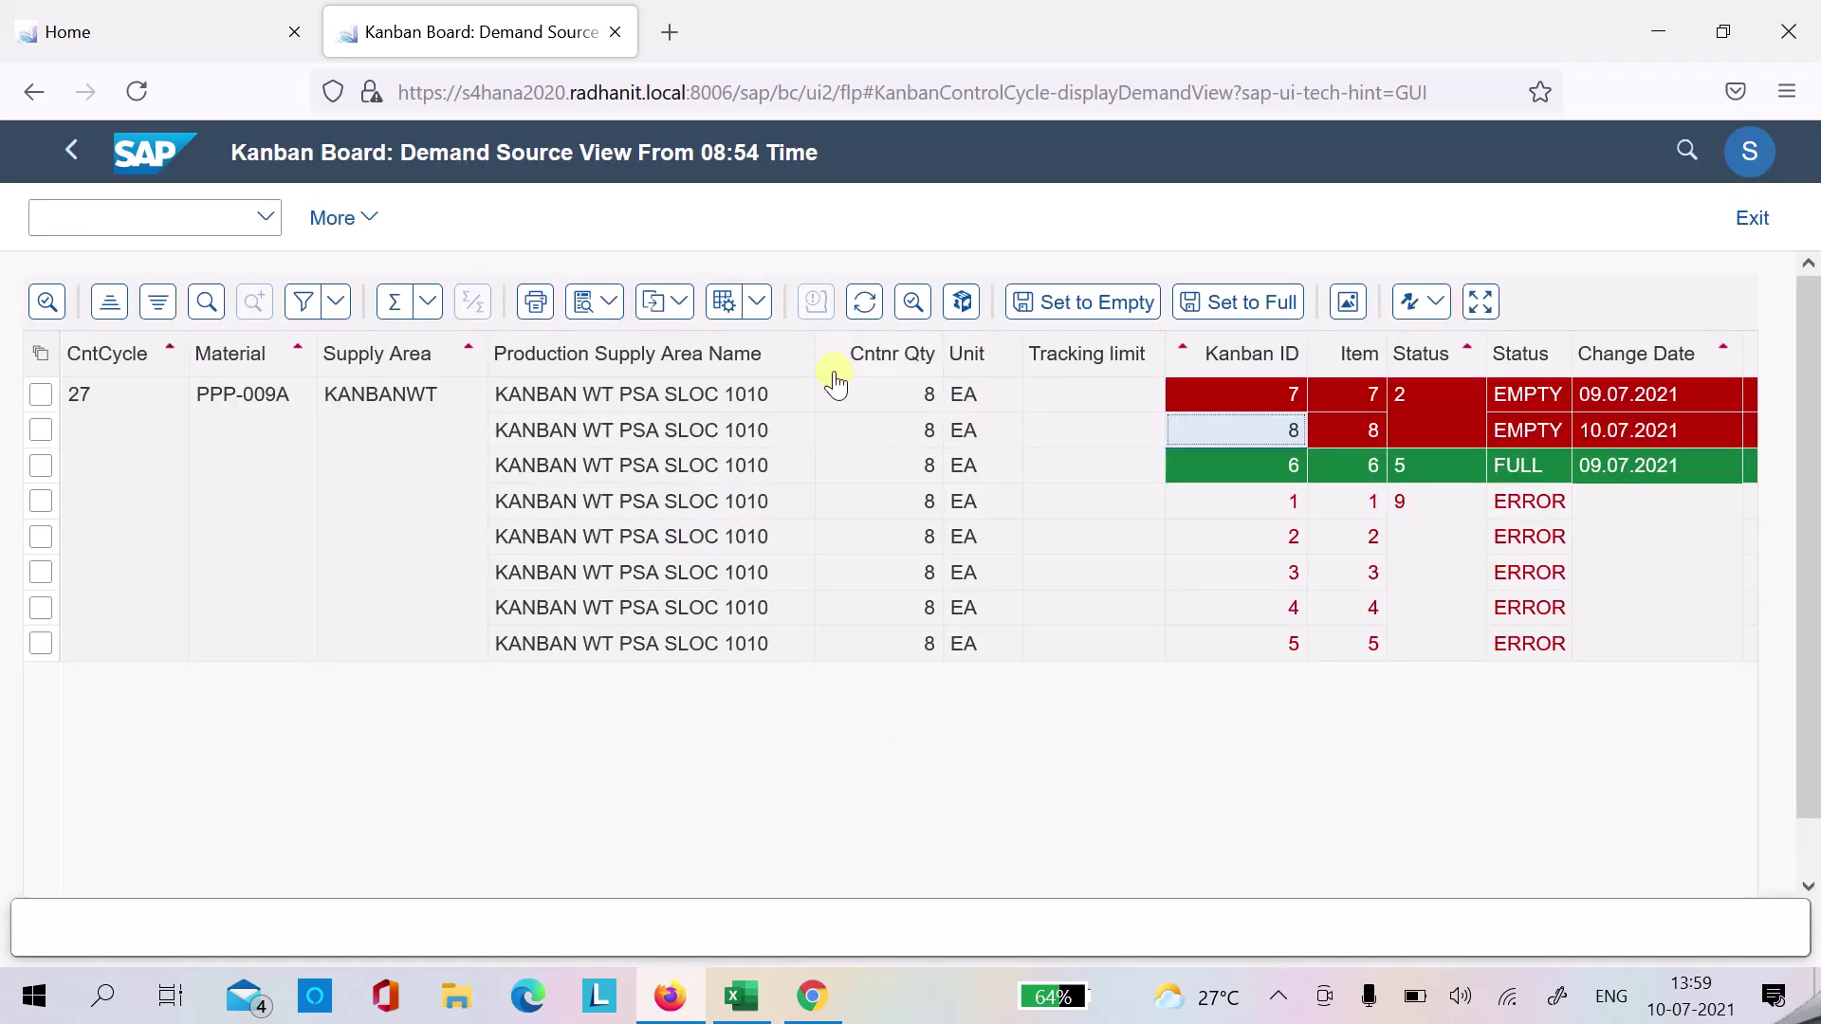
left_click(864, 318)
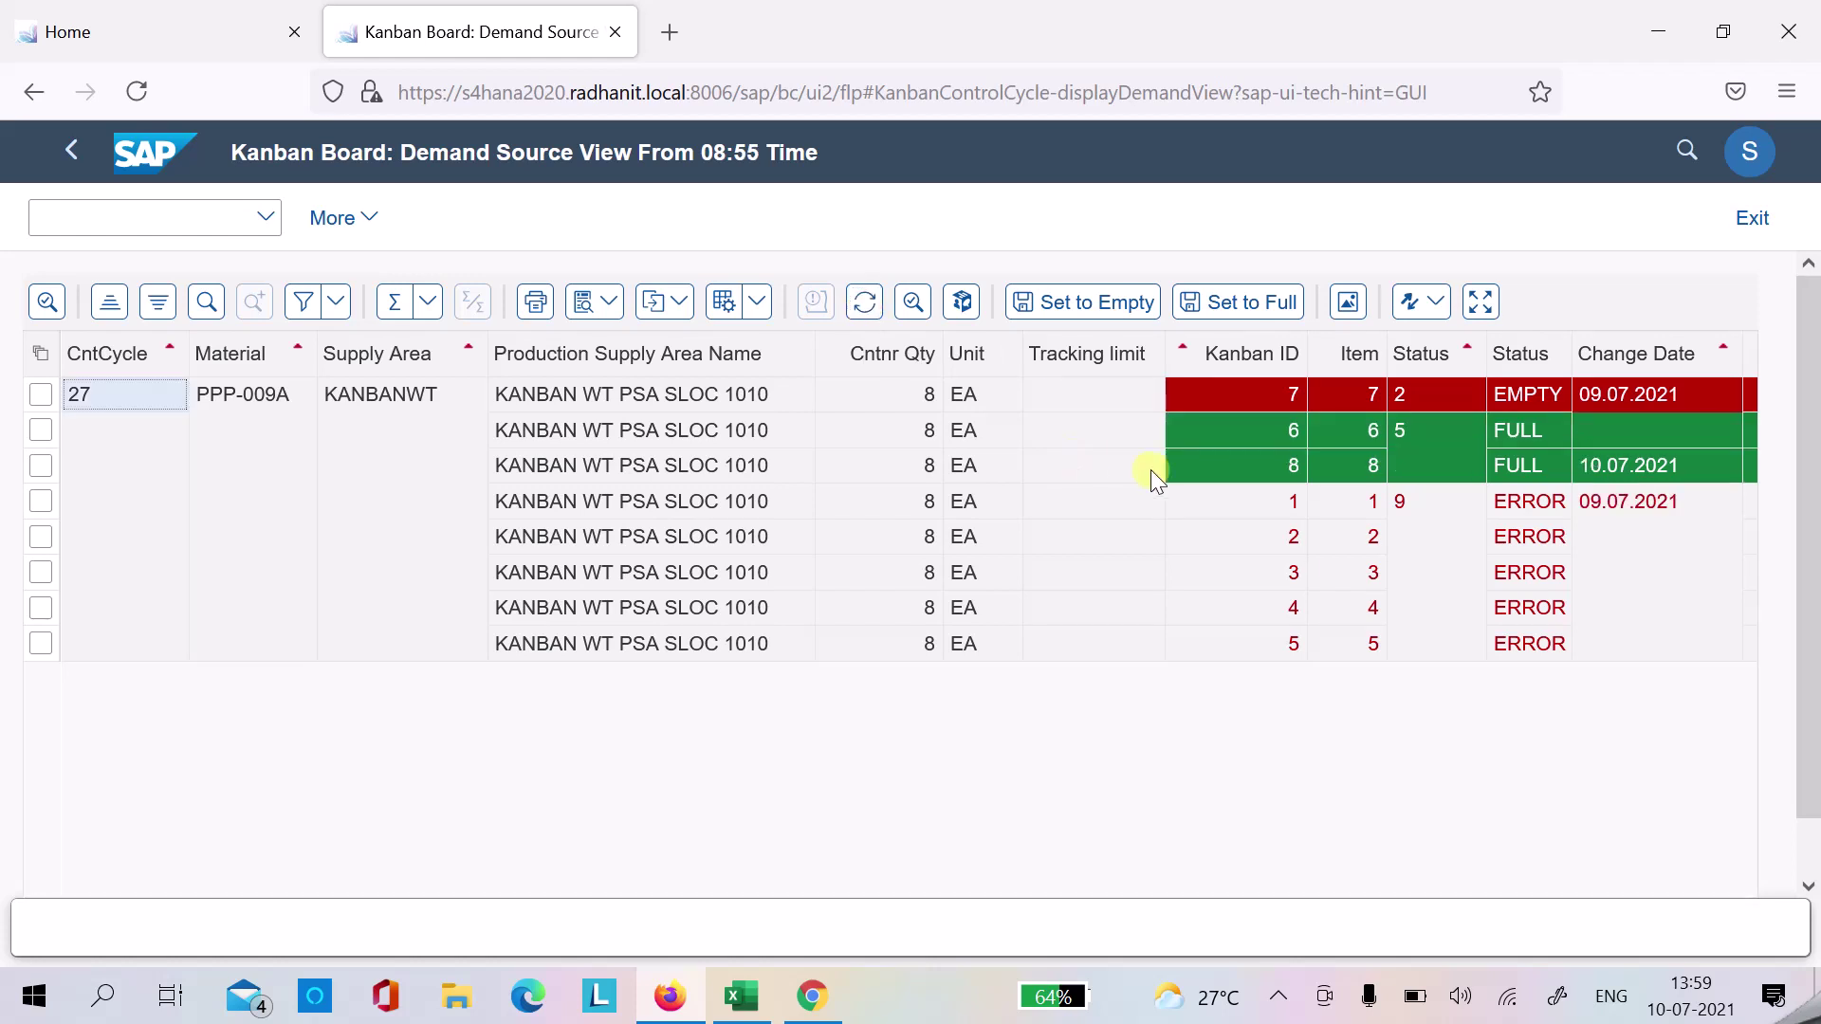
left_click(1197, 487)
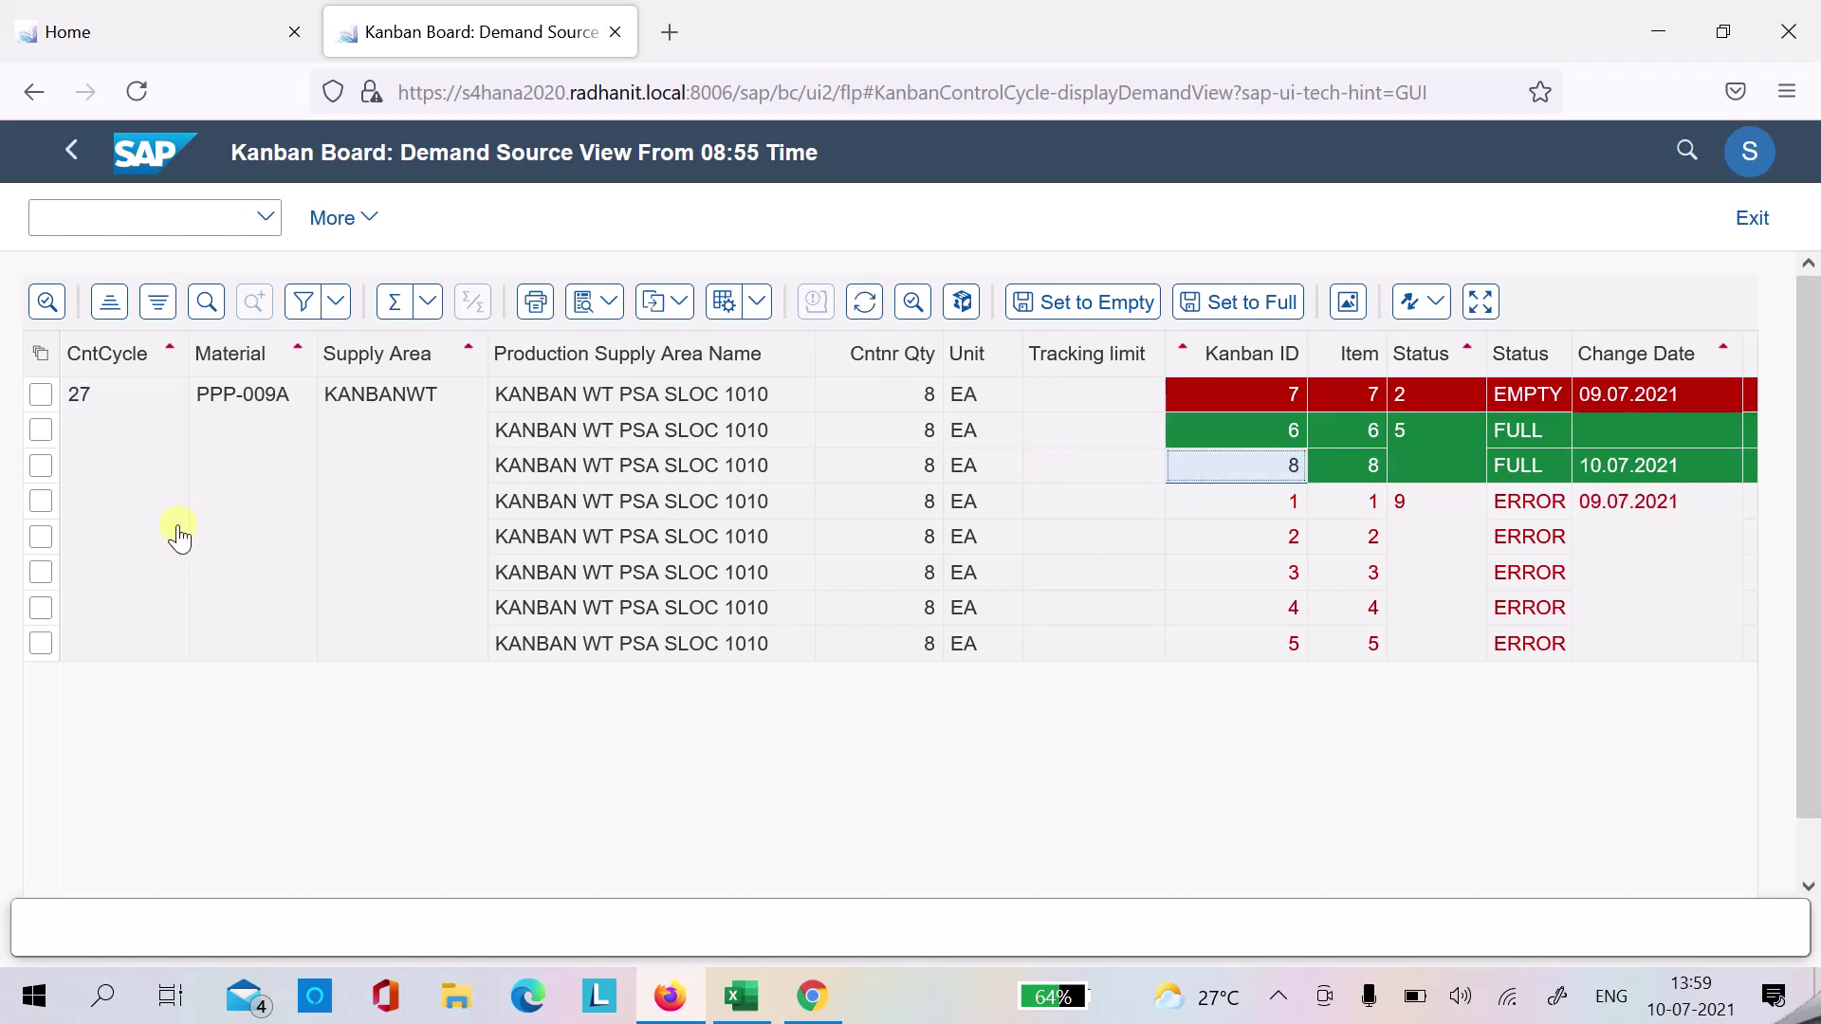
left_click(41, 466)
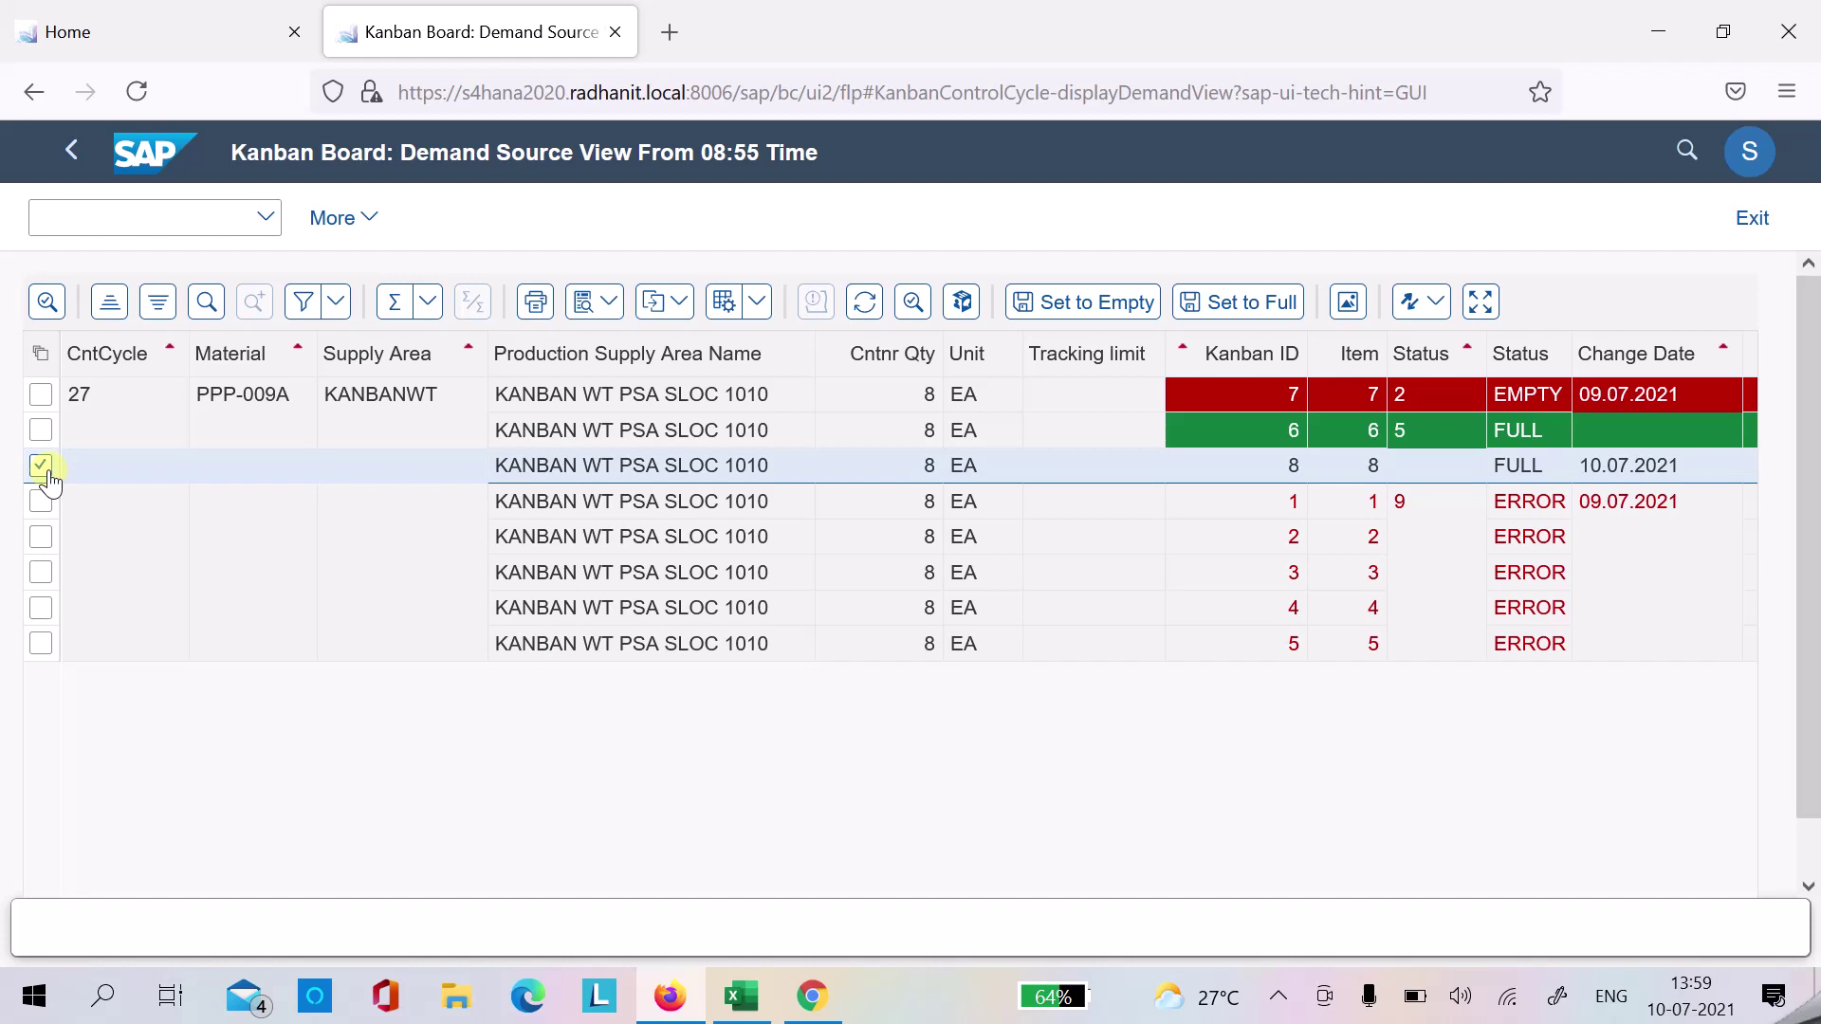
- Switch to the PSA workbook in Excel and compare the Warehouse SLOC 1010, PSA SLOC 1010 and PSA SLOC 1500 blocks and the warehouse number
key("alt+Tab")
left_click(174, 559)
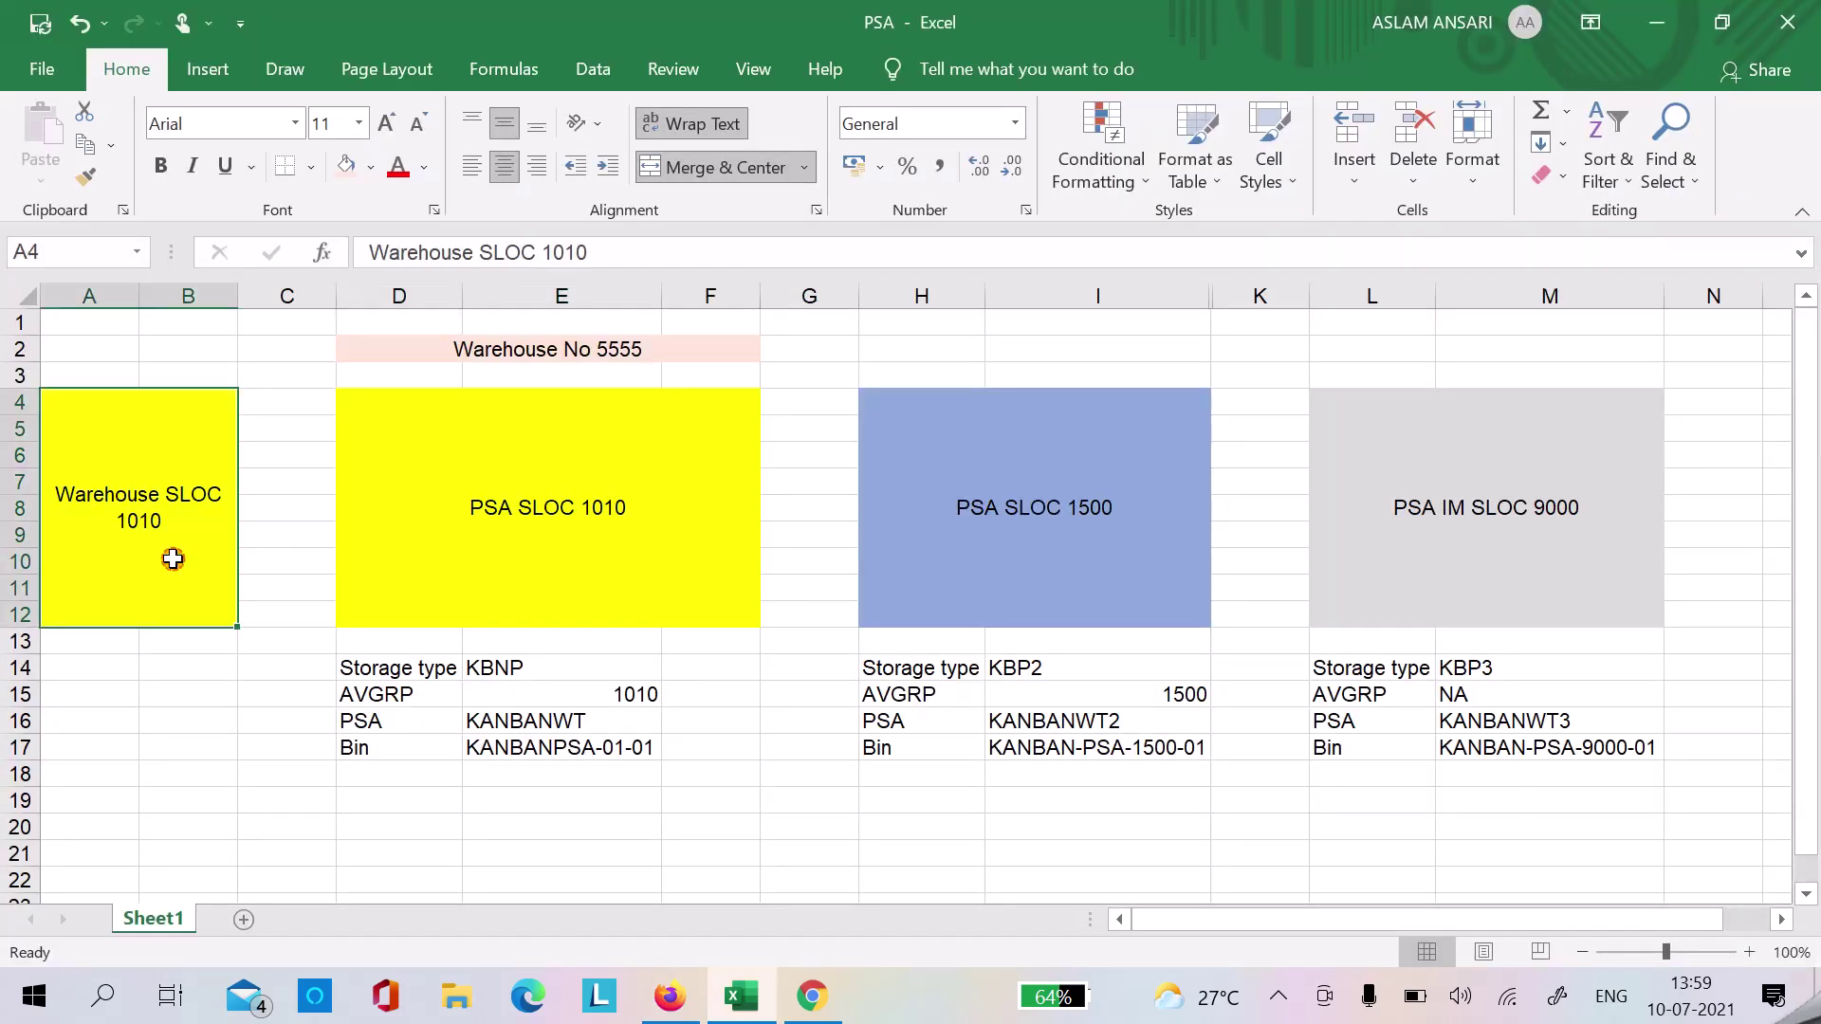
left_click(420, 551)
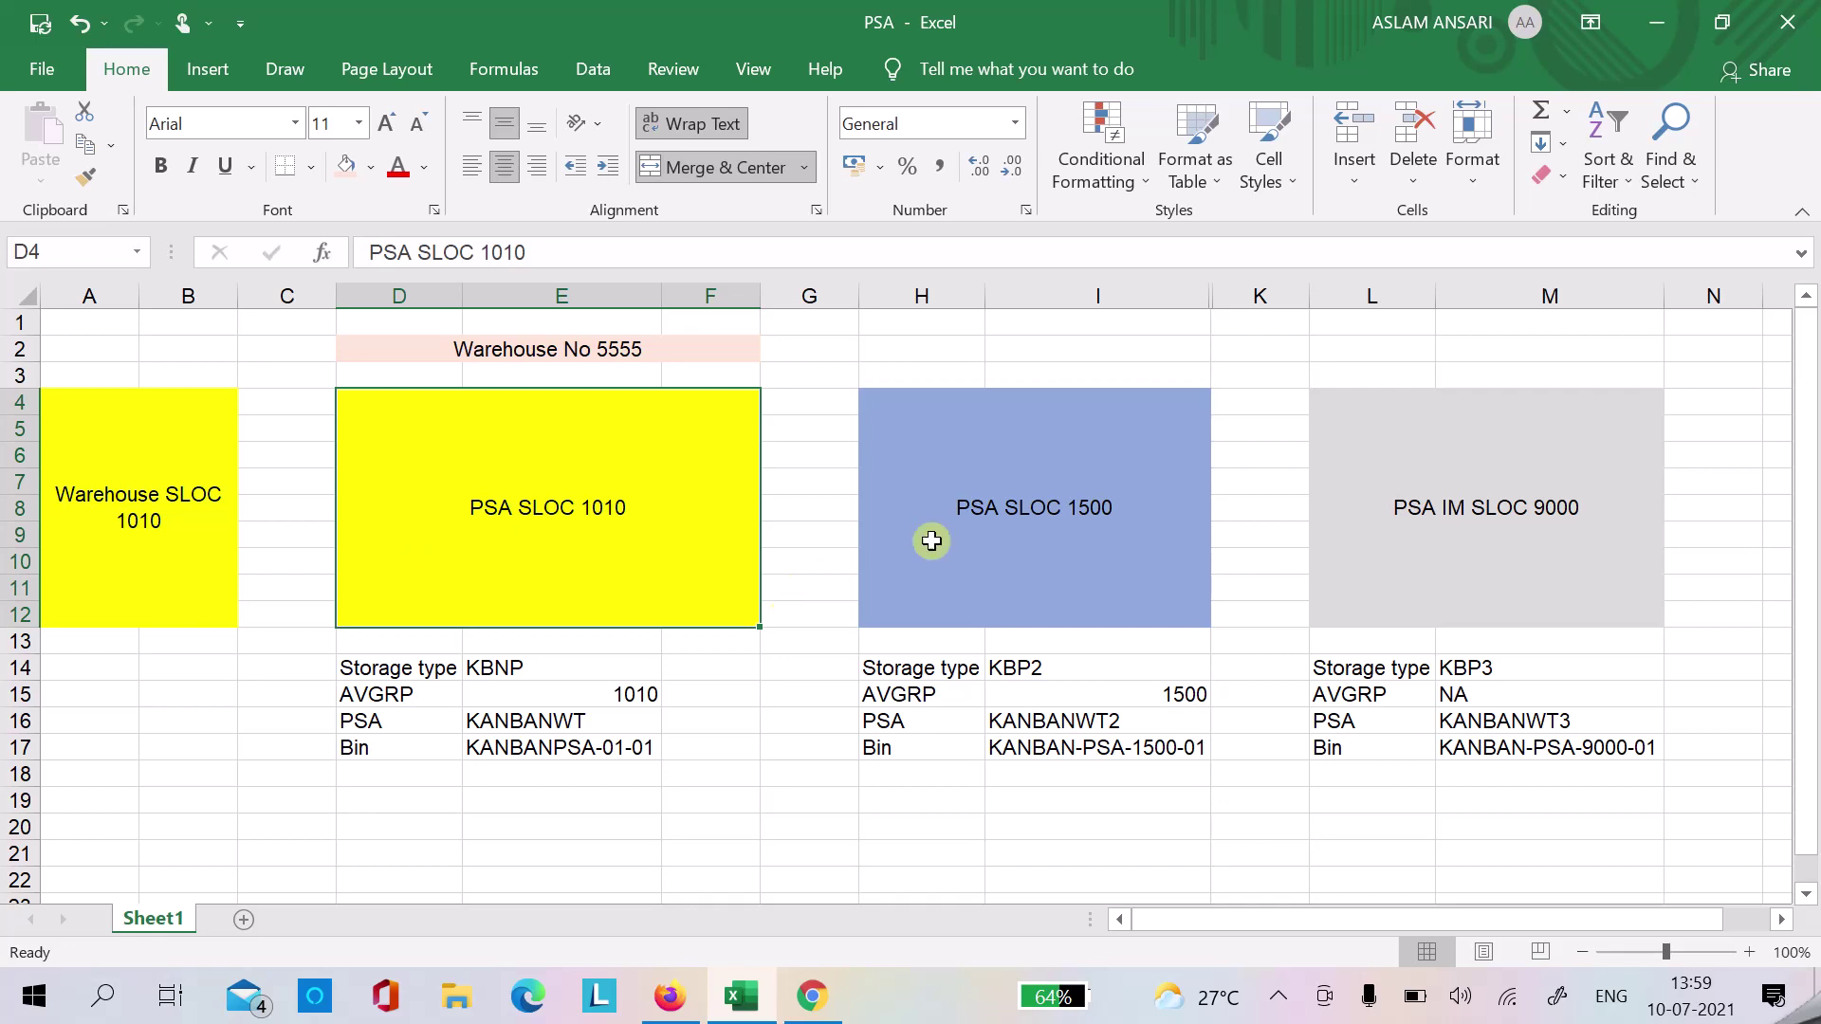
left_click(972, 533)
left_click(162, 530)
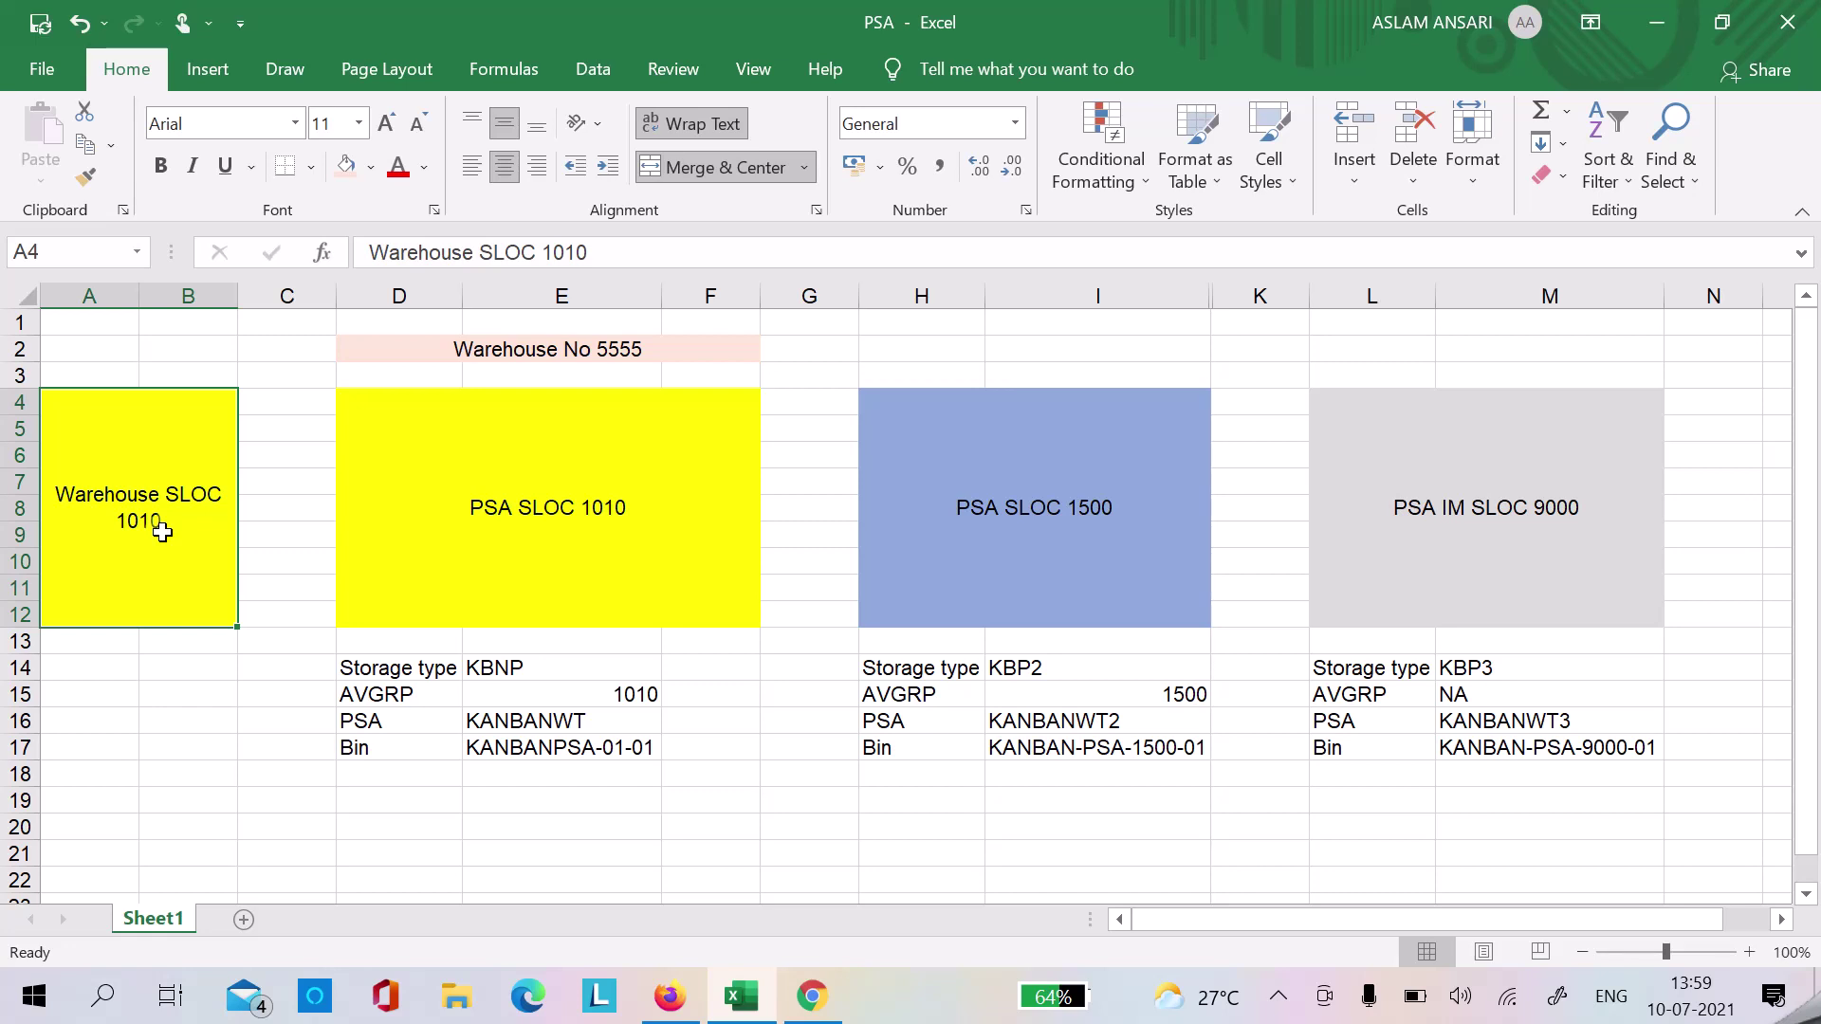
left_click(914, 558)
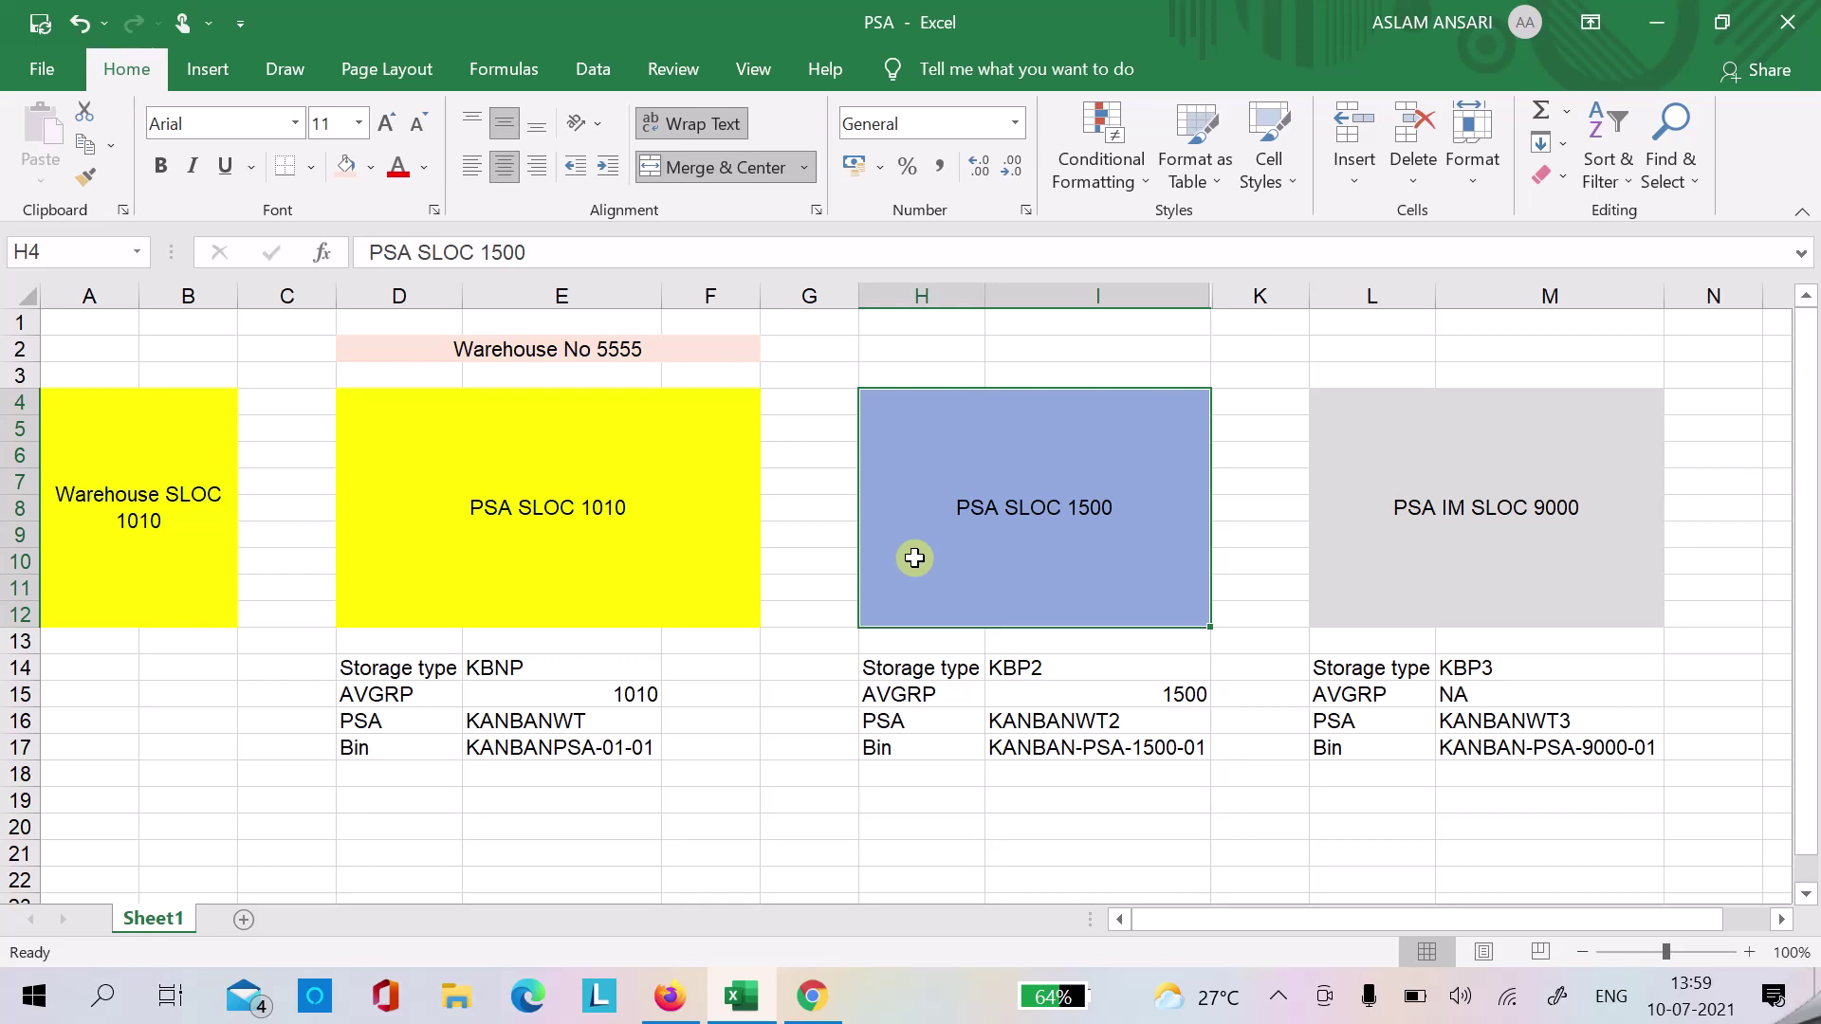
left_click(216, 529)
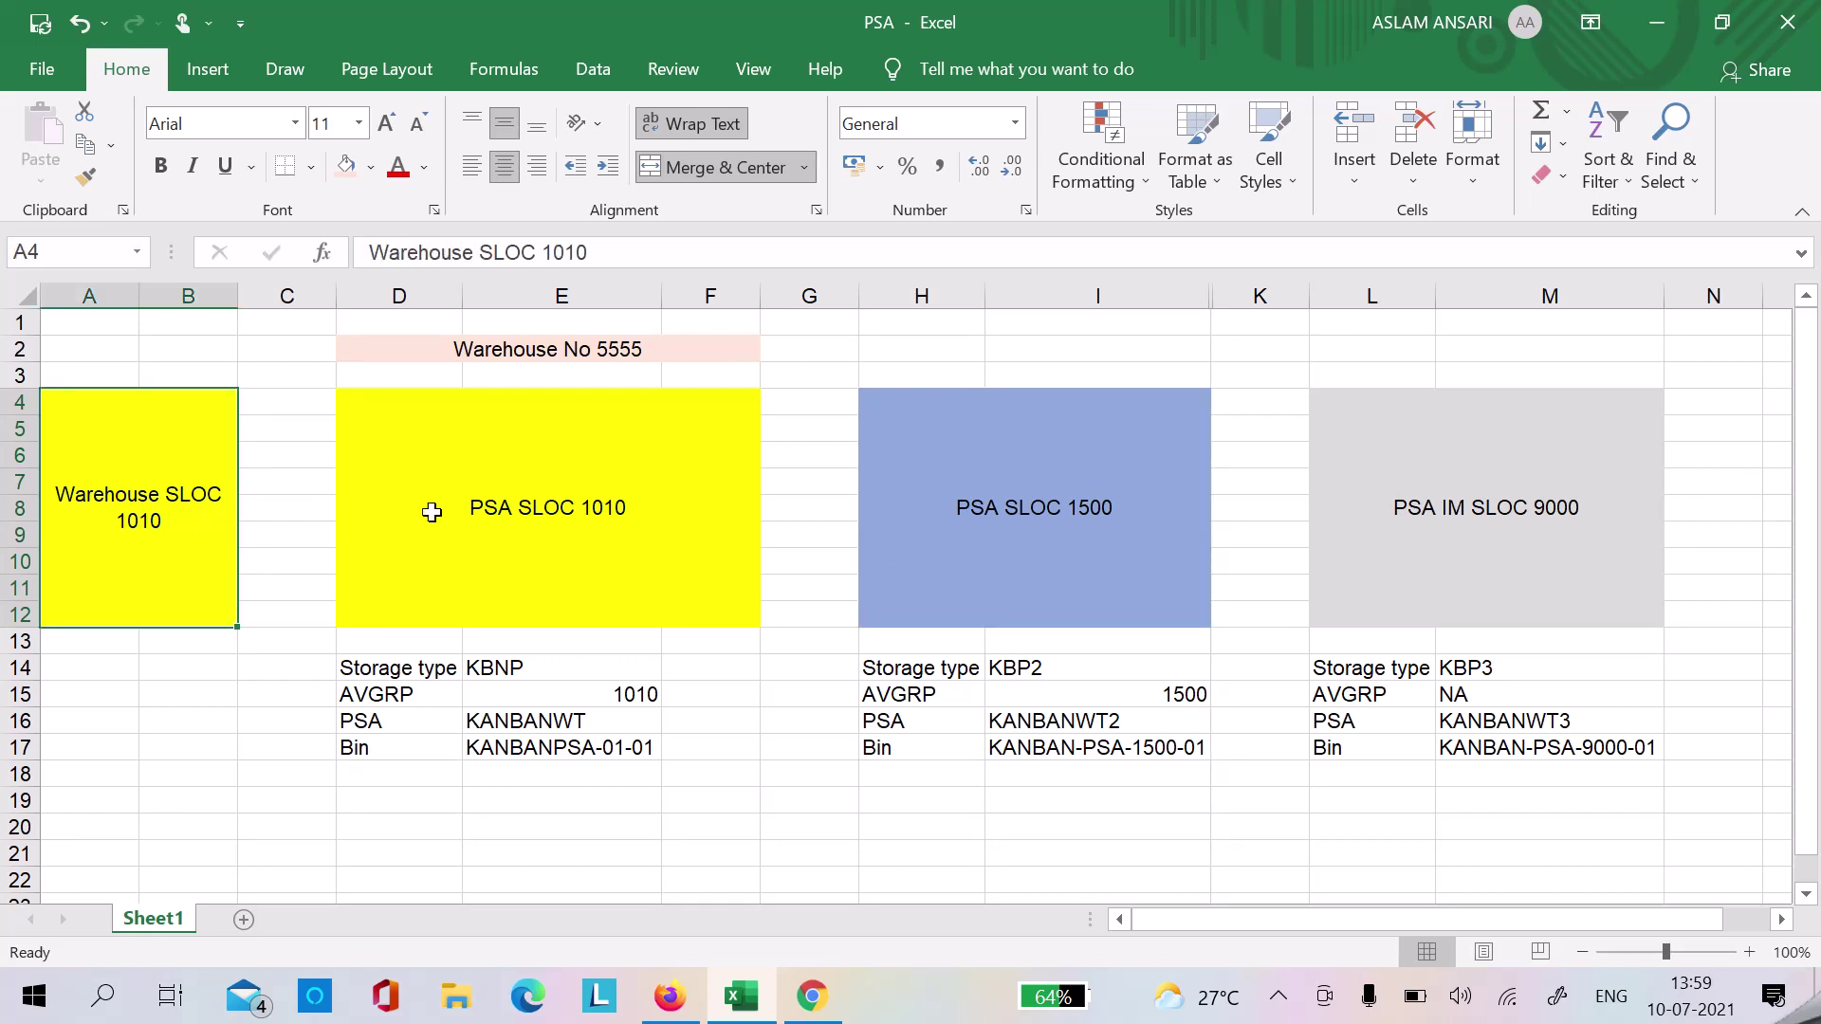
left_click(944, 492)
left_click(607, 348)
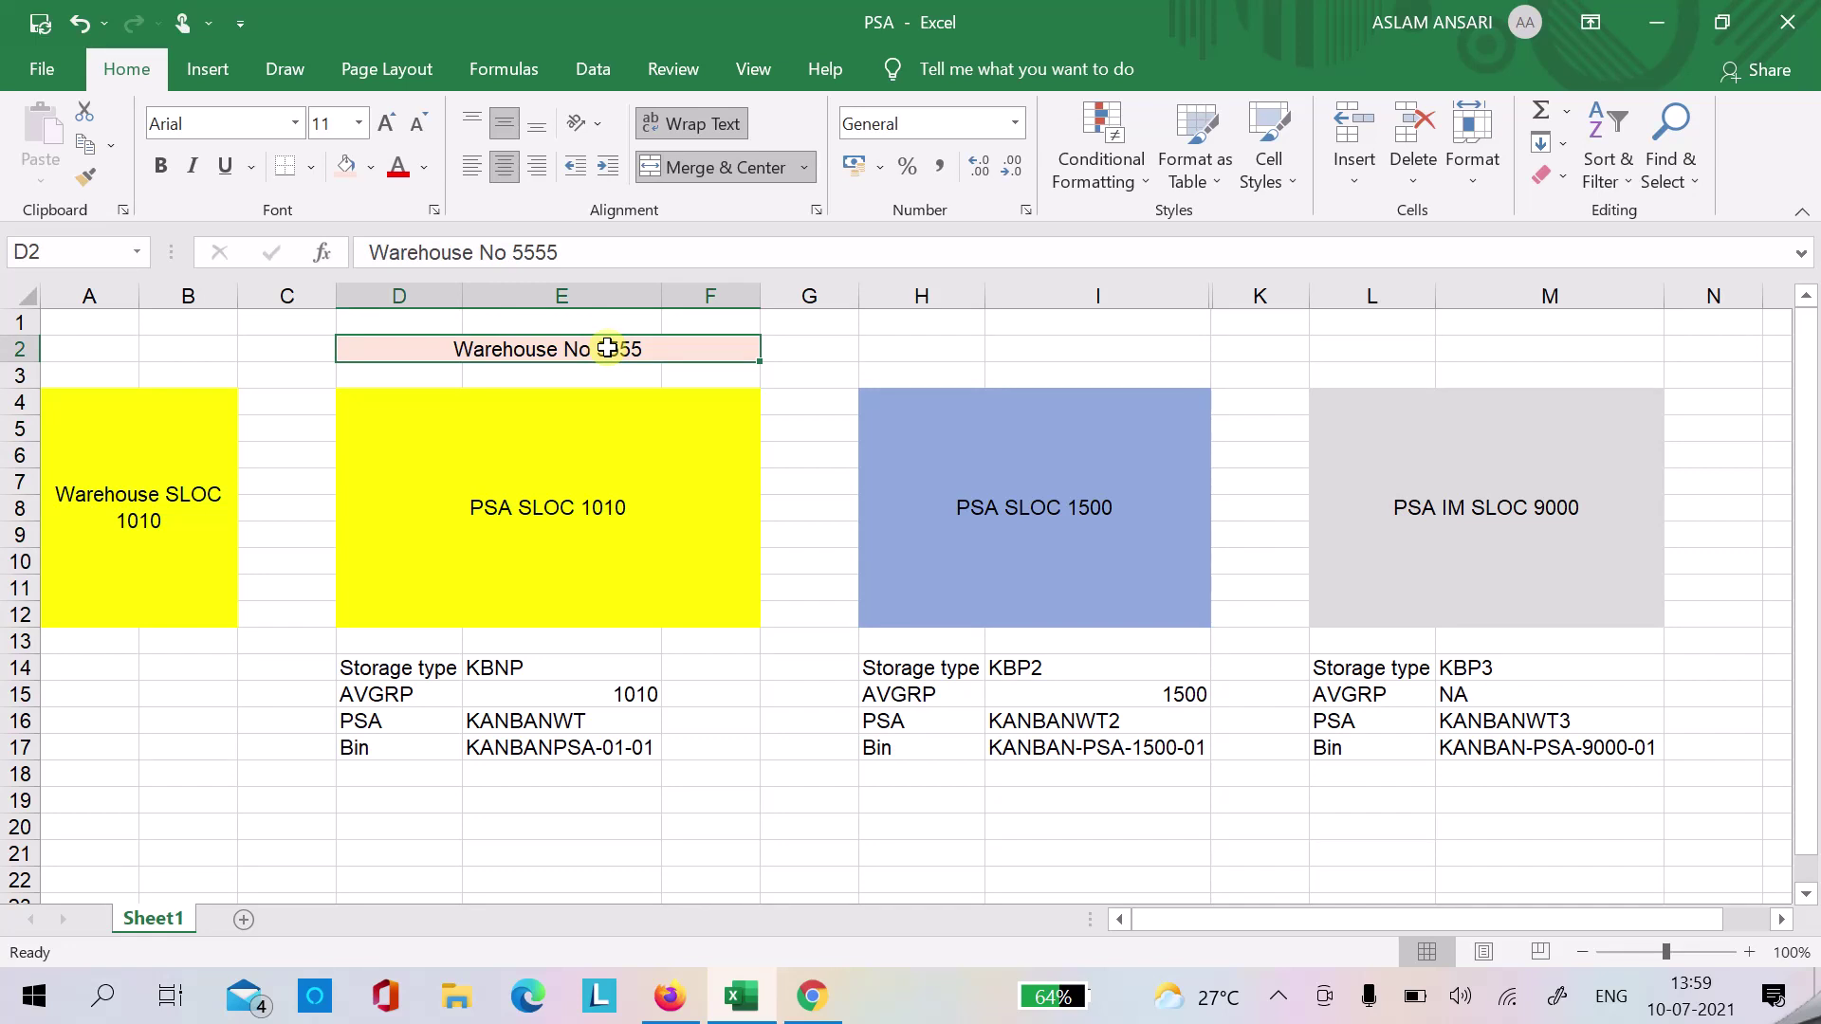
- Review the storage type, AVGRP, PSA and bin listed for PSA SLOC 1500, and compare its block with Warehouse SLOC 1010
left_click(960, 669)
key("Right")
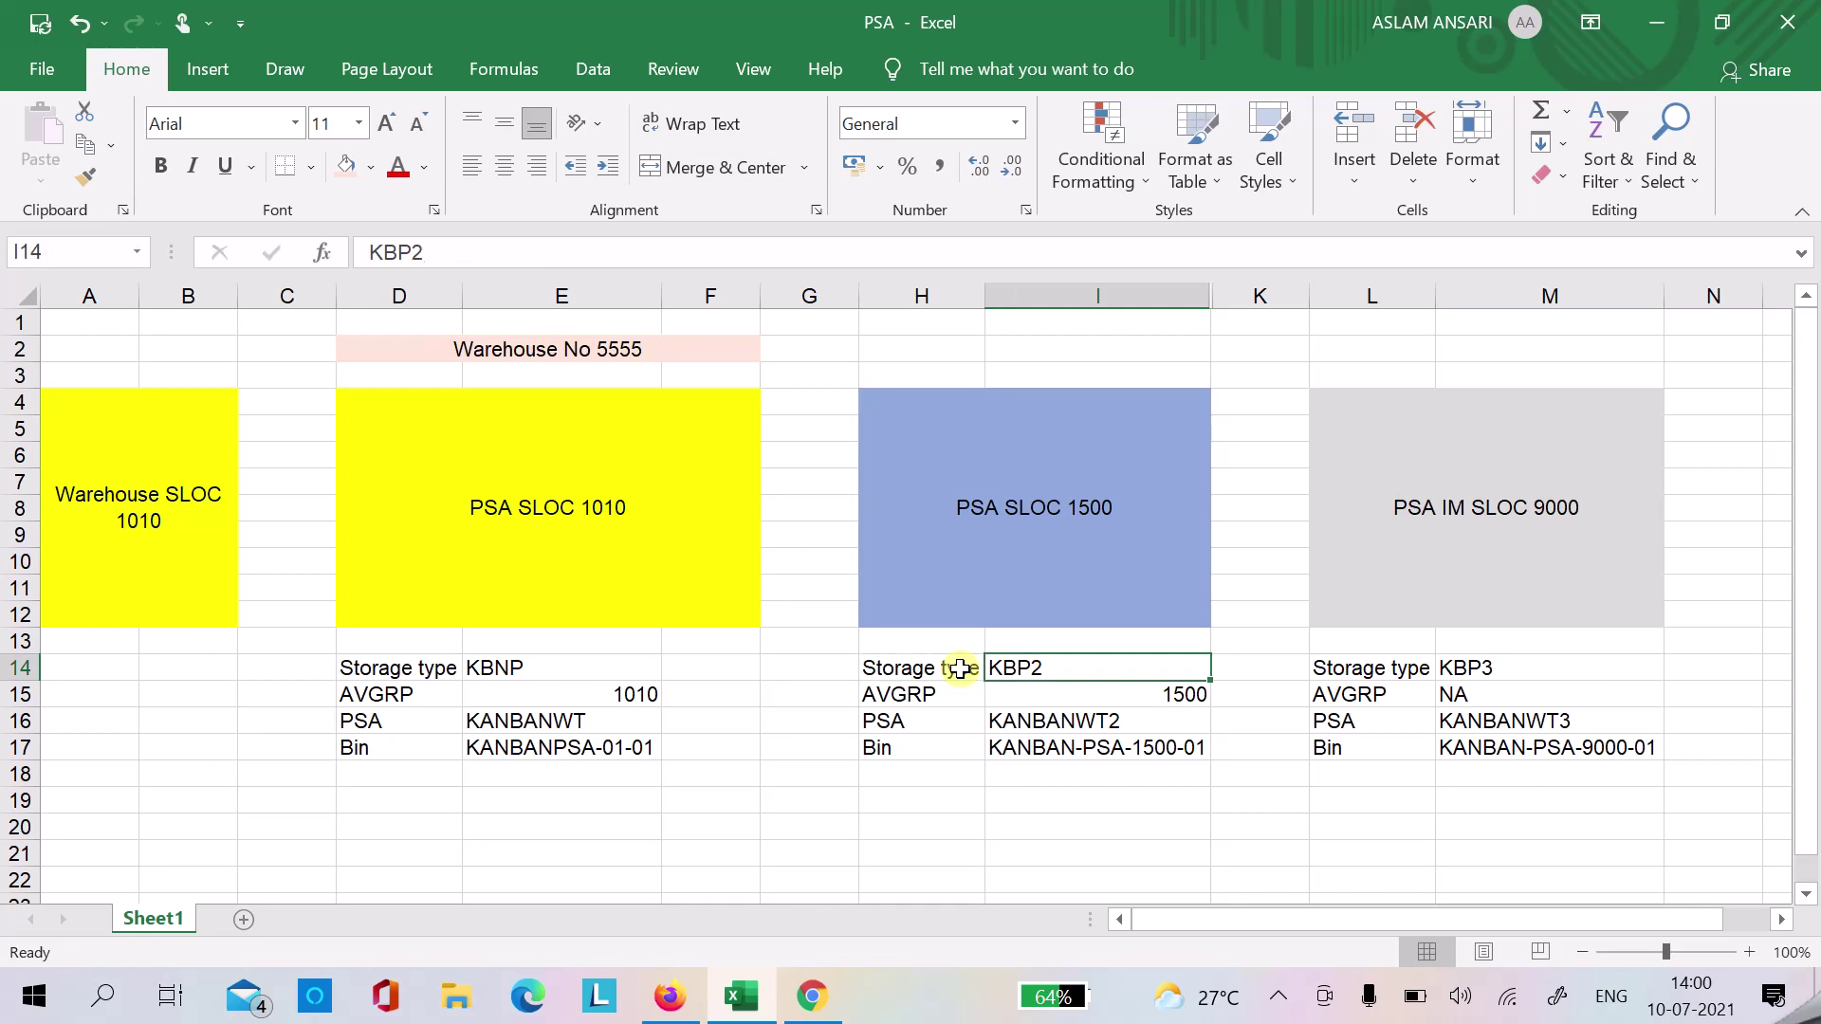
key("Down")
key("Down")
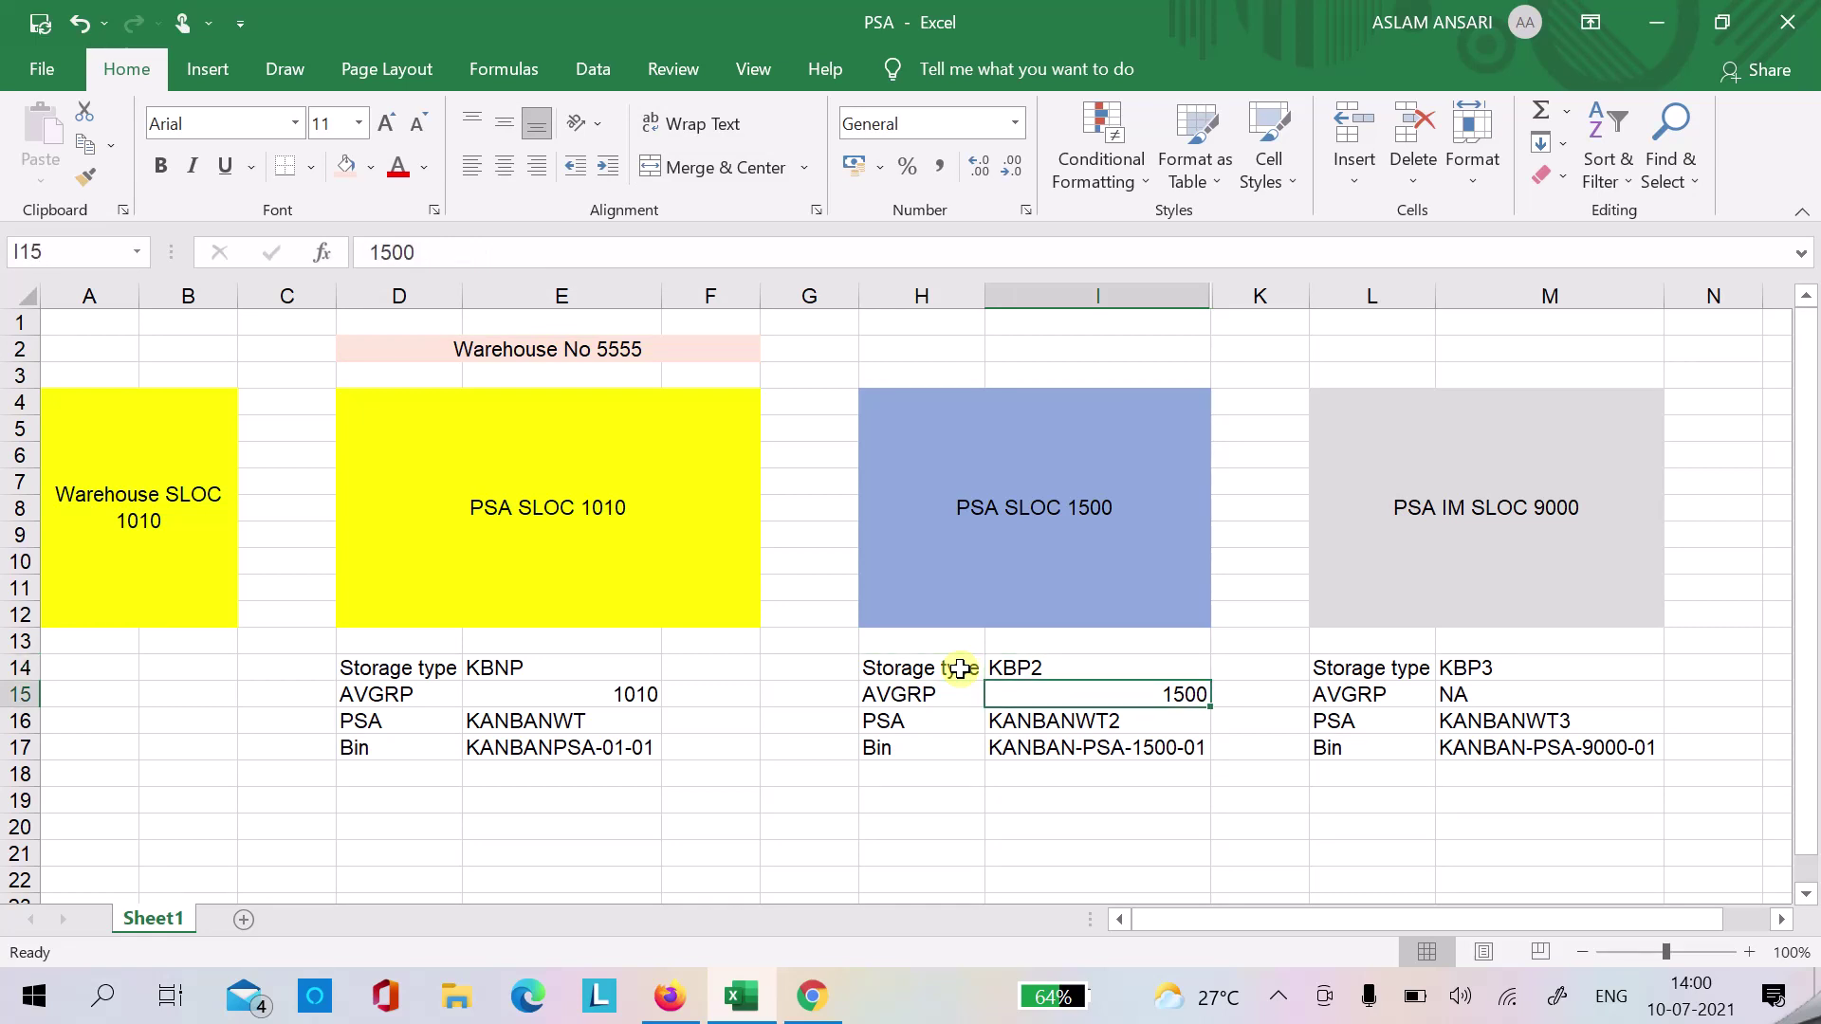
key("Up")
key("Up")
key("Up")
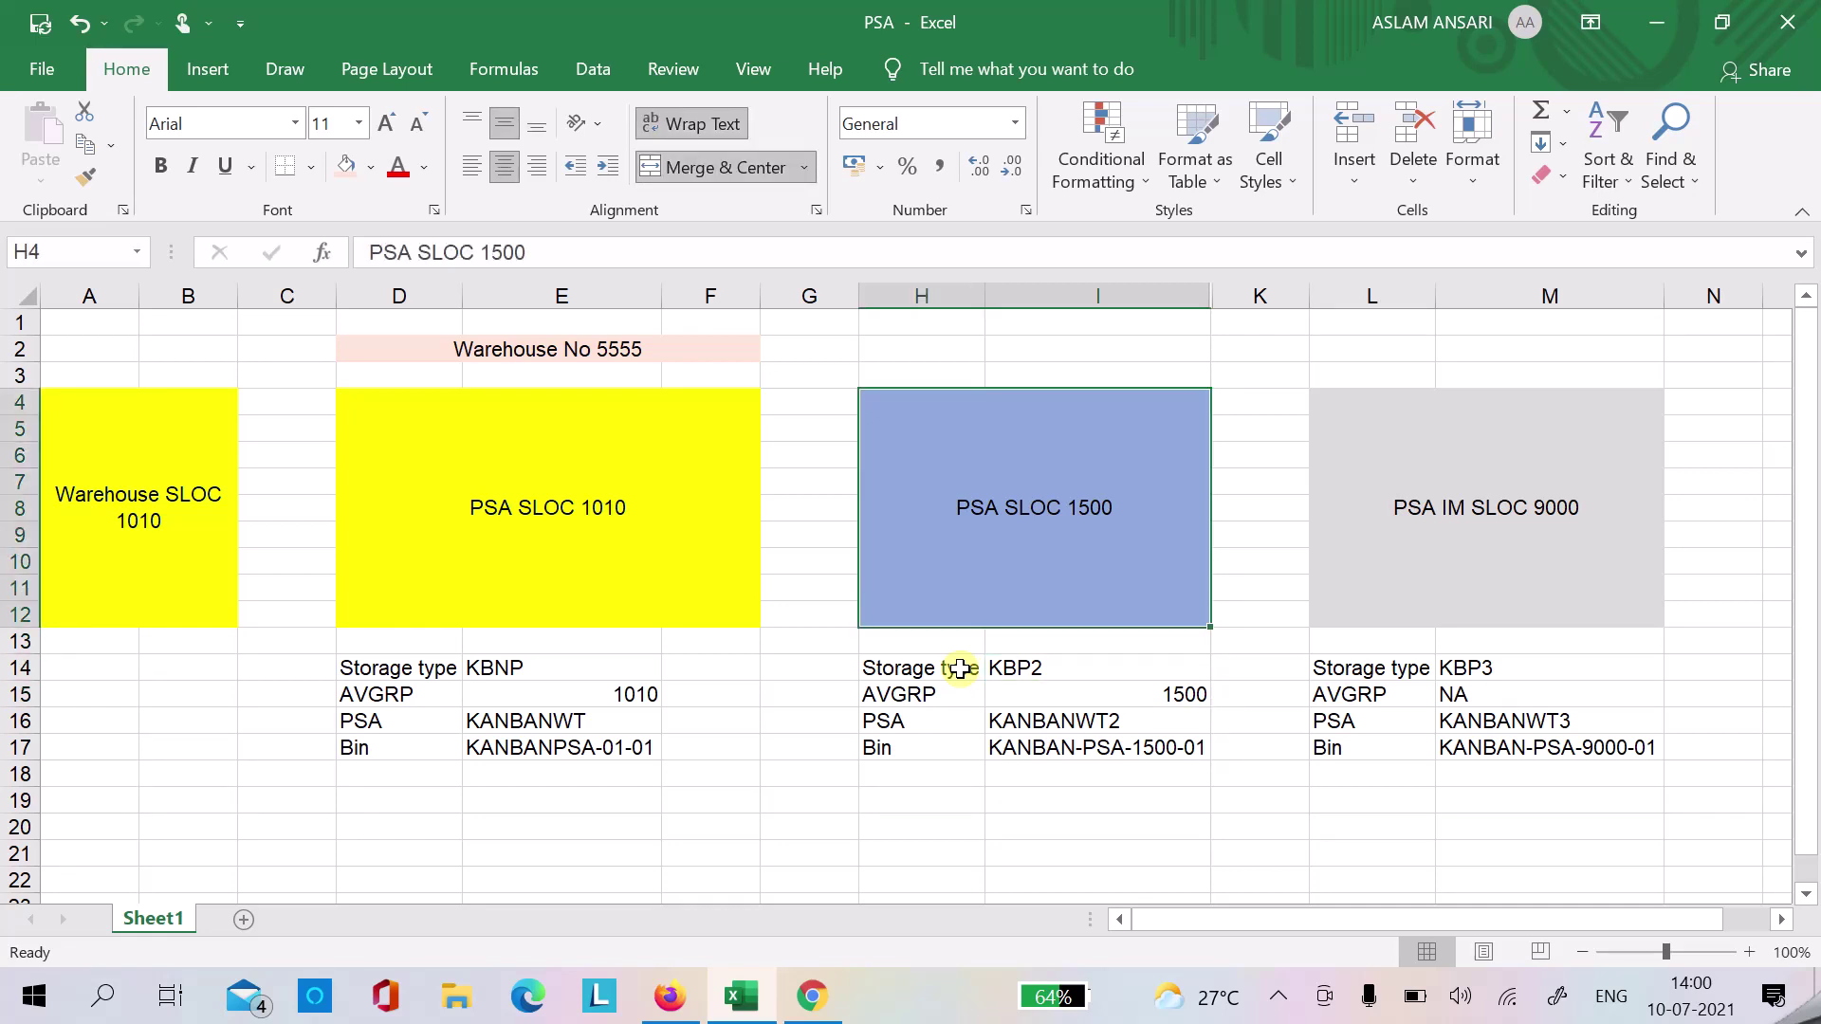
key("Down")
key("Down")
key("Down")
key("Down")
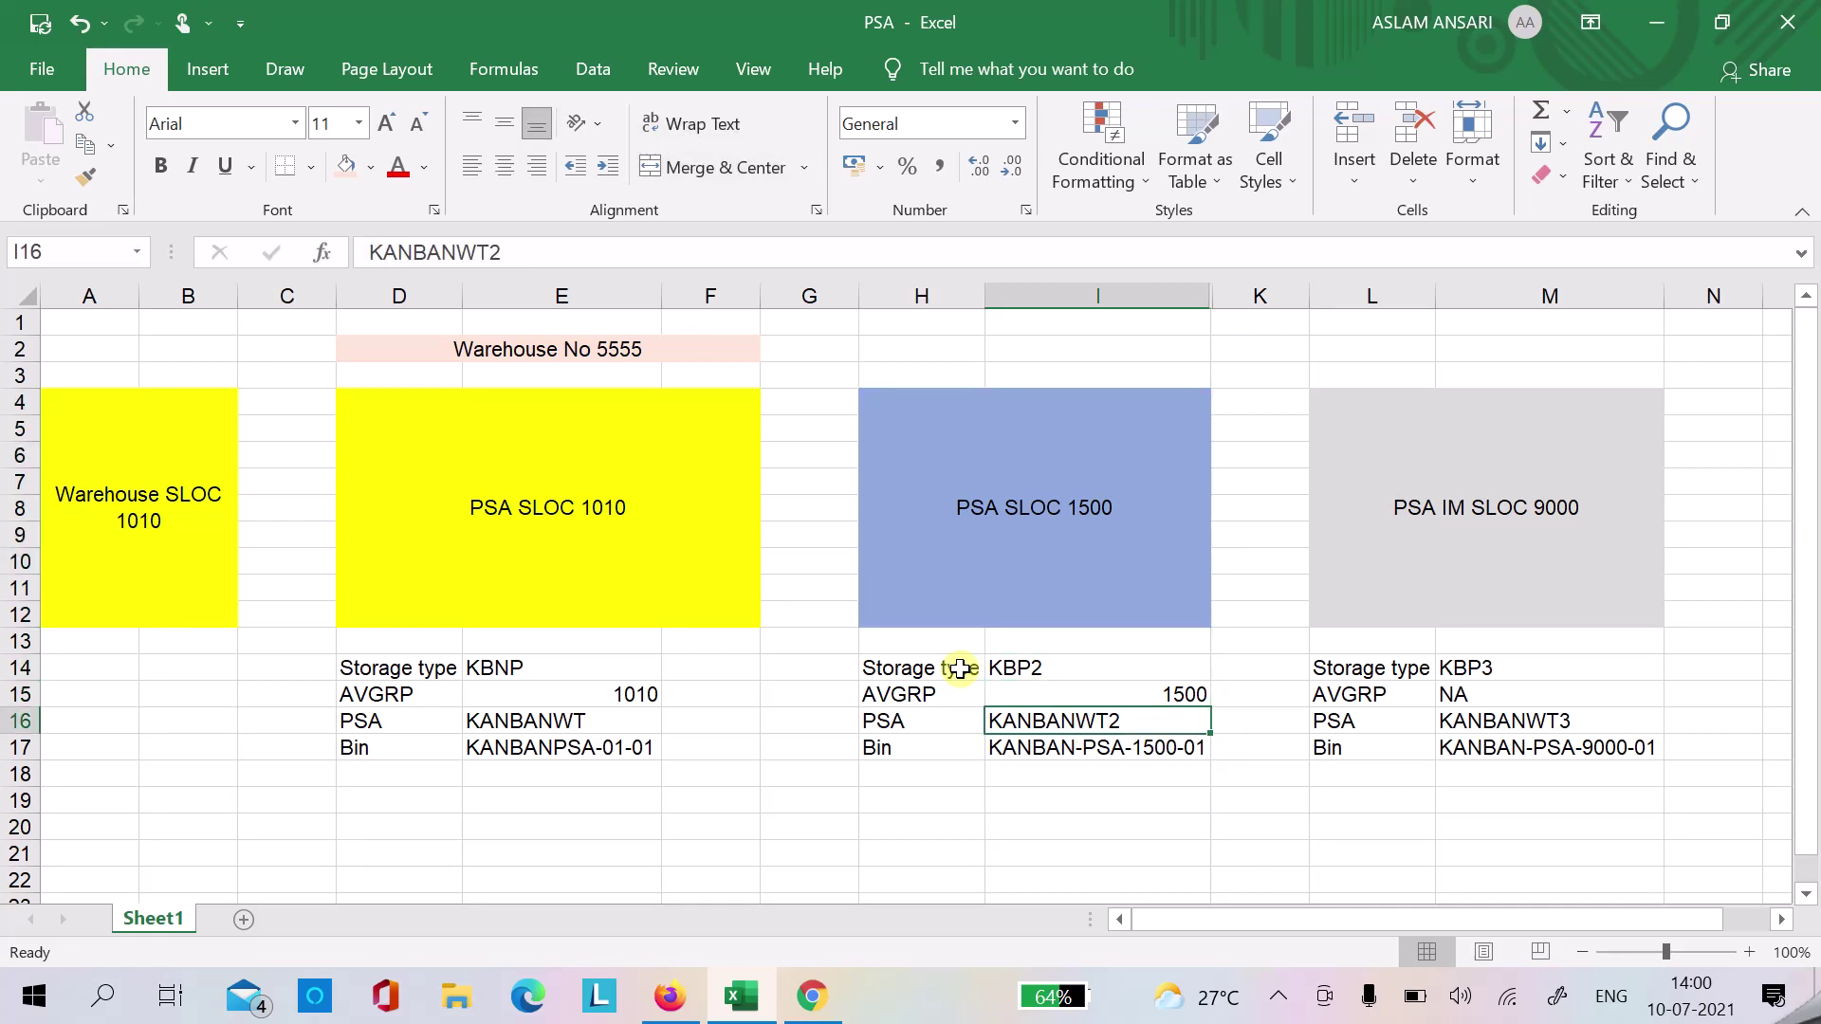
key("Down")
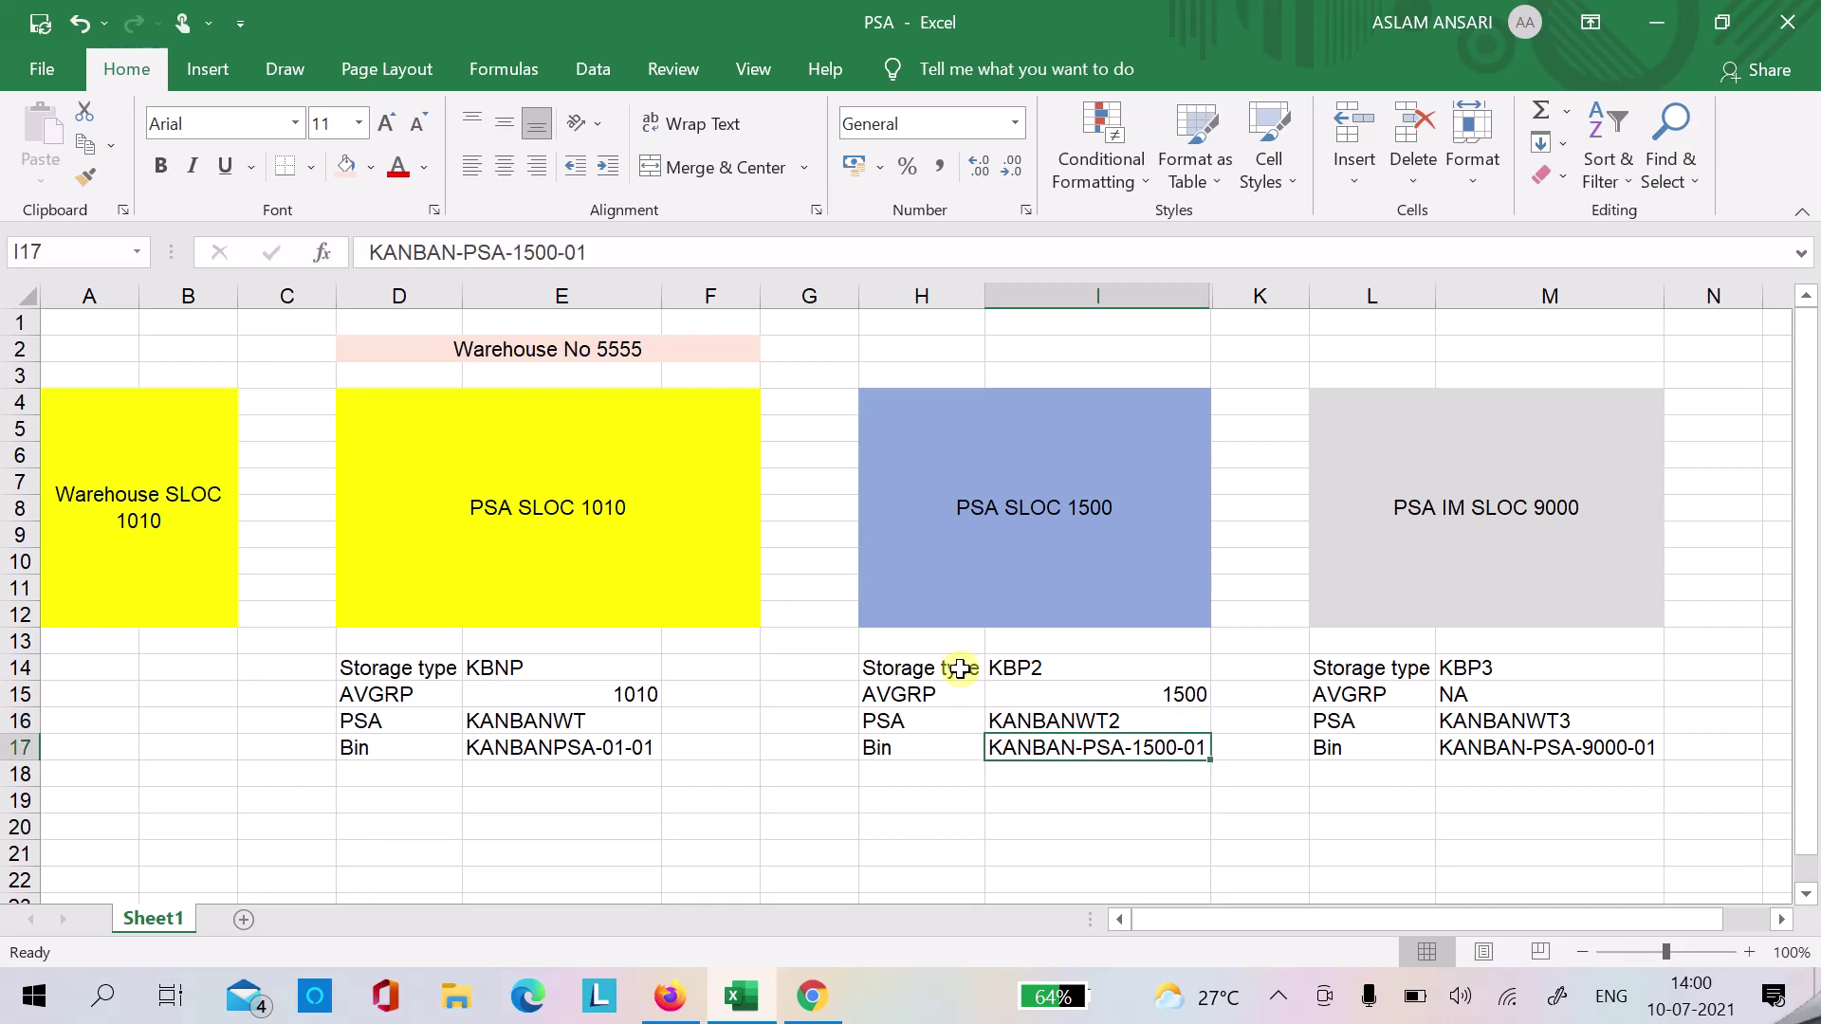
key("Up")
key("Down")
key("Up")
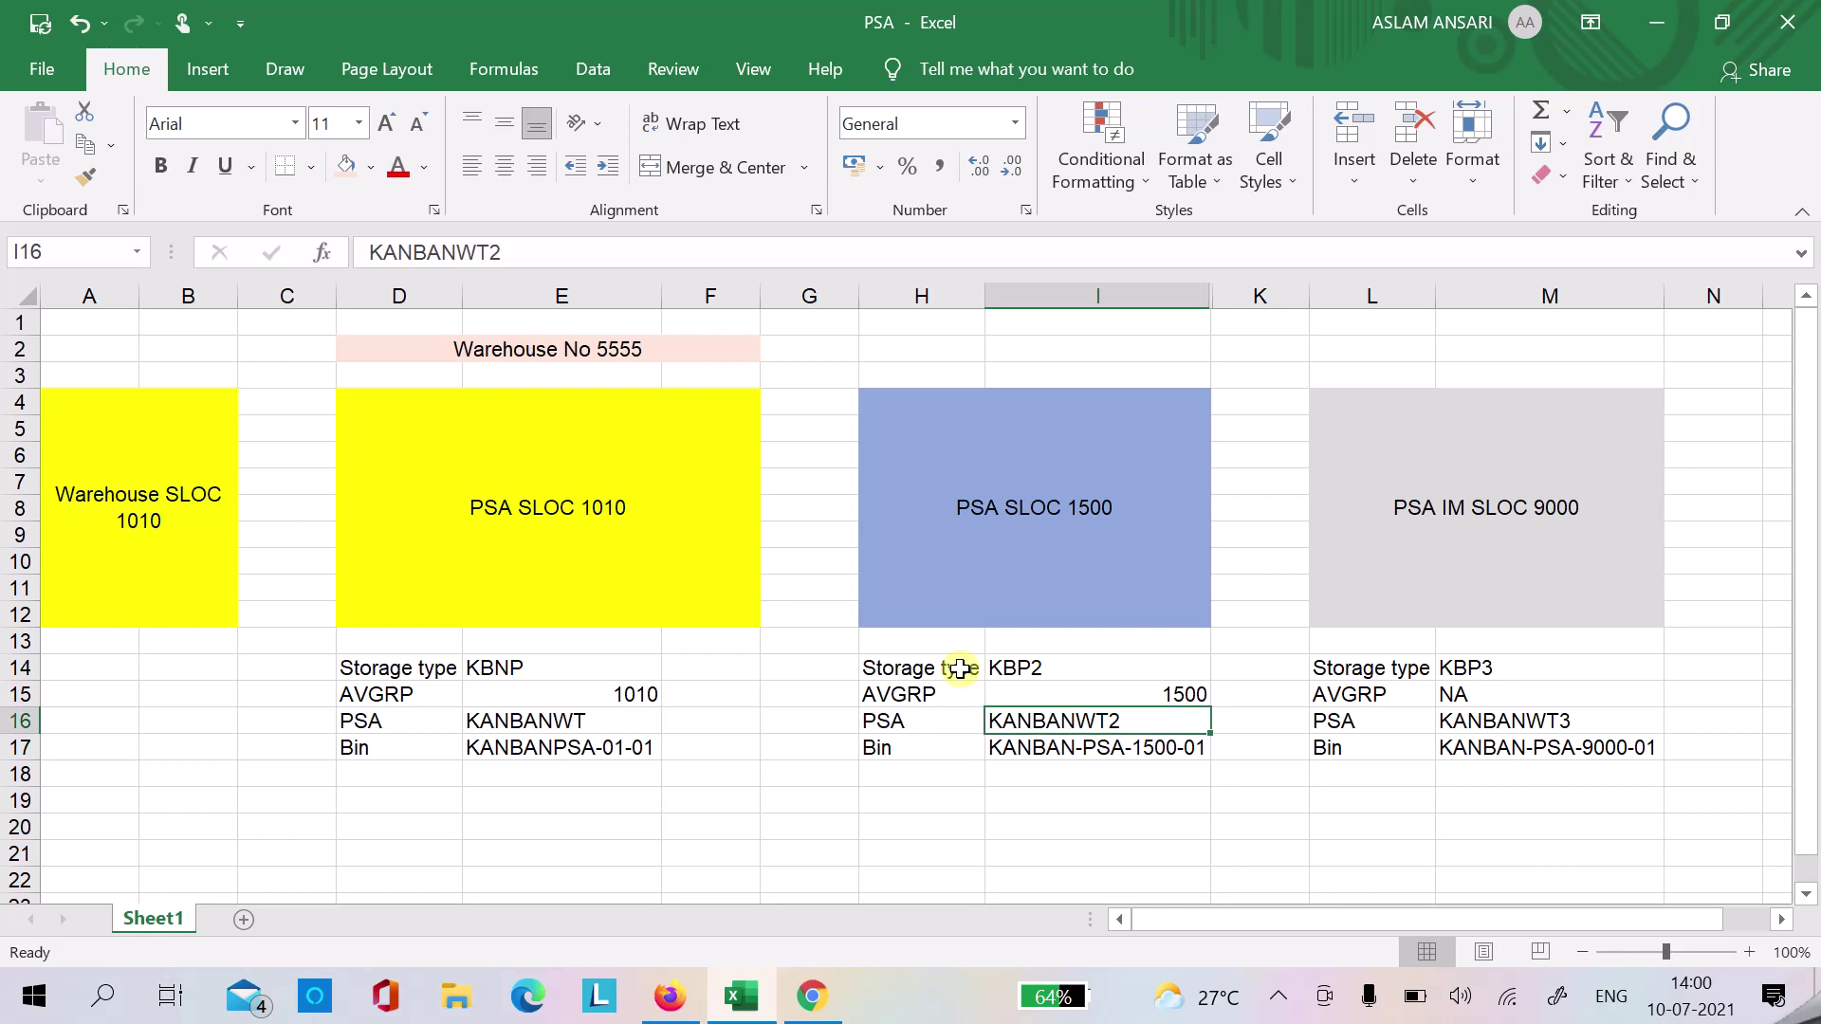
key("Down")
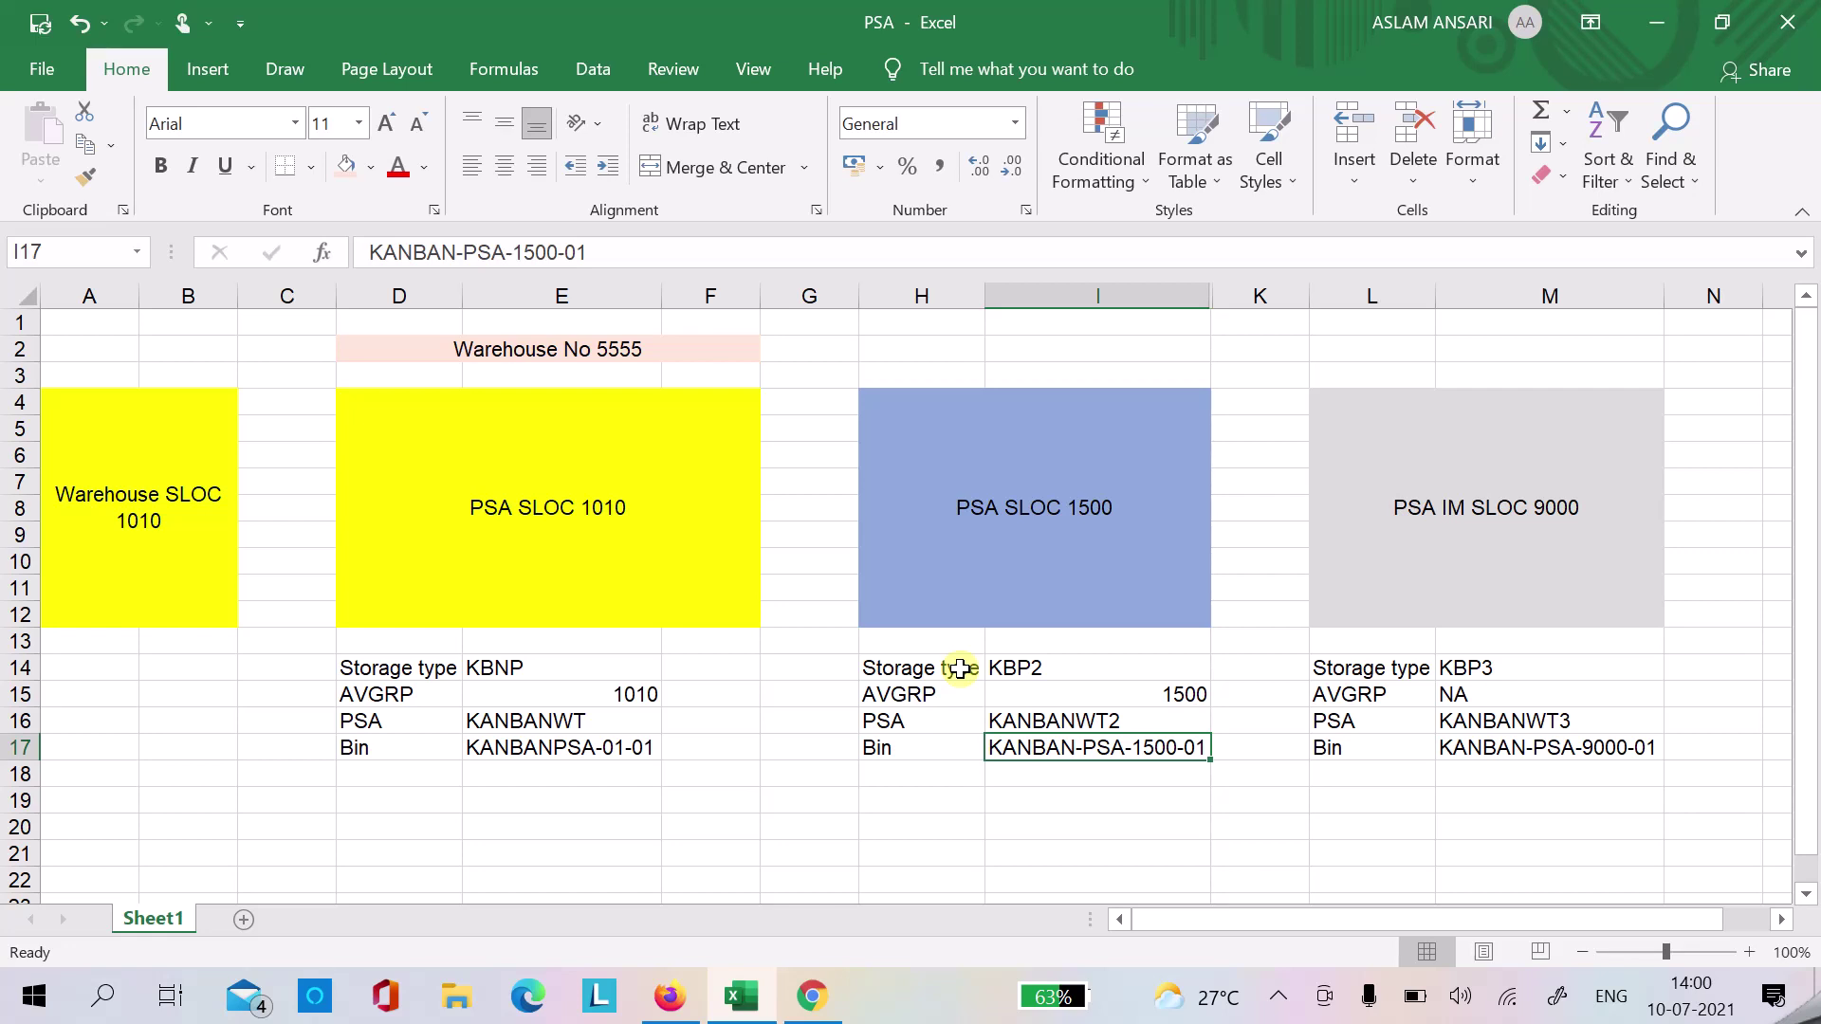
left_click(134, 520)
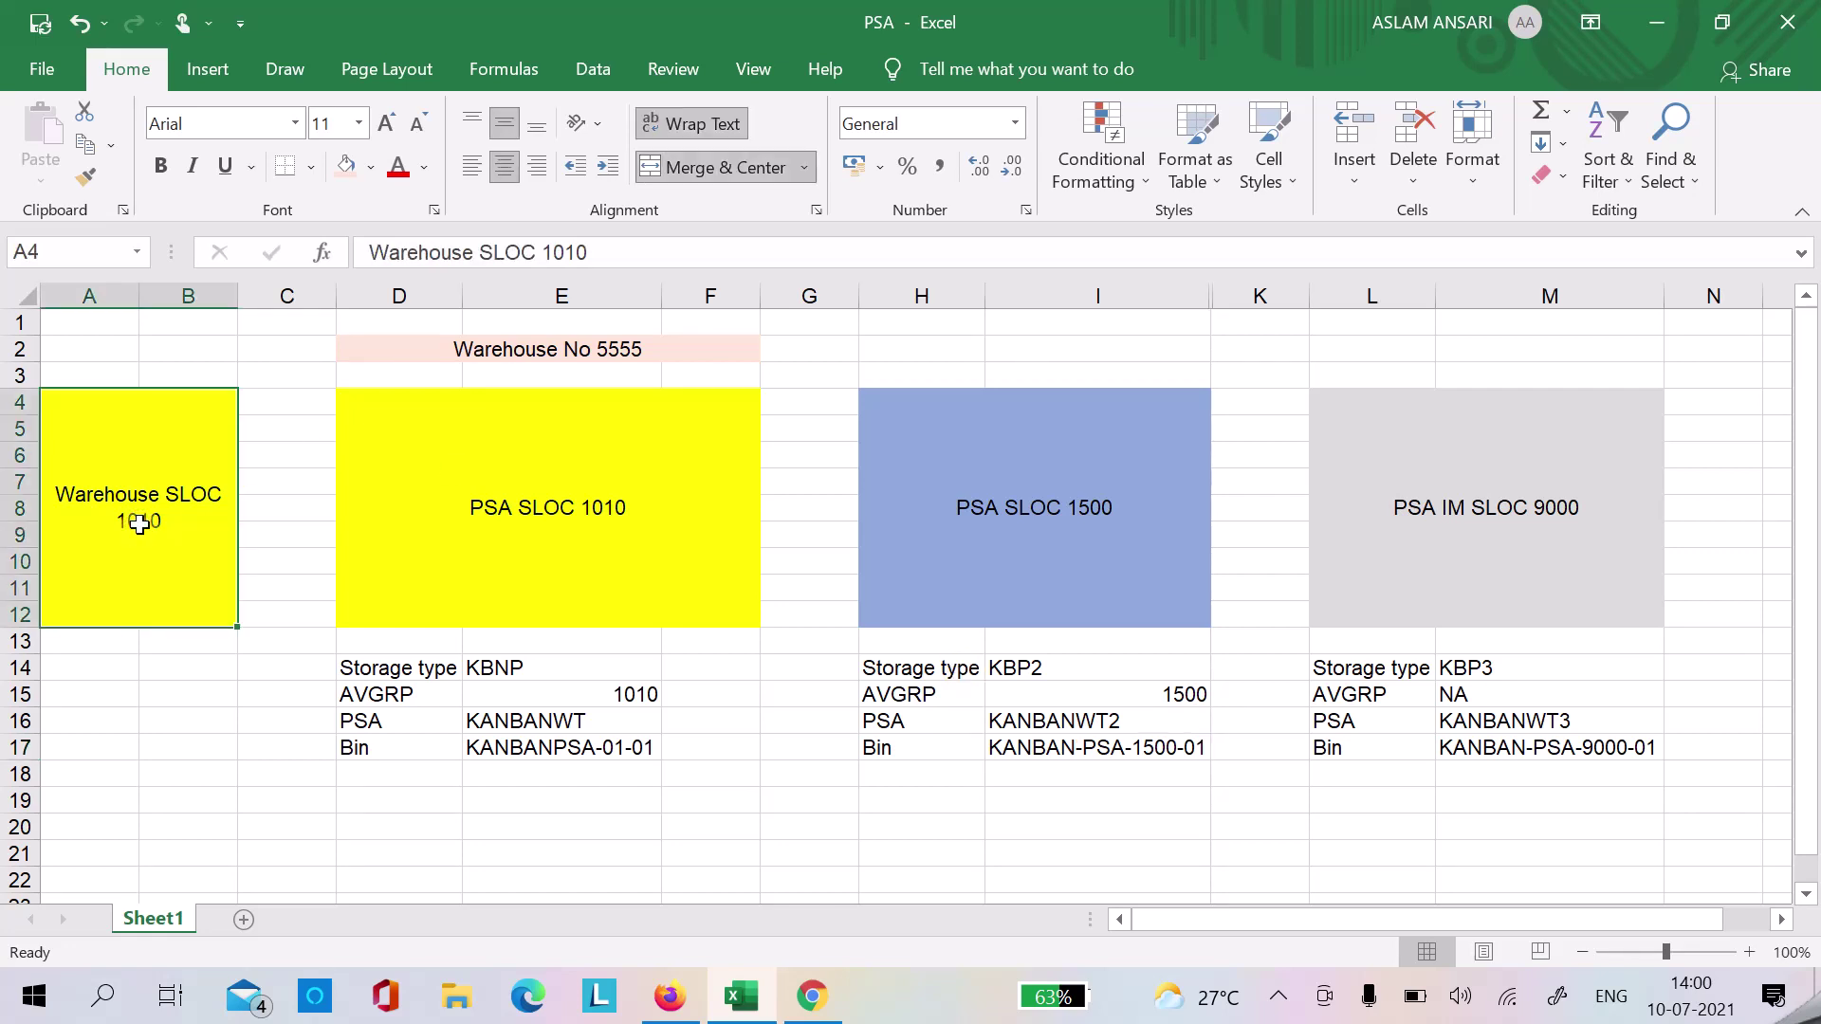
left_click(1046, 543)
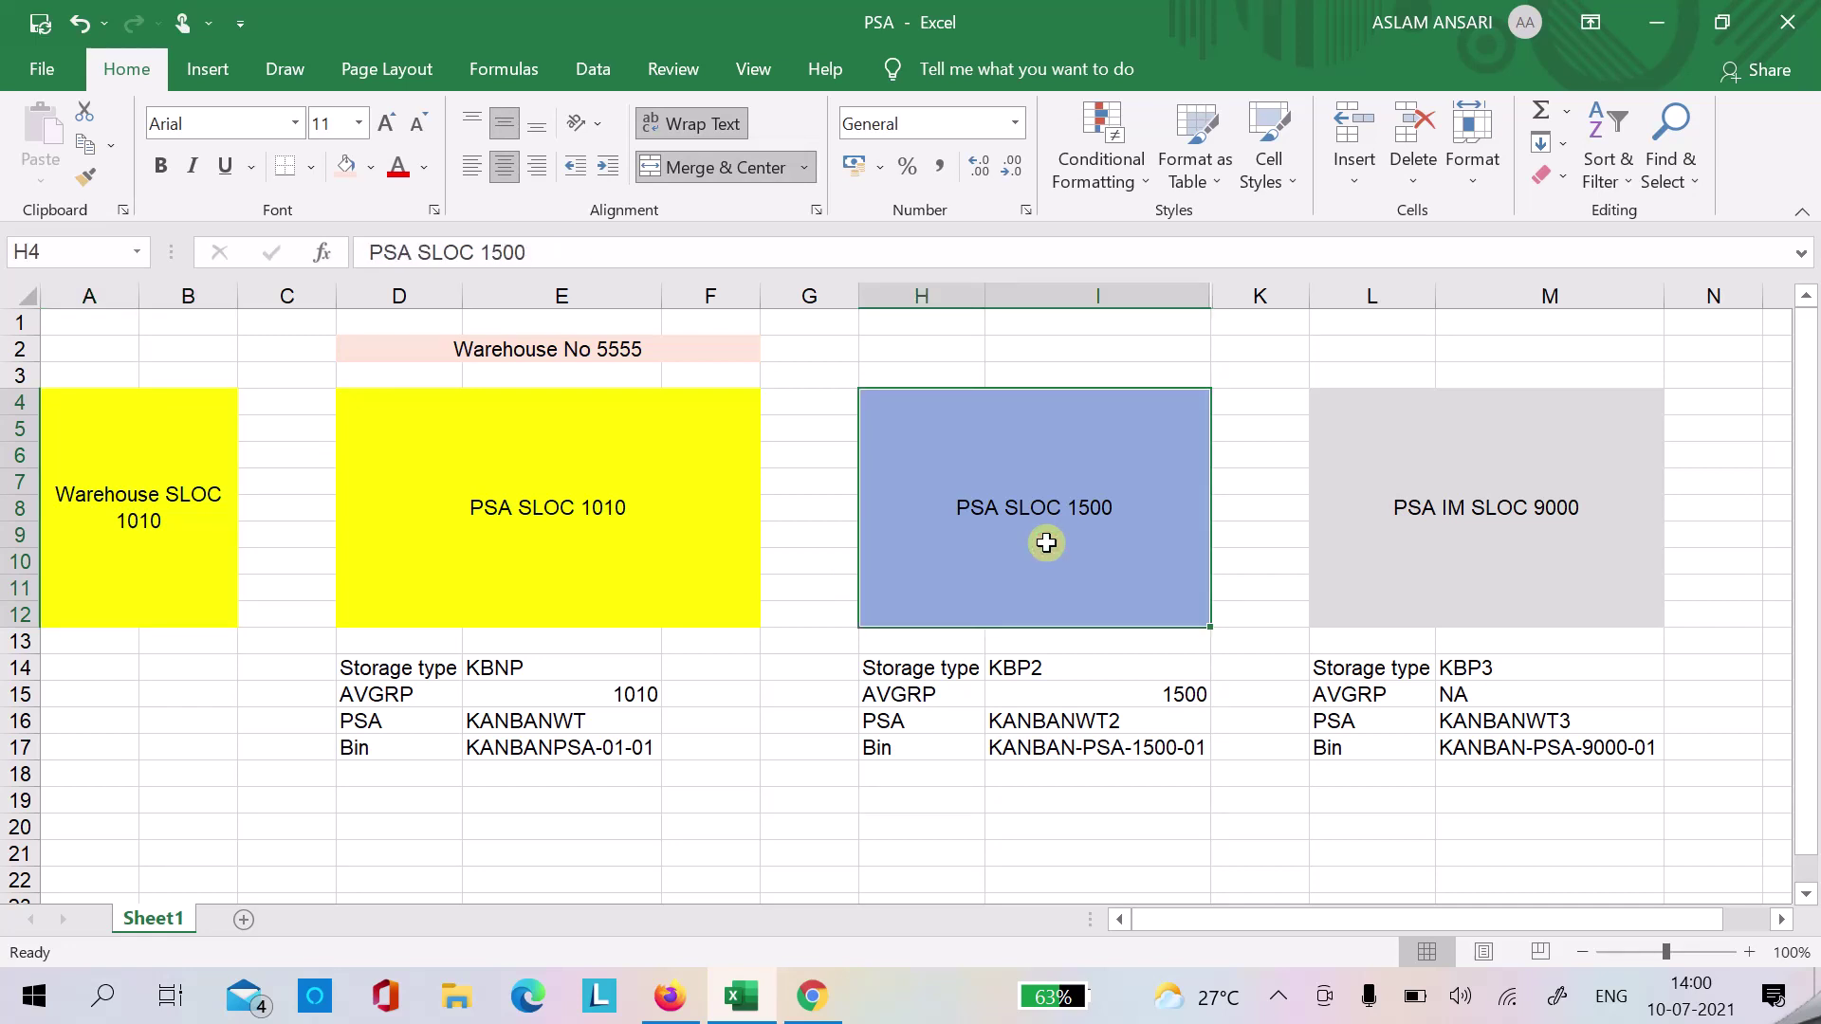
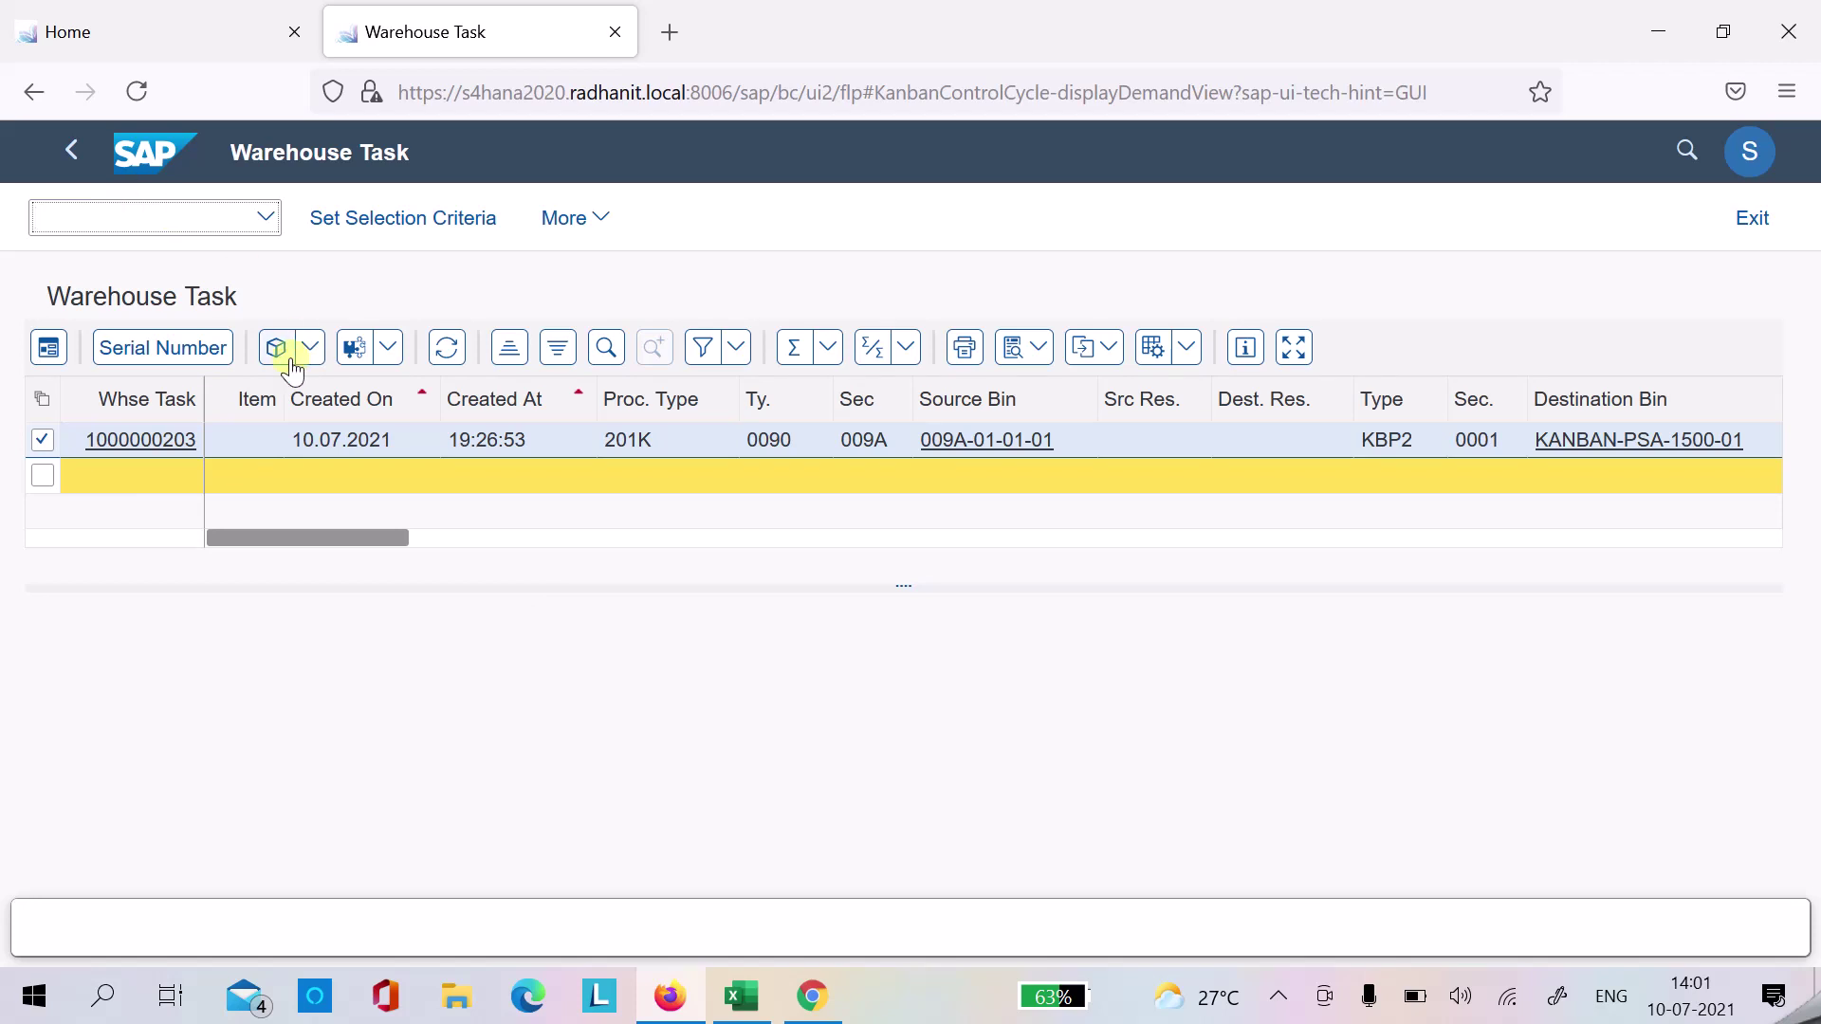
- In SAP, confirm the warehouse task for destination bin KANBAN-PSA-1500-01 in the background and inspect the last log message
left_click(310, 359)
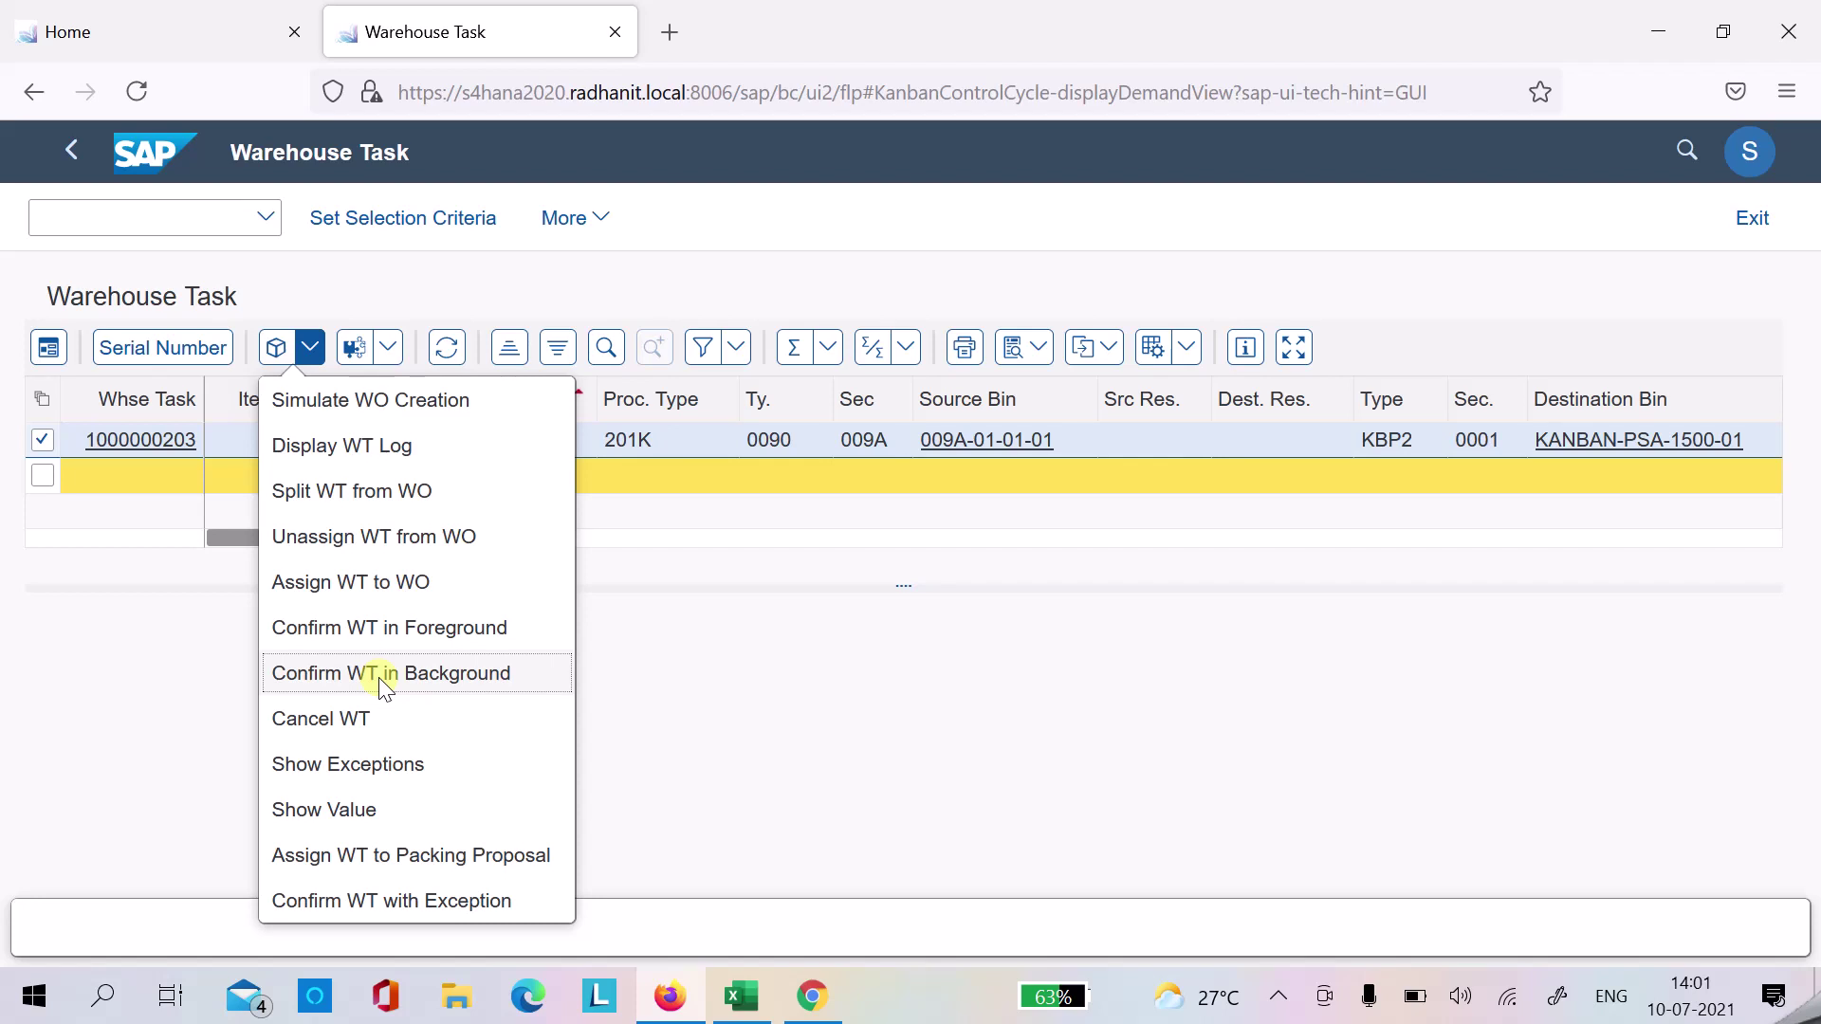
left_click(423, 672)
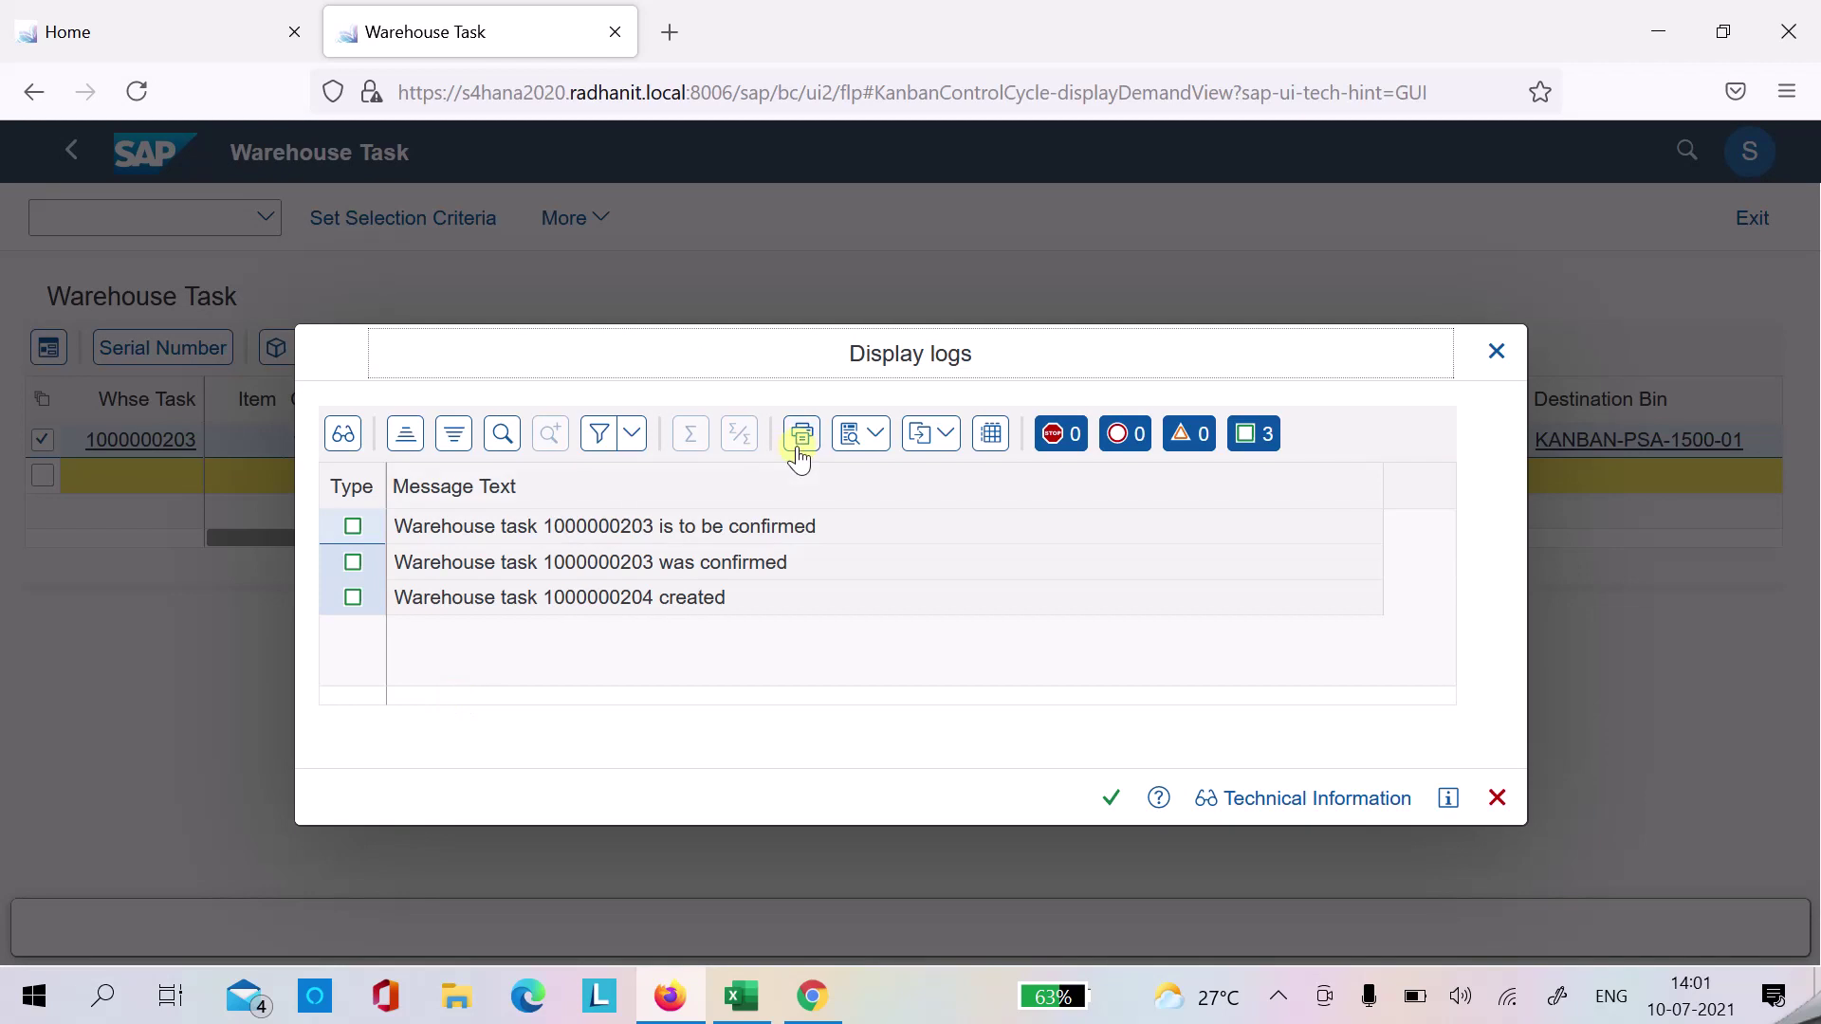
left_click(674, 590)
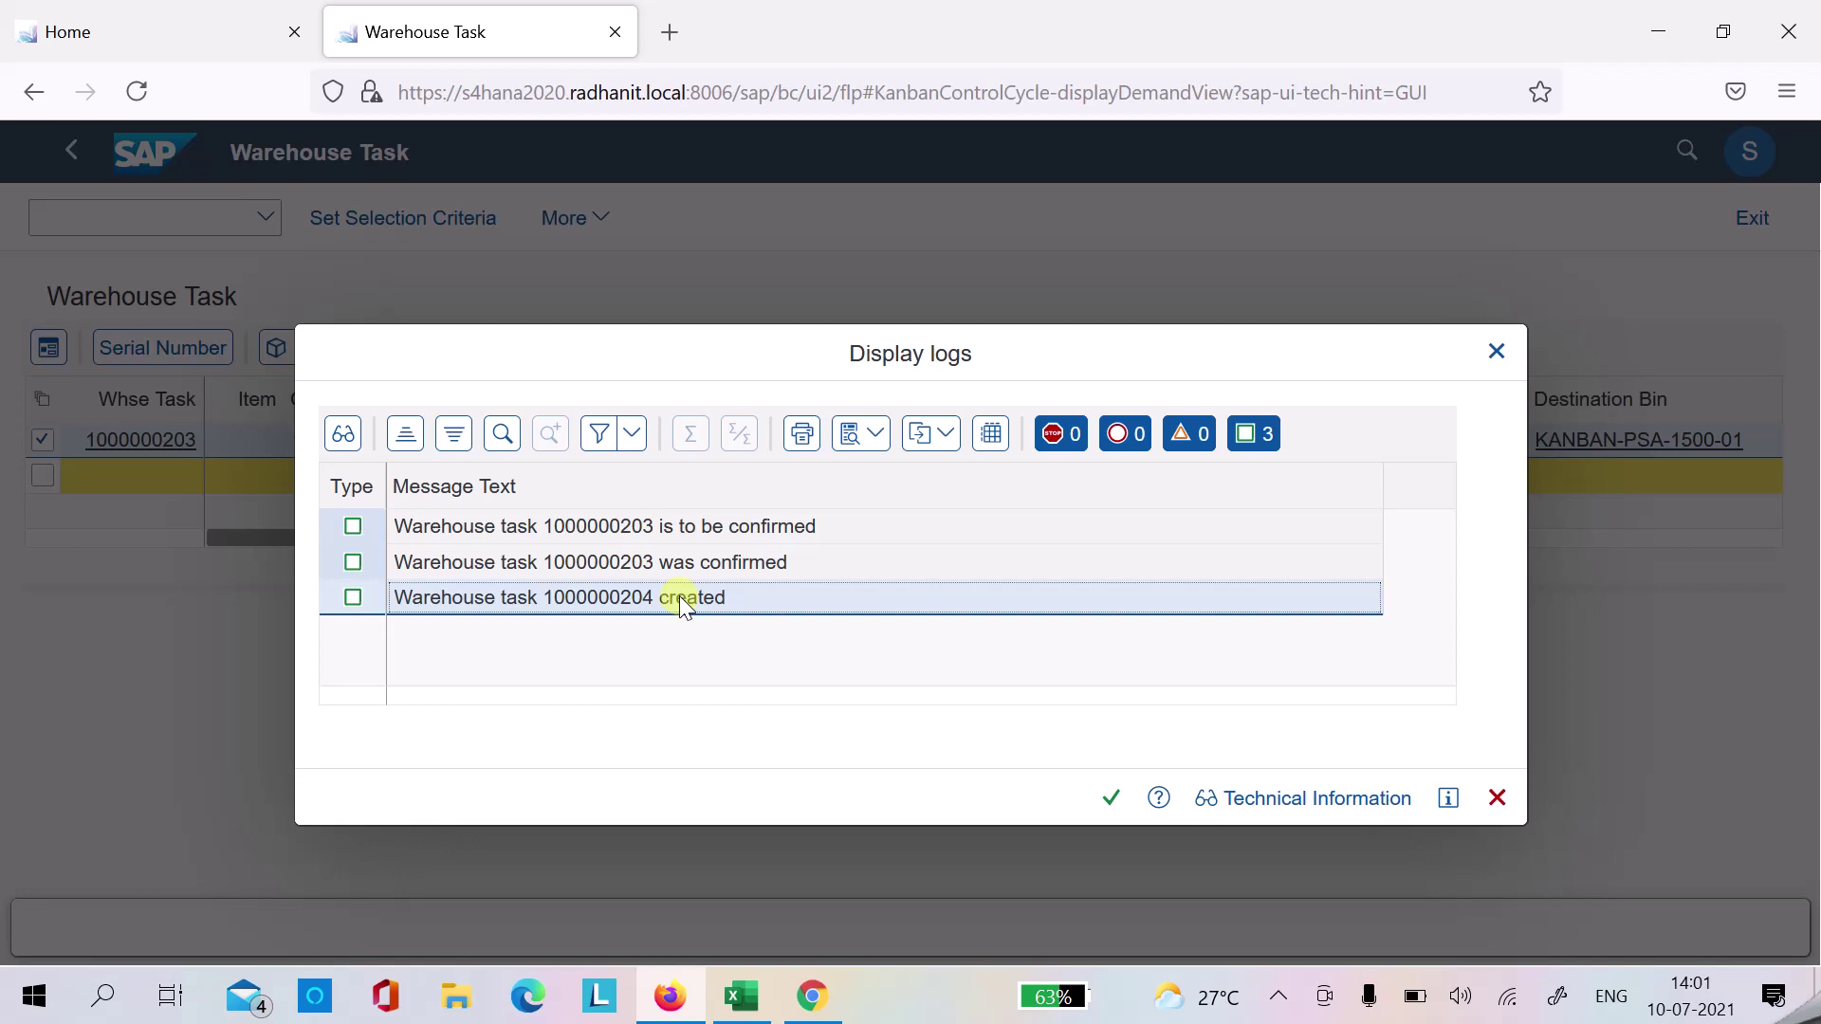
- Close the log, return to the kanban board, refresh it and check the KANBANWT2 rows of kanbans 15 and 14
left_click(1109, 802)
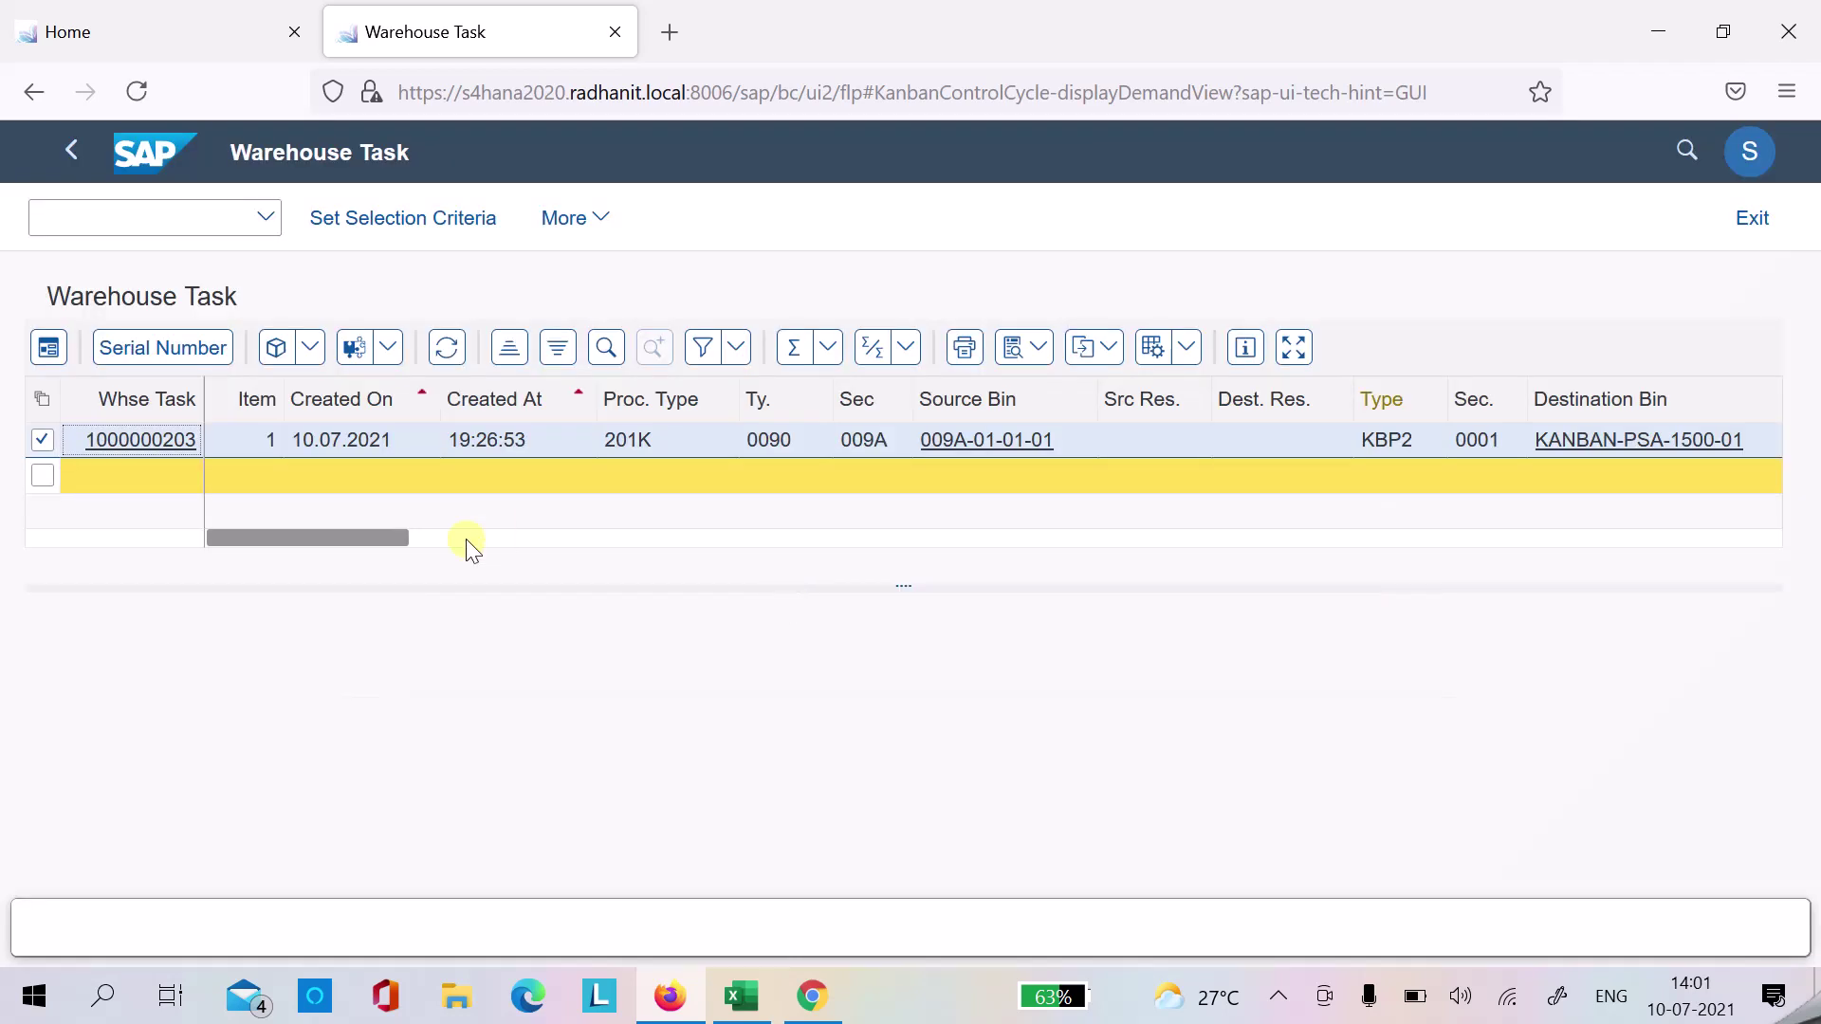
left_click(84, 155)
left_click(1115, 915)
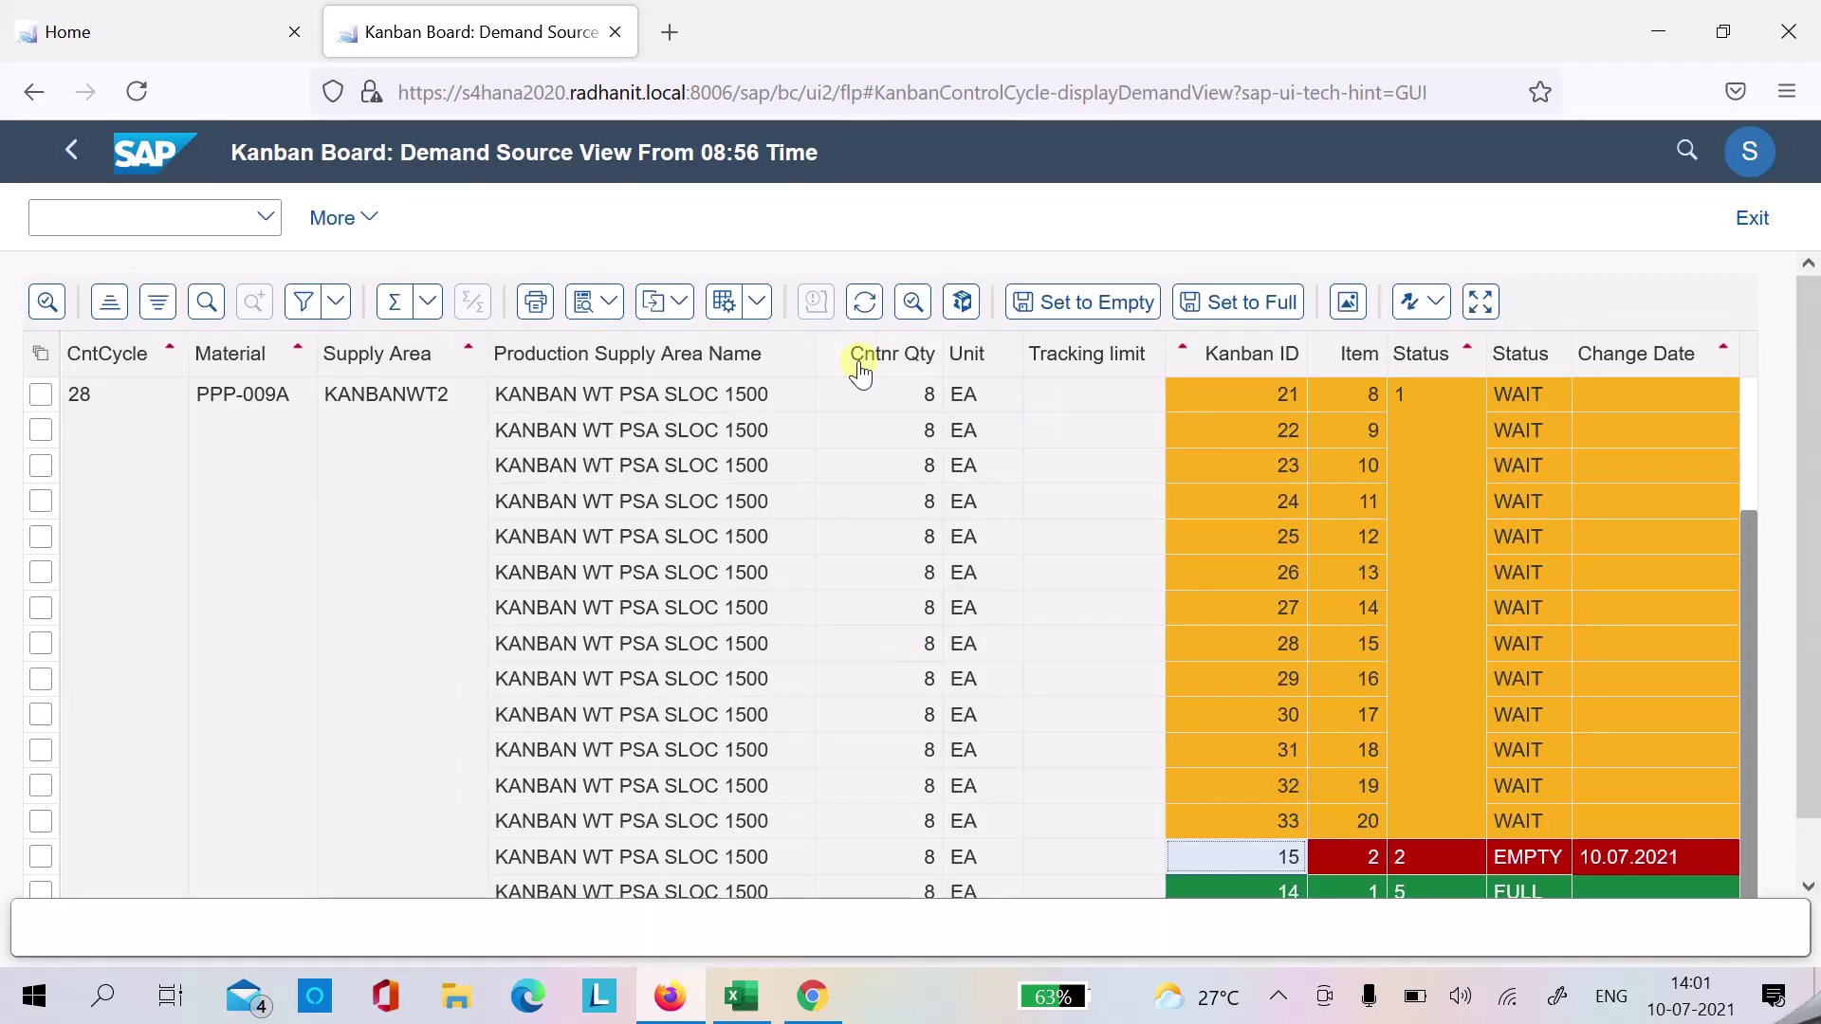
left_click(864, 304)
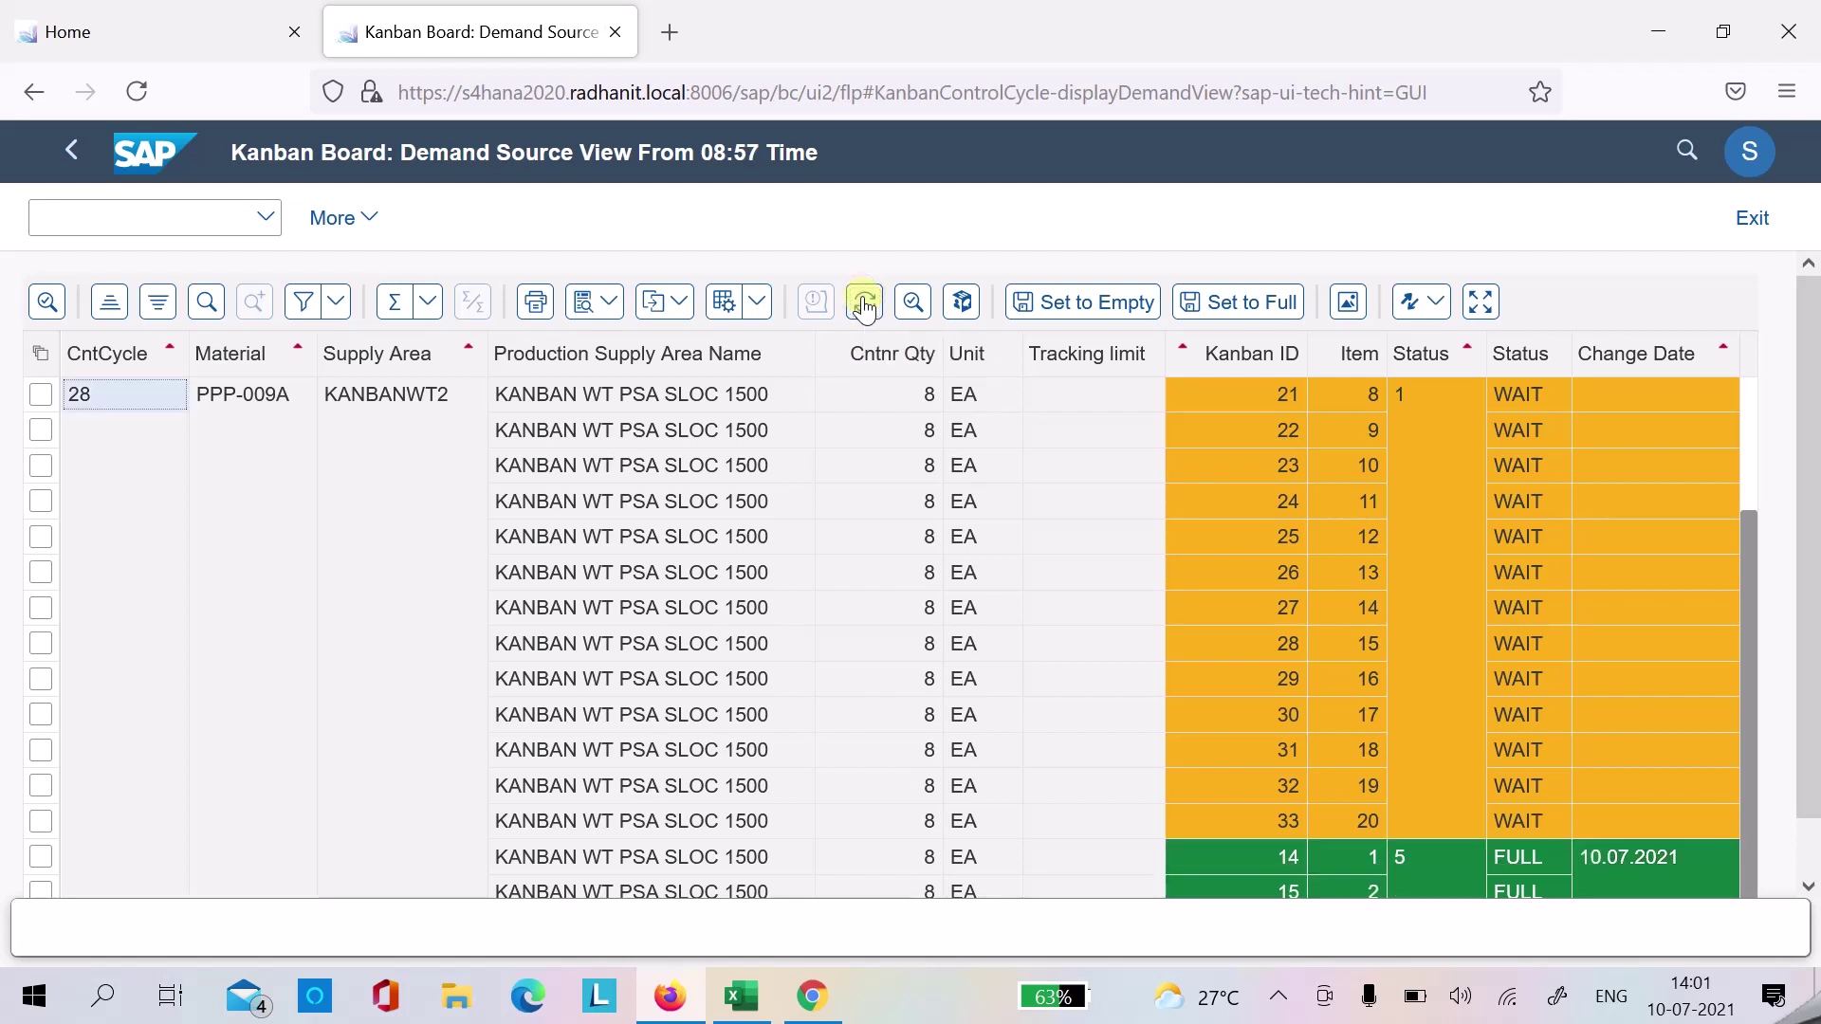
mouse_move(822, 1011)
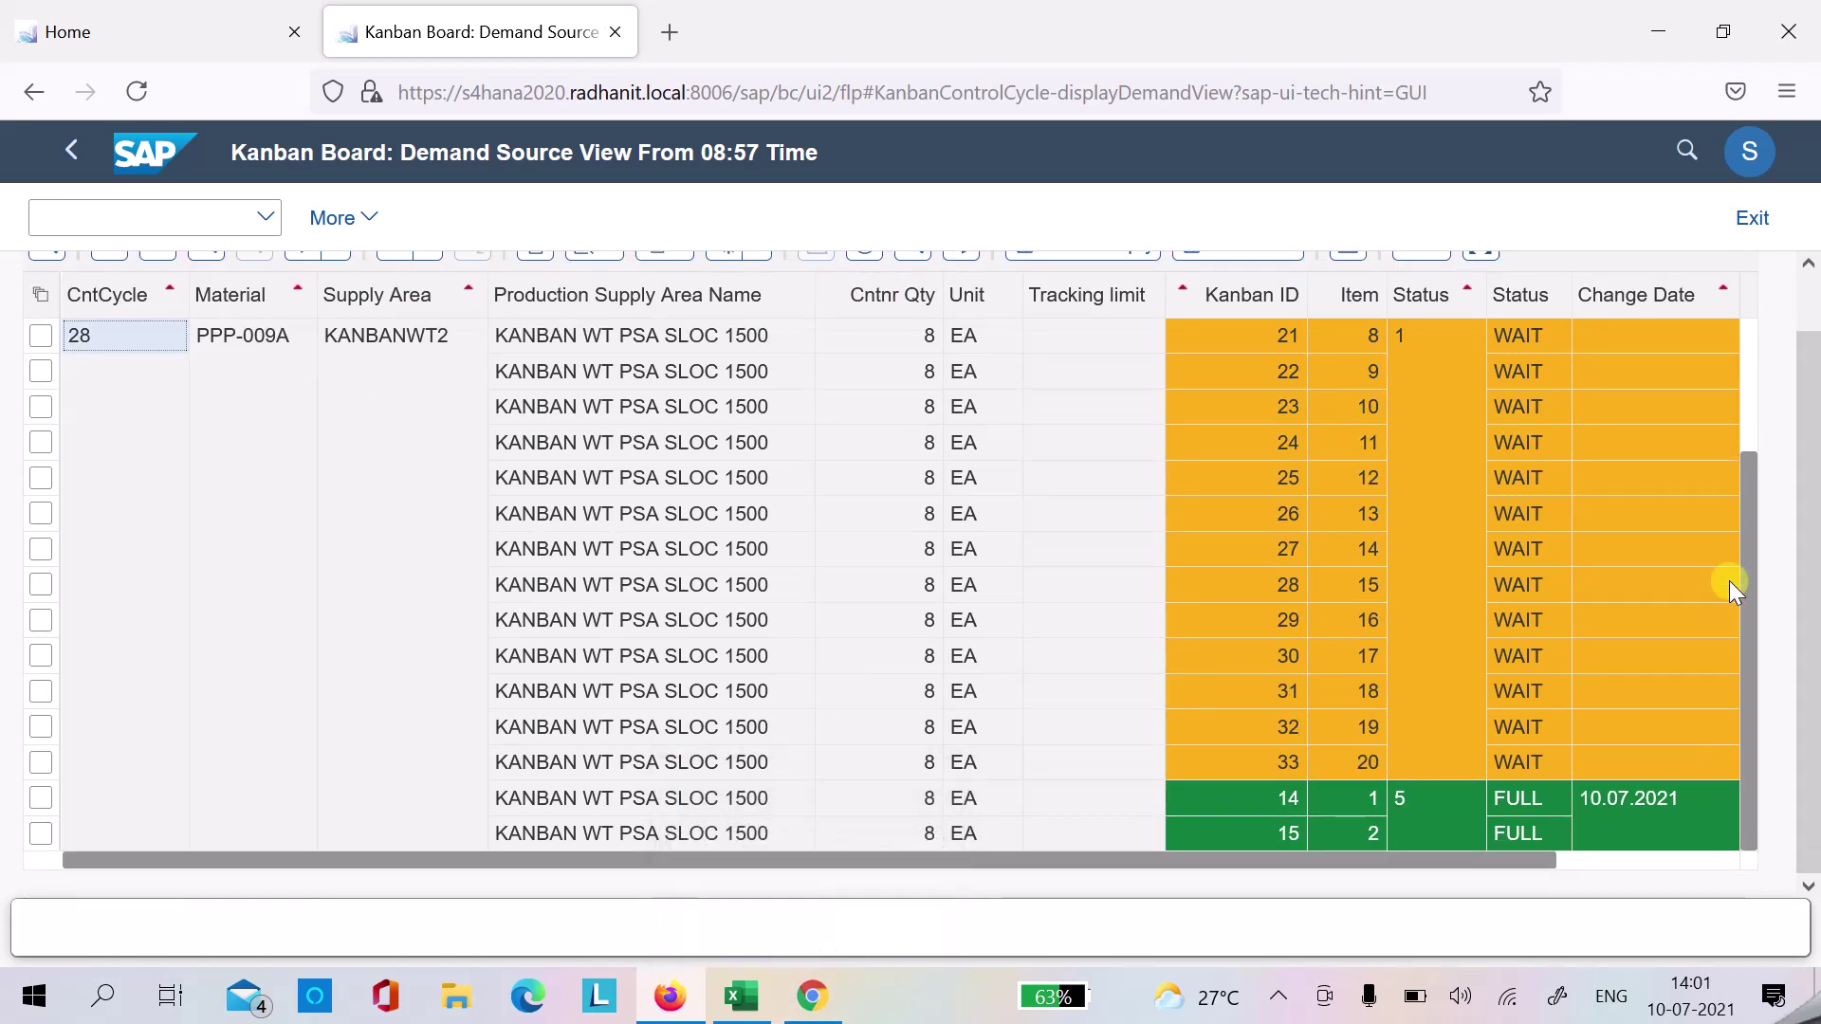
scroll(1812, 555, "down", 1)
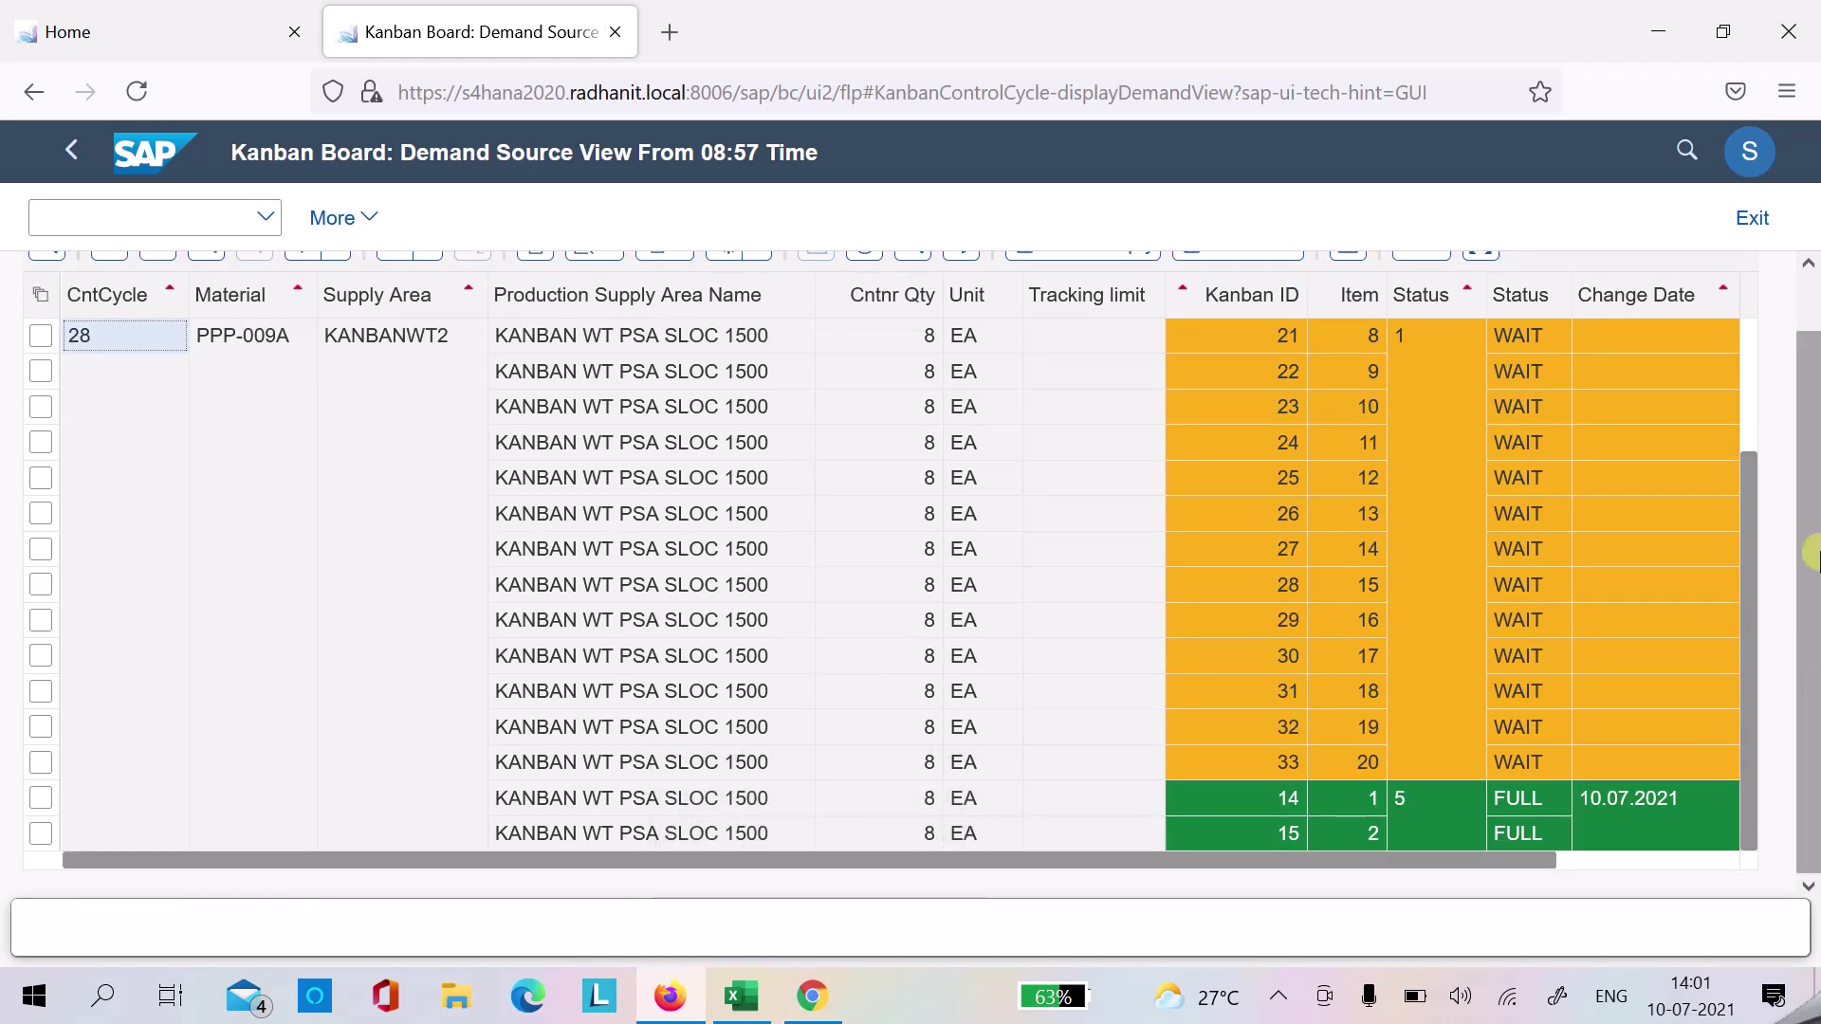
left_click(1273, 831)
left_click(1276, 789)
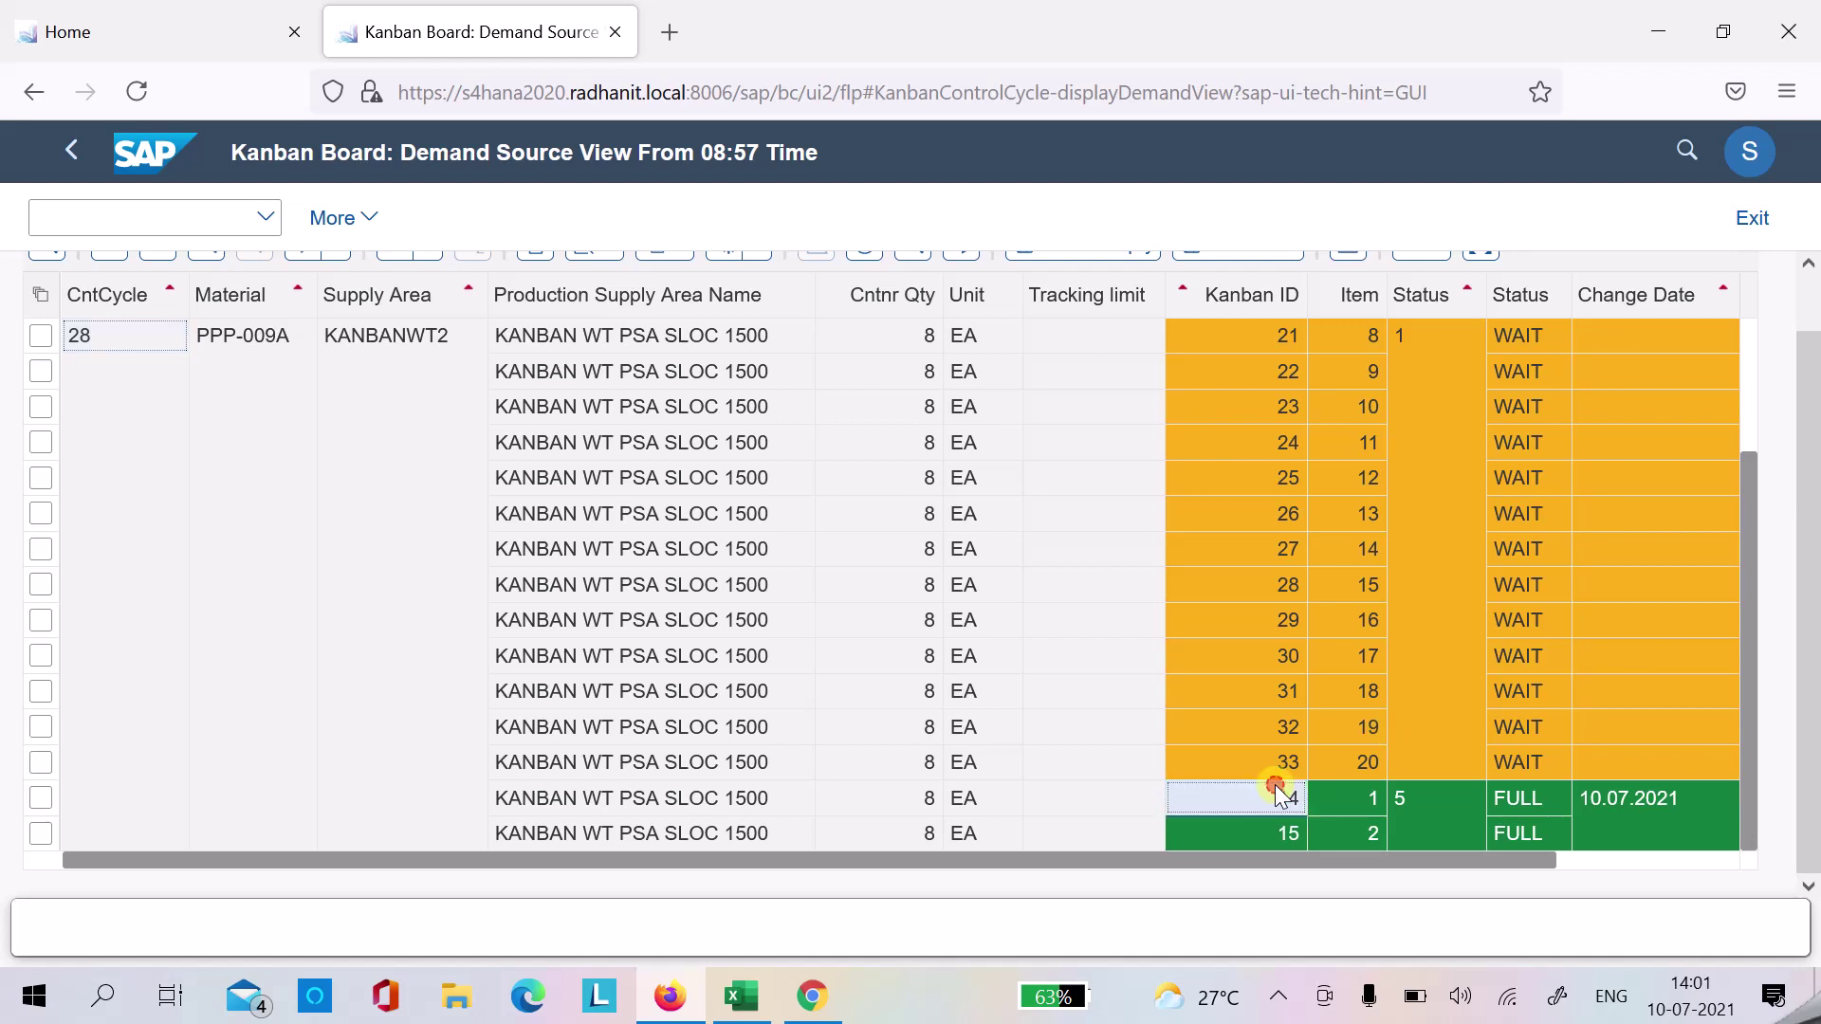
- Run transaction MB51 to list the material documents of PPP-009A in plant 5555 with posting date 10.07.2021
left_click(109, 215)
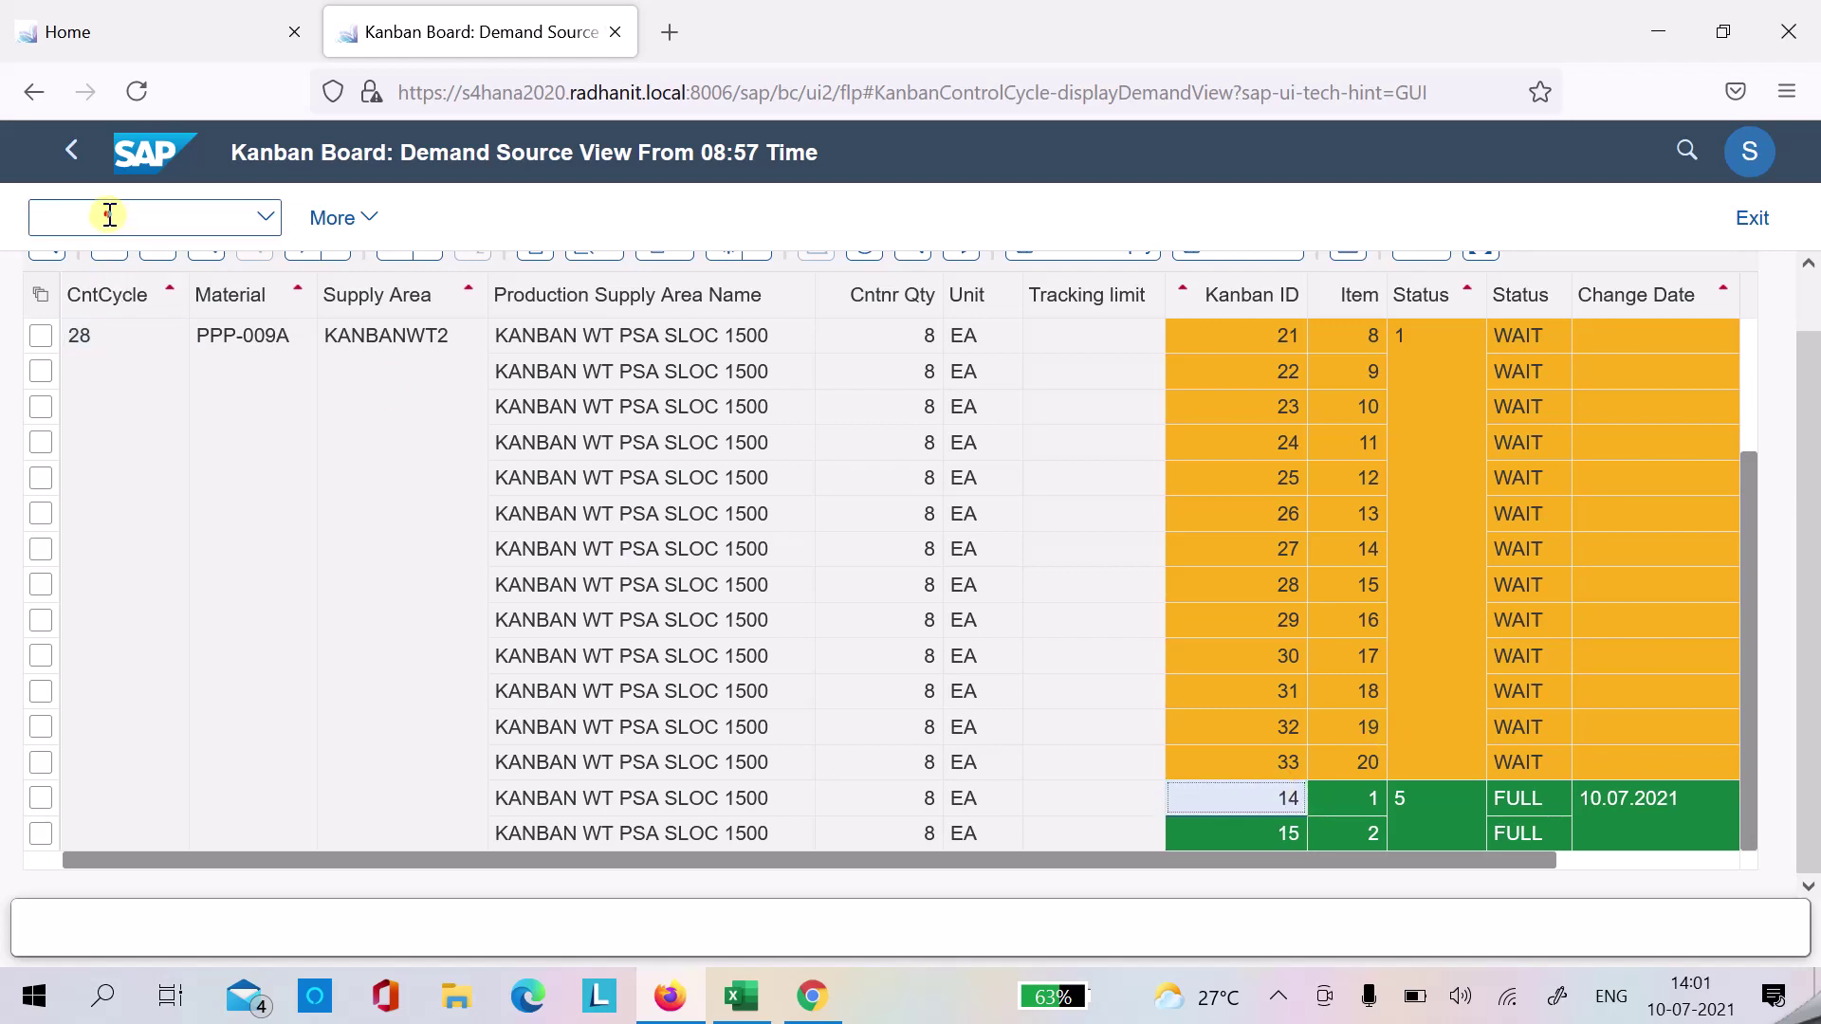
type("/nmb51")
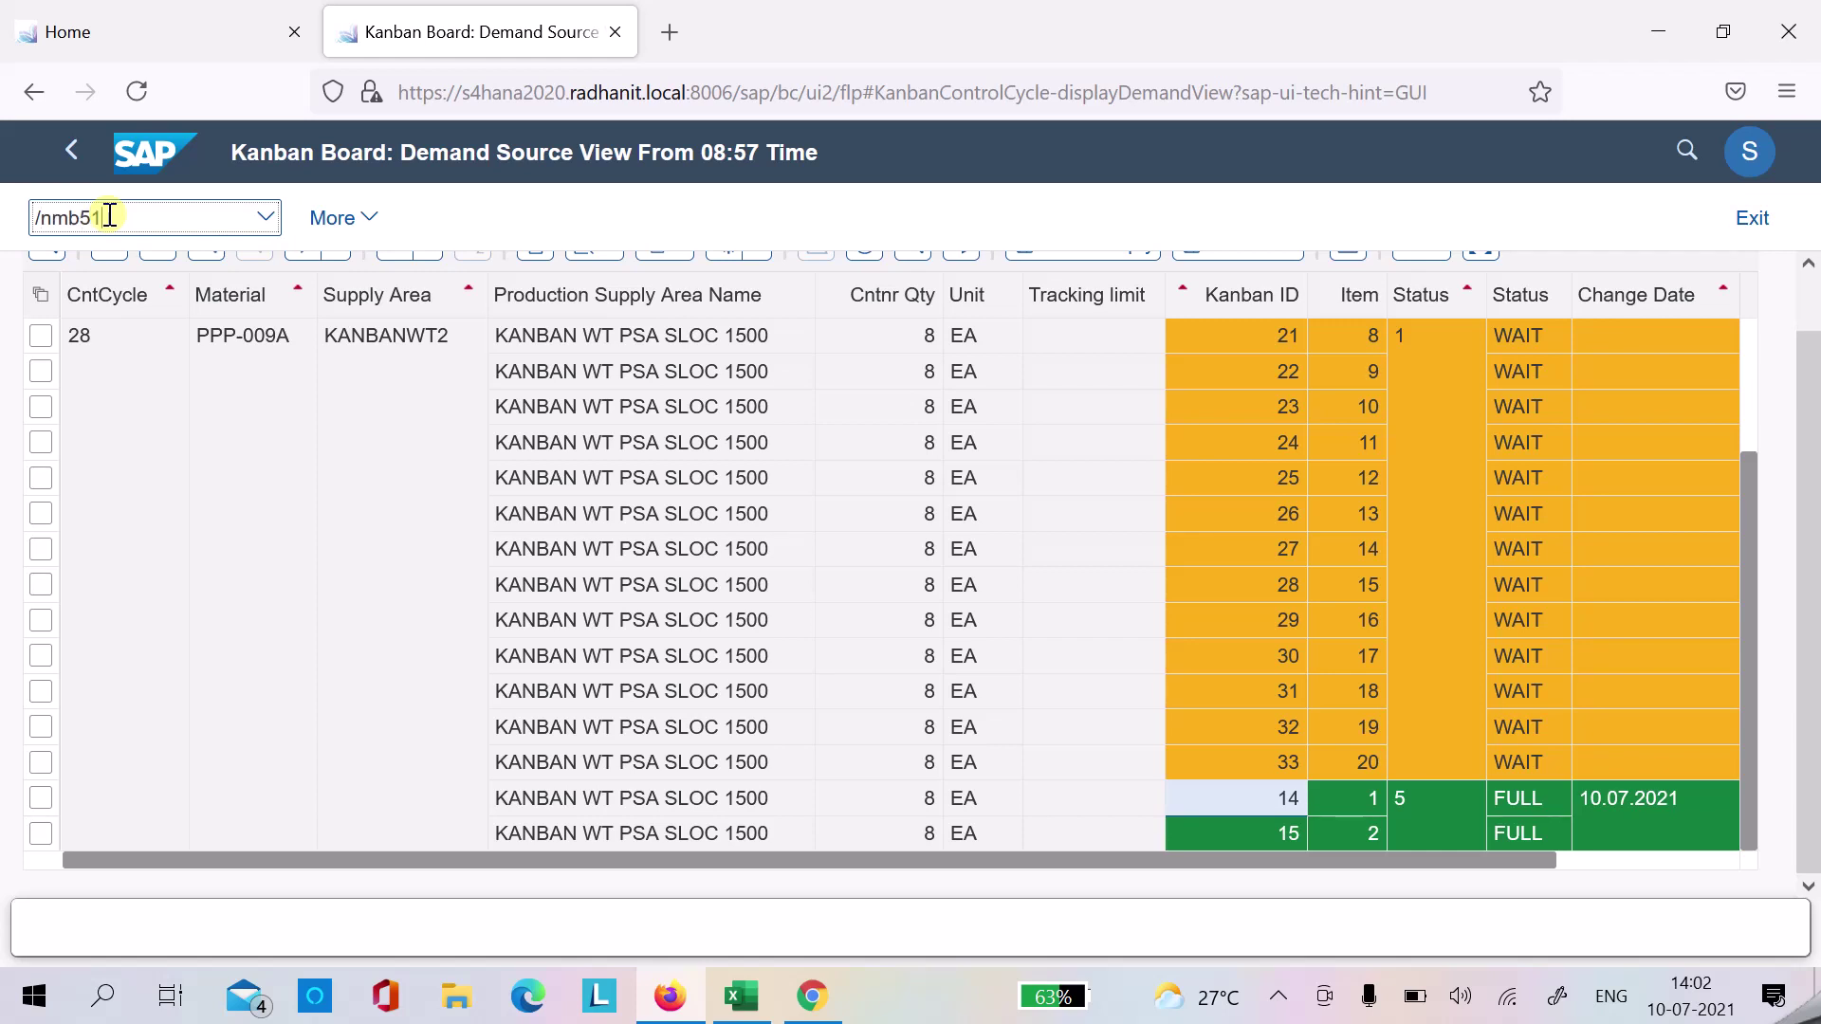
key("Return")
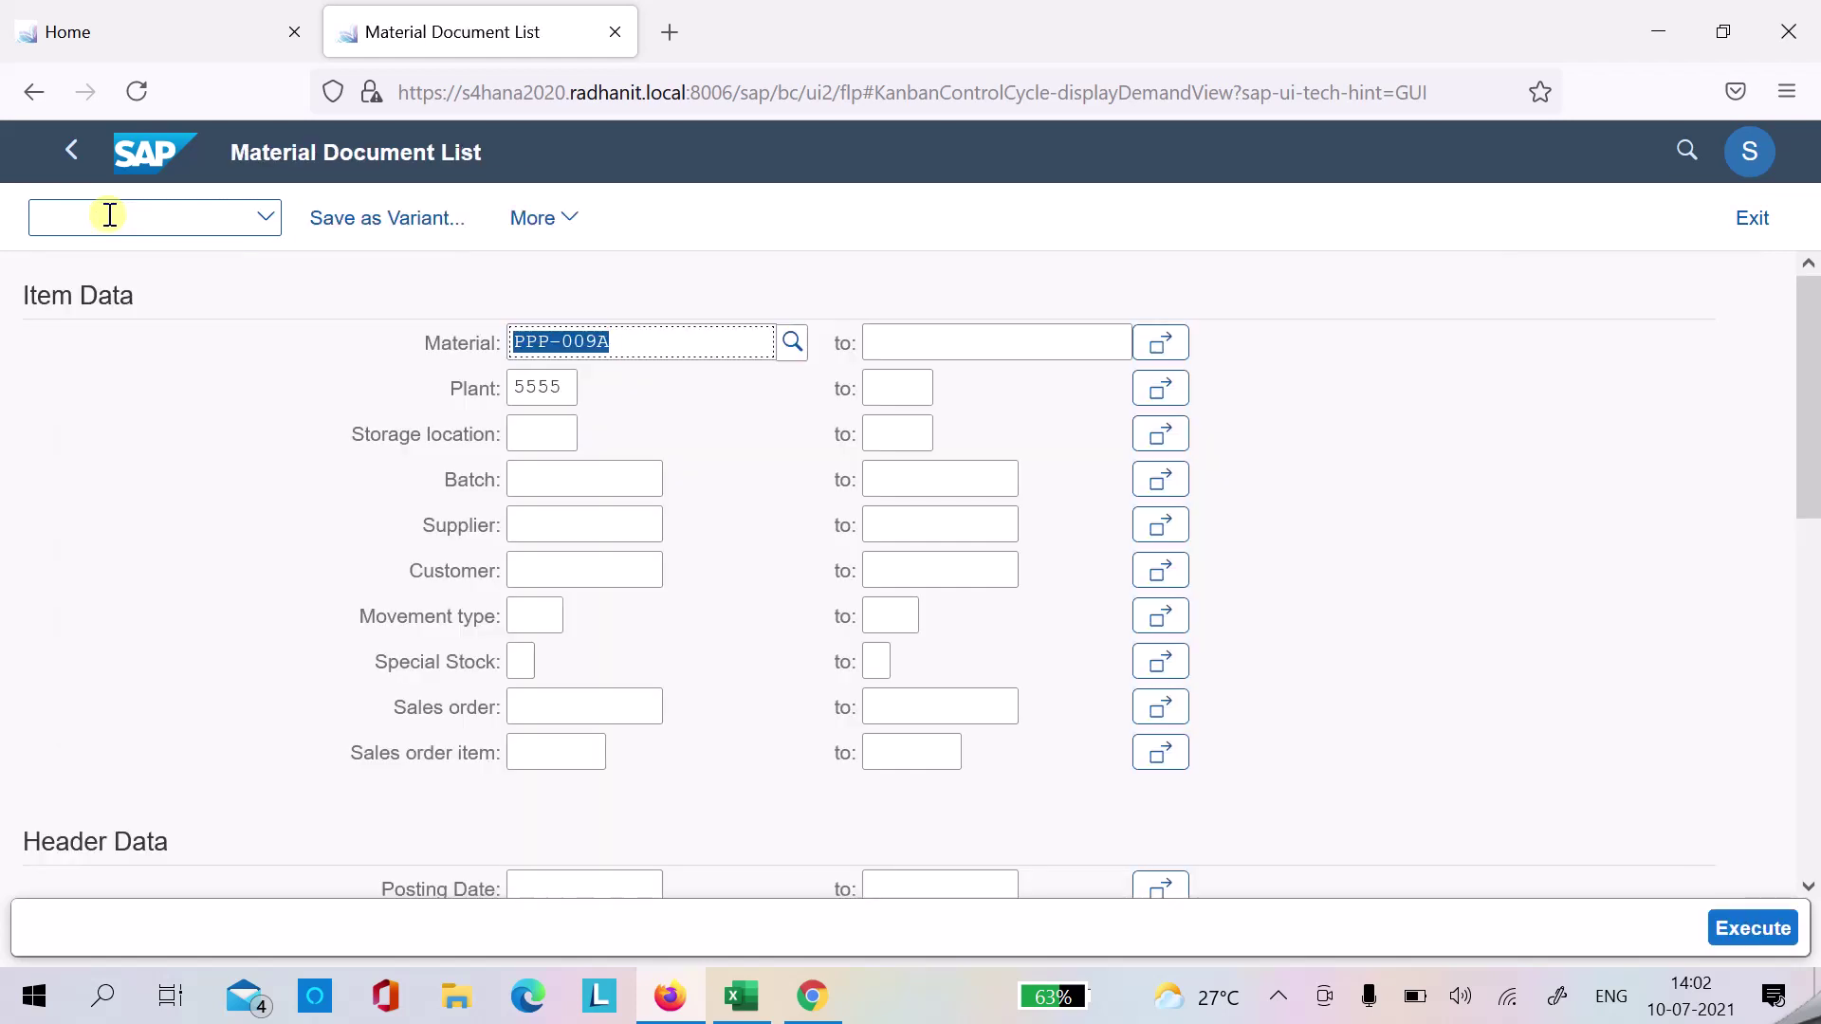
left_click(542, 880)
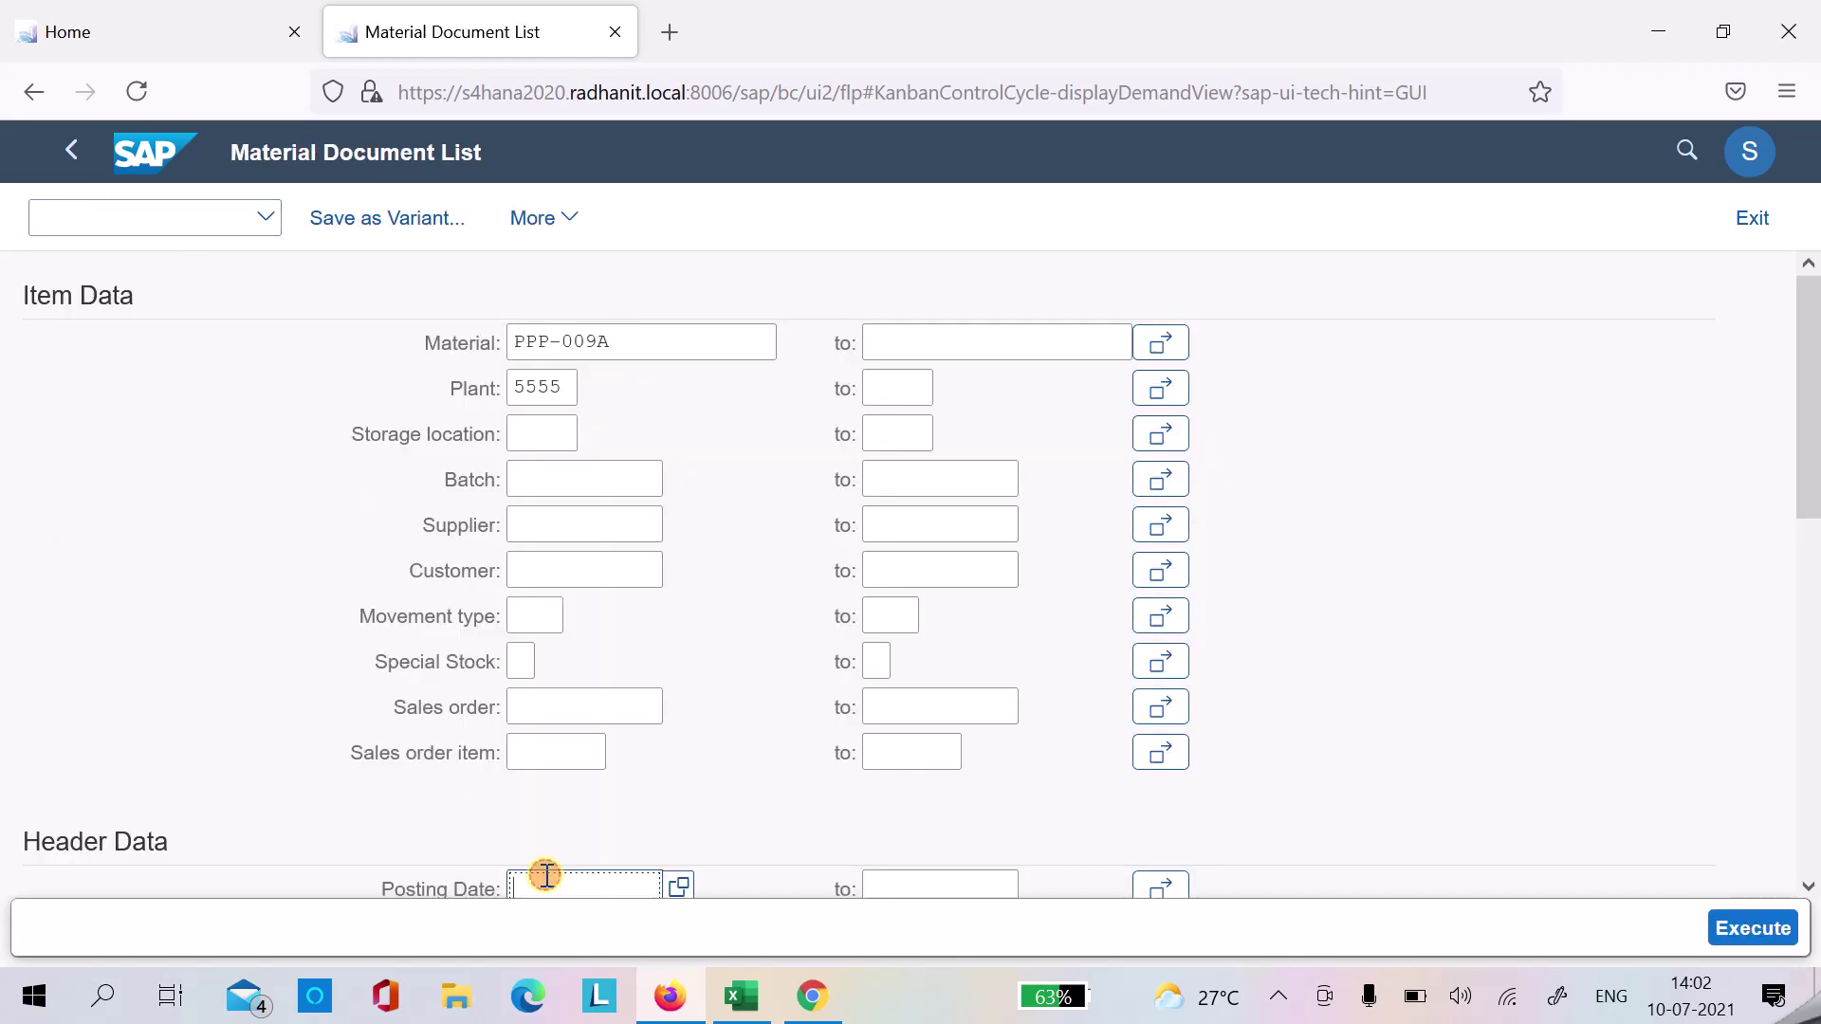
left_click(679, 885)
double_click(911, 681)
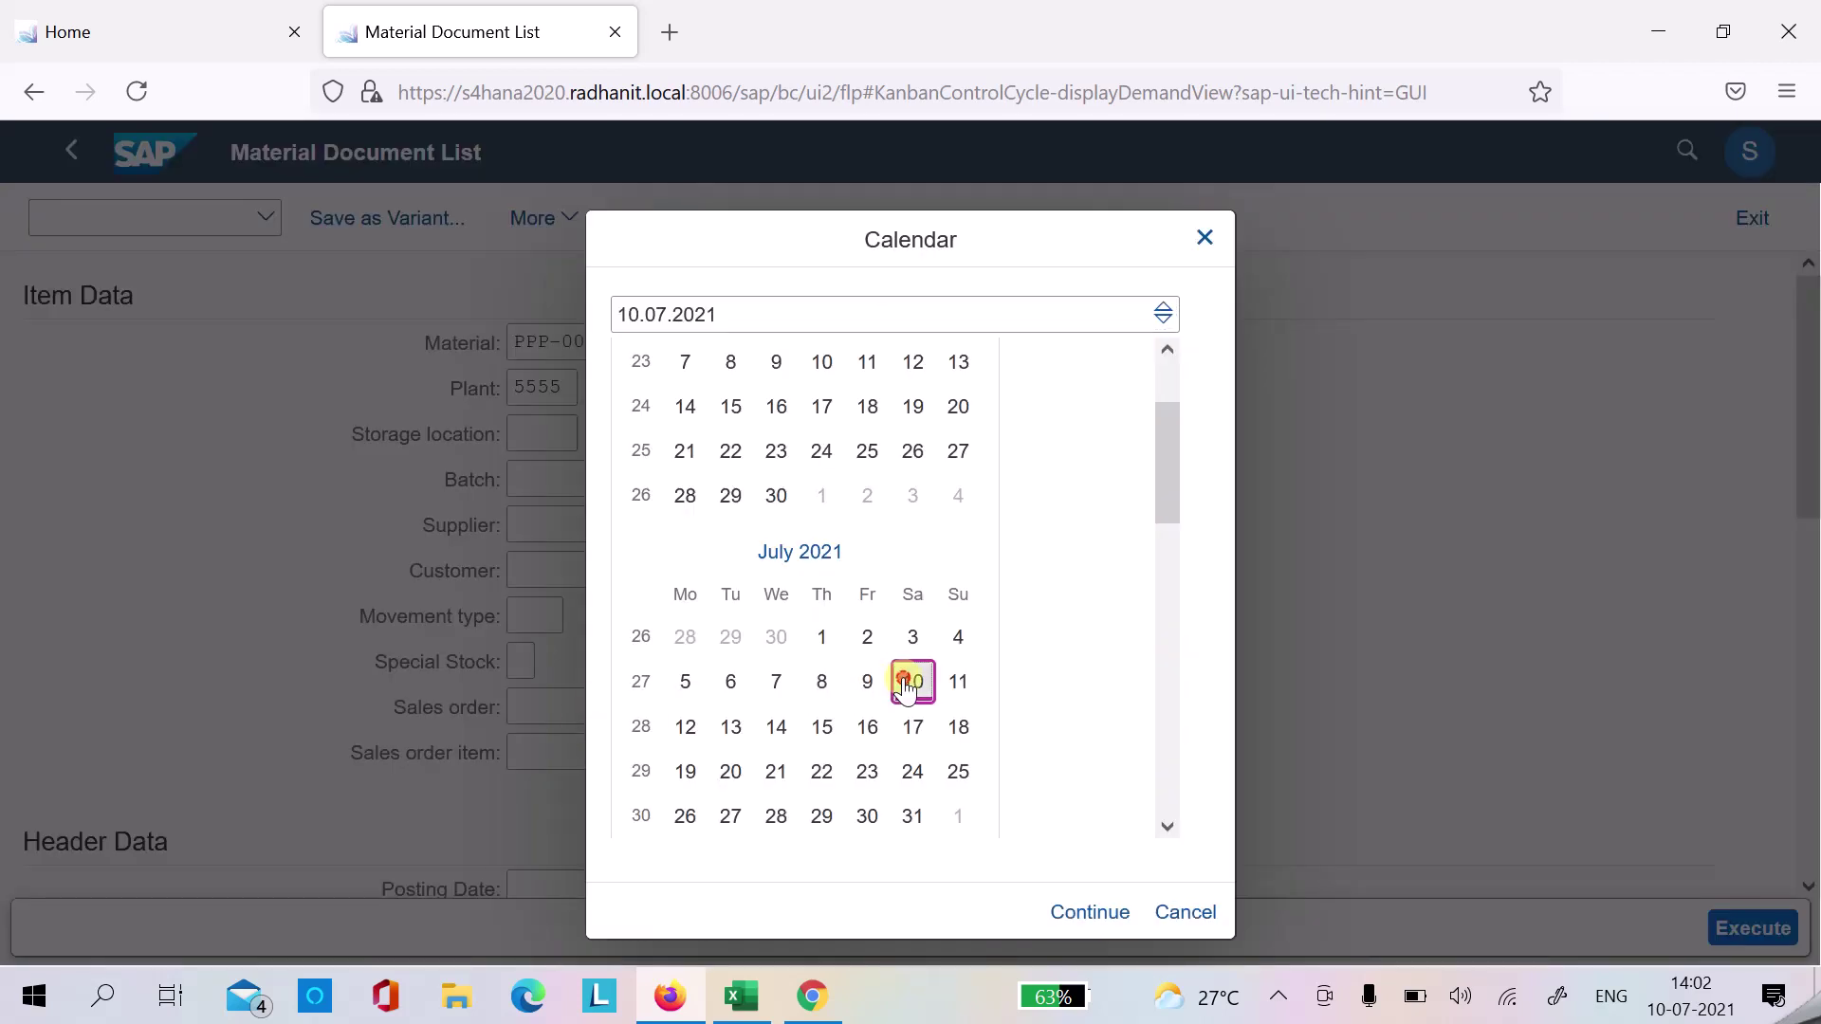
left_click(1753, 927)
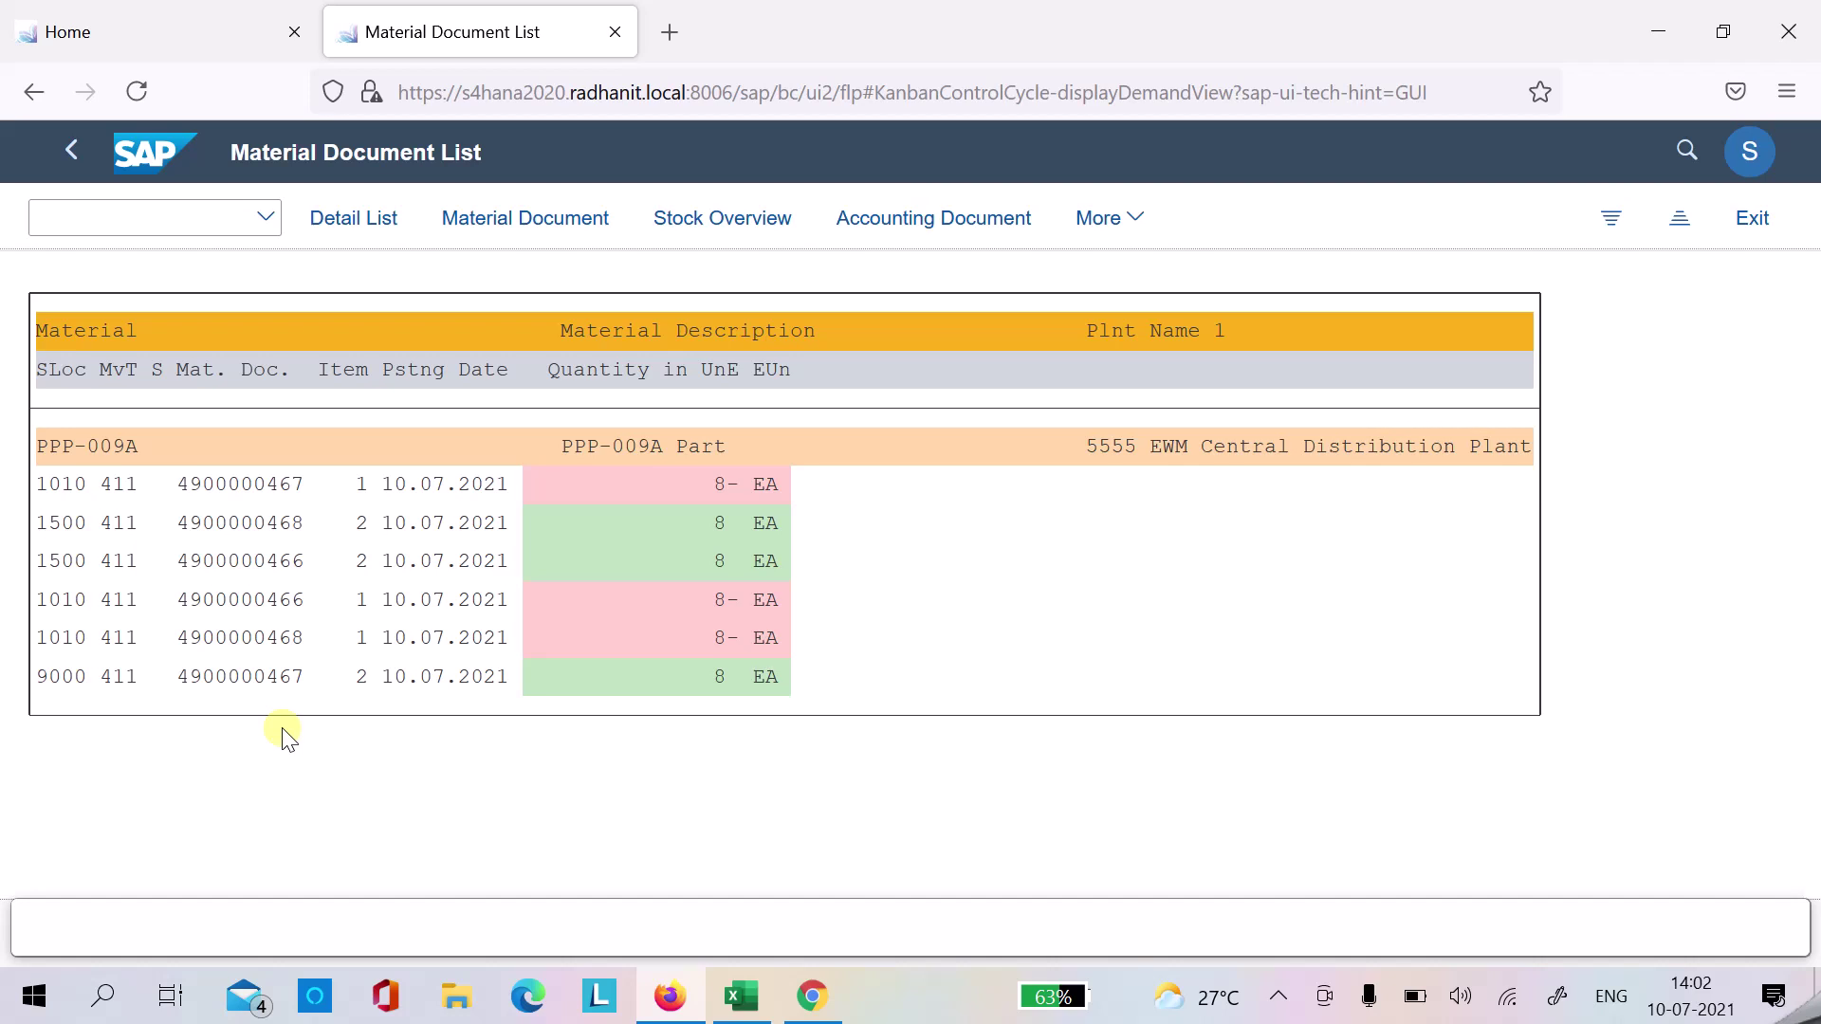
- Open the first material document listed for storage location 1500, examine its material slip and transfer posting, and return to the list
left_click(289, 524)
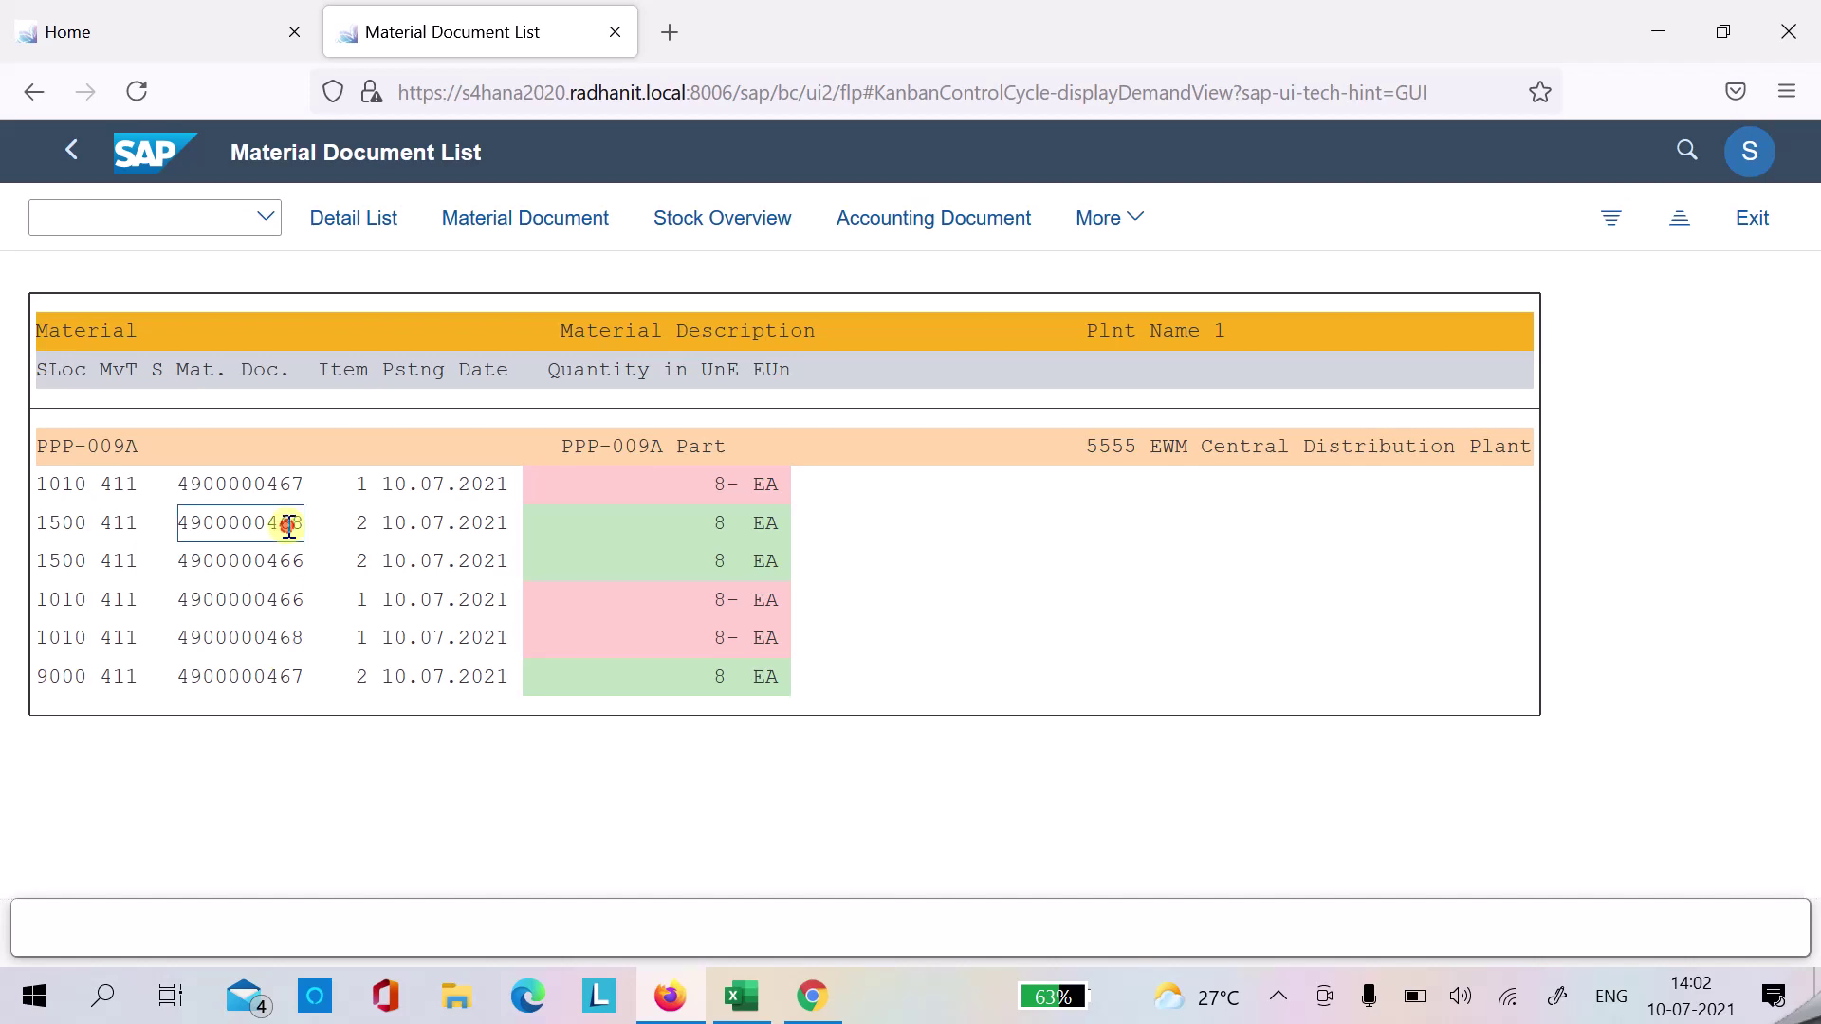
double_click(289, 524)
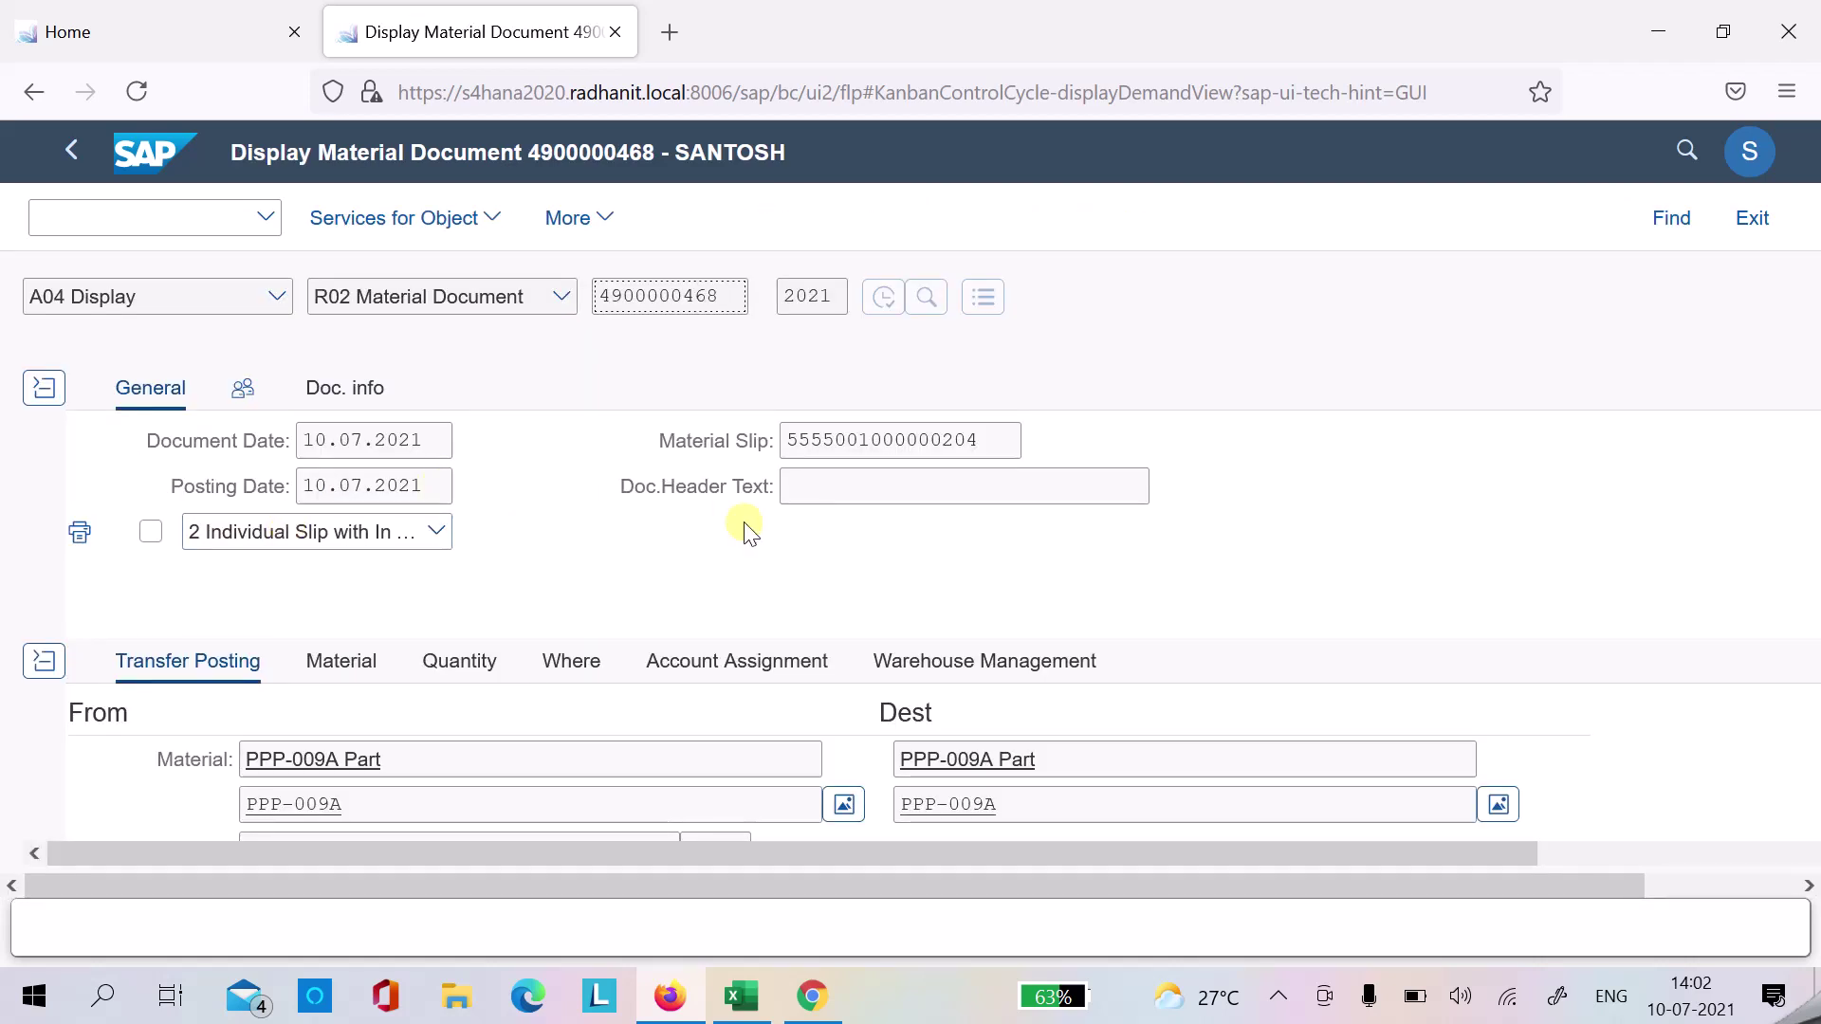
left_click(994, 446)
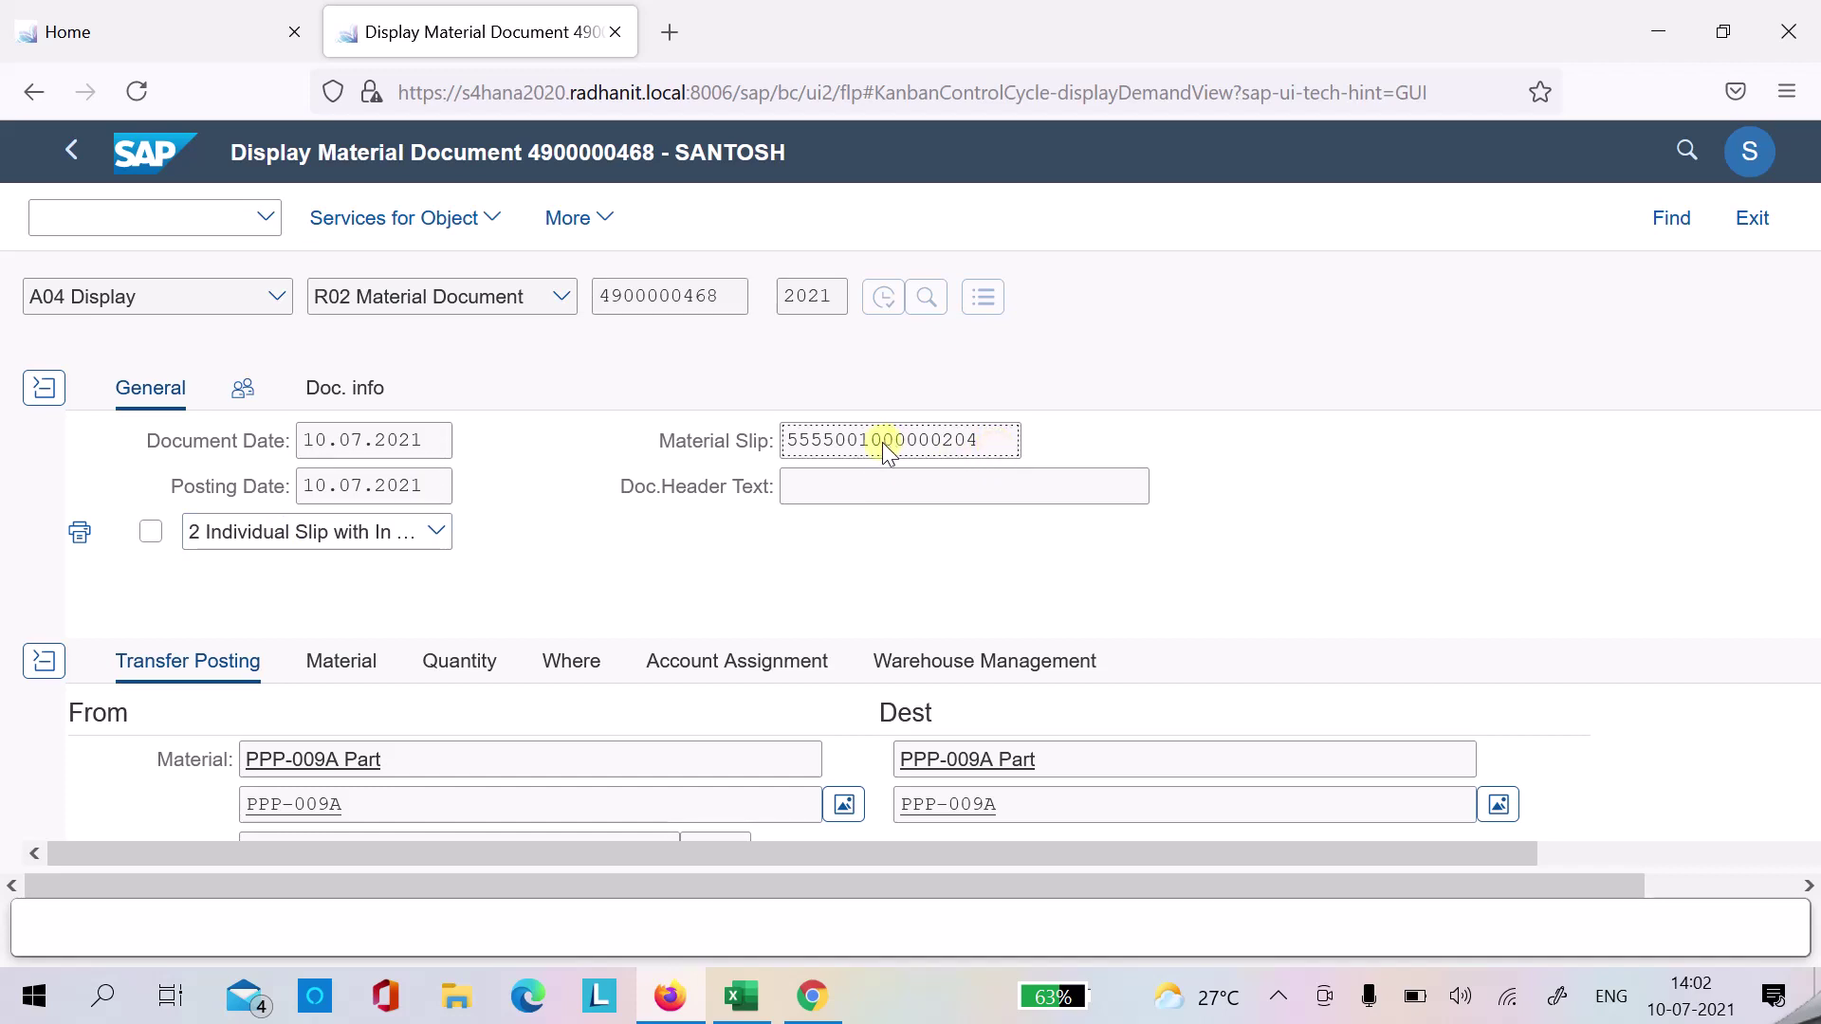
left_click_drag(862, 446, 985, 441)
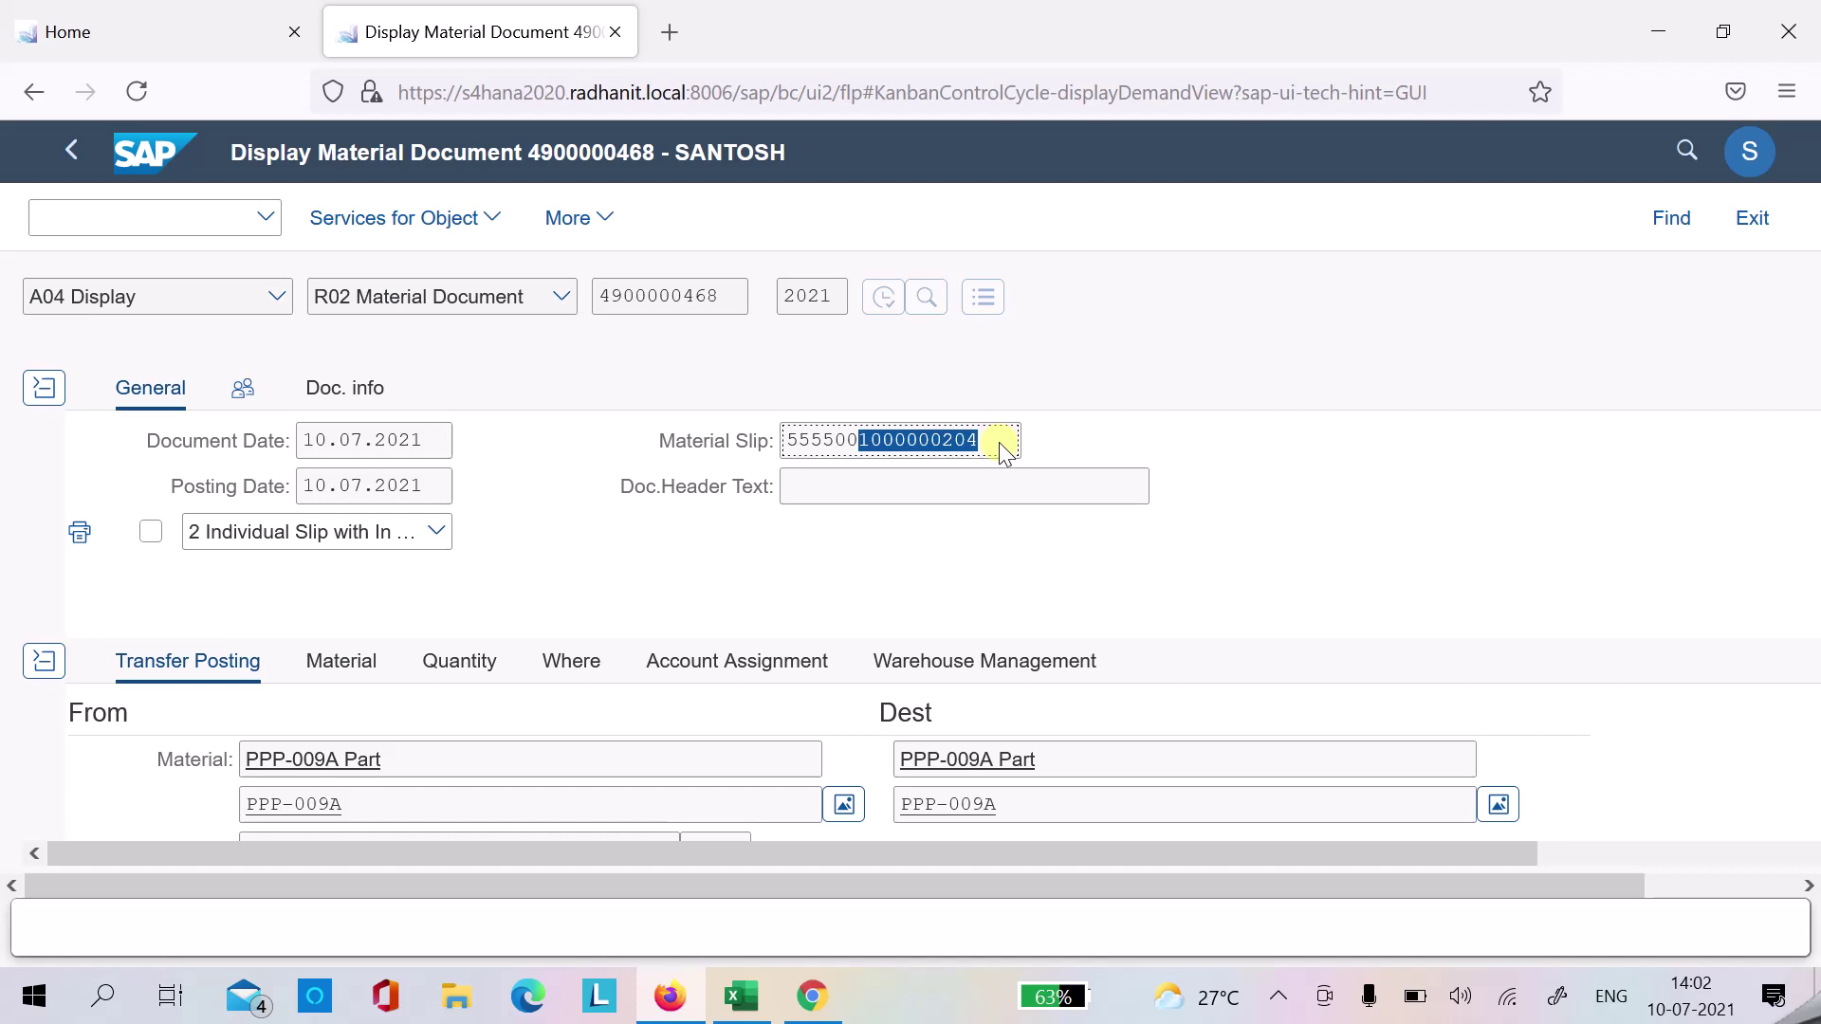
left_click(1129, 452)
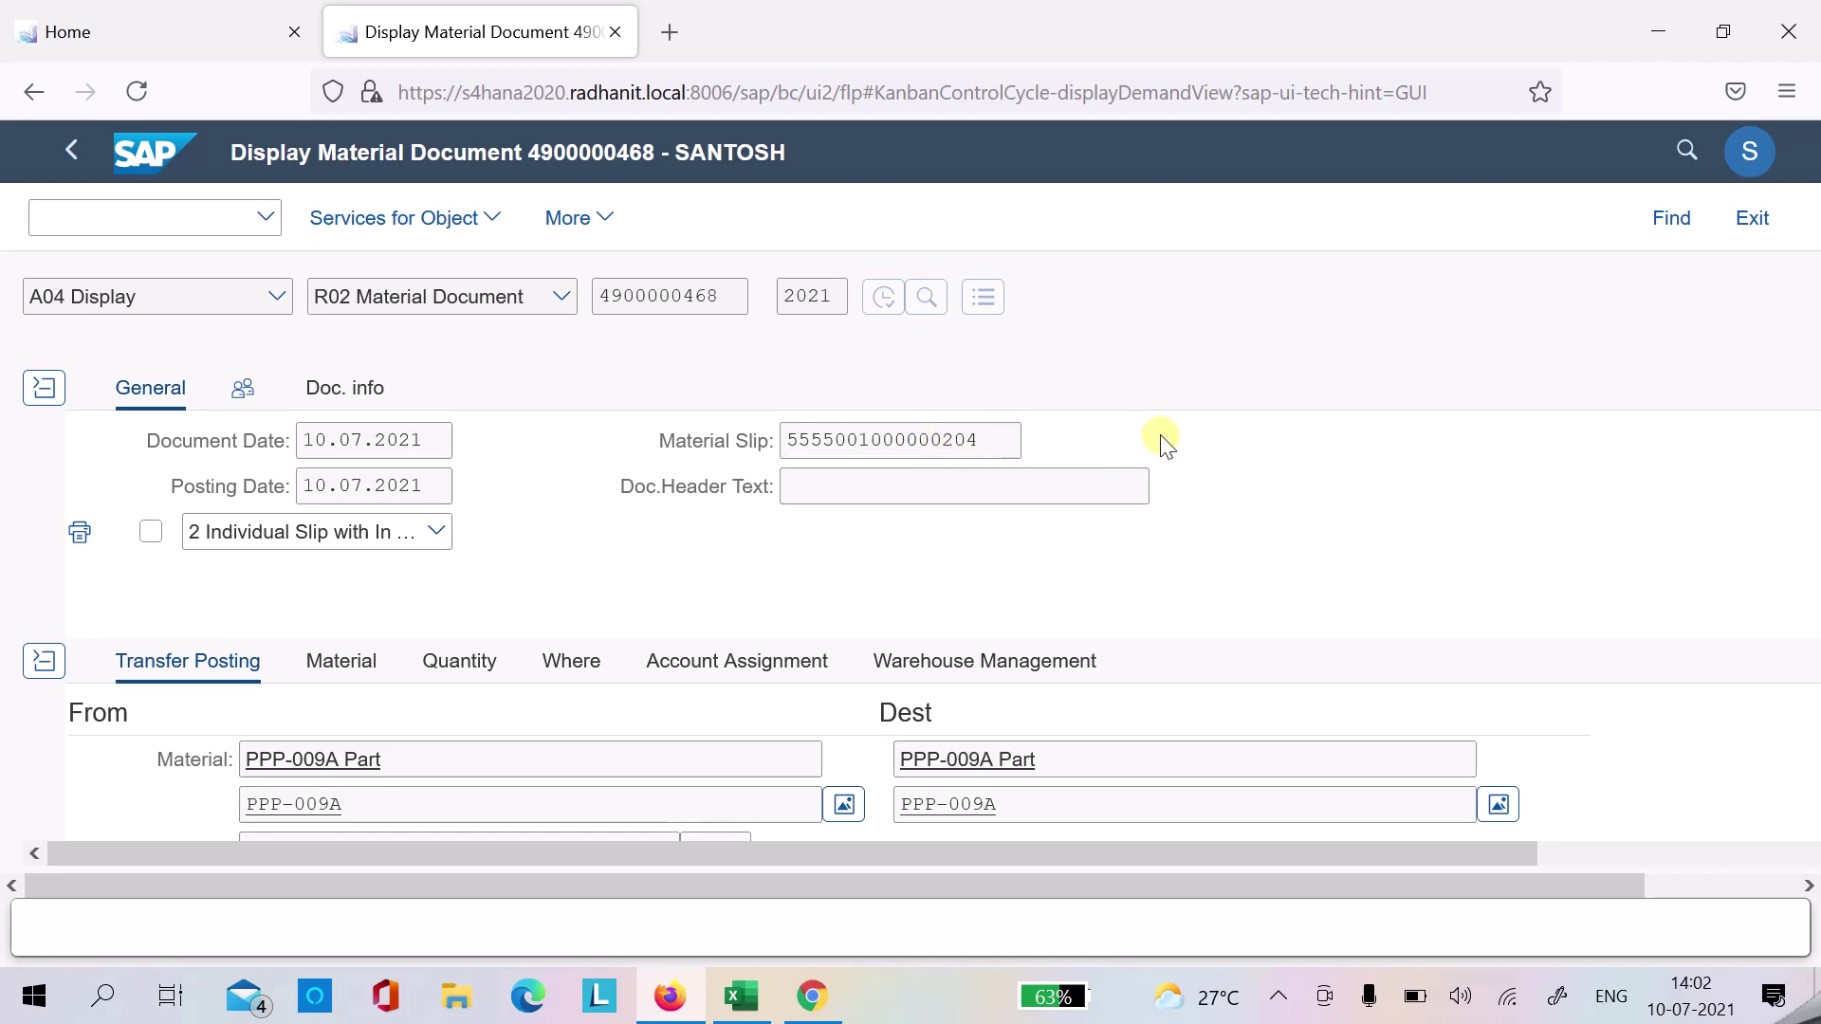
scroll(1756, 577, "down", 5)
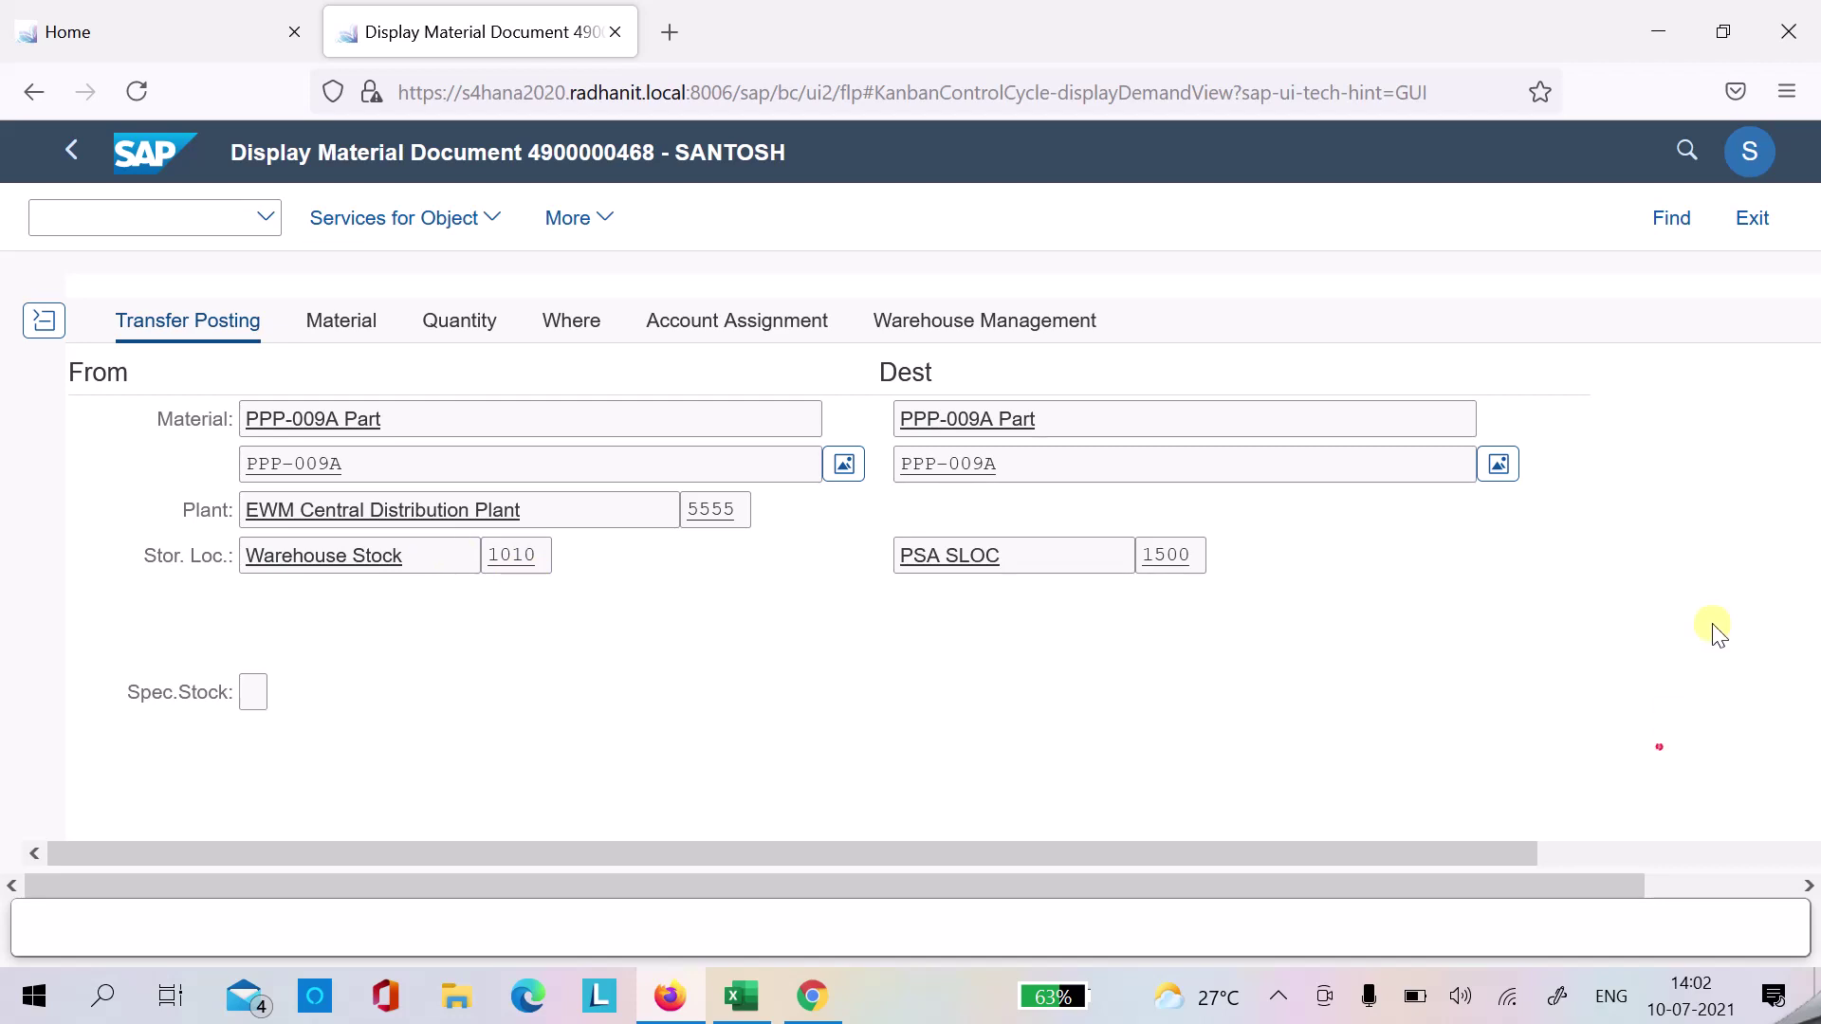
scroll(1715, 630, "down", 5)
scroll(1698, 737, "up", 5)
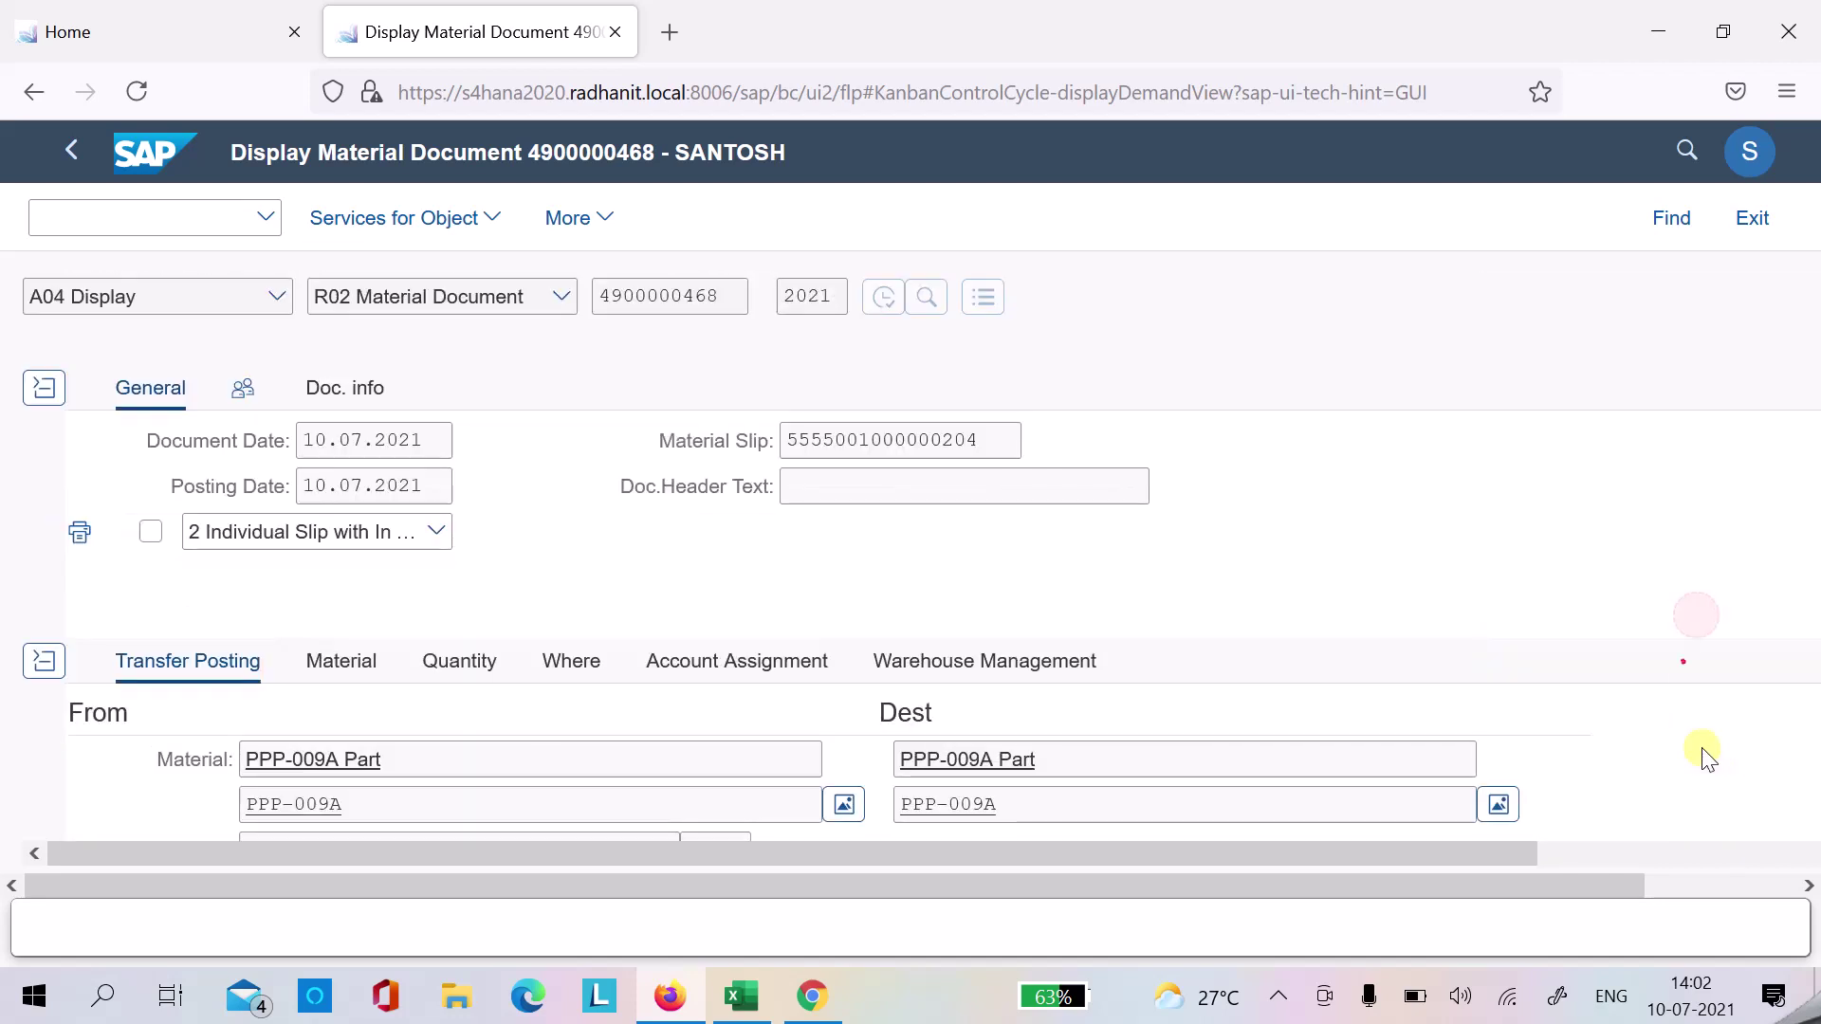
left_click(73, 157)
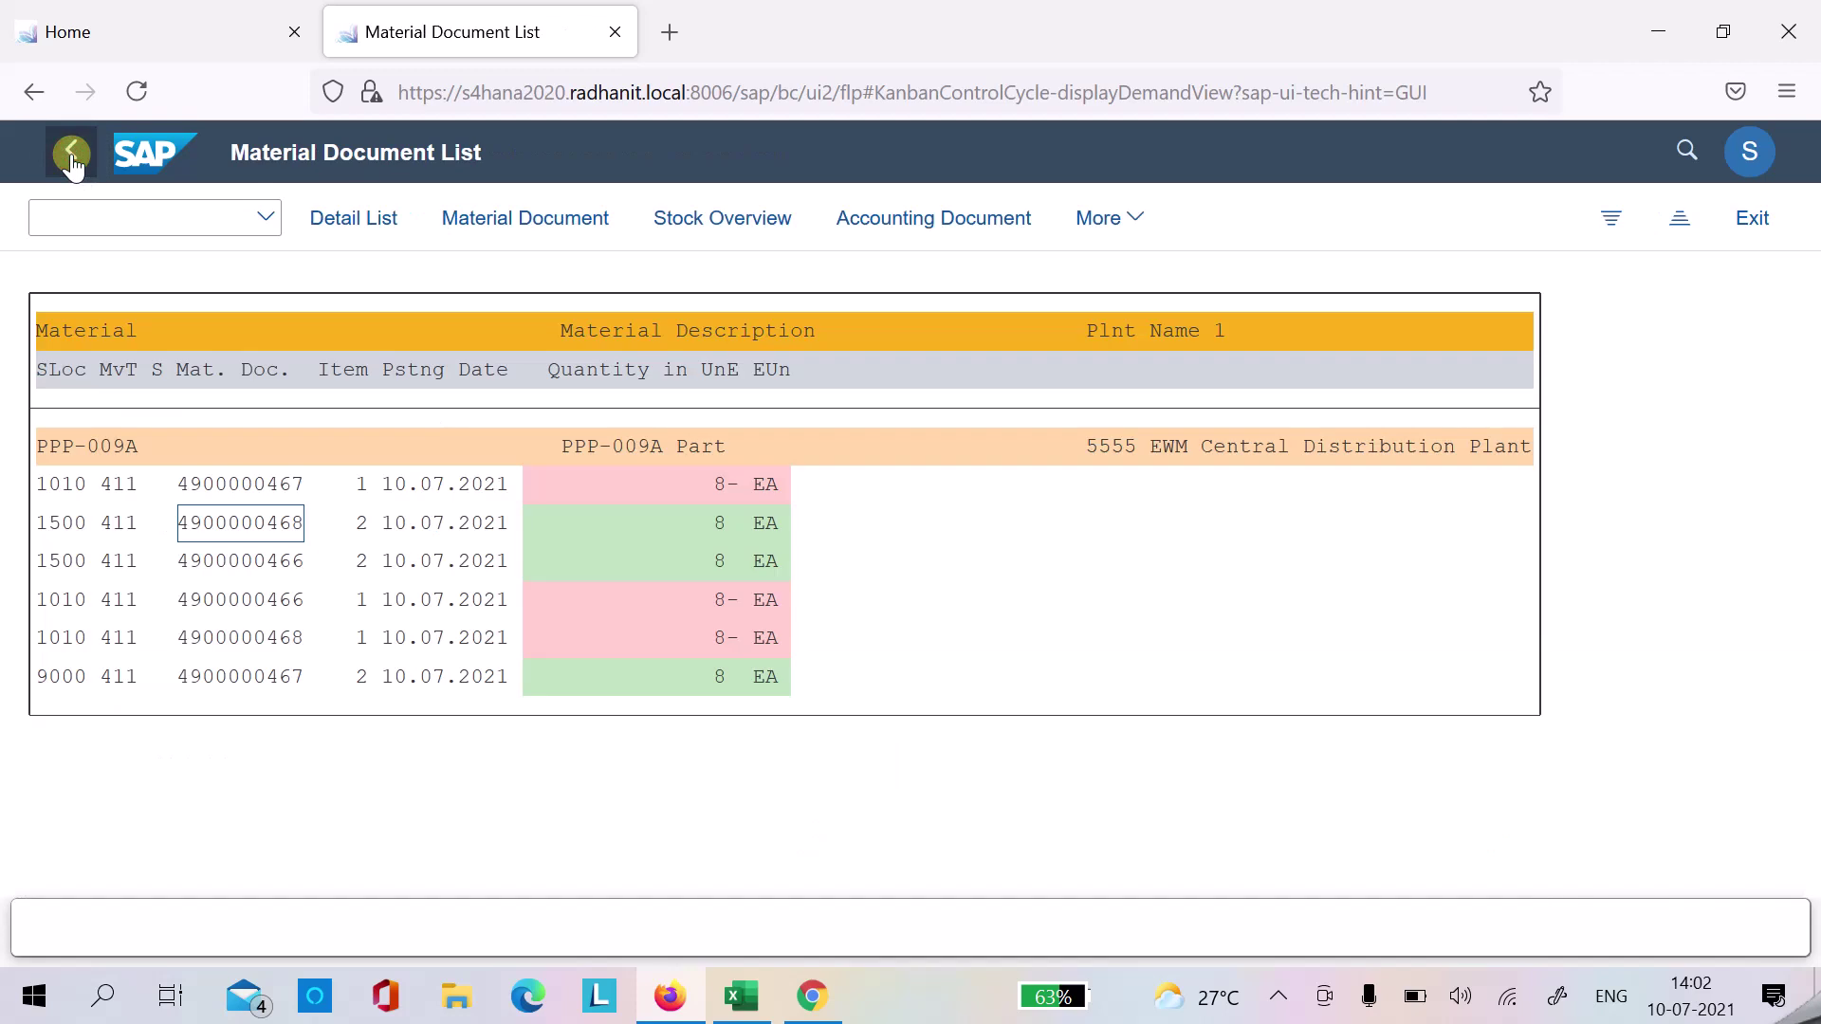
- Switch to the PSA workbook in Excel and compare the PSA IM SLOC 9000 block with PSA SLOC 1500
left_click(741, 995)
left_click(1372, 549)
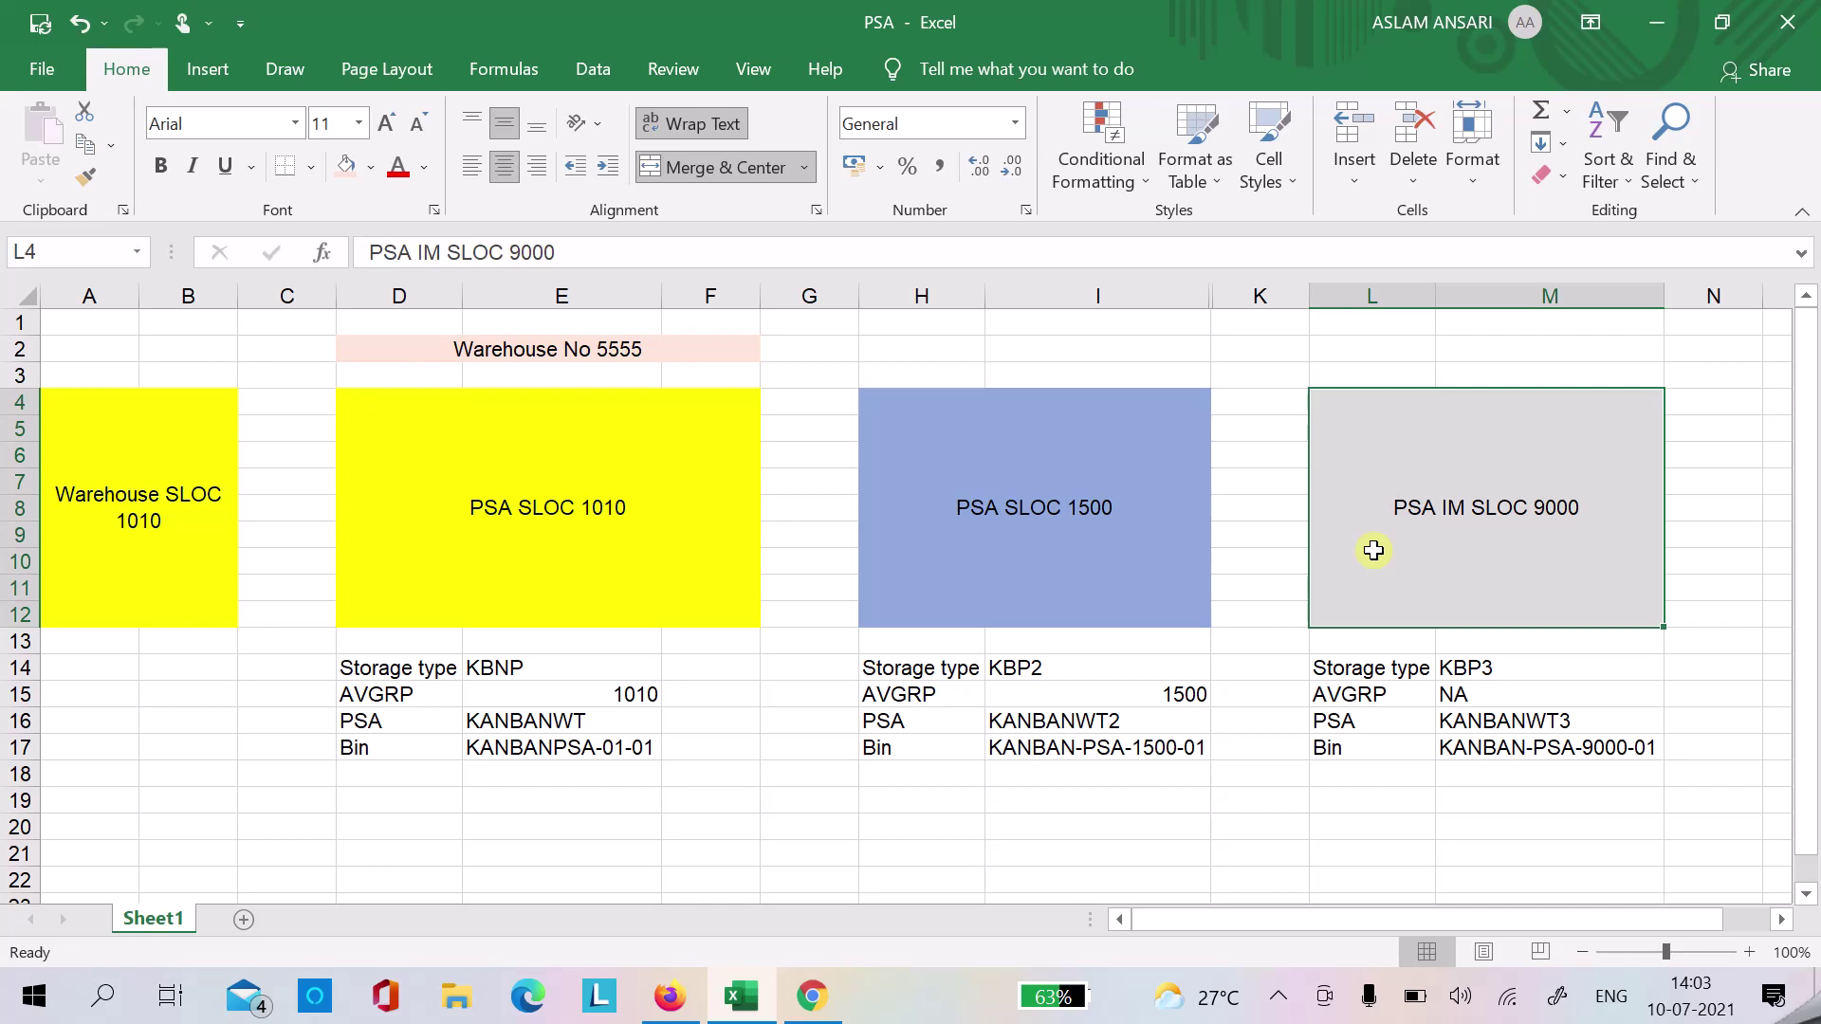
left_click(1093, 545)
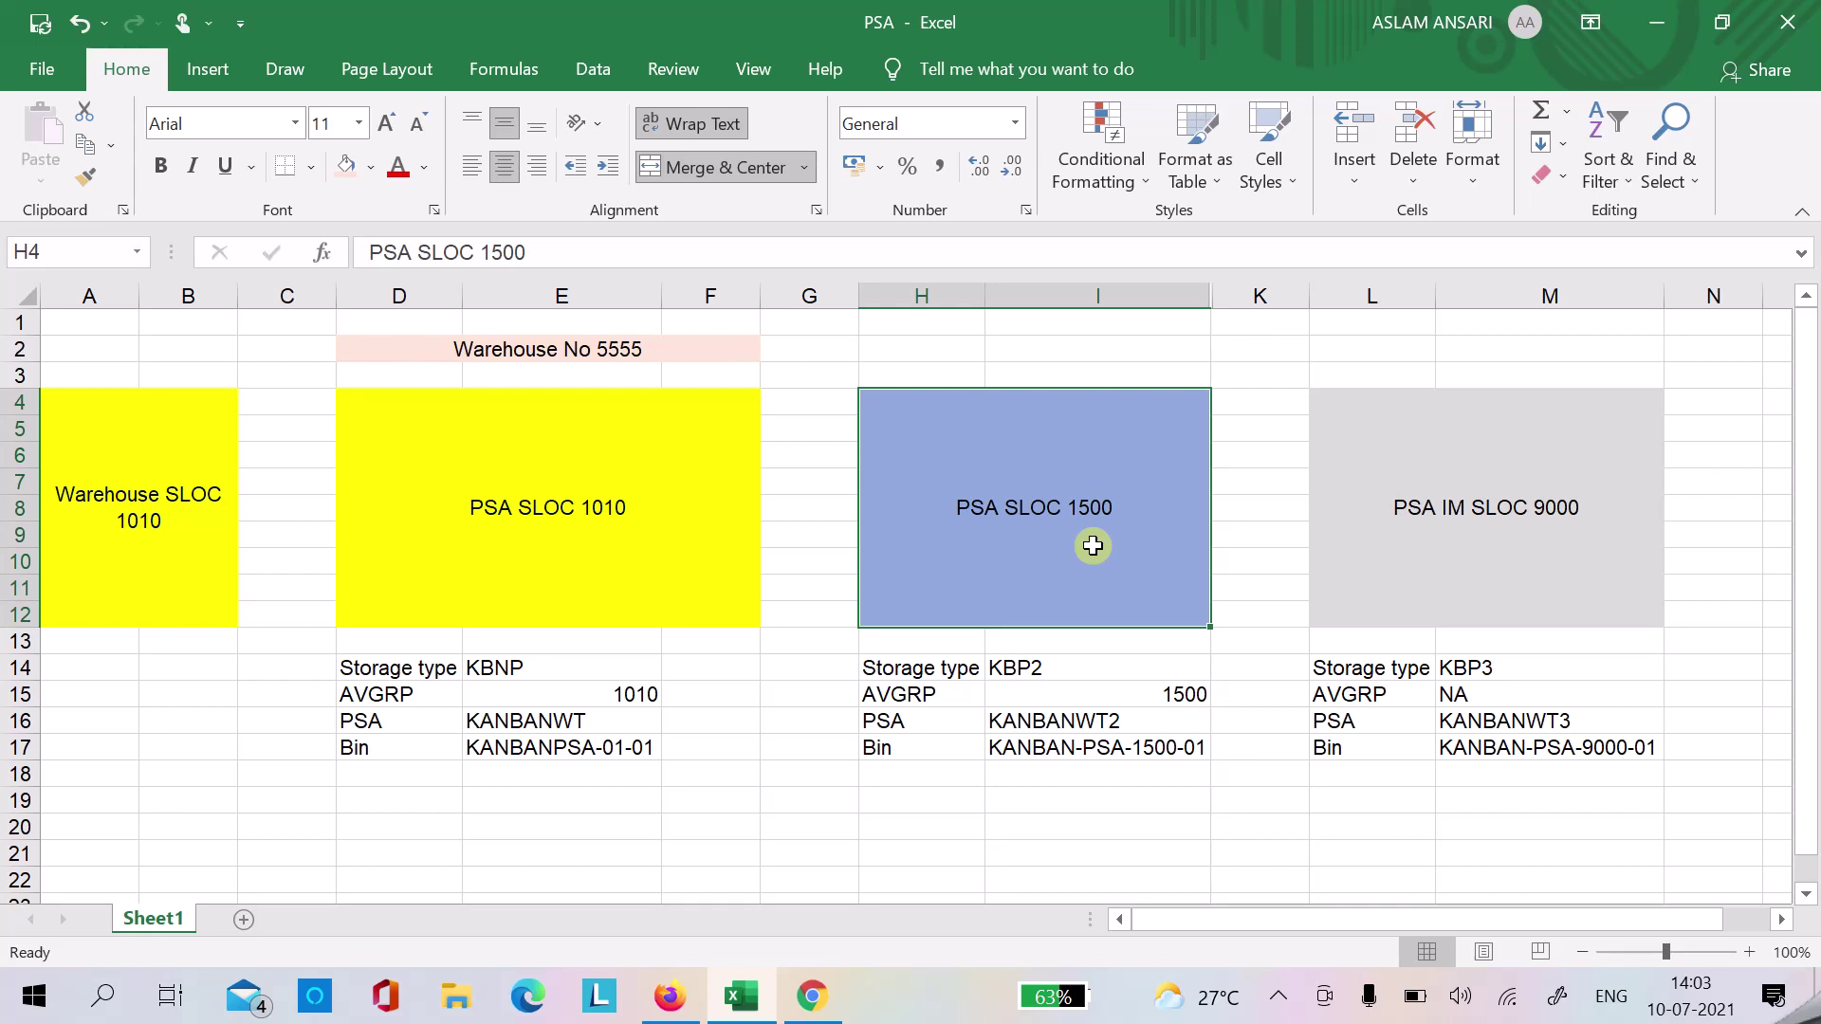
left_click(1514, 512)
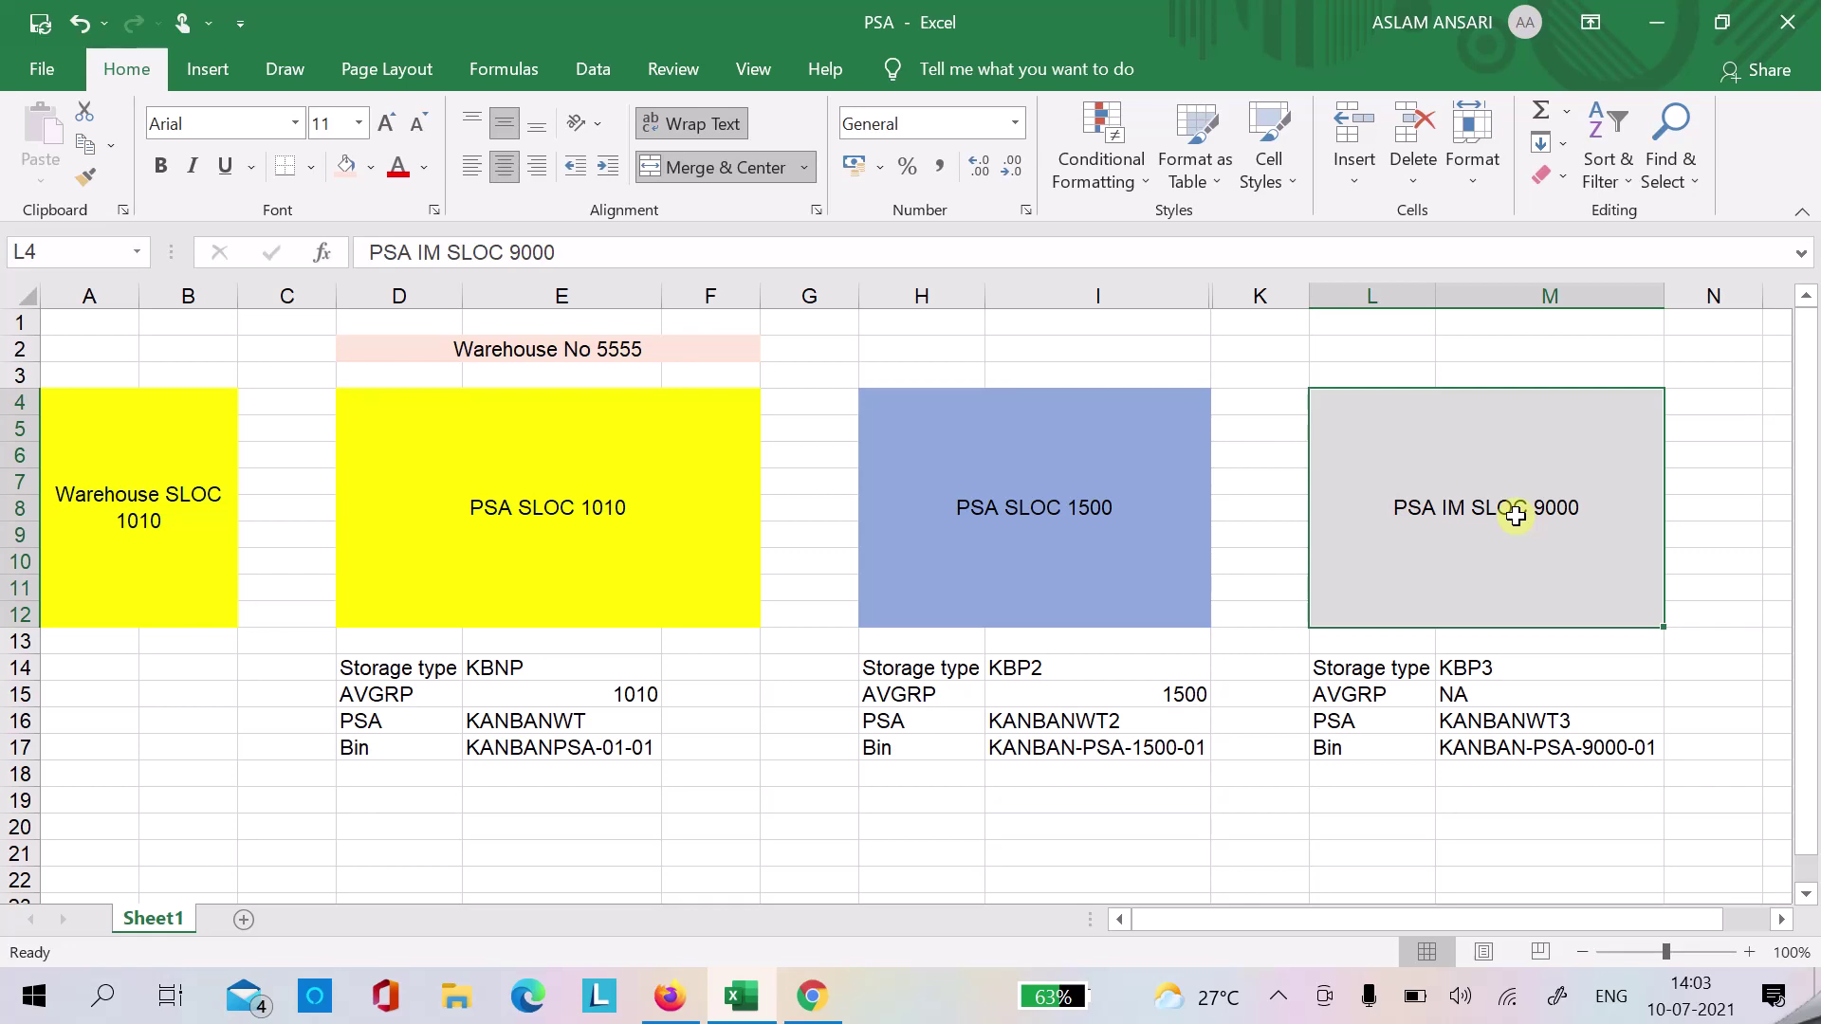
- Review the storage type, AVGRP, PSA and bin entries listed under PSA IM SLOC 9000
key("Down")
key("Down")
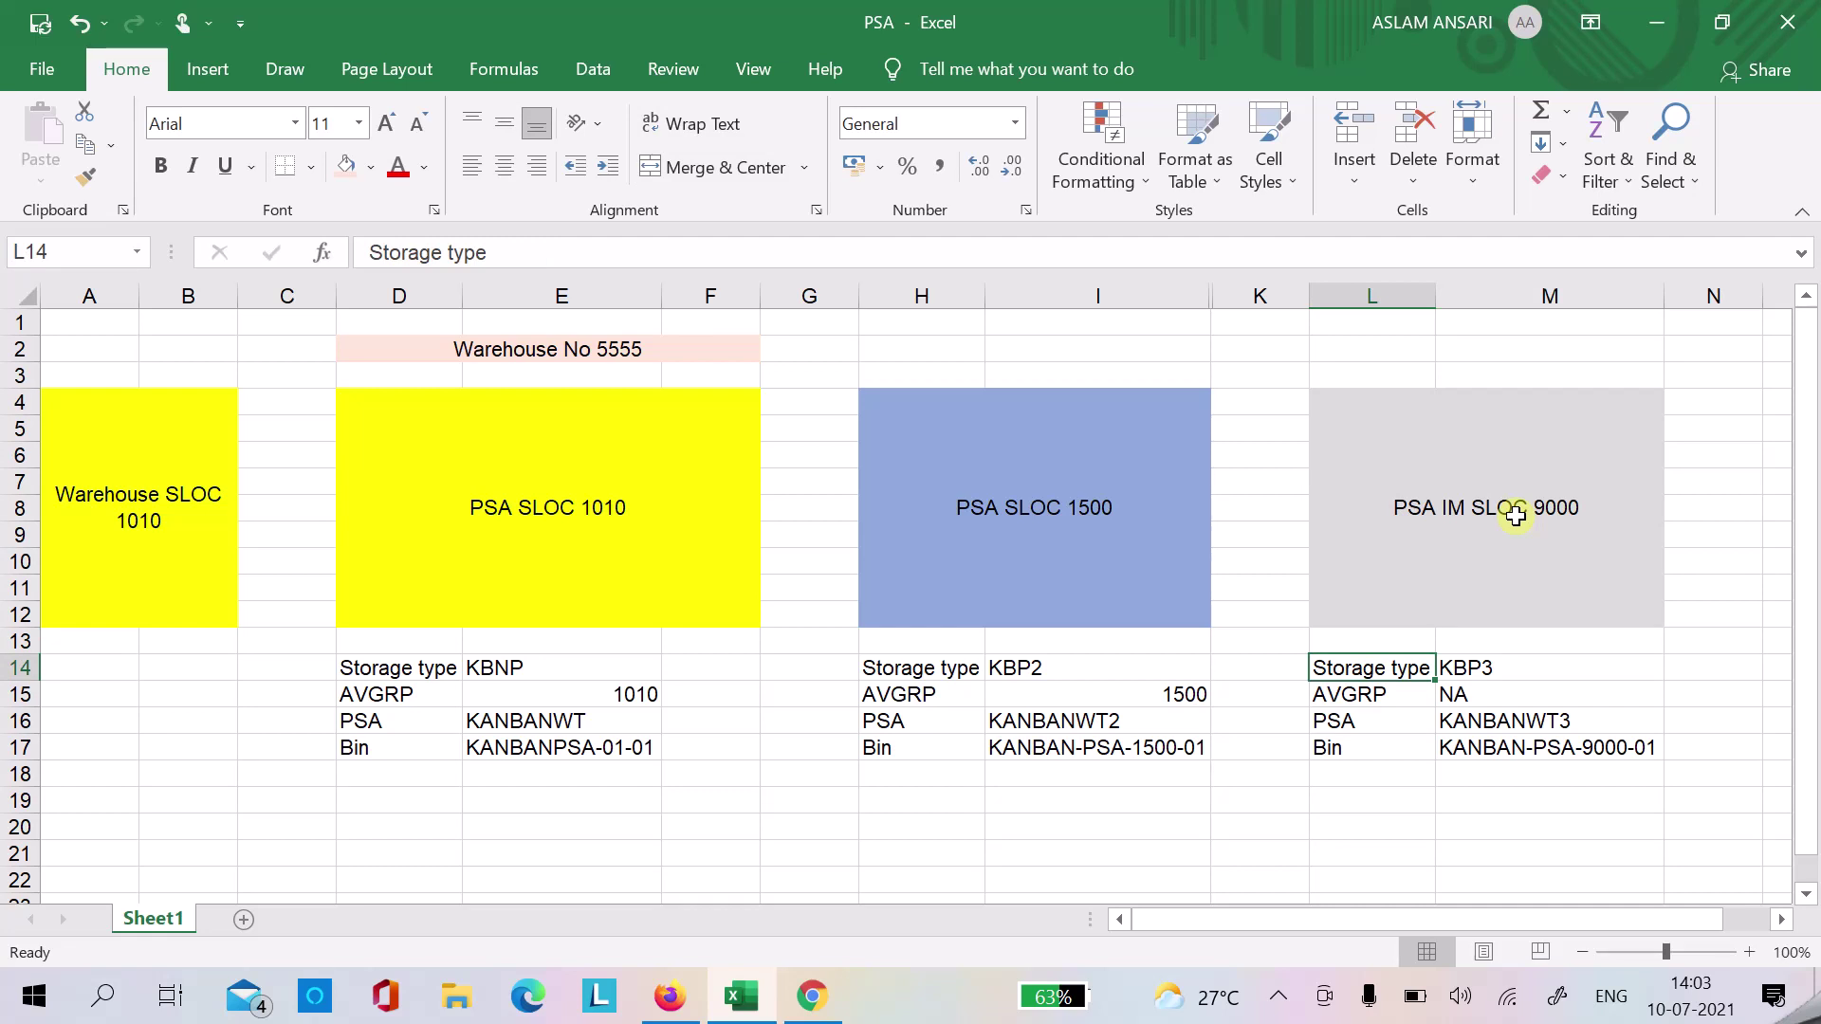
key("Right")
key("Left")
key("Right")
key("Down")
key("Left")
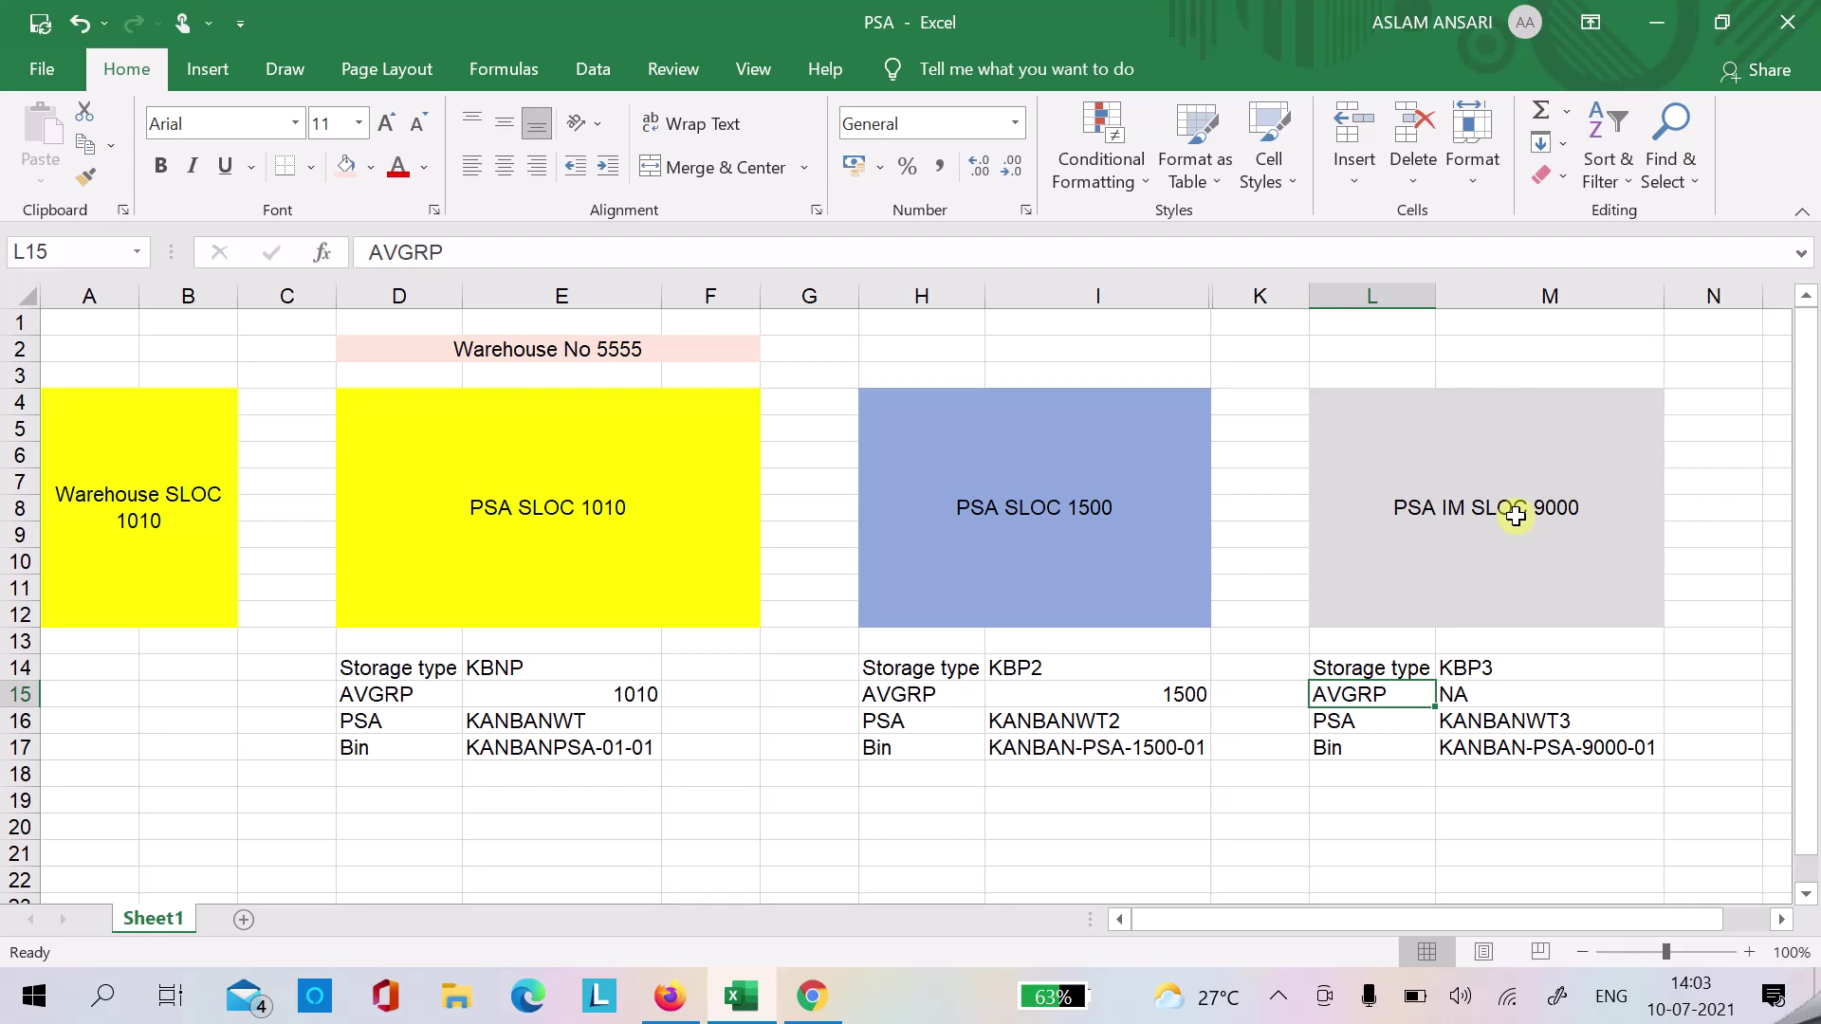
key("Down")
key("Right")
key("Down")
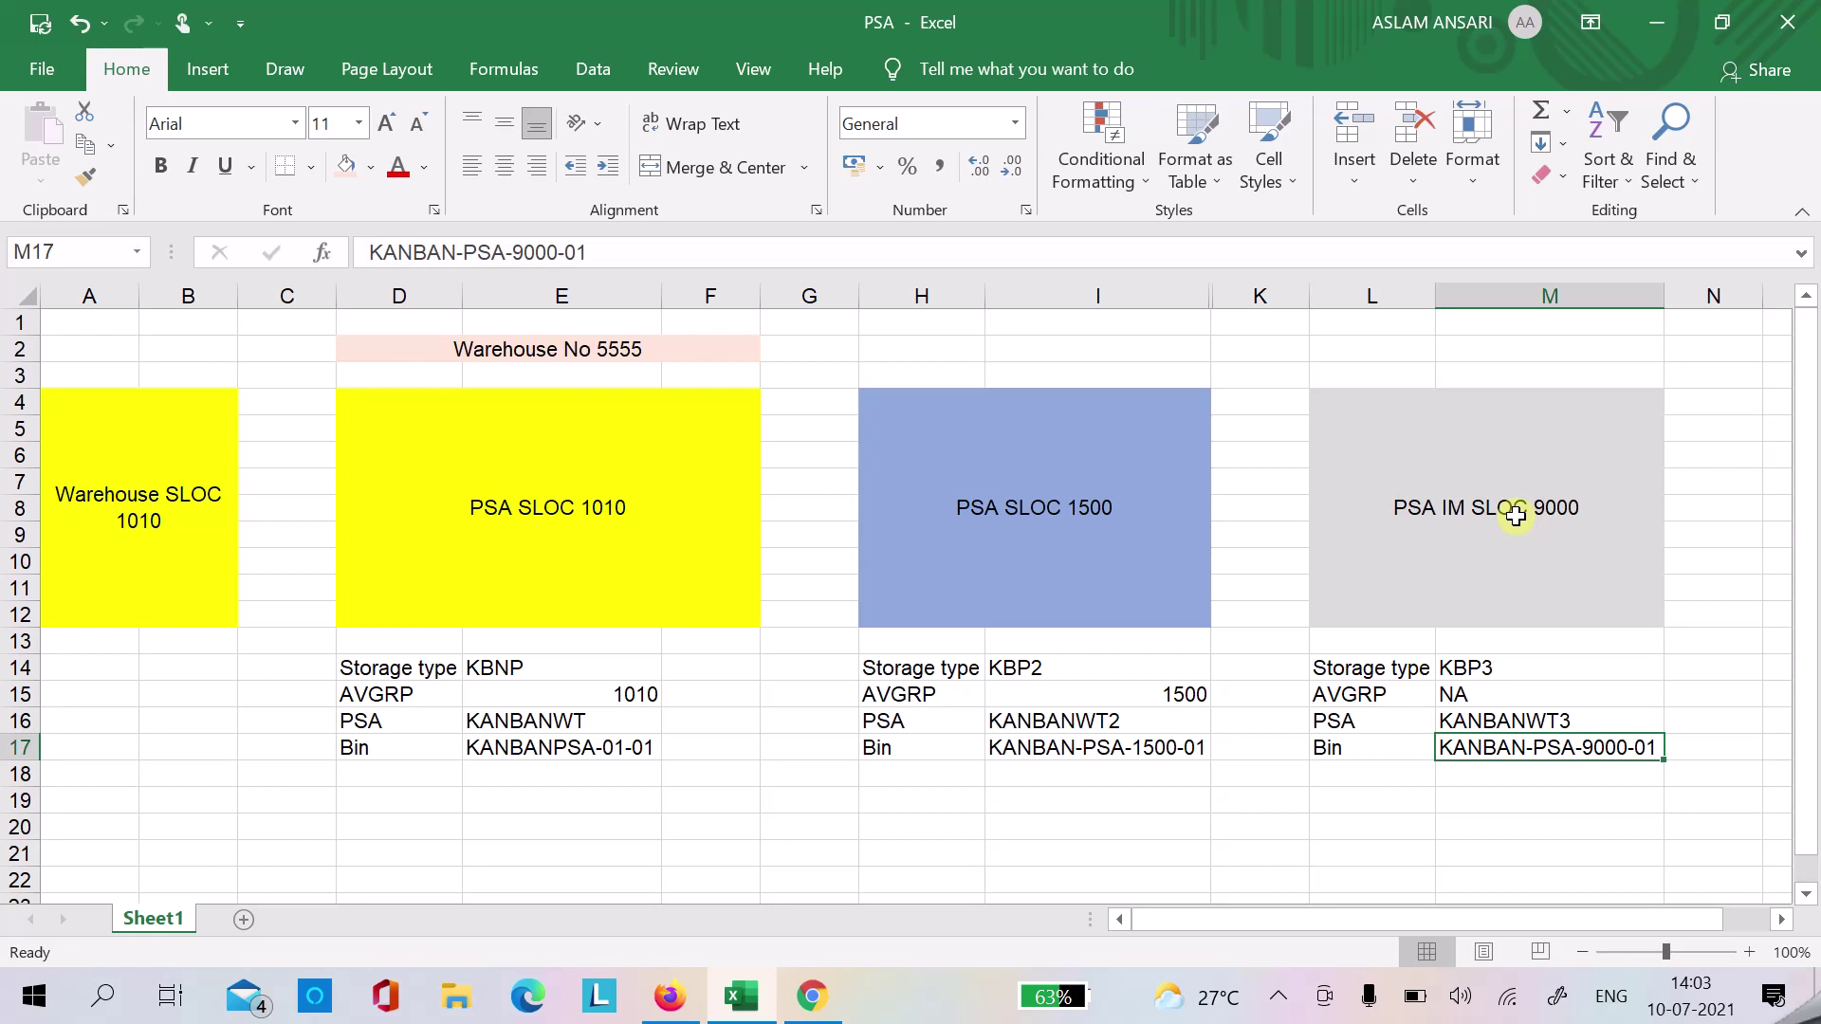
key("Up")
key("Up")
key("Up")
- Back in SAP, run transaction PK13N and display the kanban board of plant 5555 for production supply area KANBANWT3
key("alt+Tab")
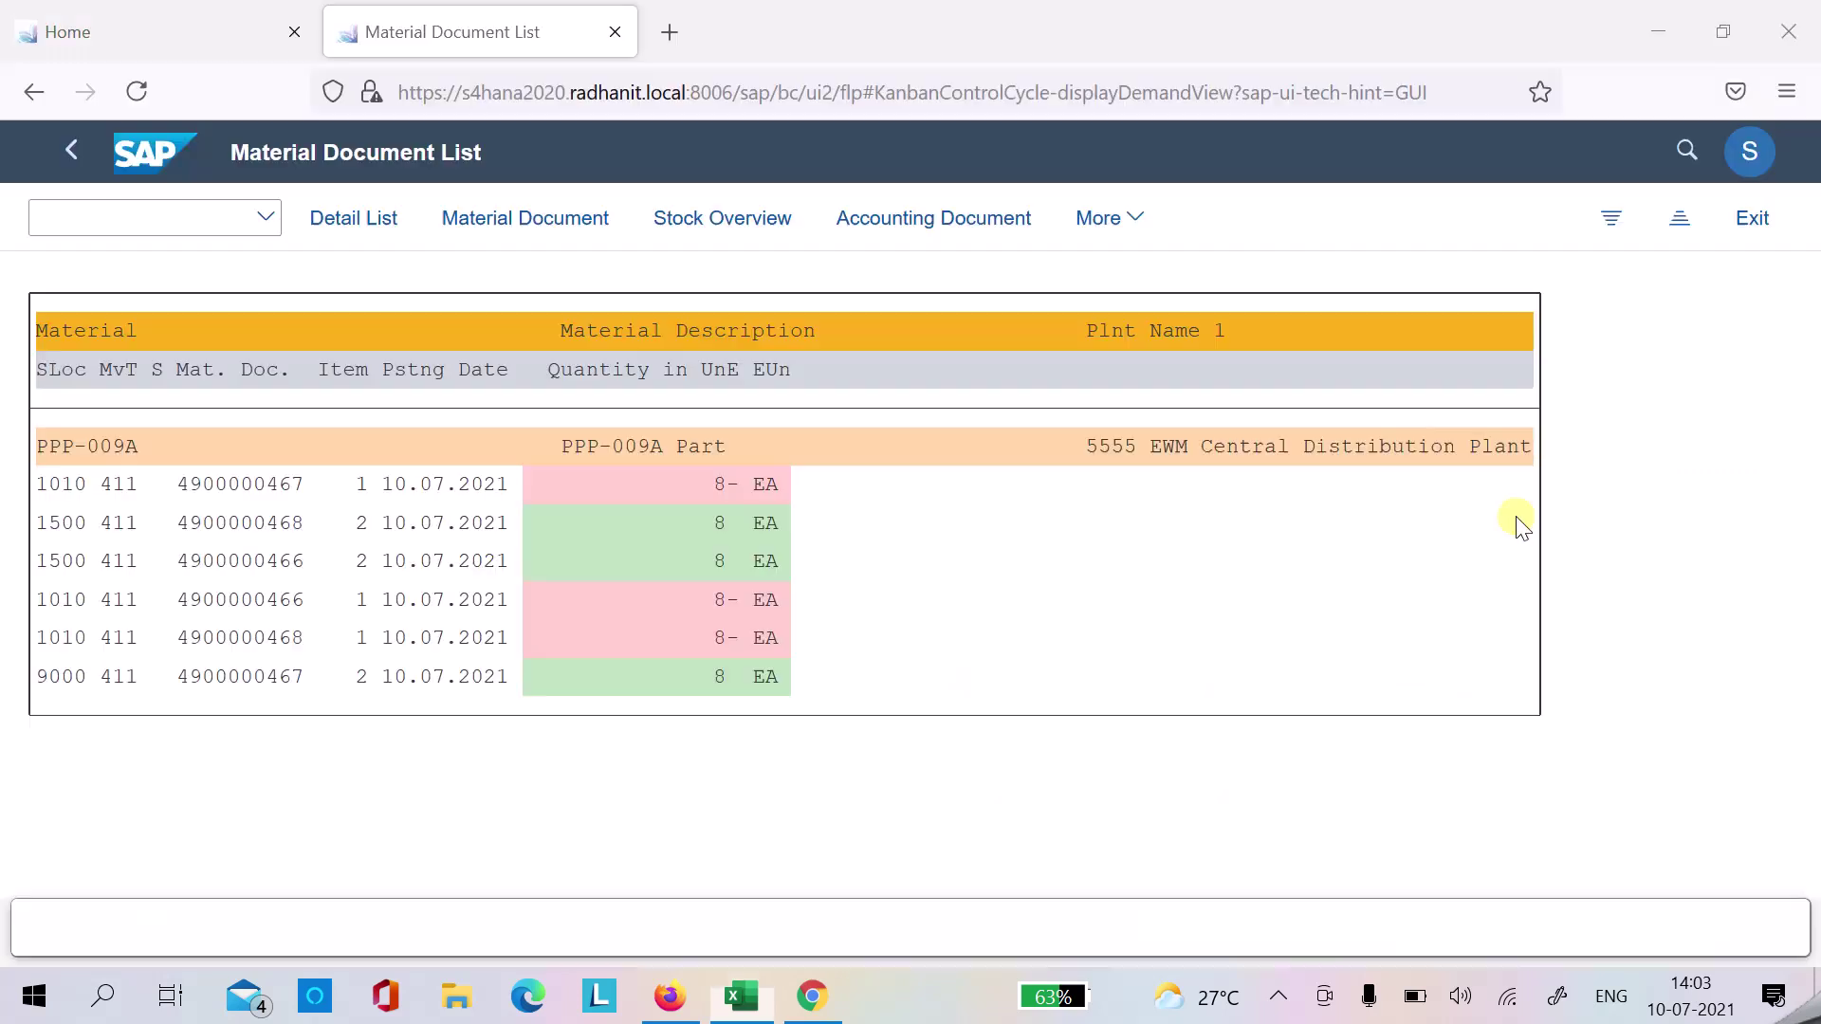
left_click(149, 224)
type("/npk13n")
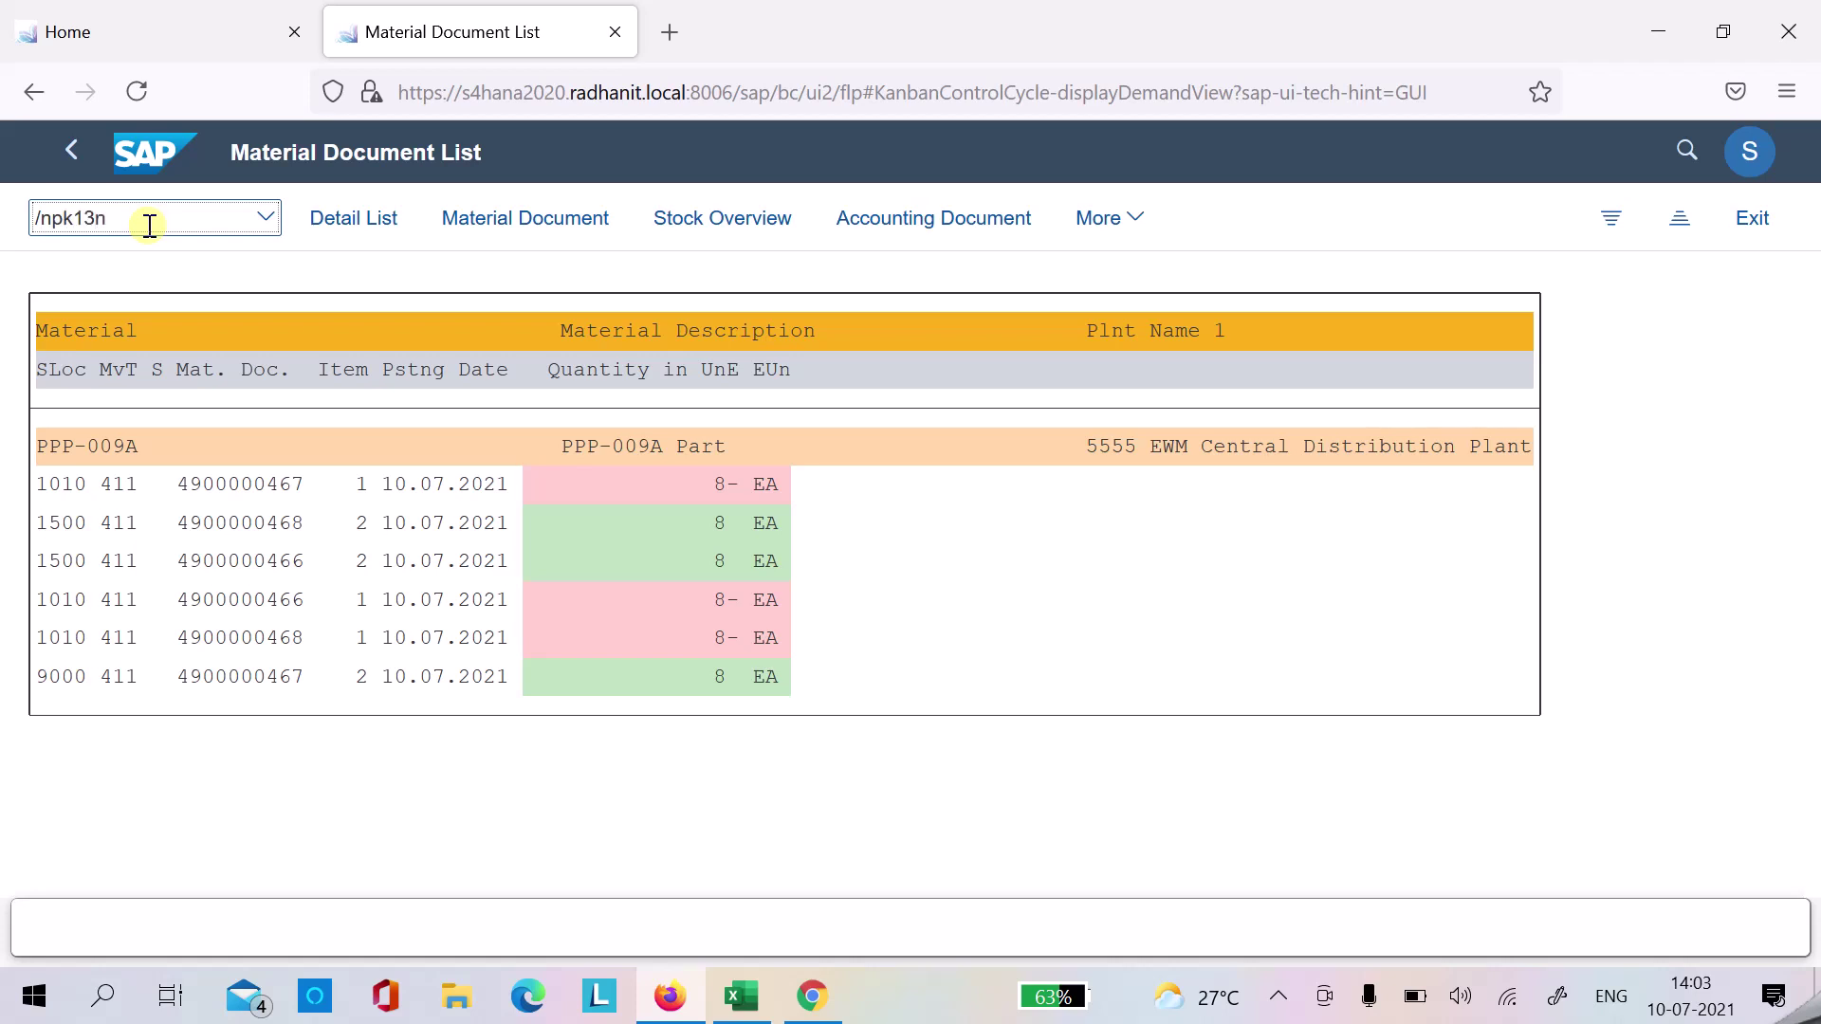
key("Return")
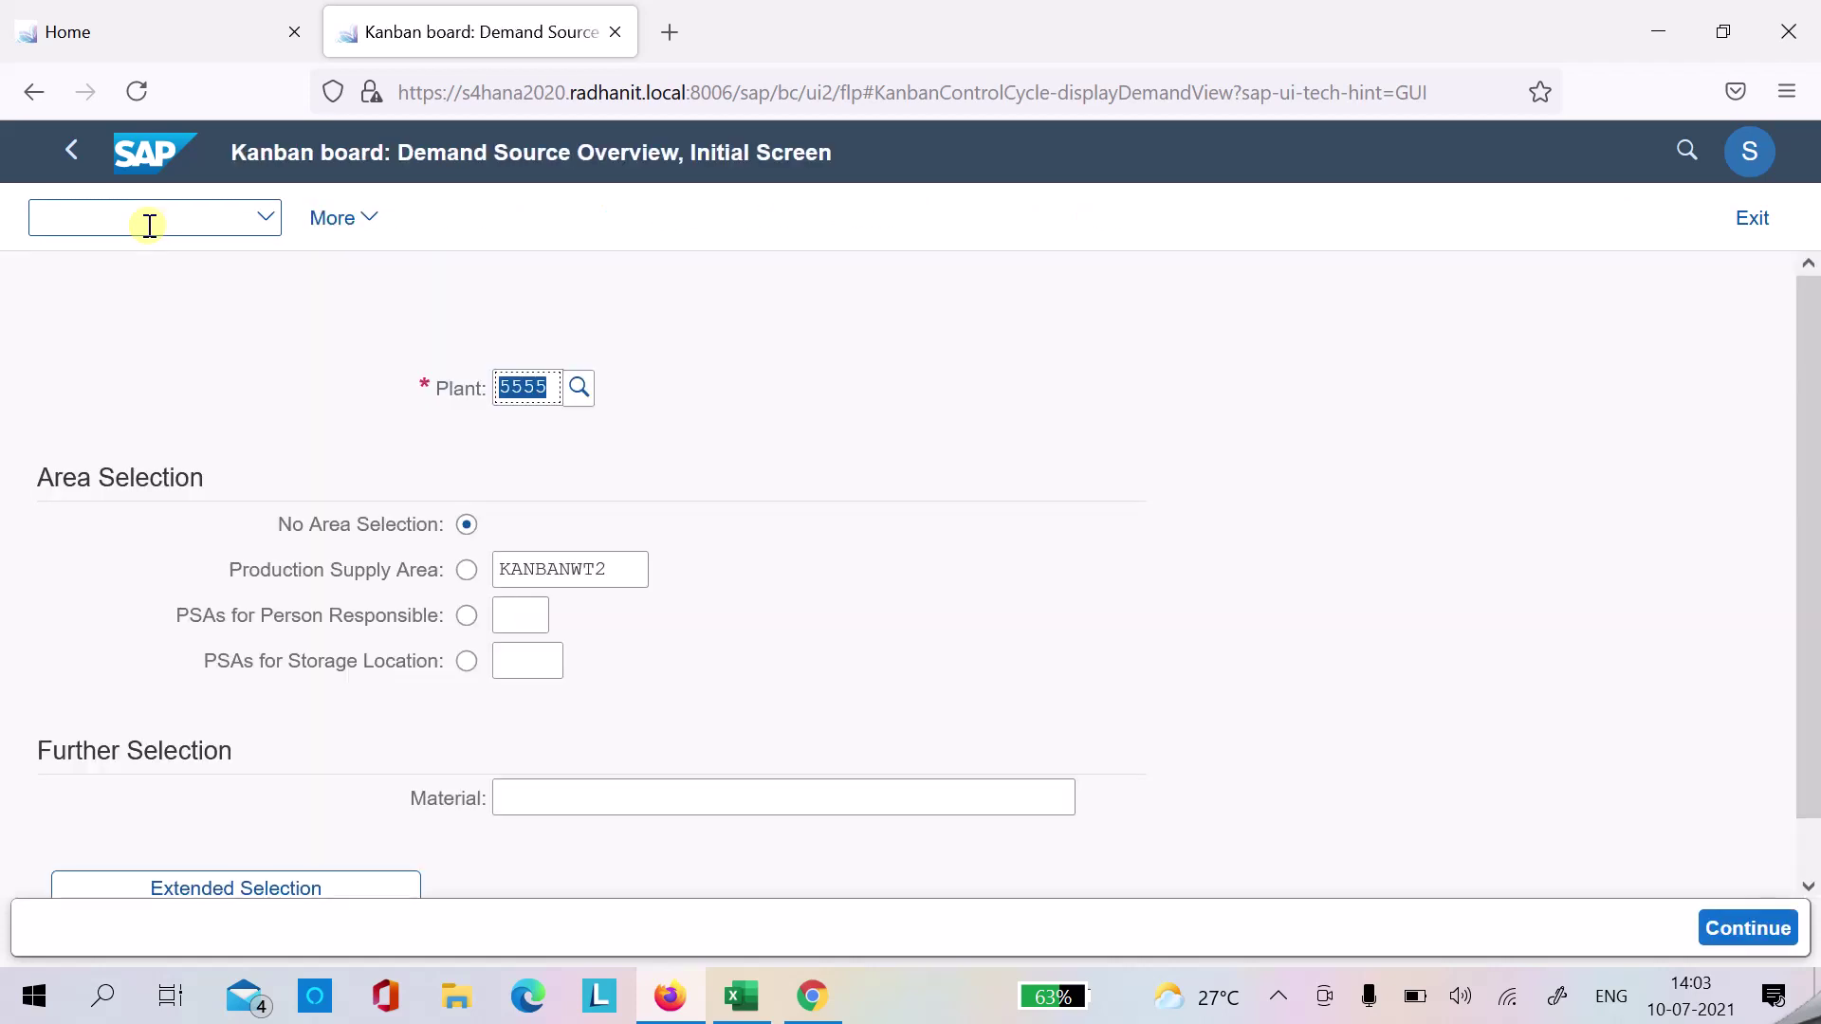
left_click(466, 570)
left_click(612, 570)
key("BackSpace")
type("3")
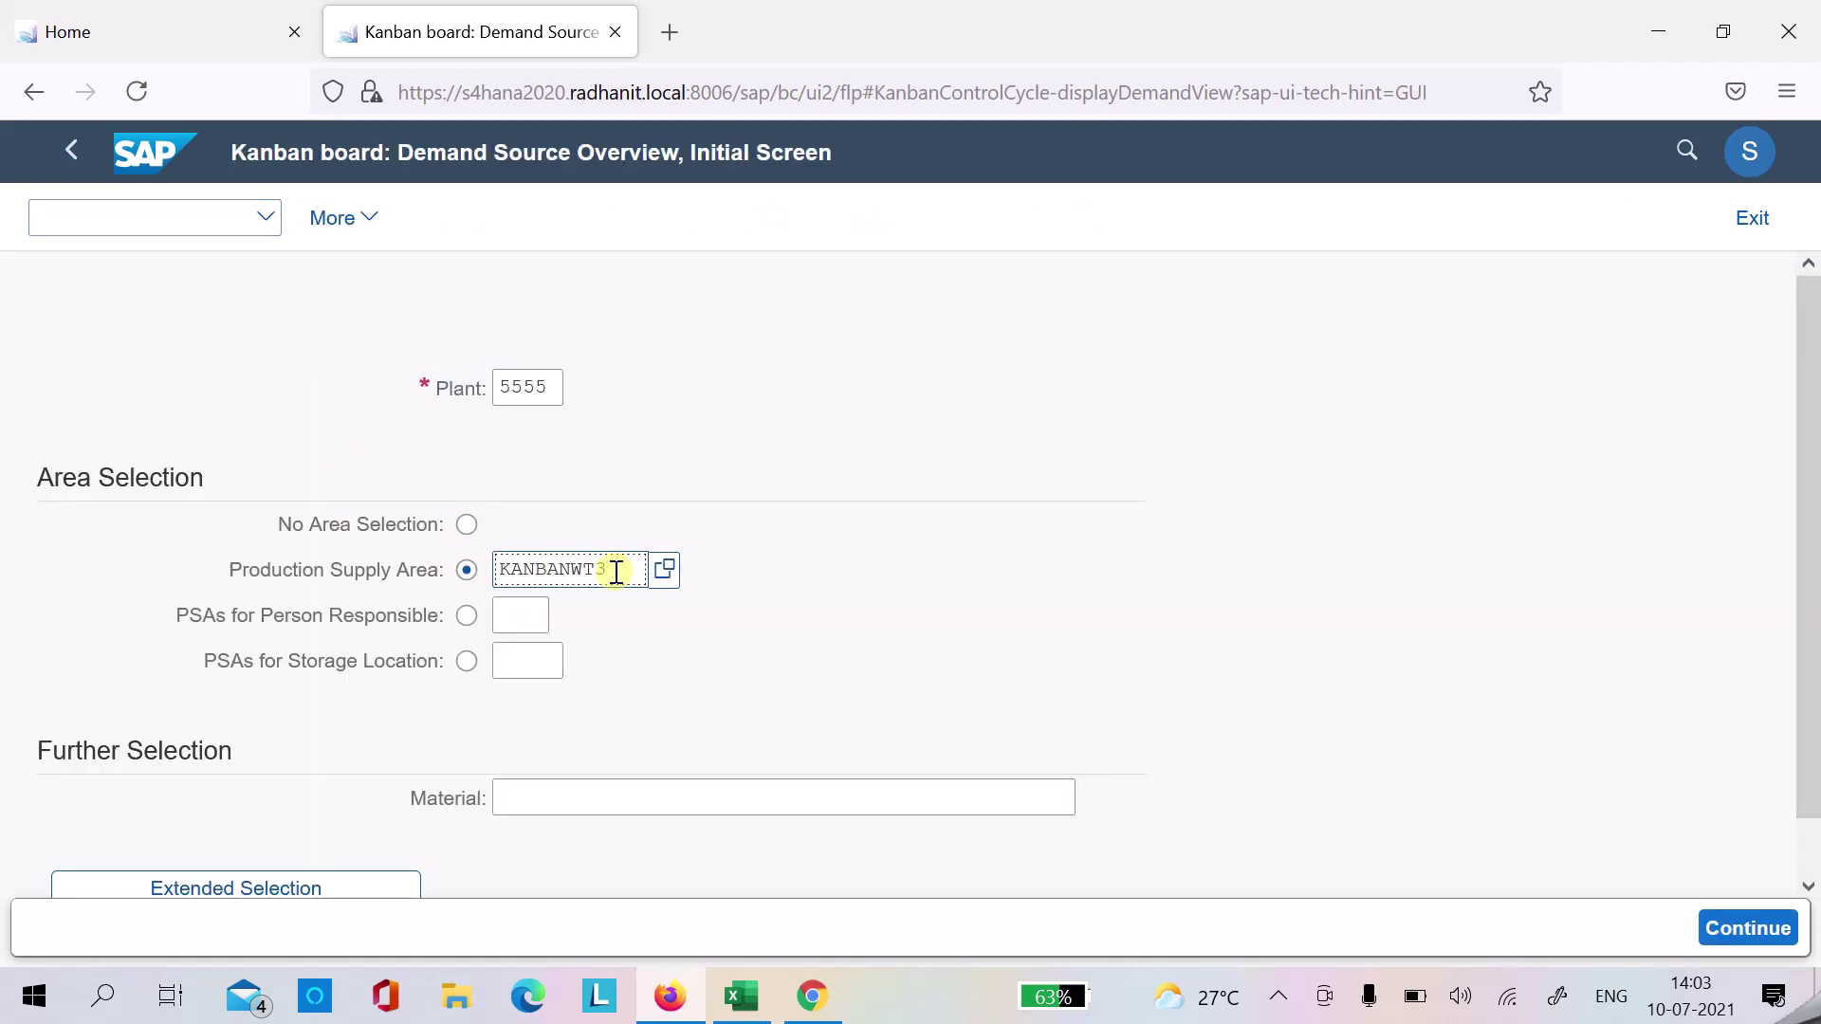
key("Return")
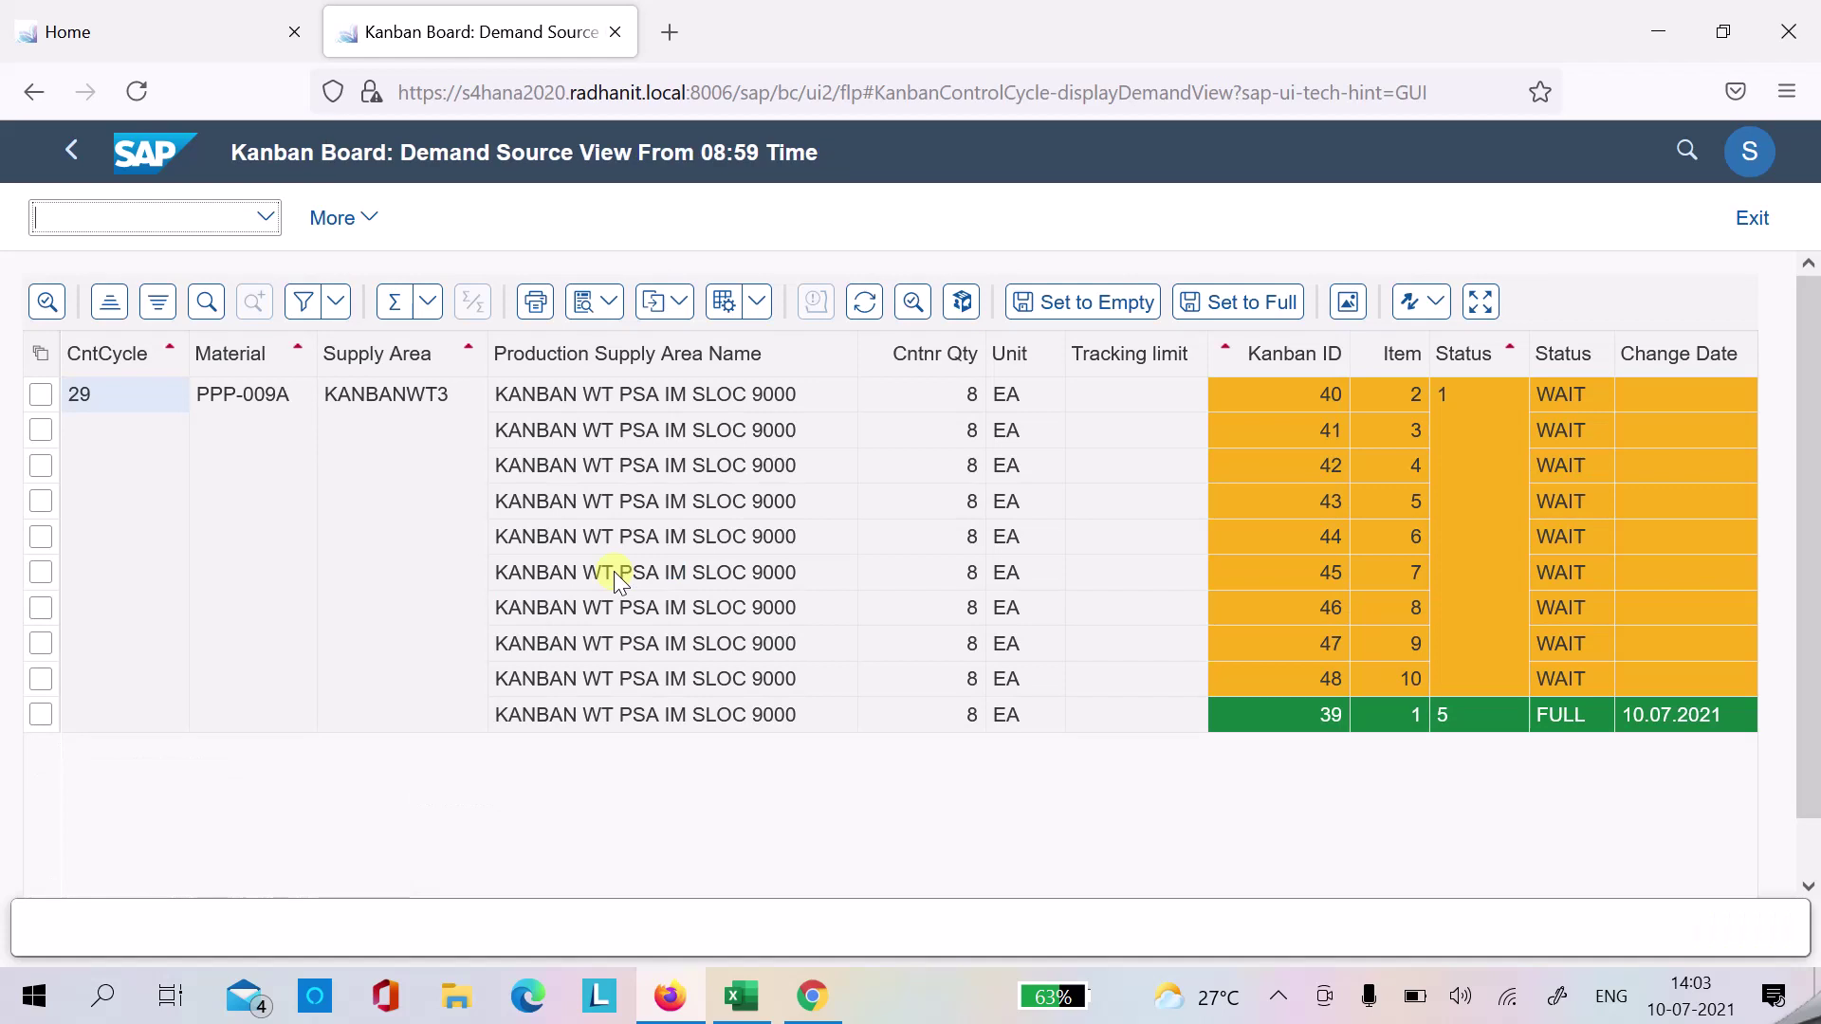
- Set kanban 40 of supply area KANBANWT3 to empty and open its kanban information
left_click(40, 393)
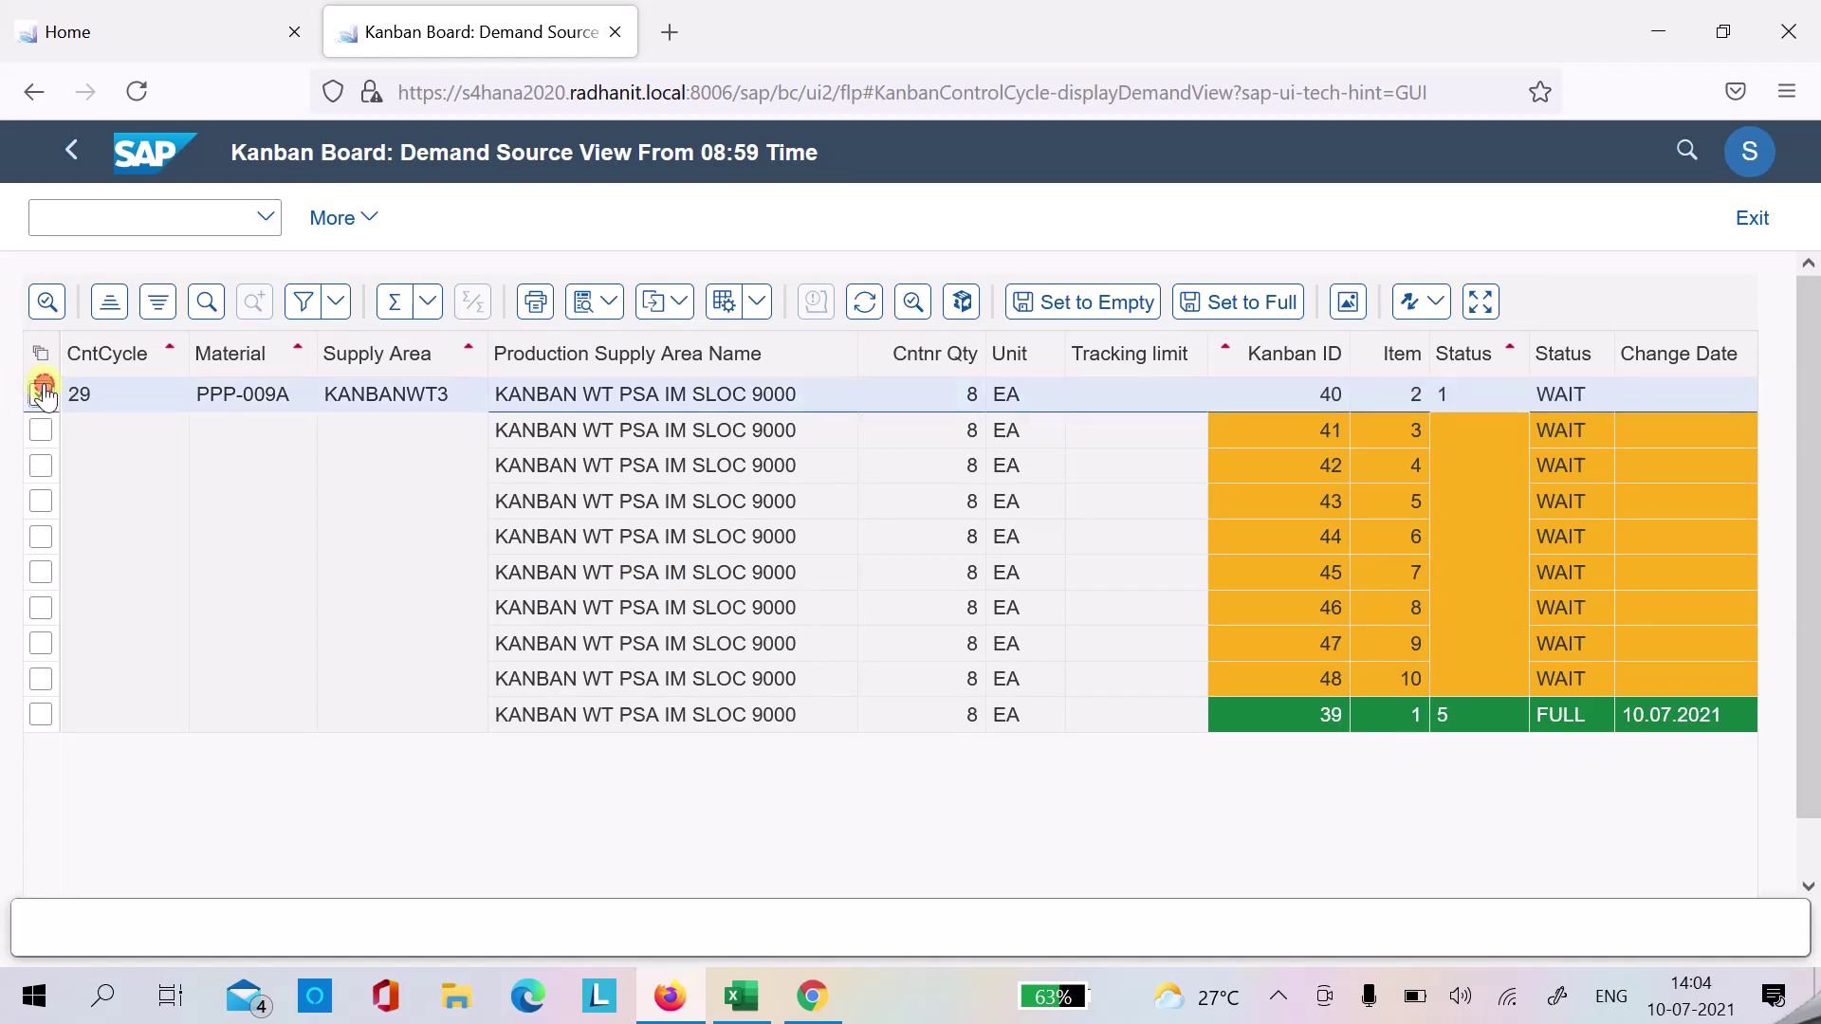
left_click(1103, 303)
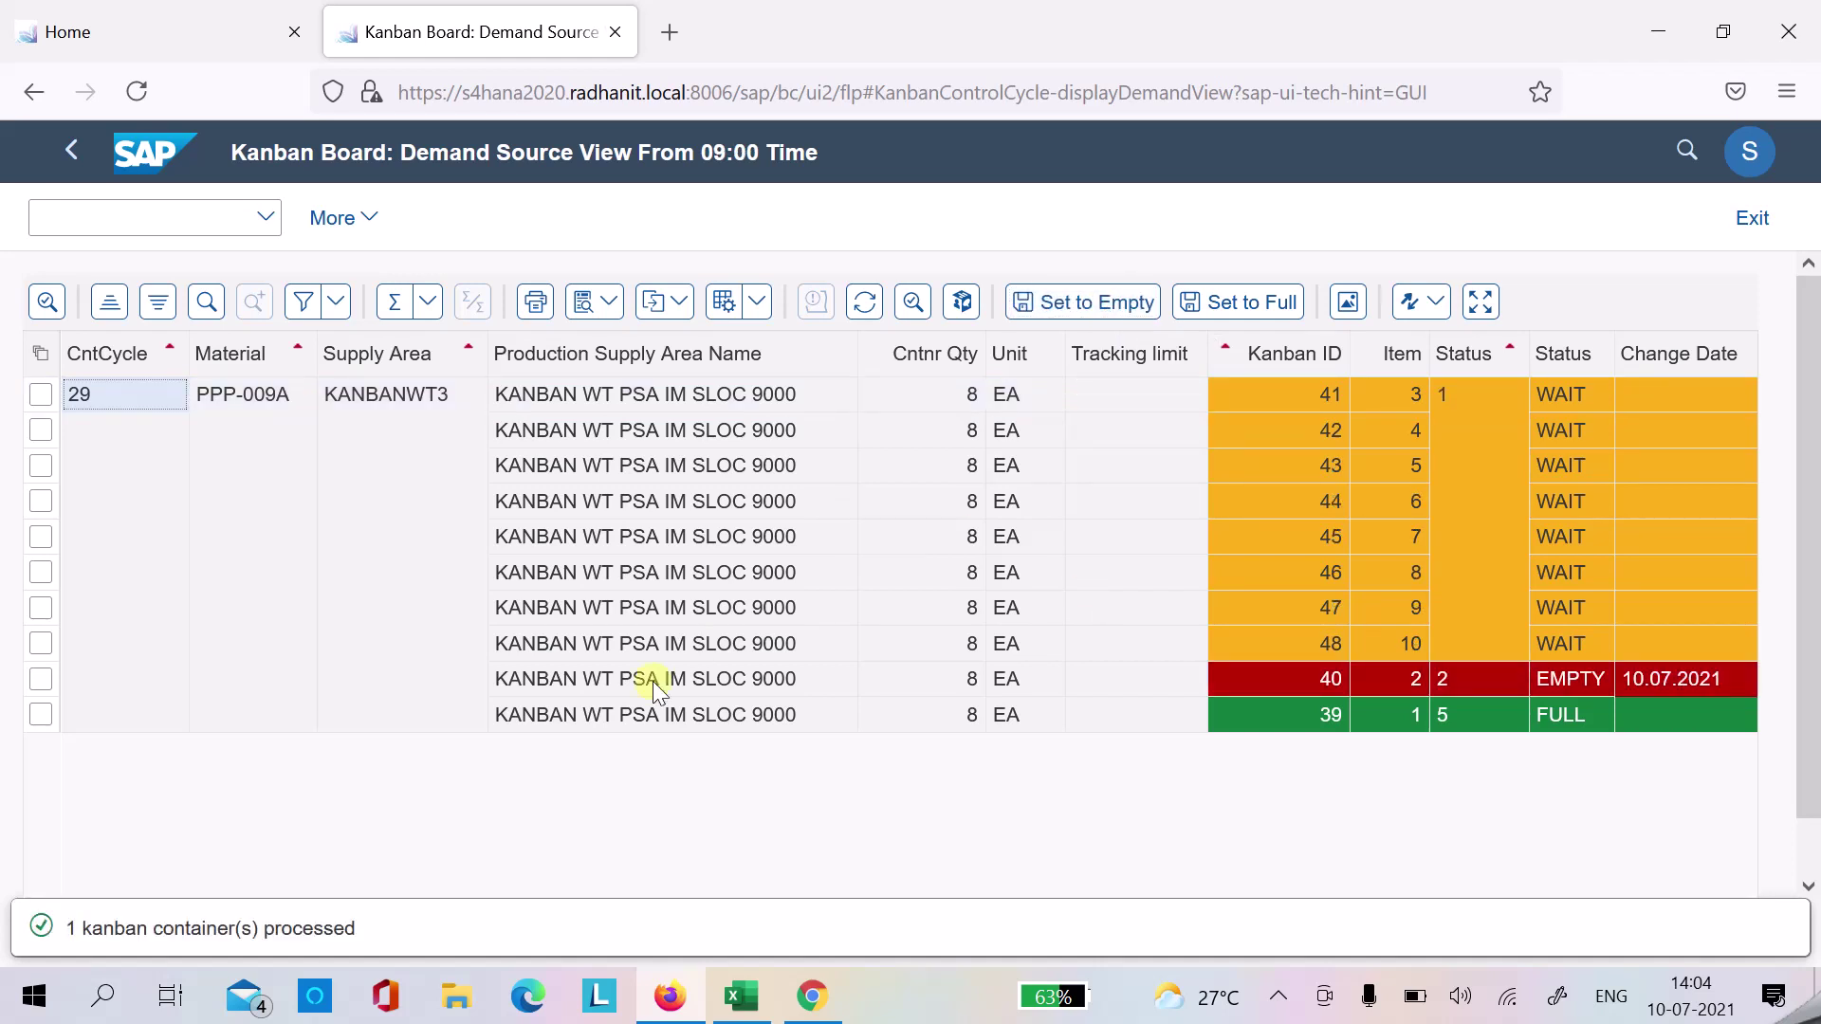
left_click(41, 679)
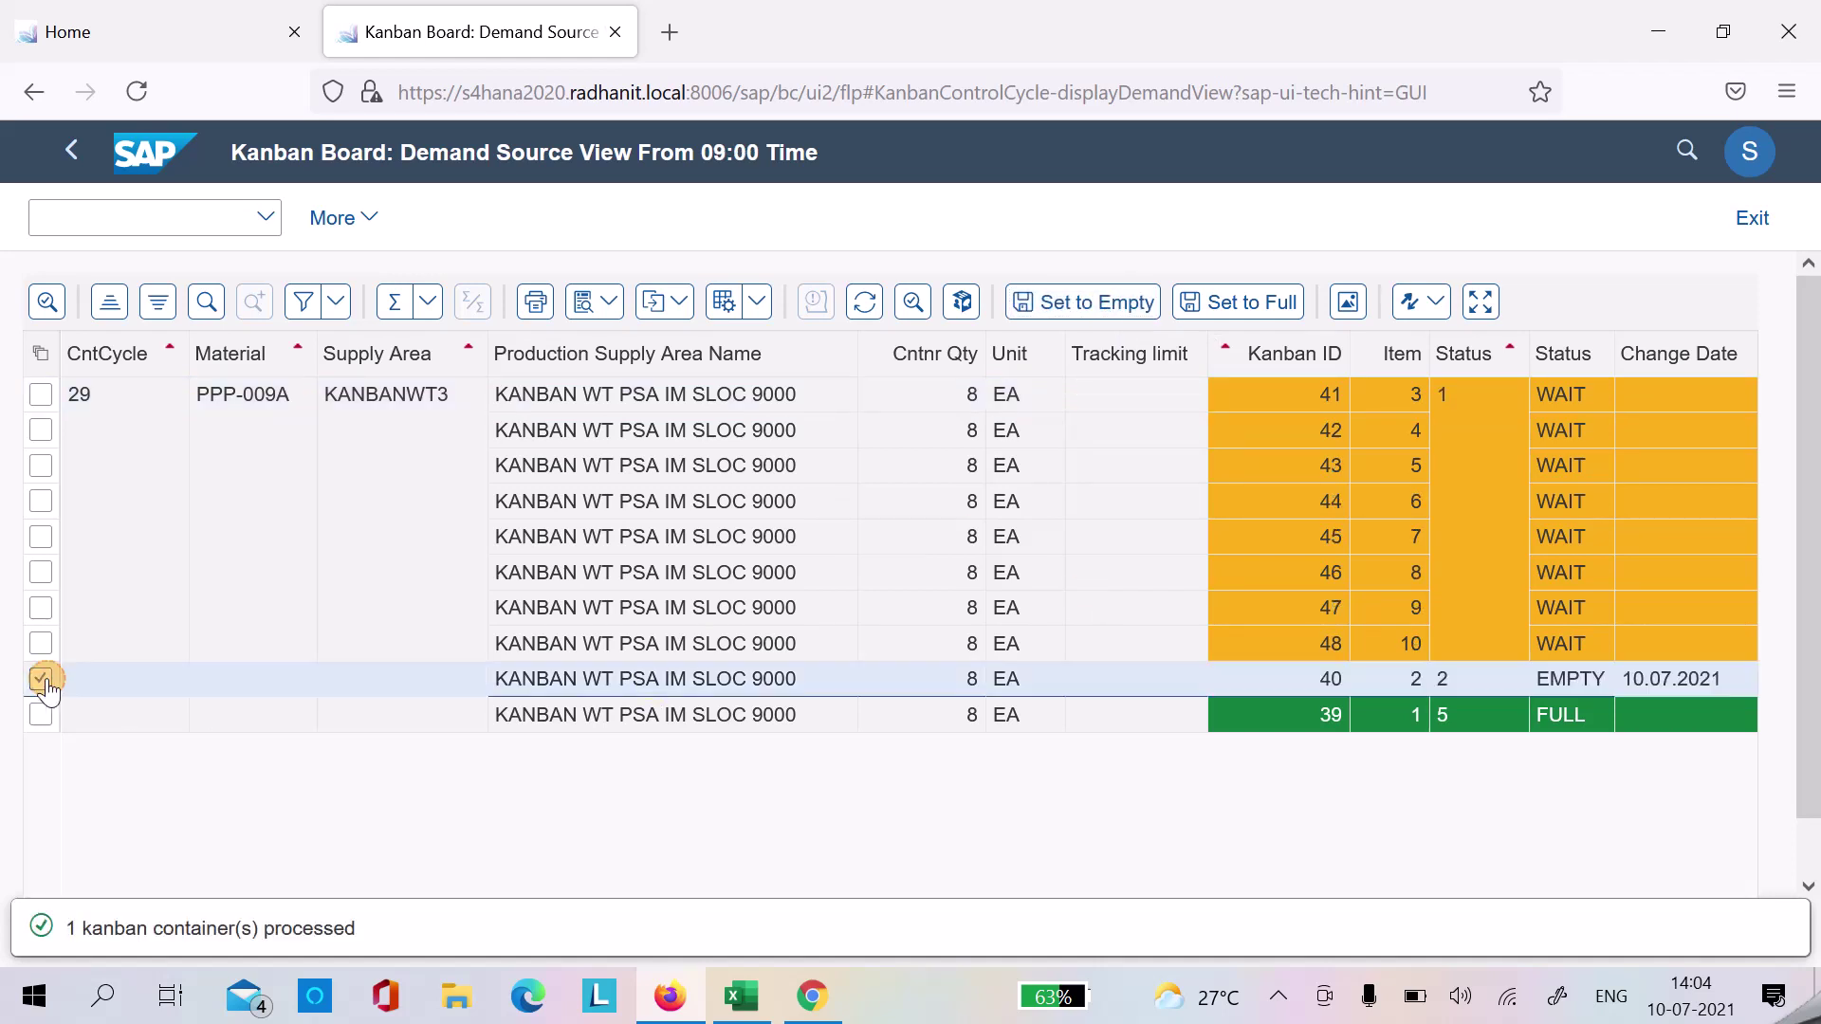
double_click(1265, 674)
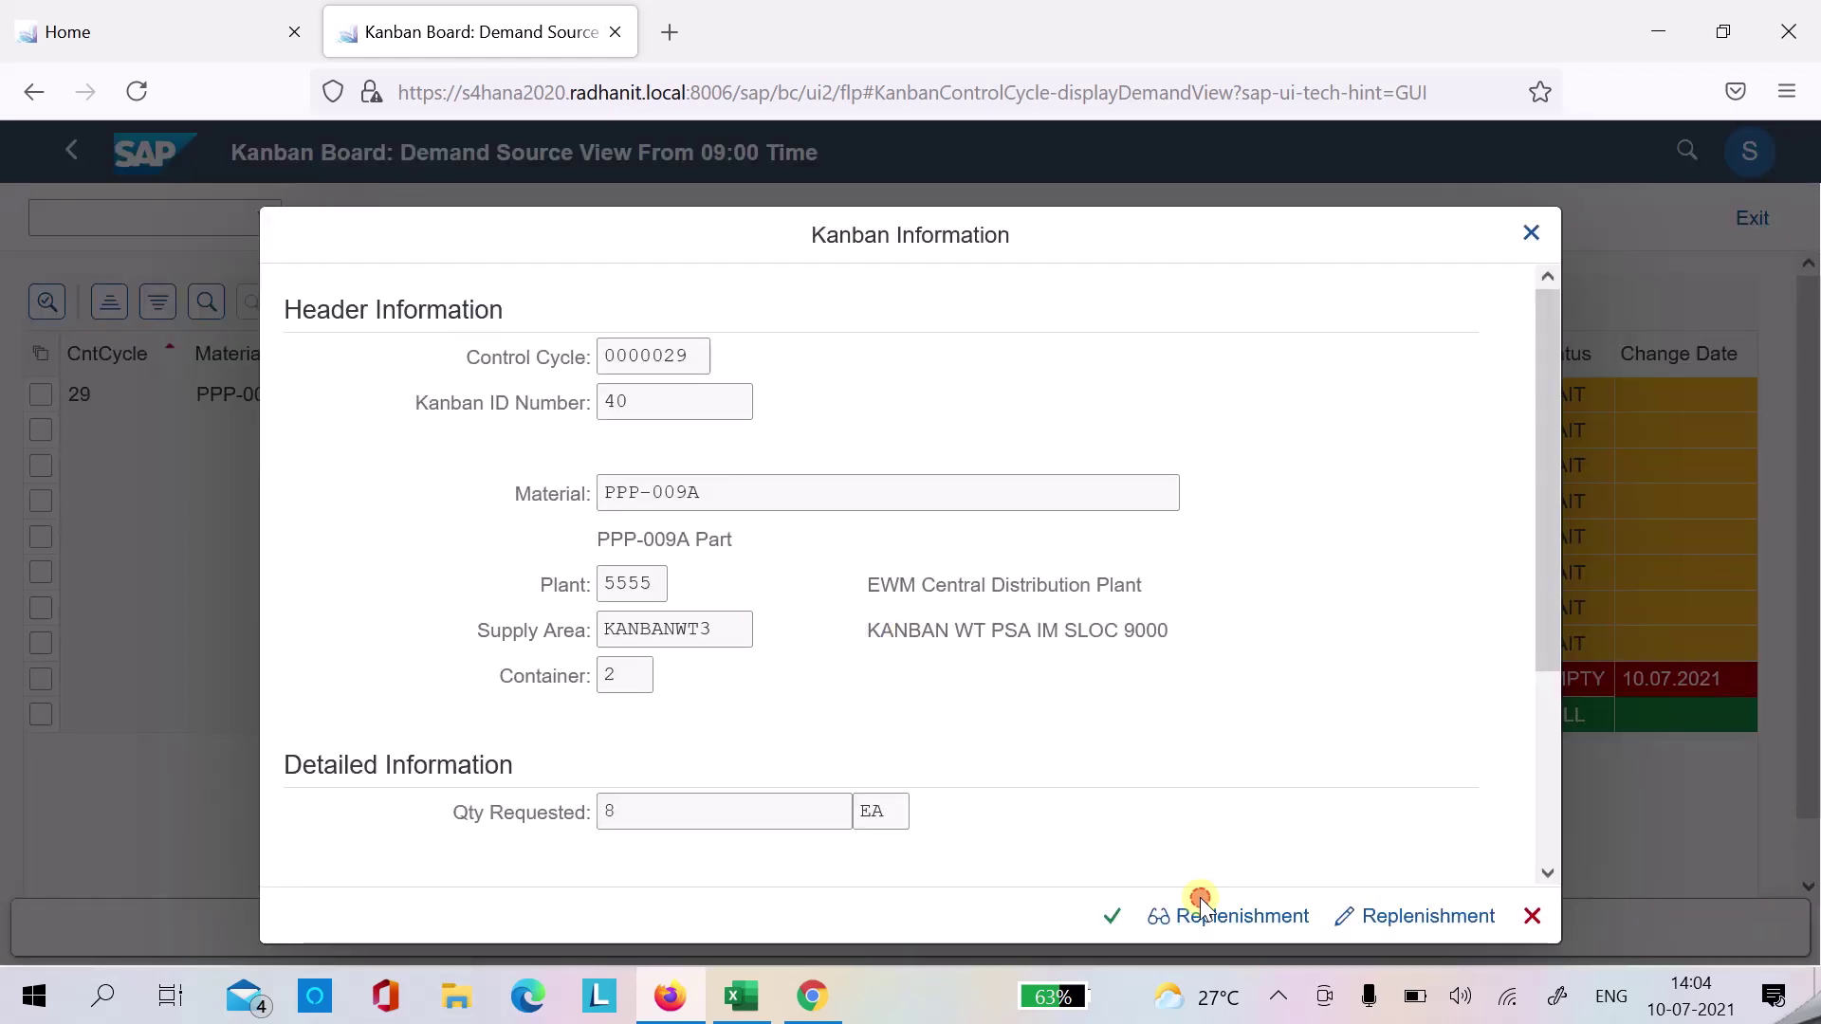
- Display the replenishment warehouse task of kanban 40, return and close the kanban information
left_click(1203, 917)
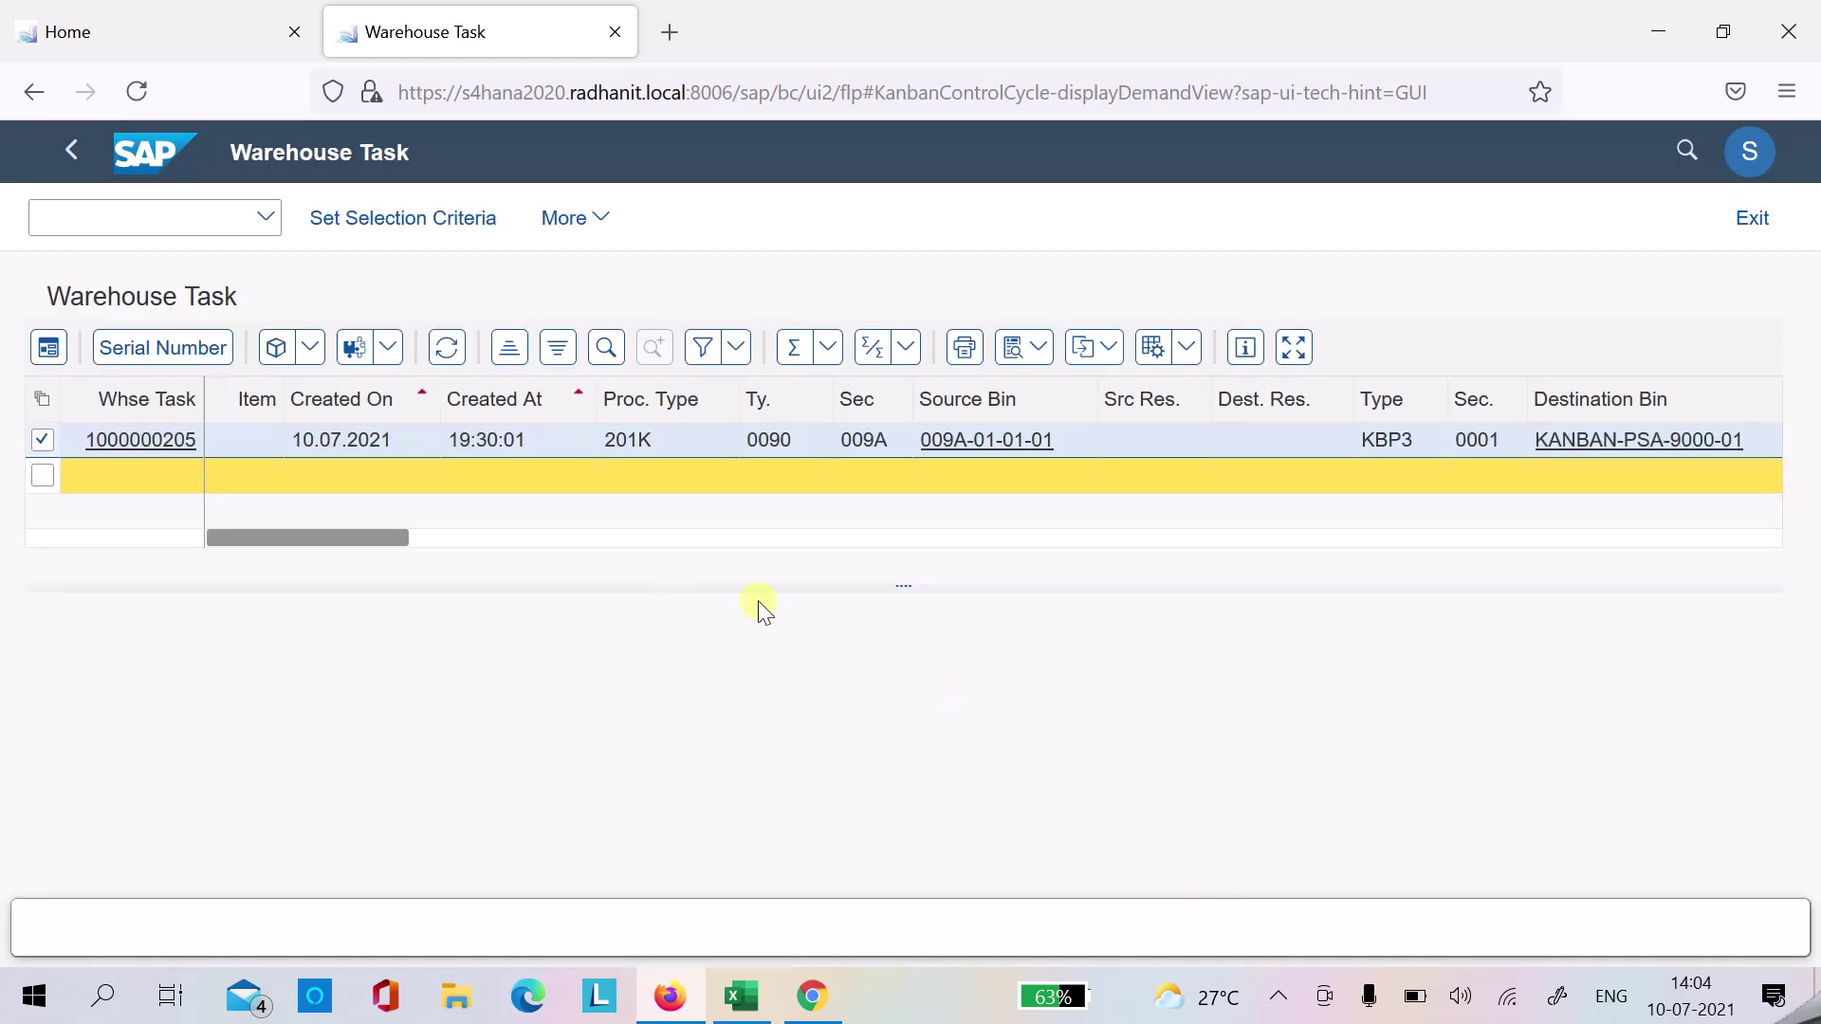
left_click(74, 169)
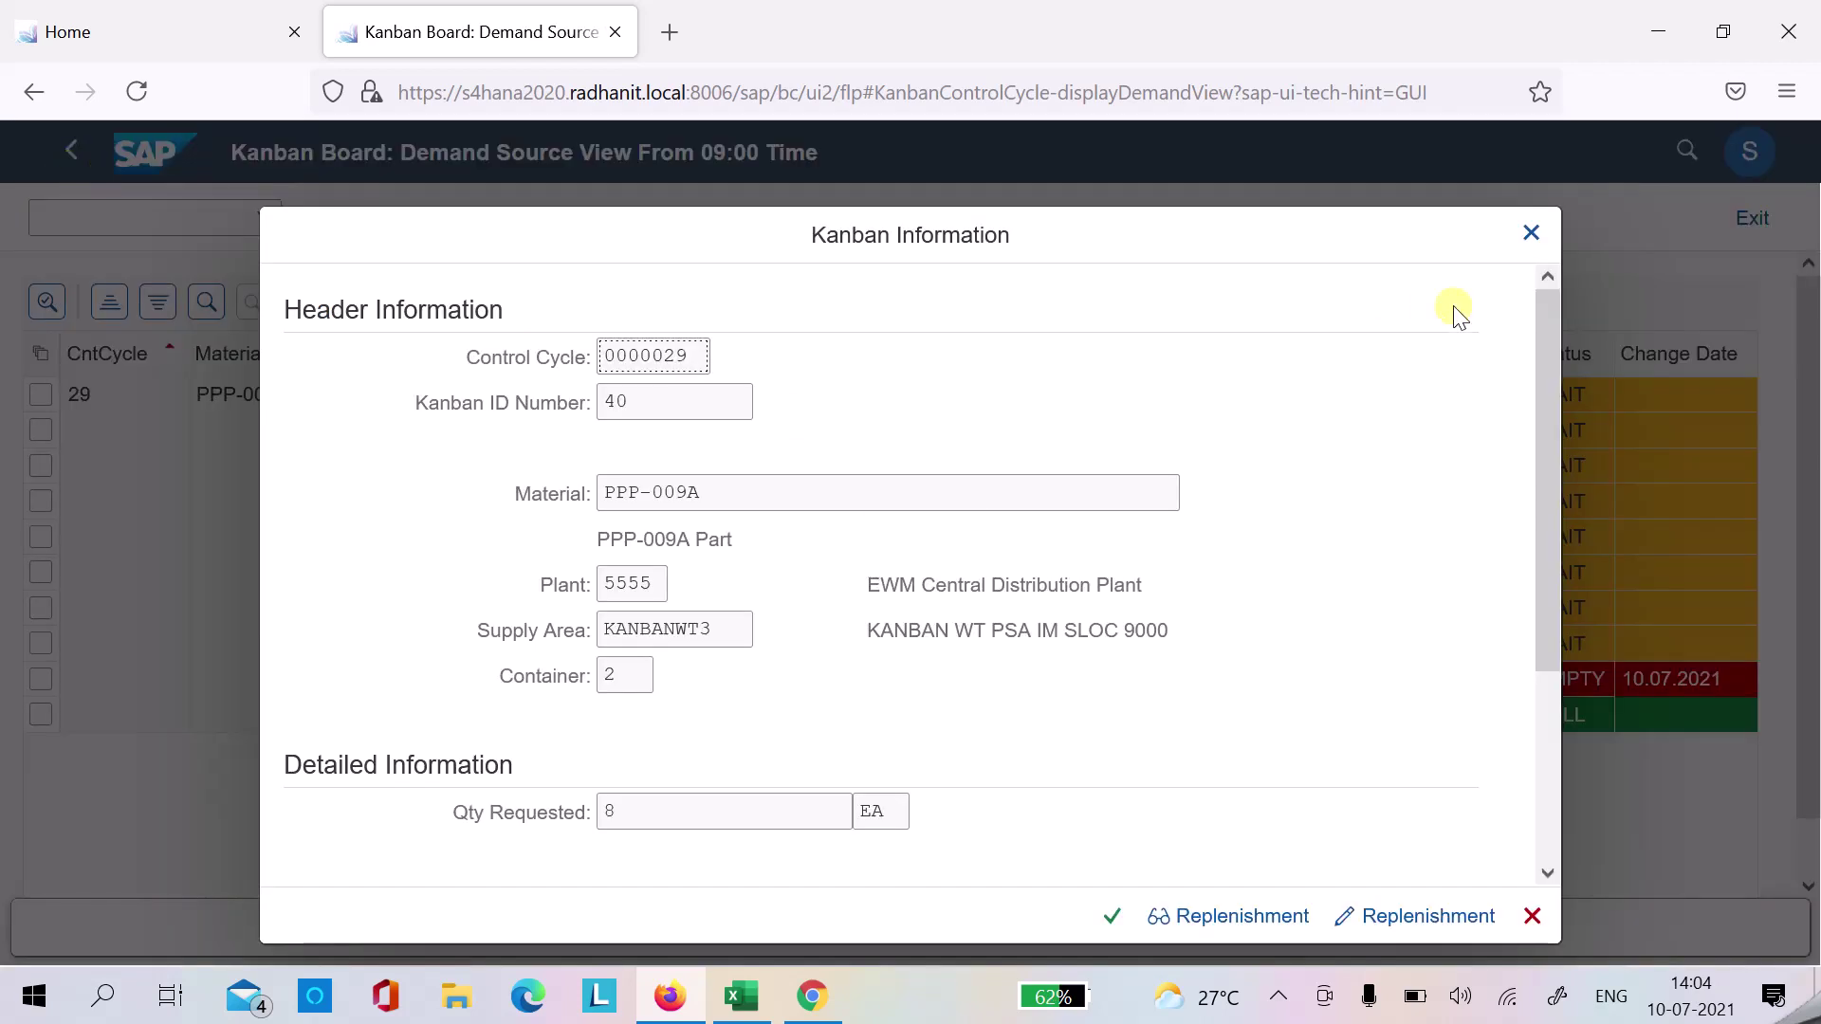
left_click(1529, 234)
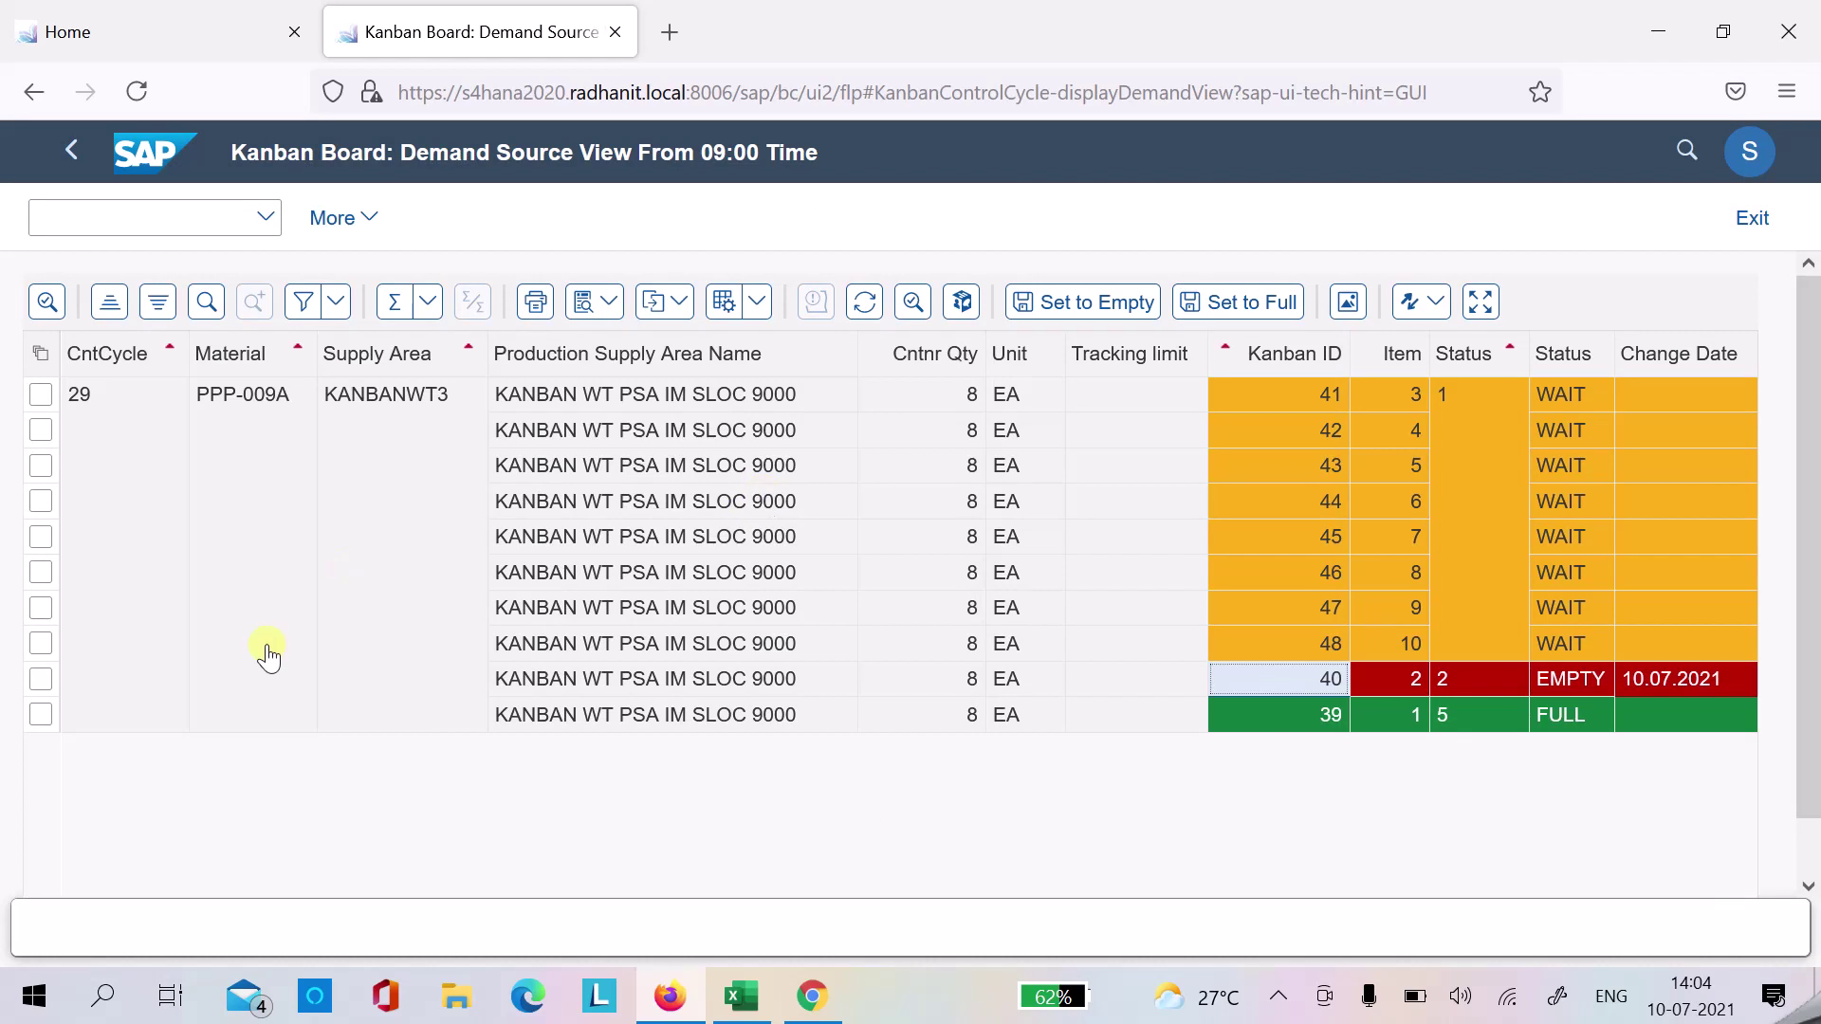
- Try to set kanban 40 of supply area KANBANWT3 to full and review its entry in the error log
left_click(40, 678)
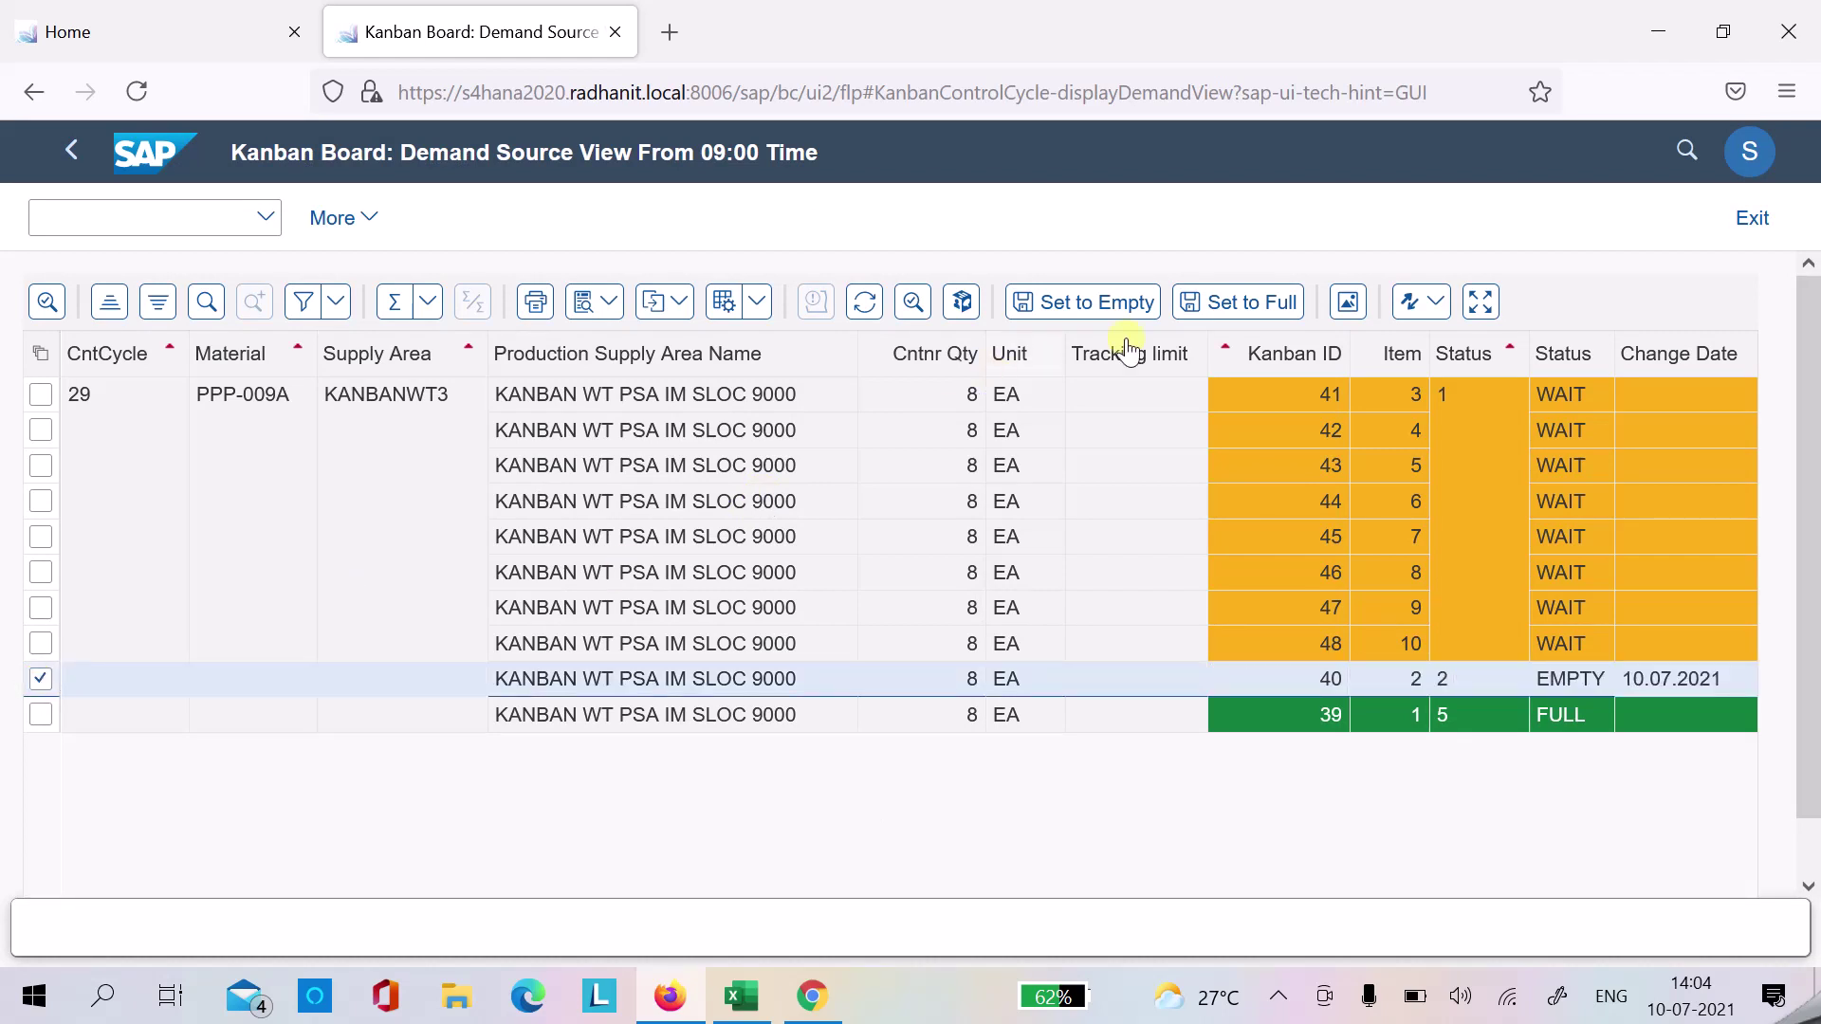
left_click(1223, 301)
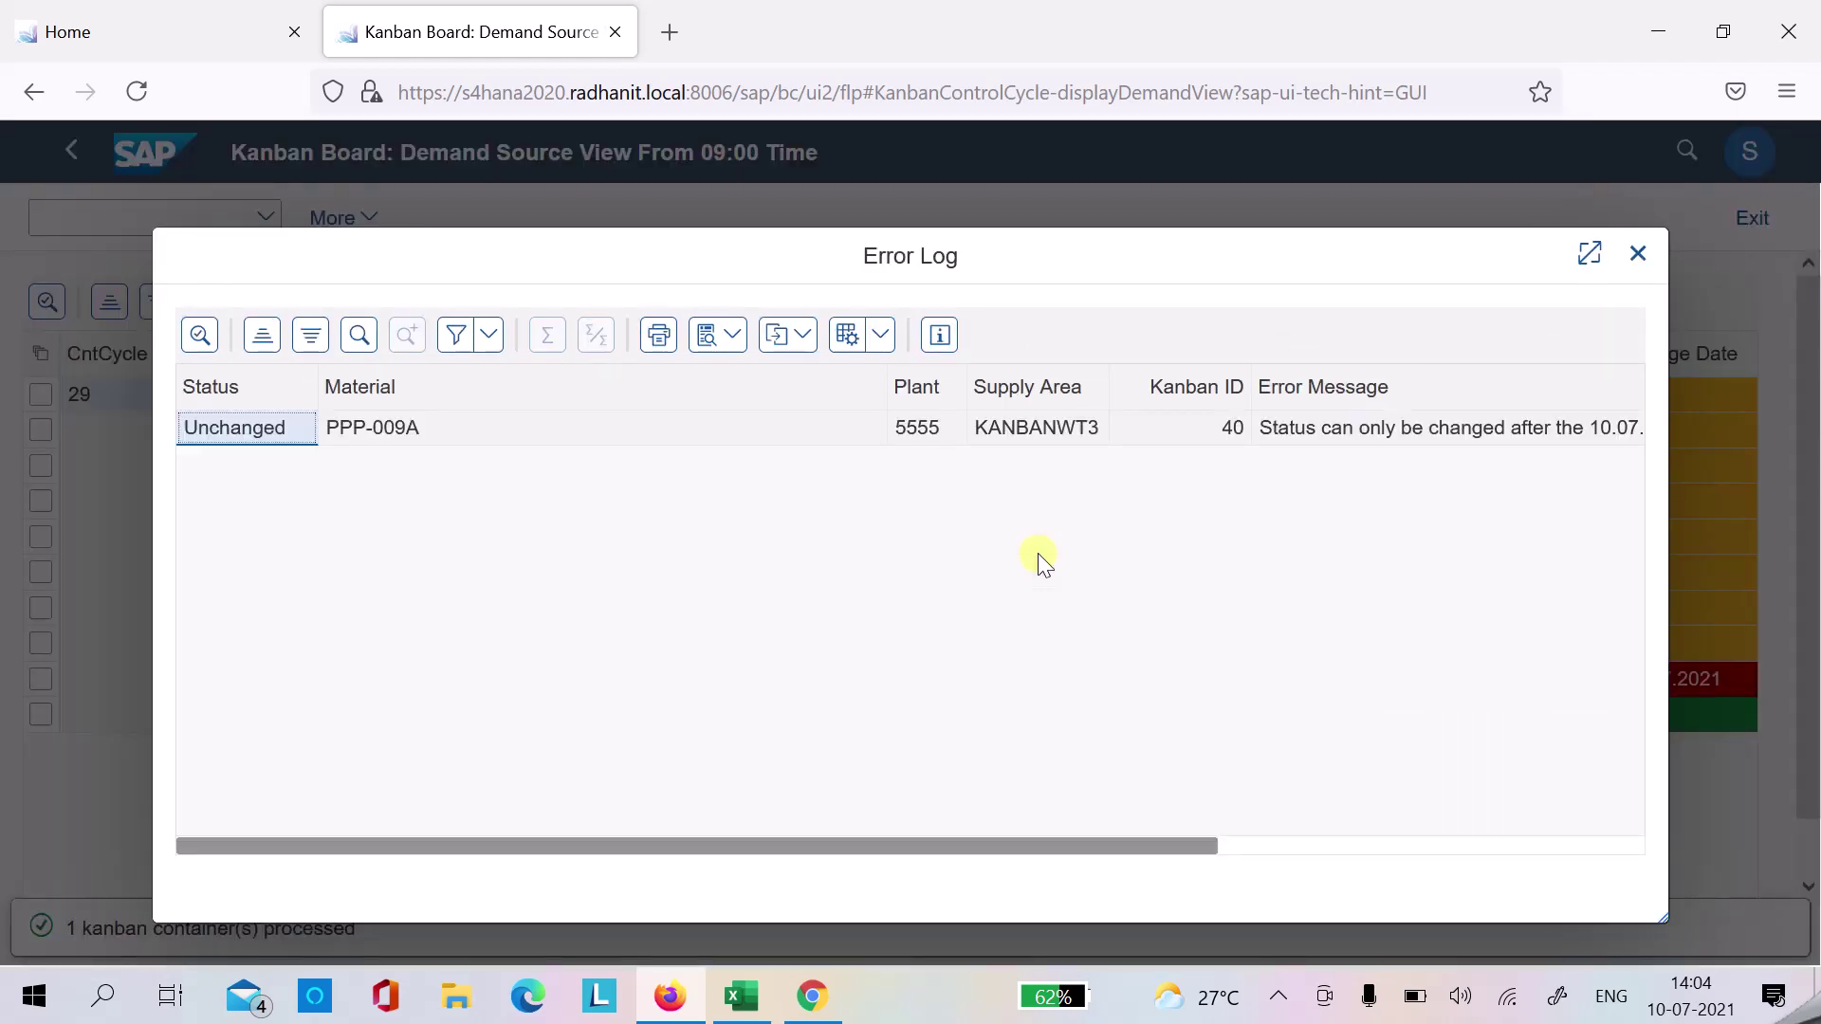
left_click(1015, 424)
key("Right")
key("Right")
key("Right")
key("Right")
key("Right")
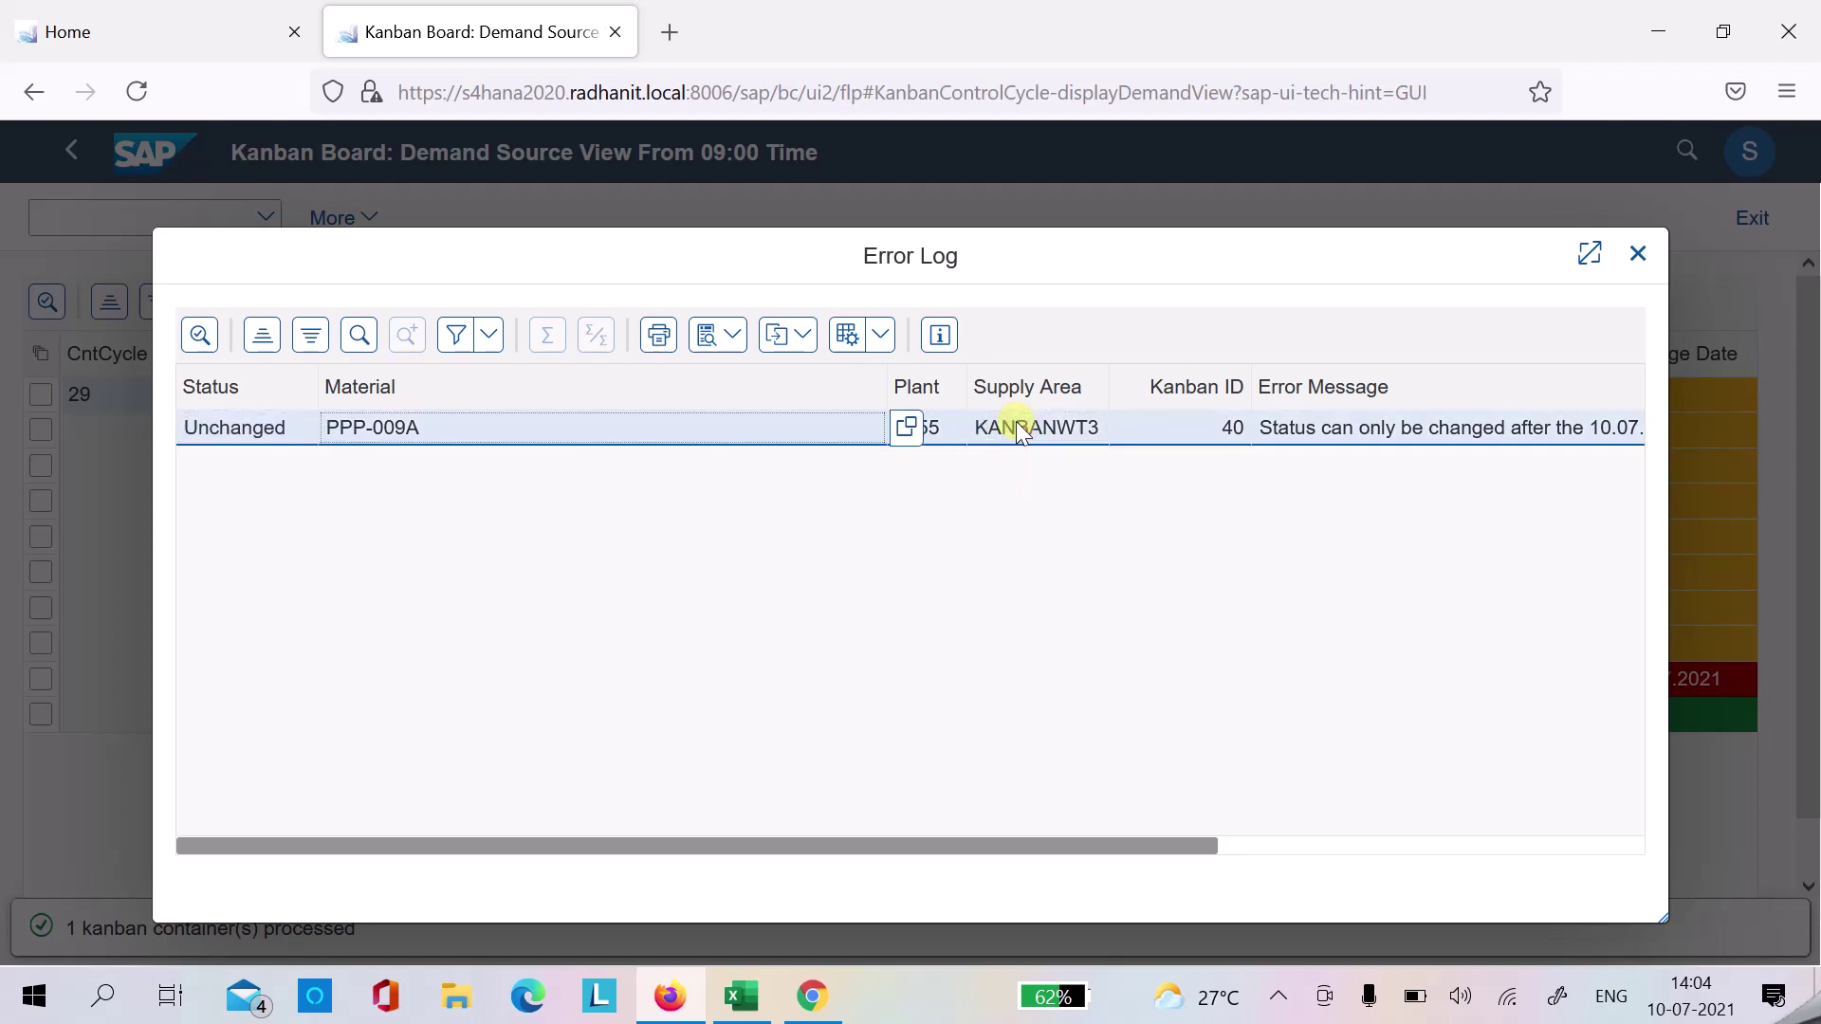
key("Left")
key("Left")
key("Left")
key("Left")
key("Left")
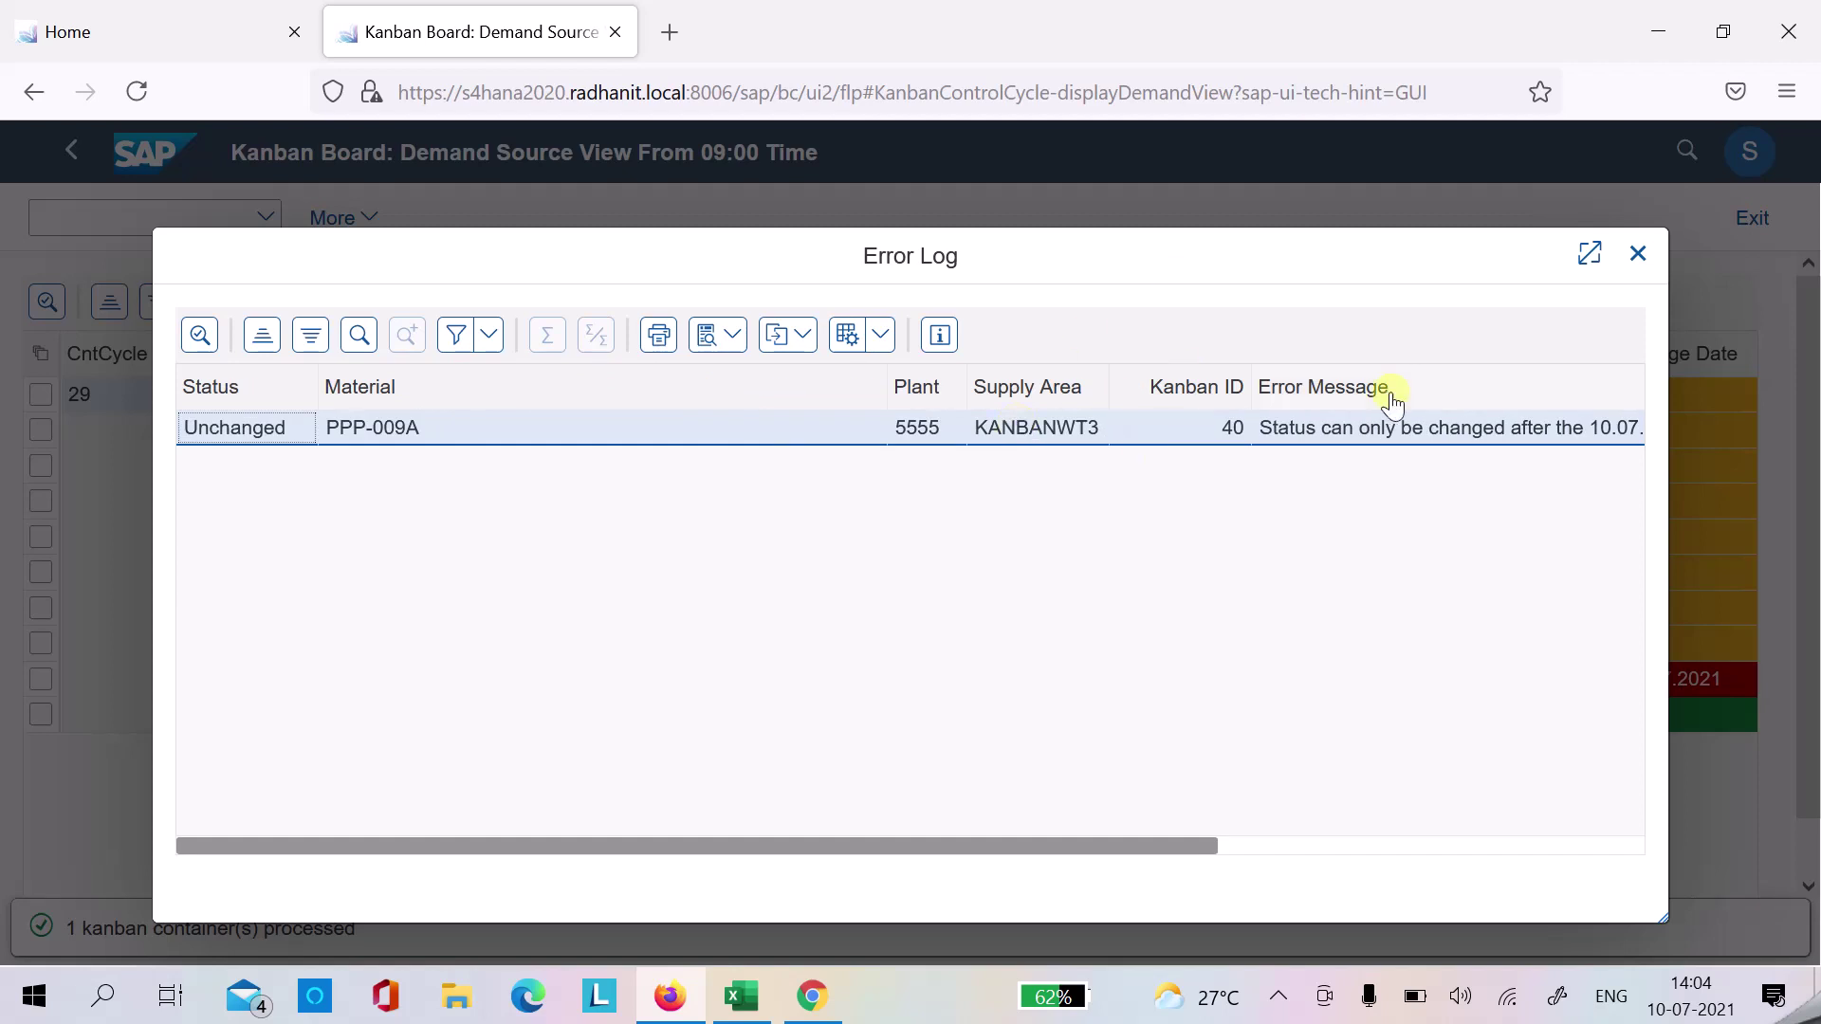
left_click(1638, 253)
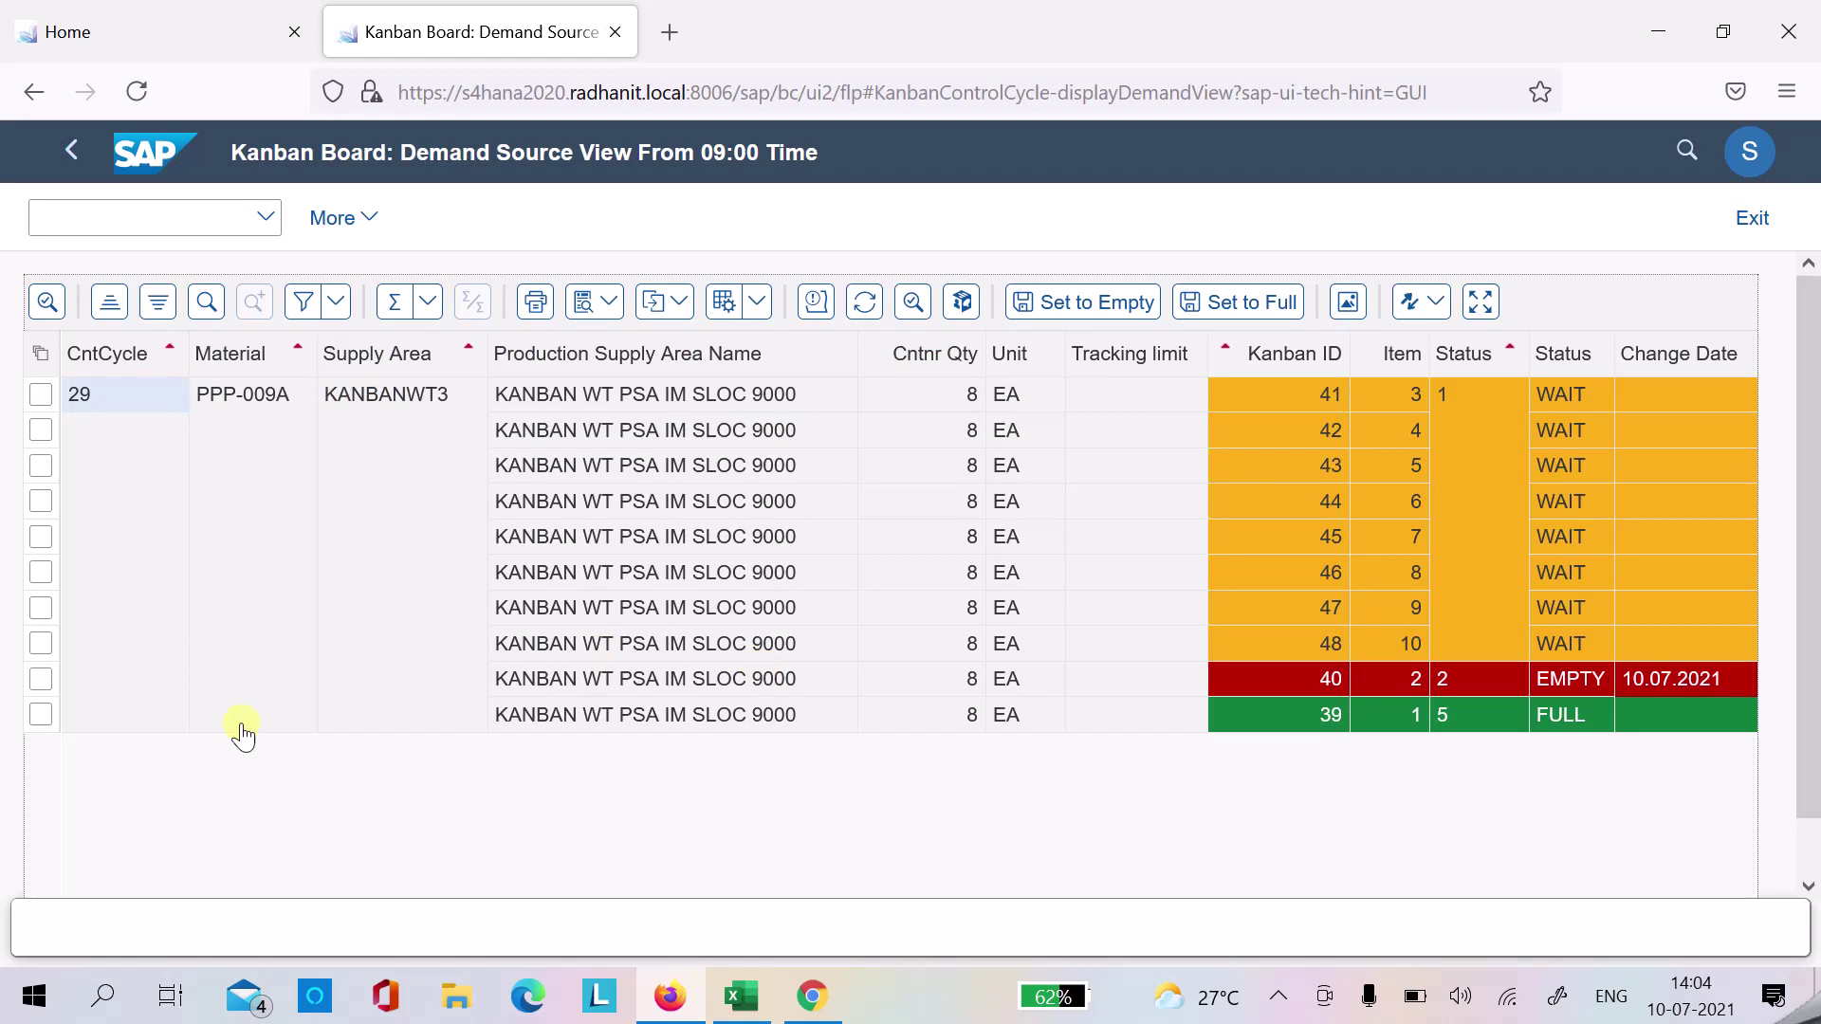
- Open the replenishment warehouse task of kanban 40, confirm it in the background and close the log after reviewing it
left_click(40, 678)
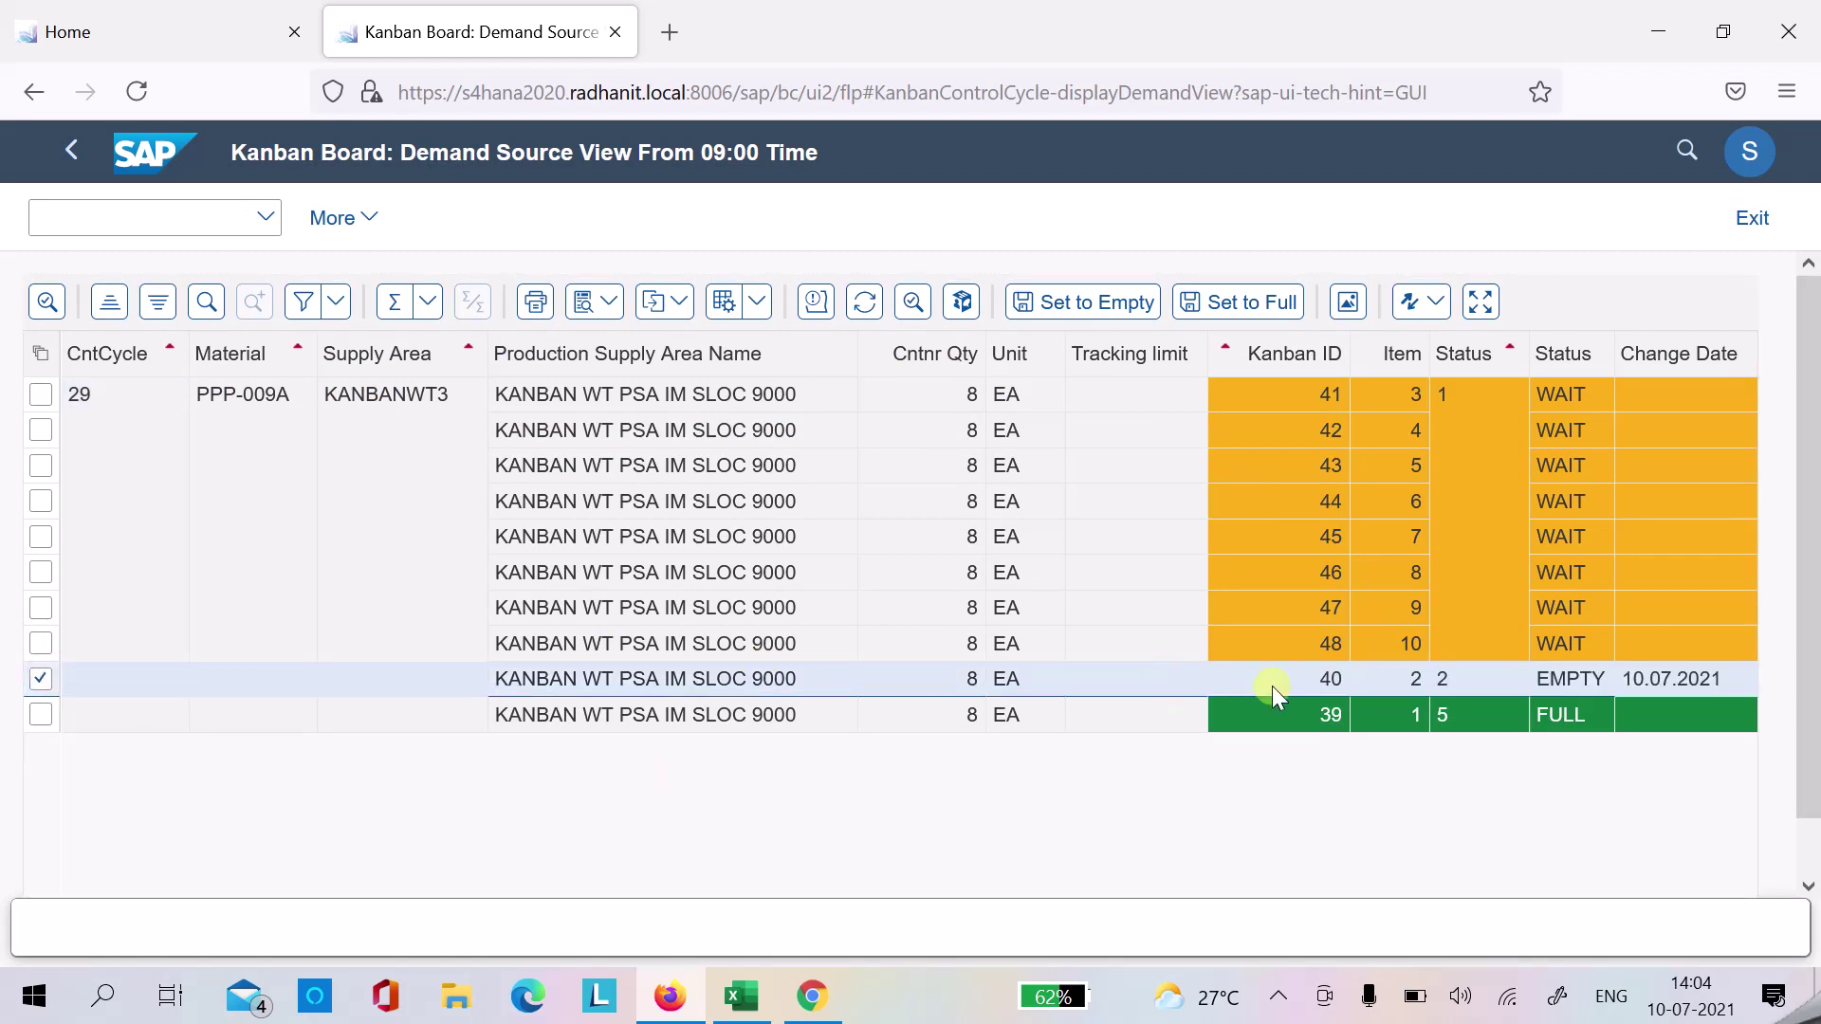
double_click(1301, 678)
left_click(1225, 916)
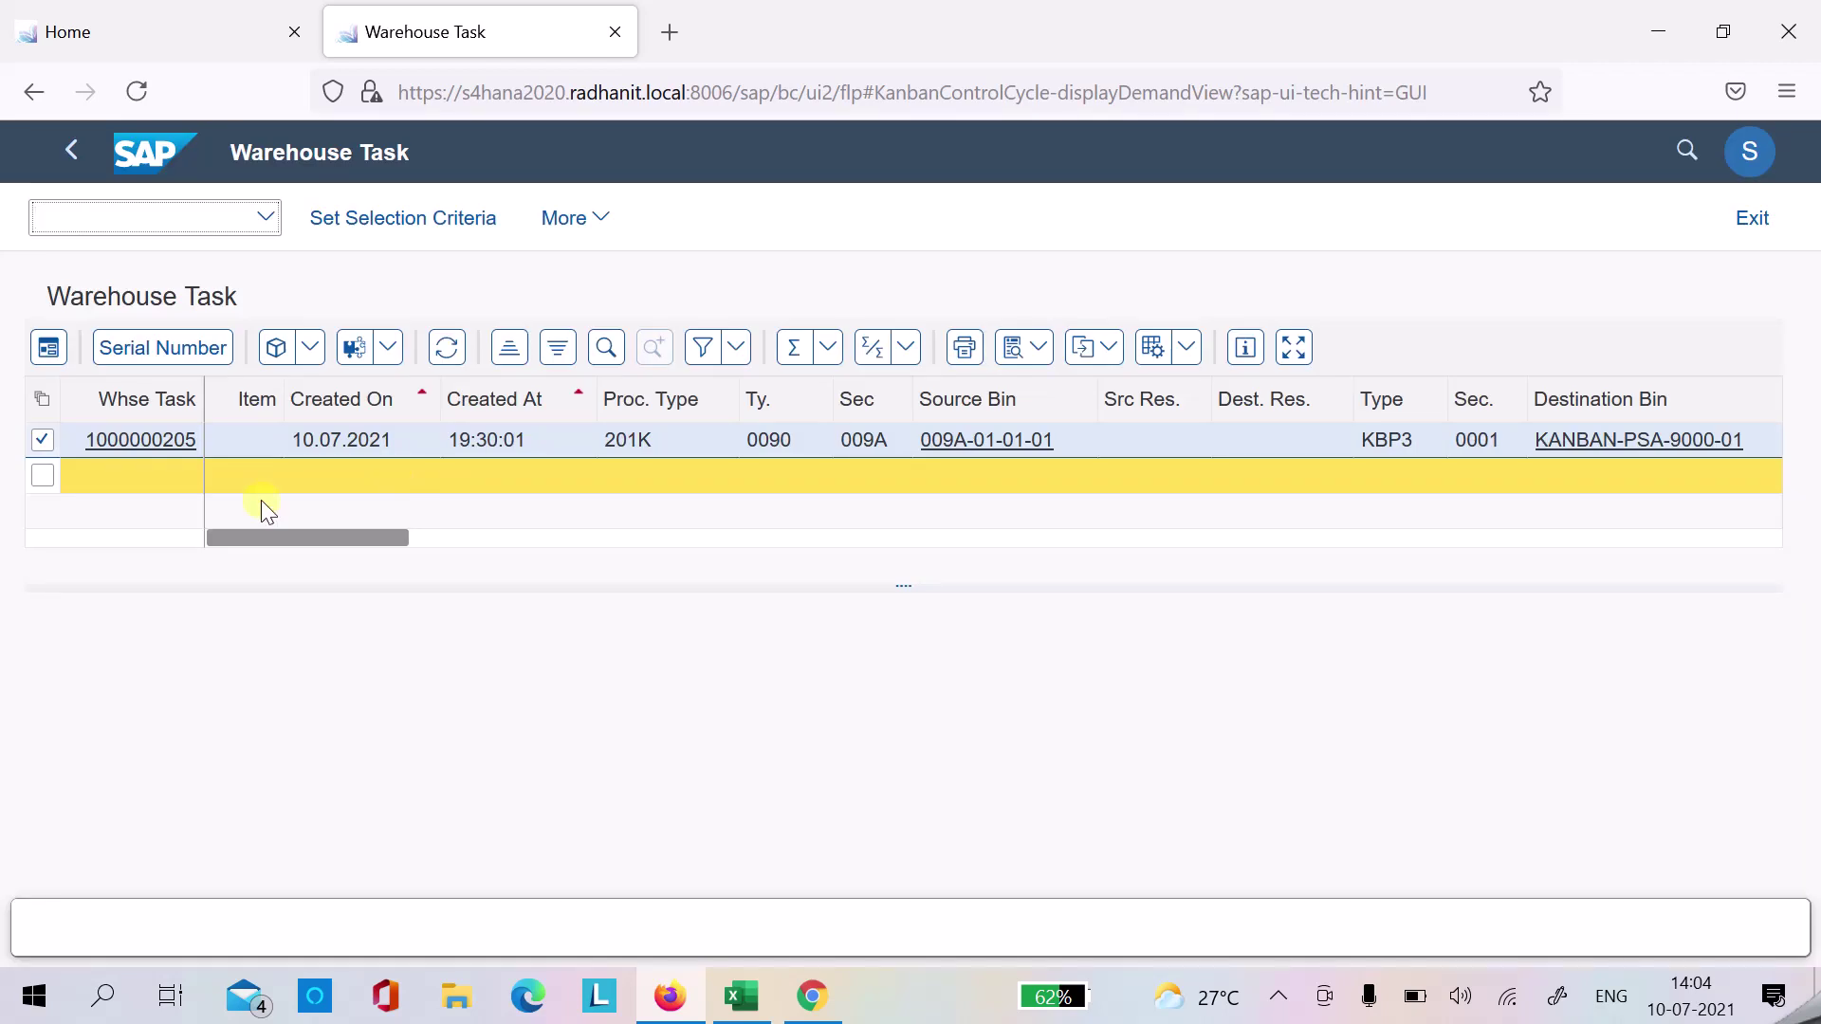
left_click(310, 348)
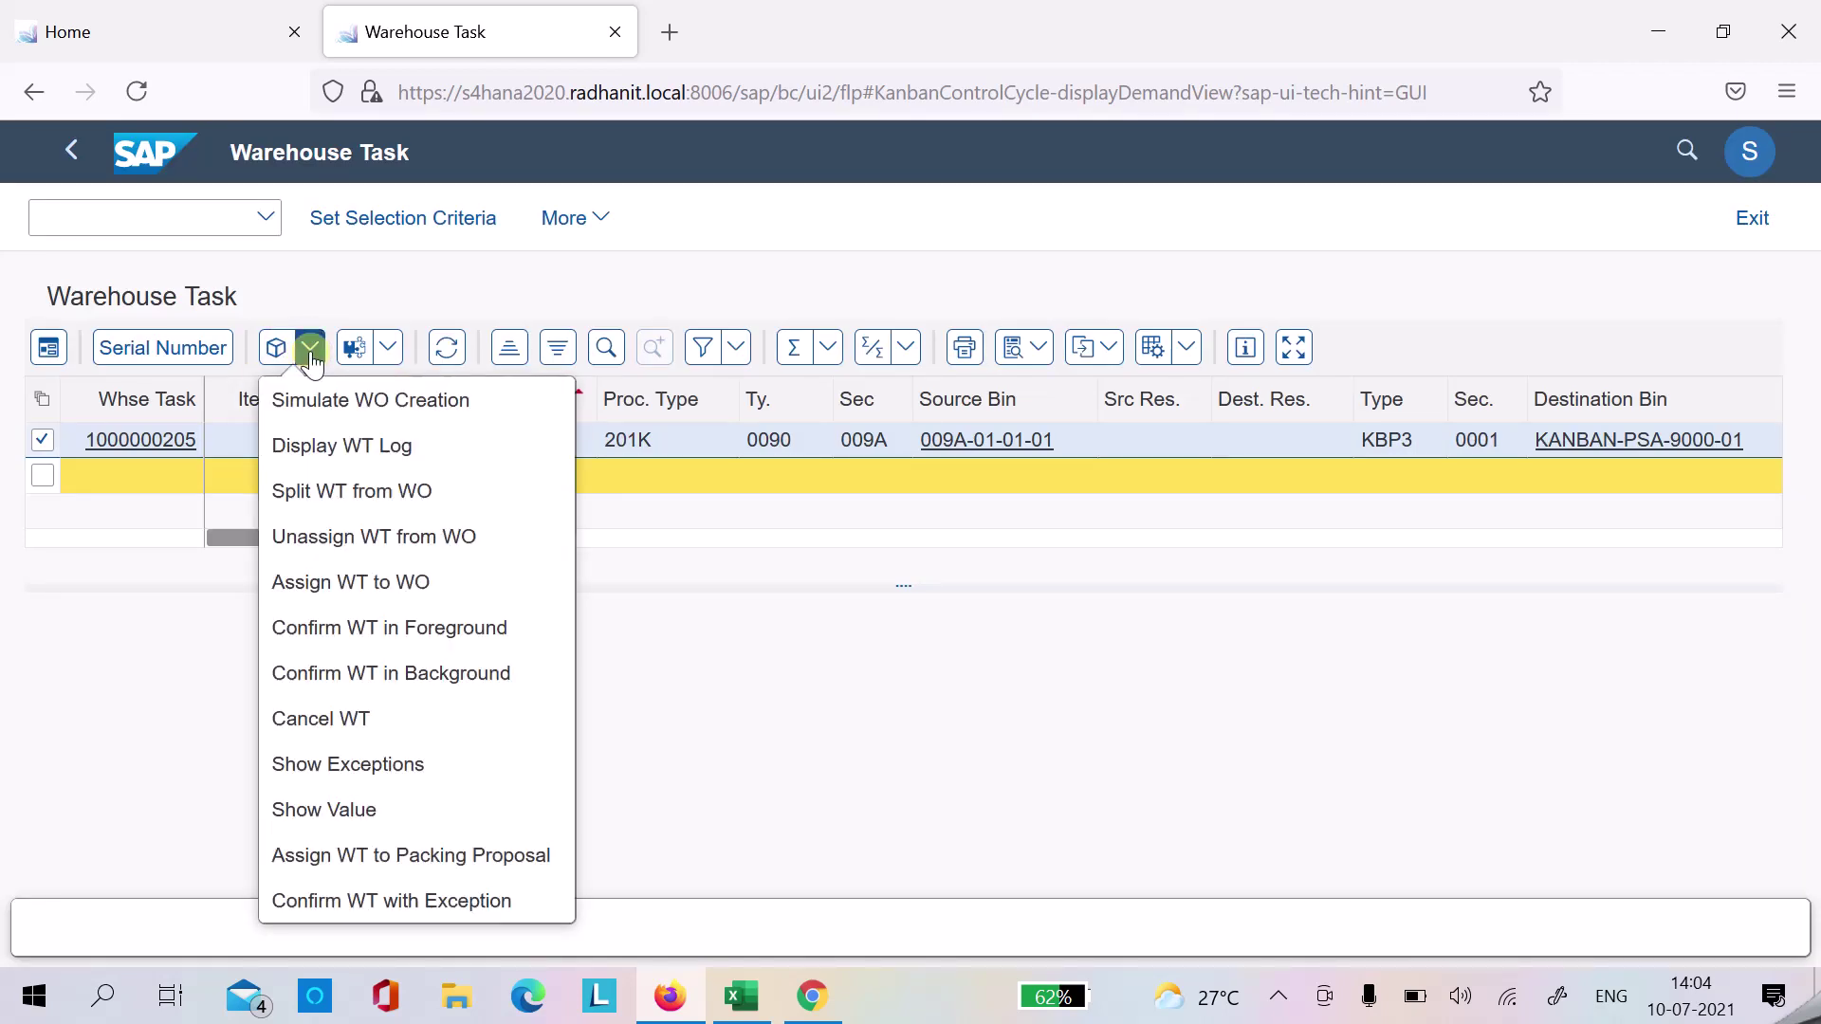
left_click(386, 672)
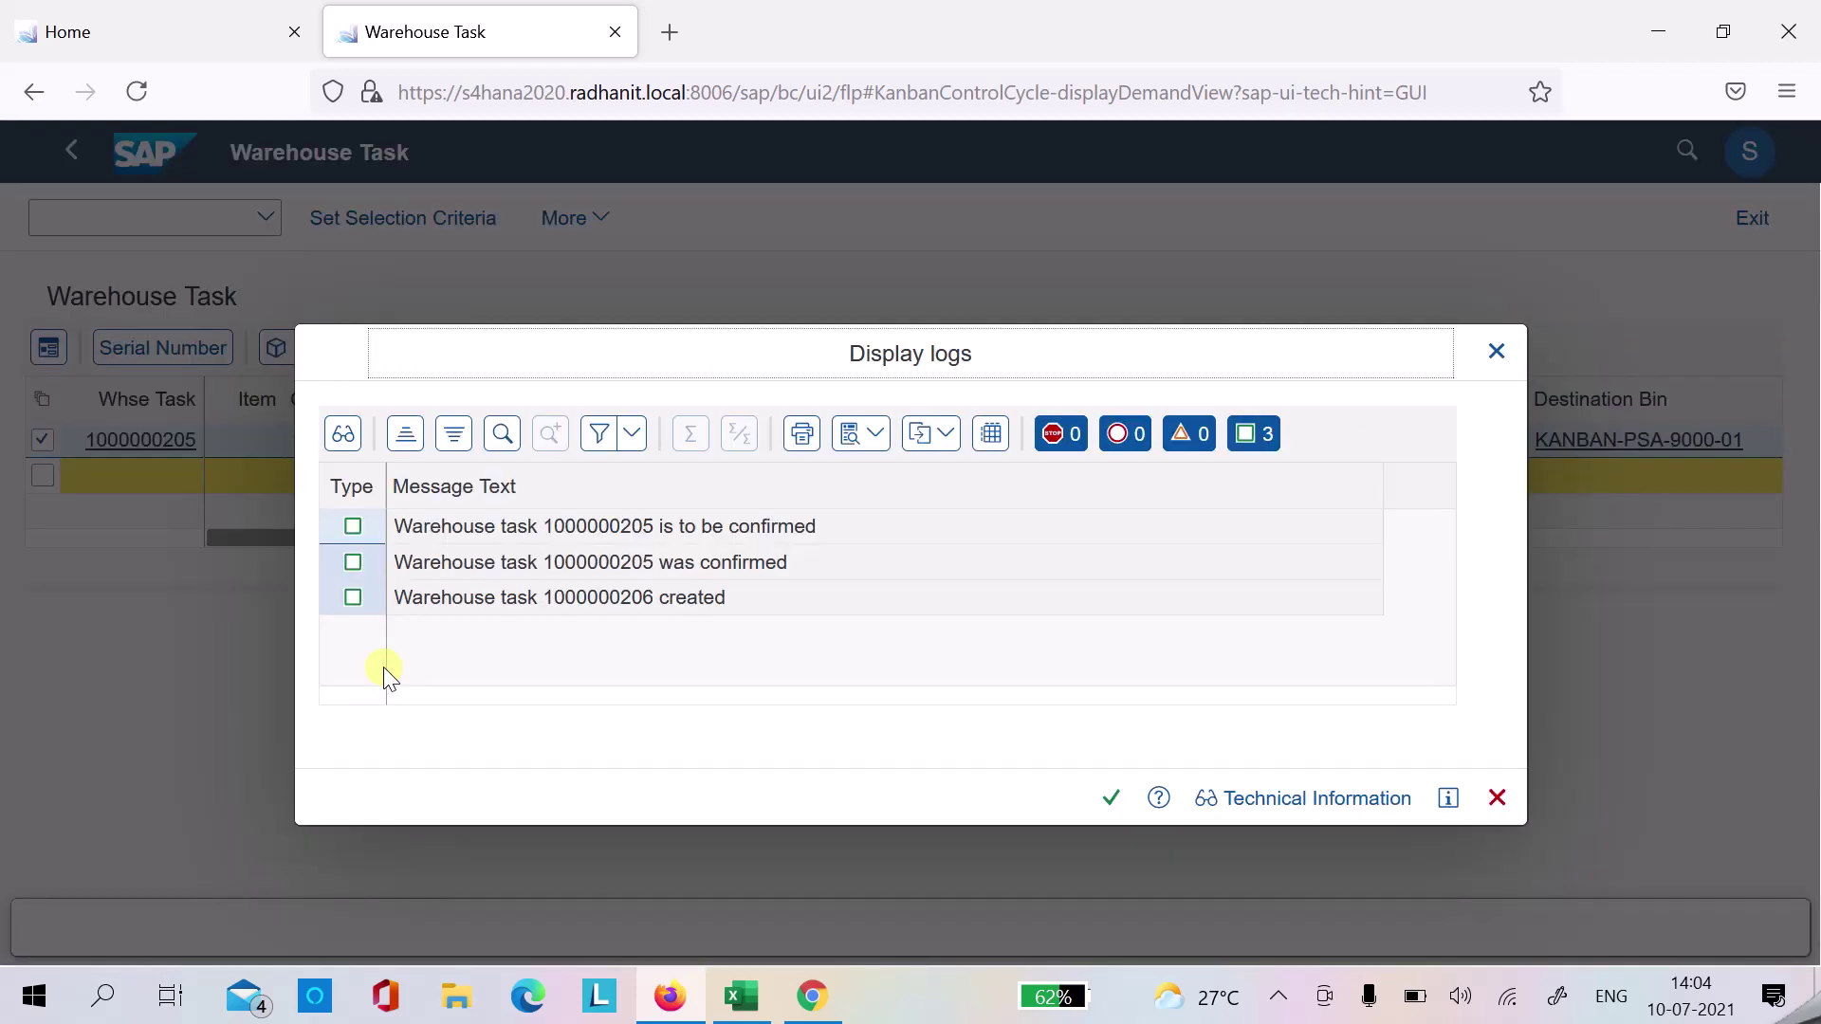
left_click_drag(850, 354, 845, 258)
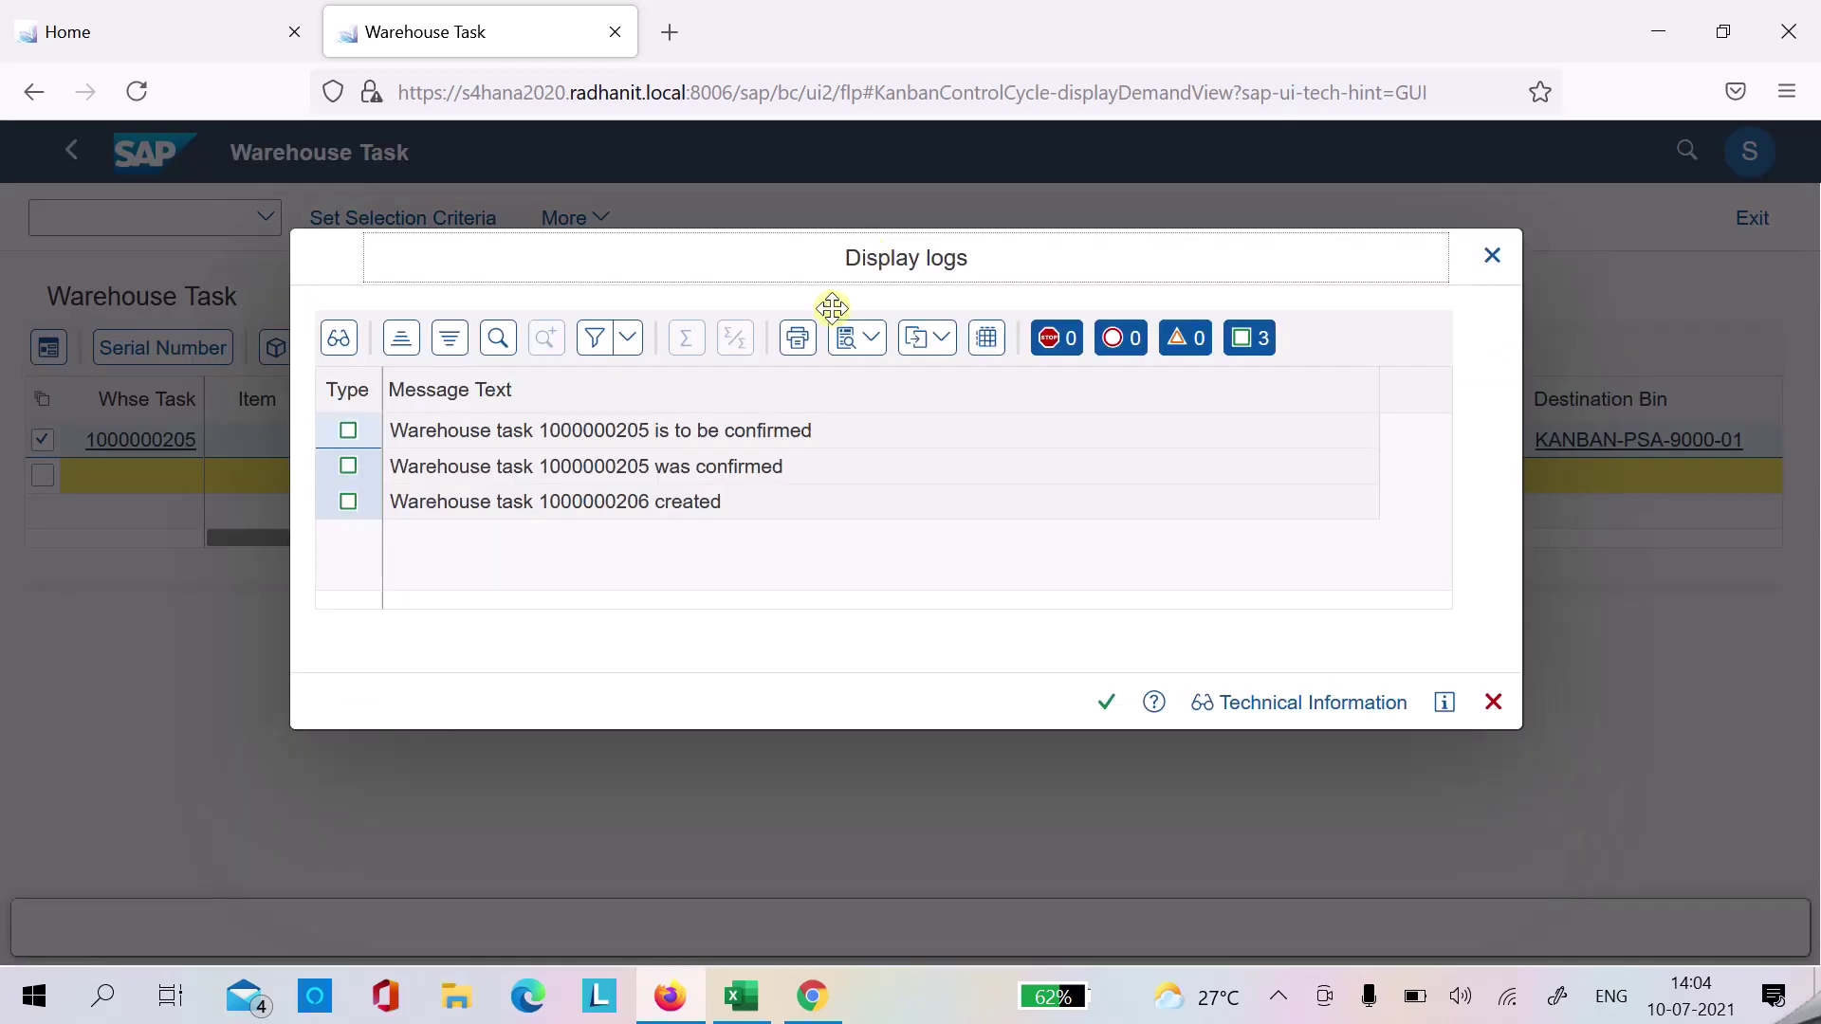
left_click(597, 502)
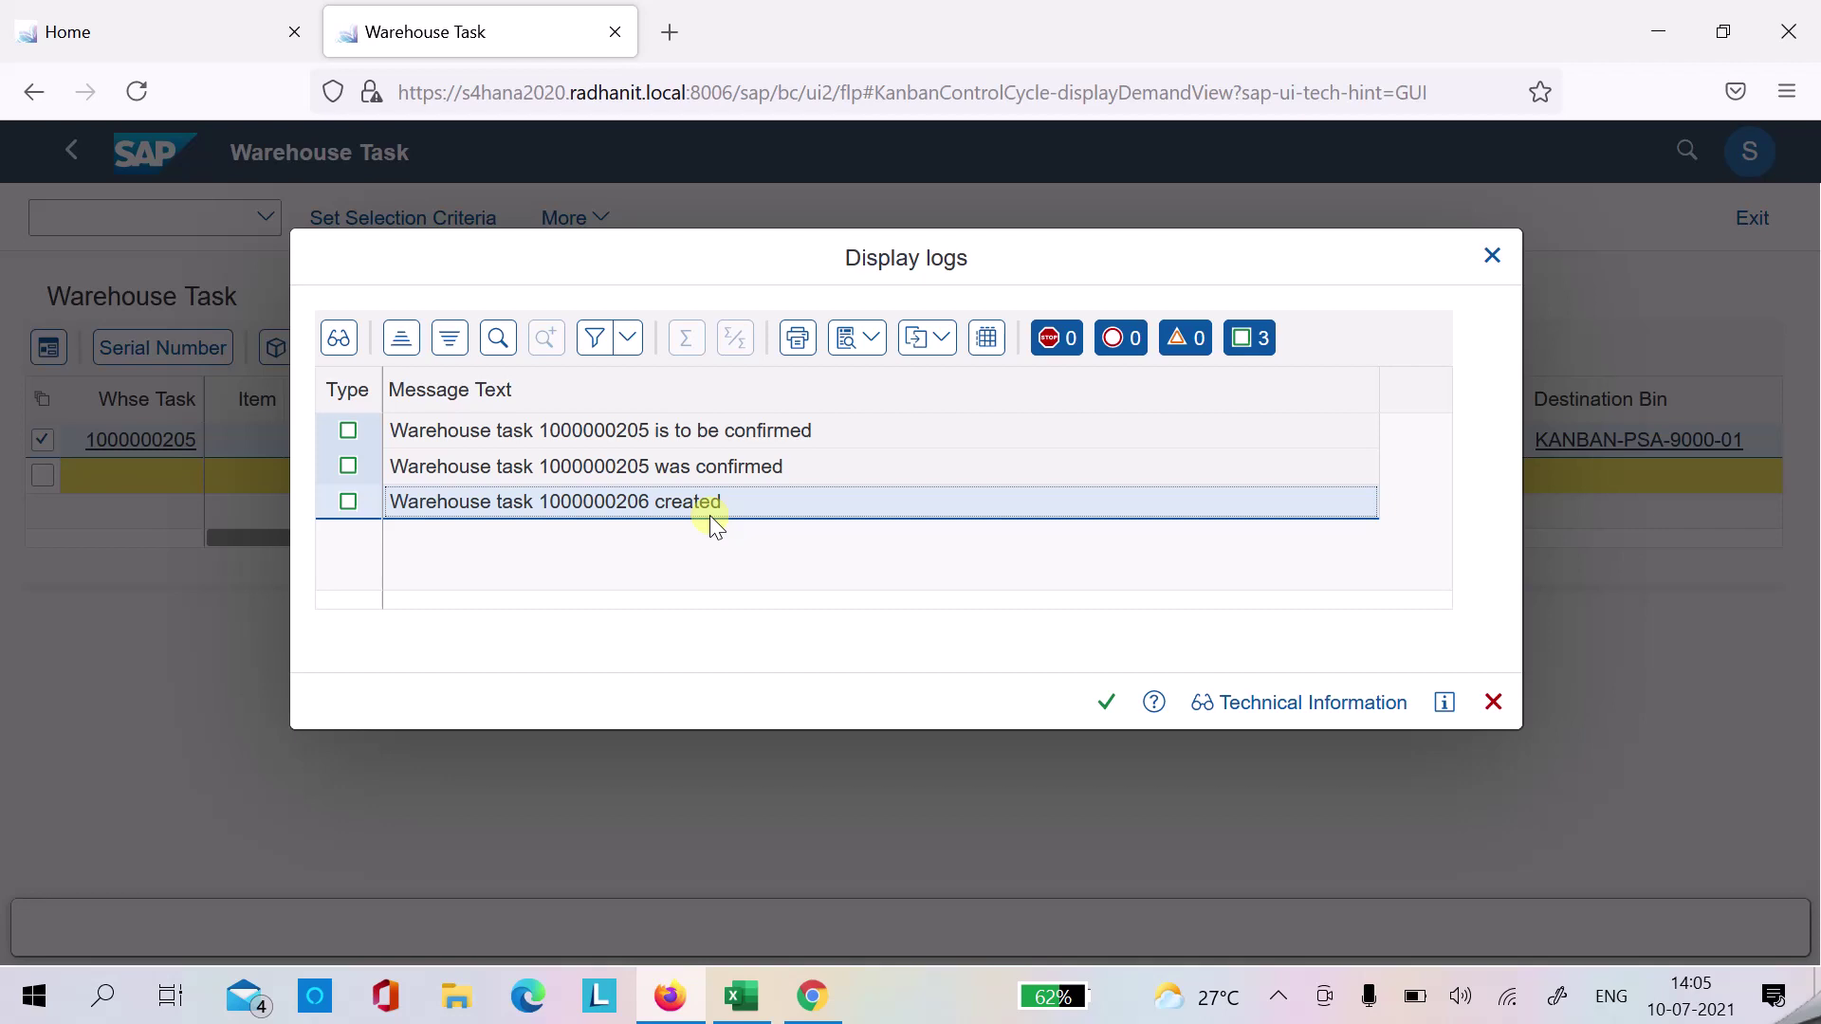
left_click(1104, 703)
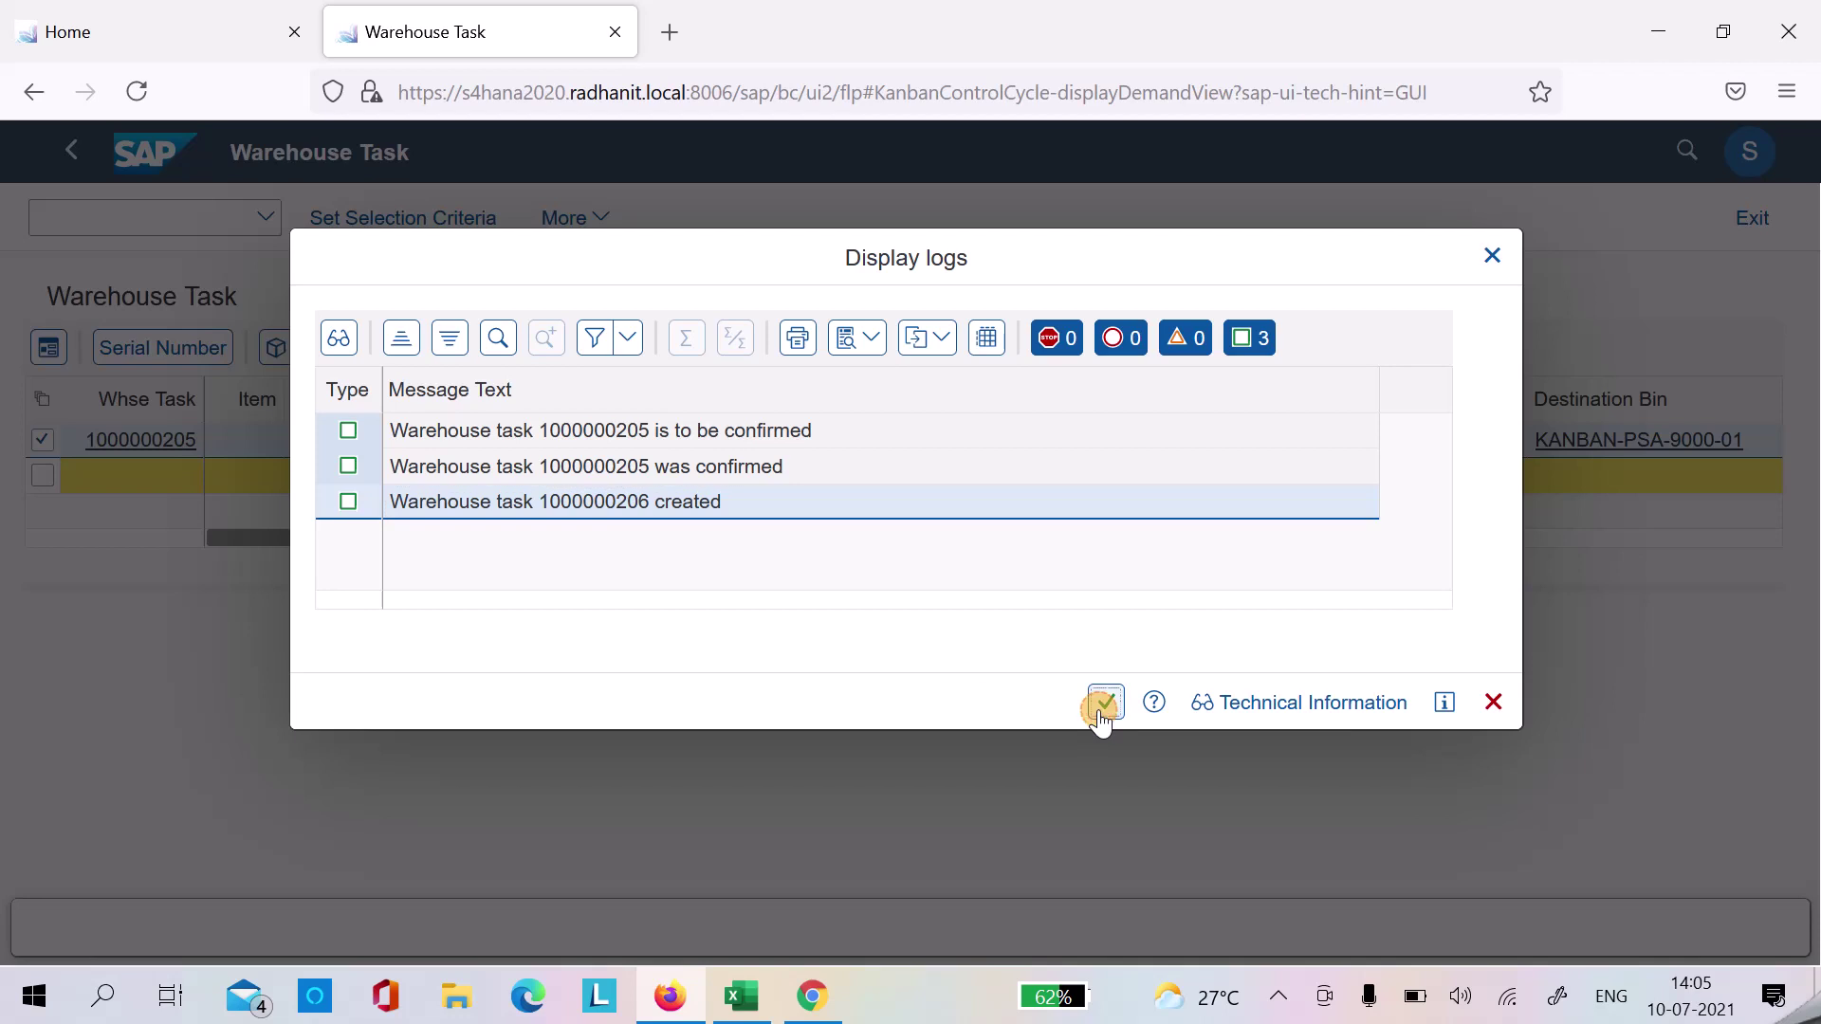
- Run transaction MB51 and list the material documents of PPP-009A in plant 5555 with posting date 10.07.2021
left_click(166, 215)
type("/nmb51")
key("Return")
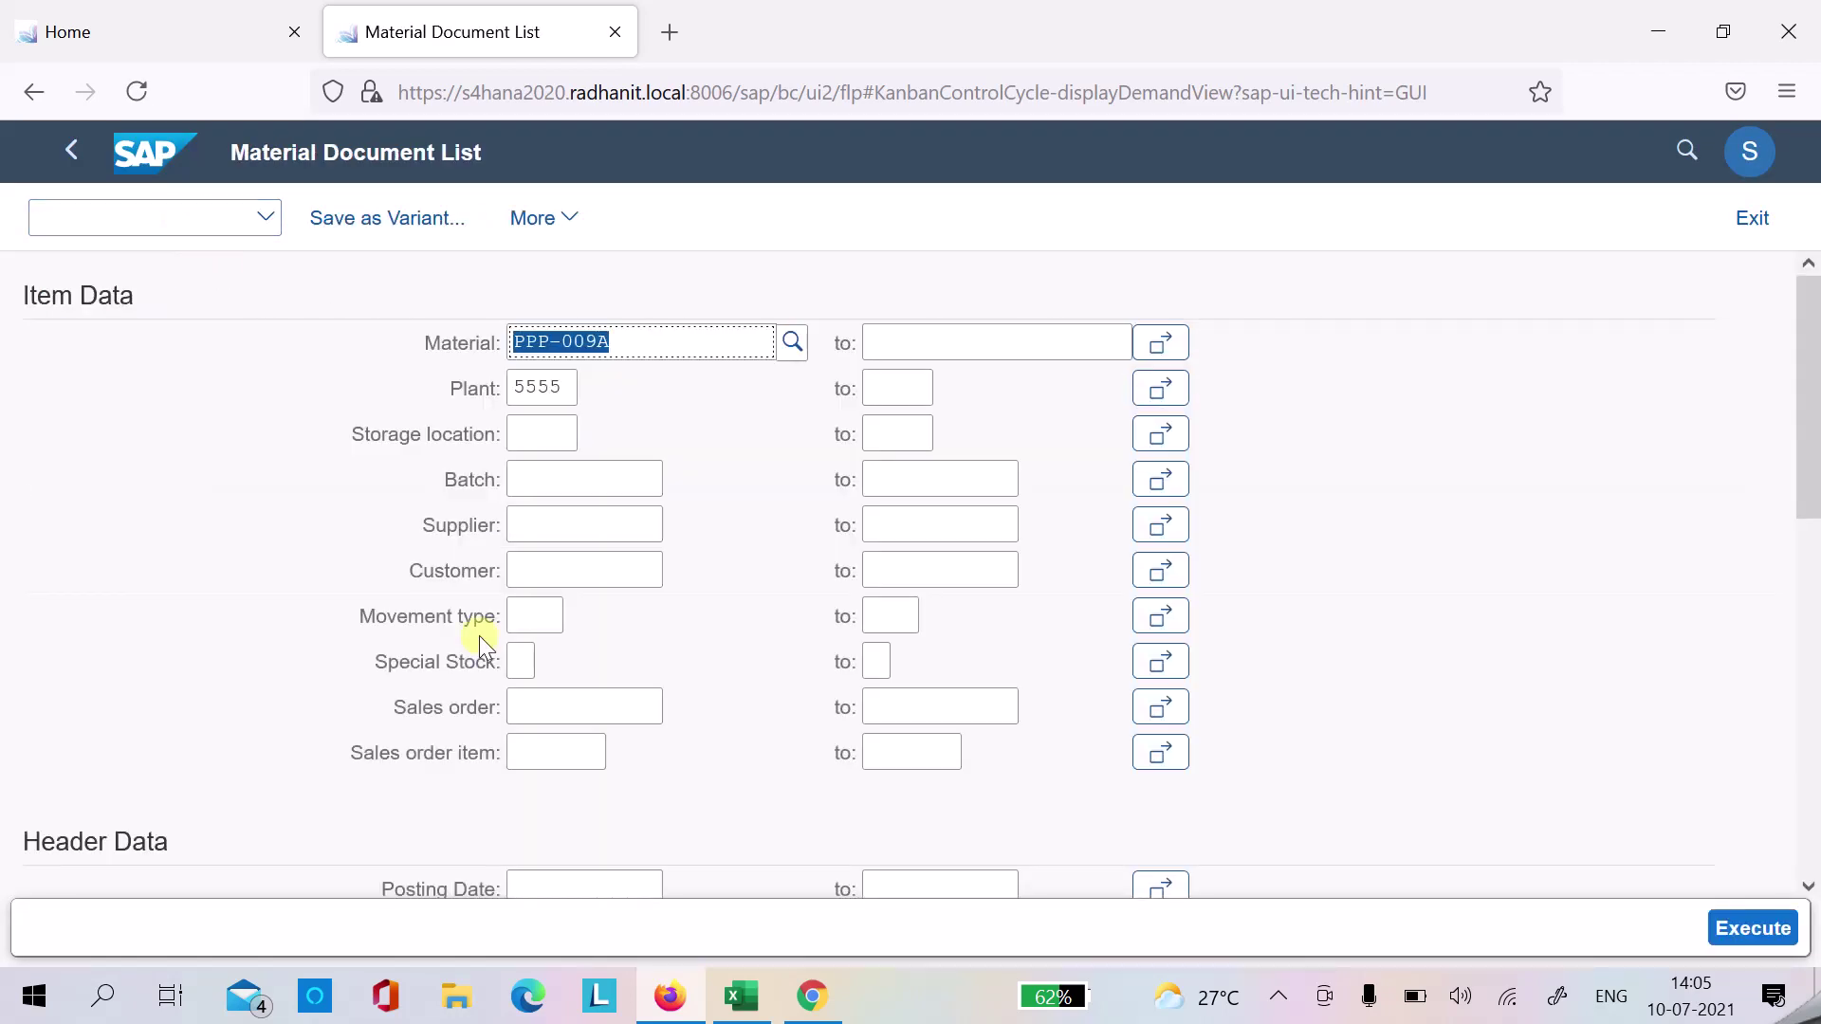
left_click(581, 886)
left_click(678, 886)
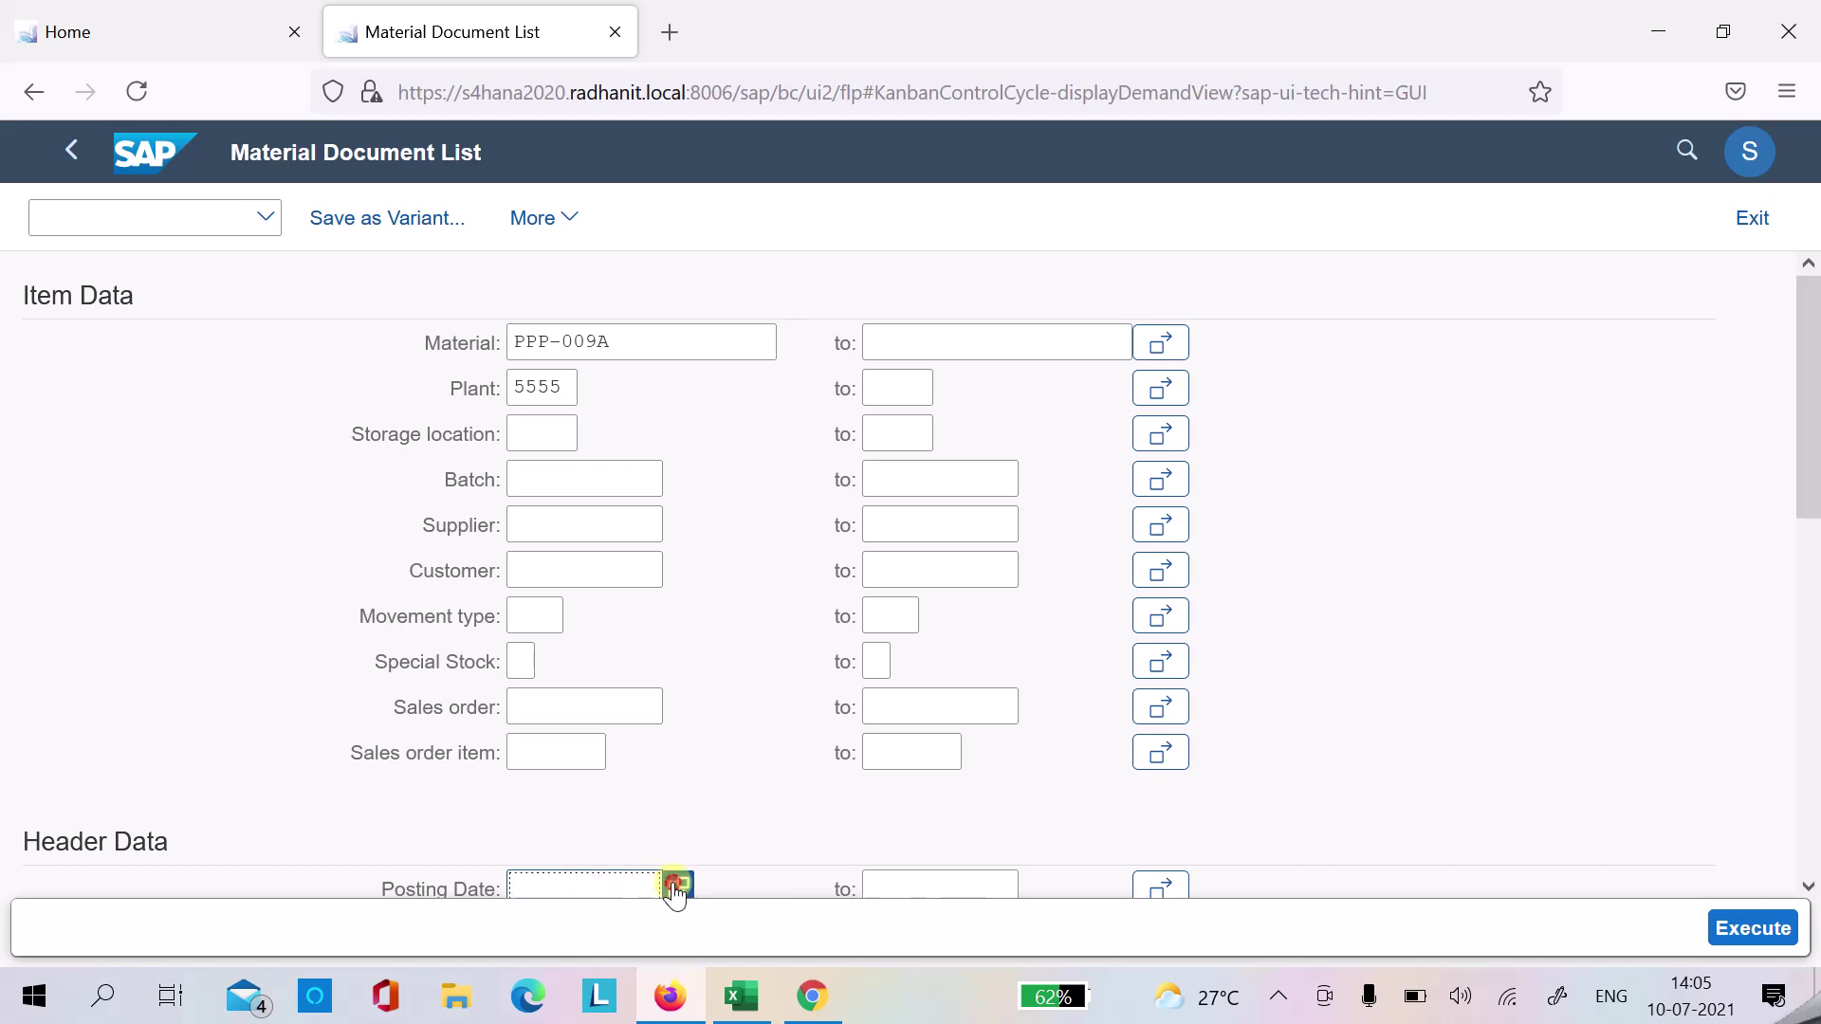
double_click(909, 683)
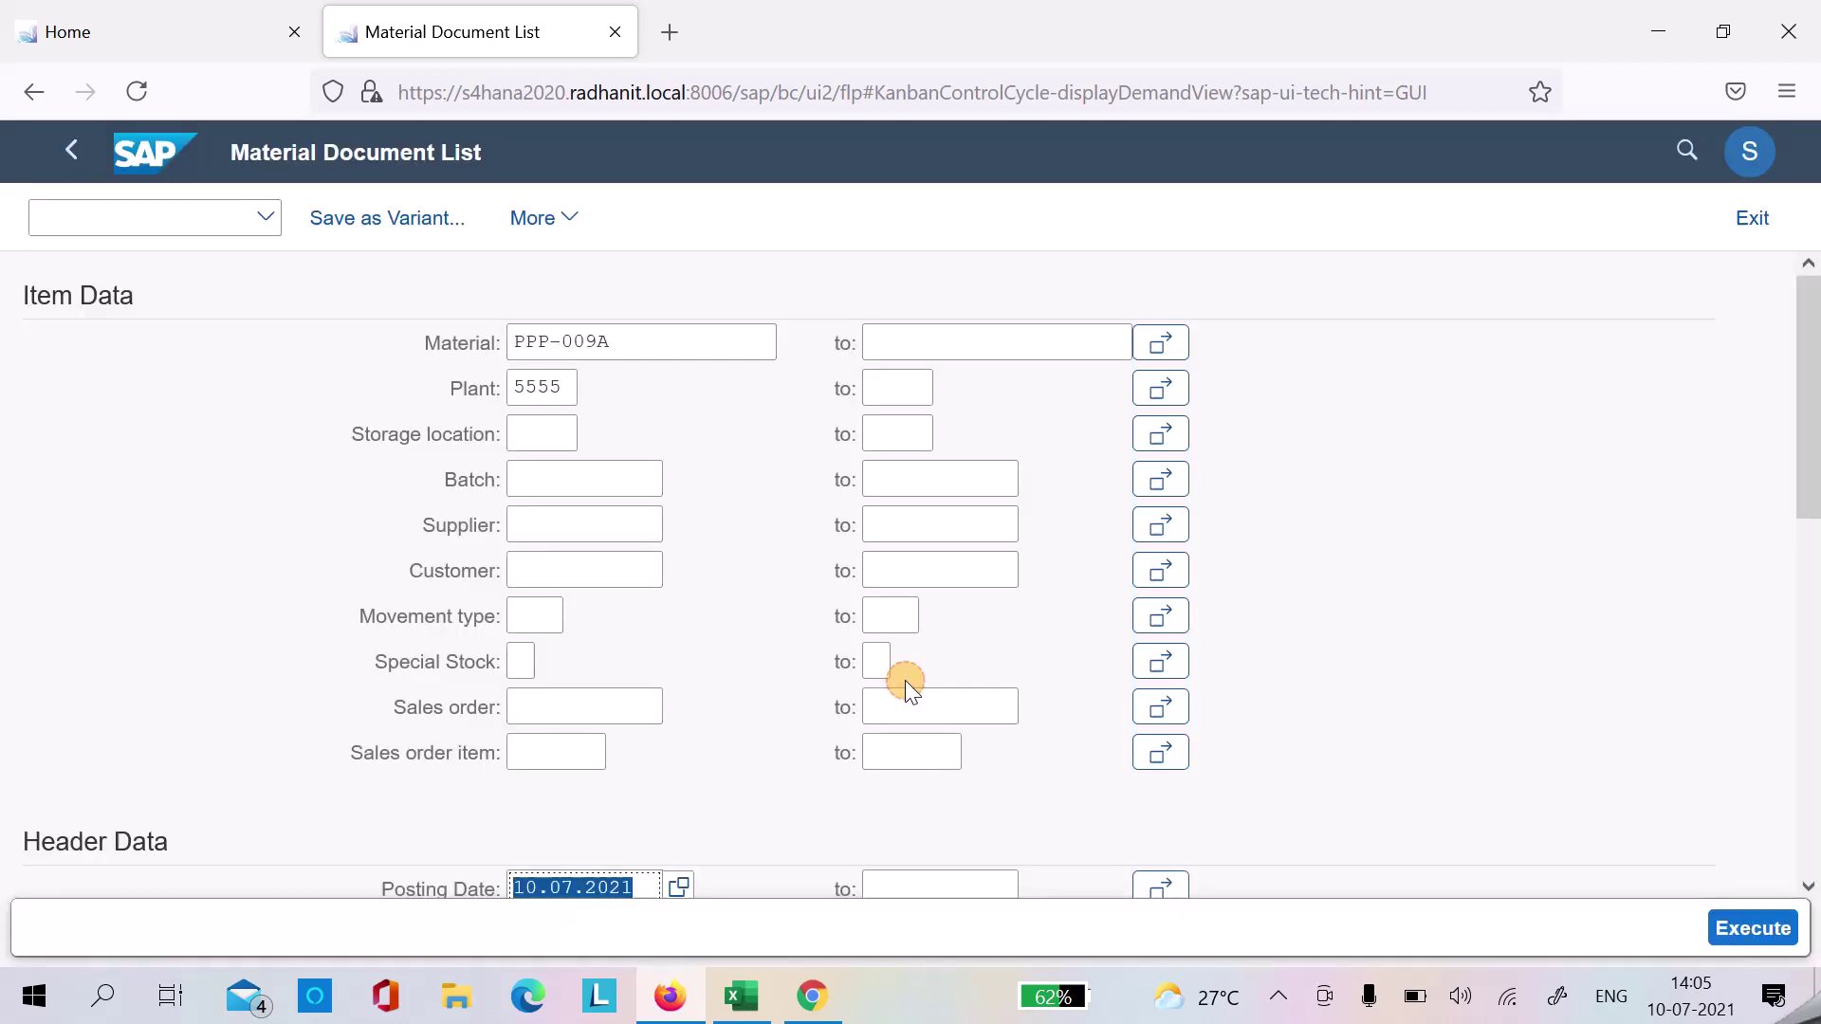
left_click(1753, 924)
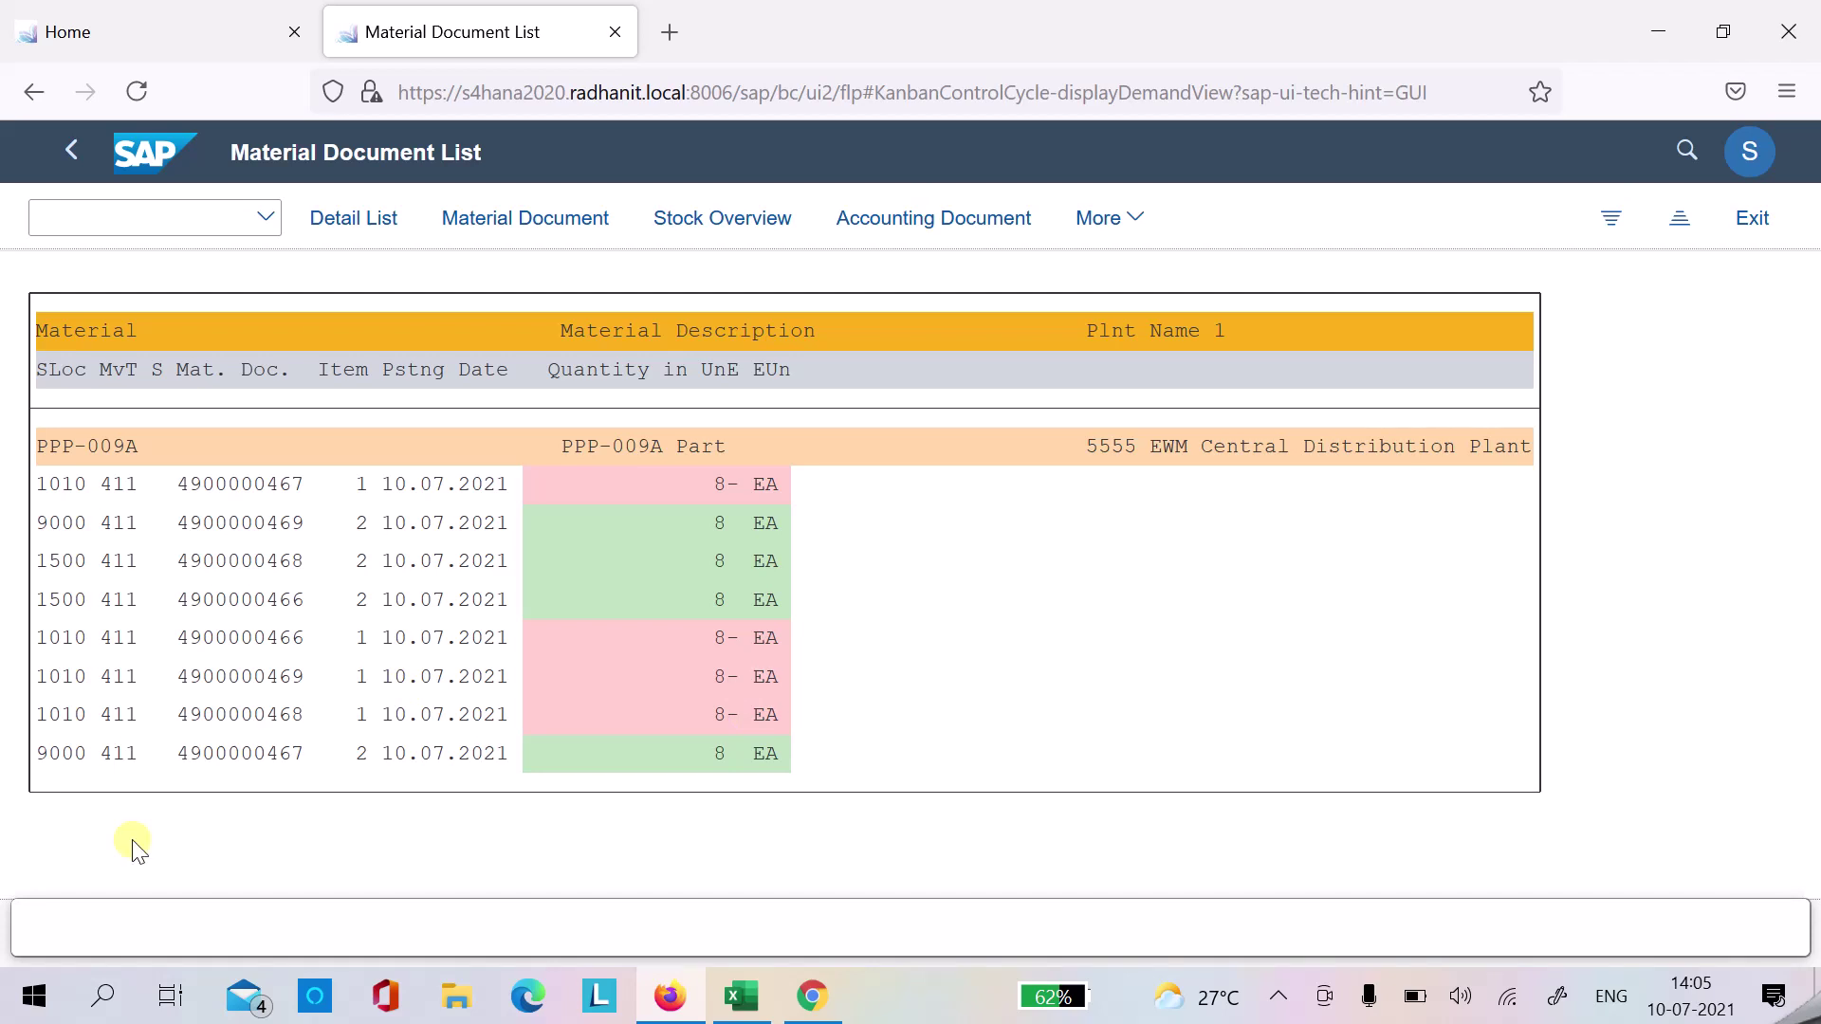
double_click(264, 523)
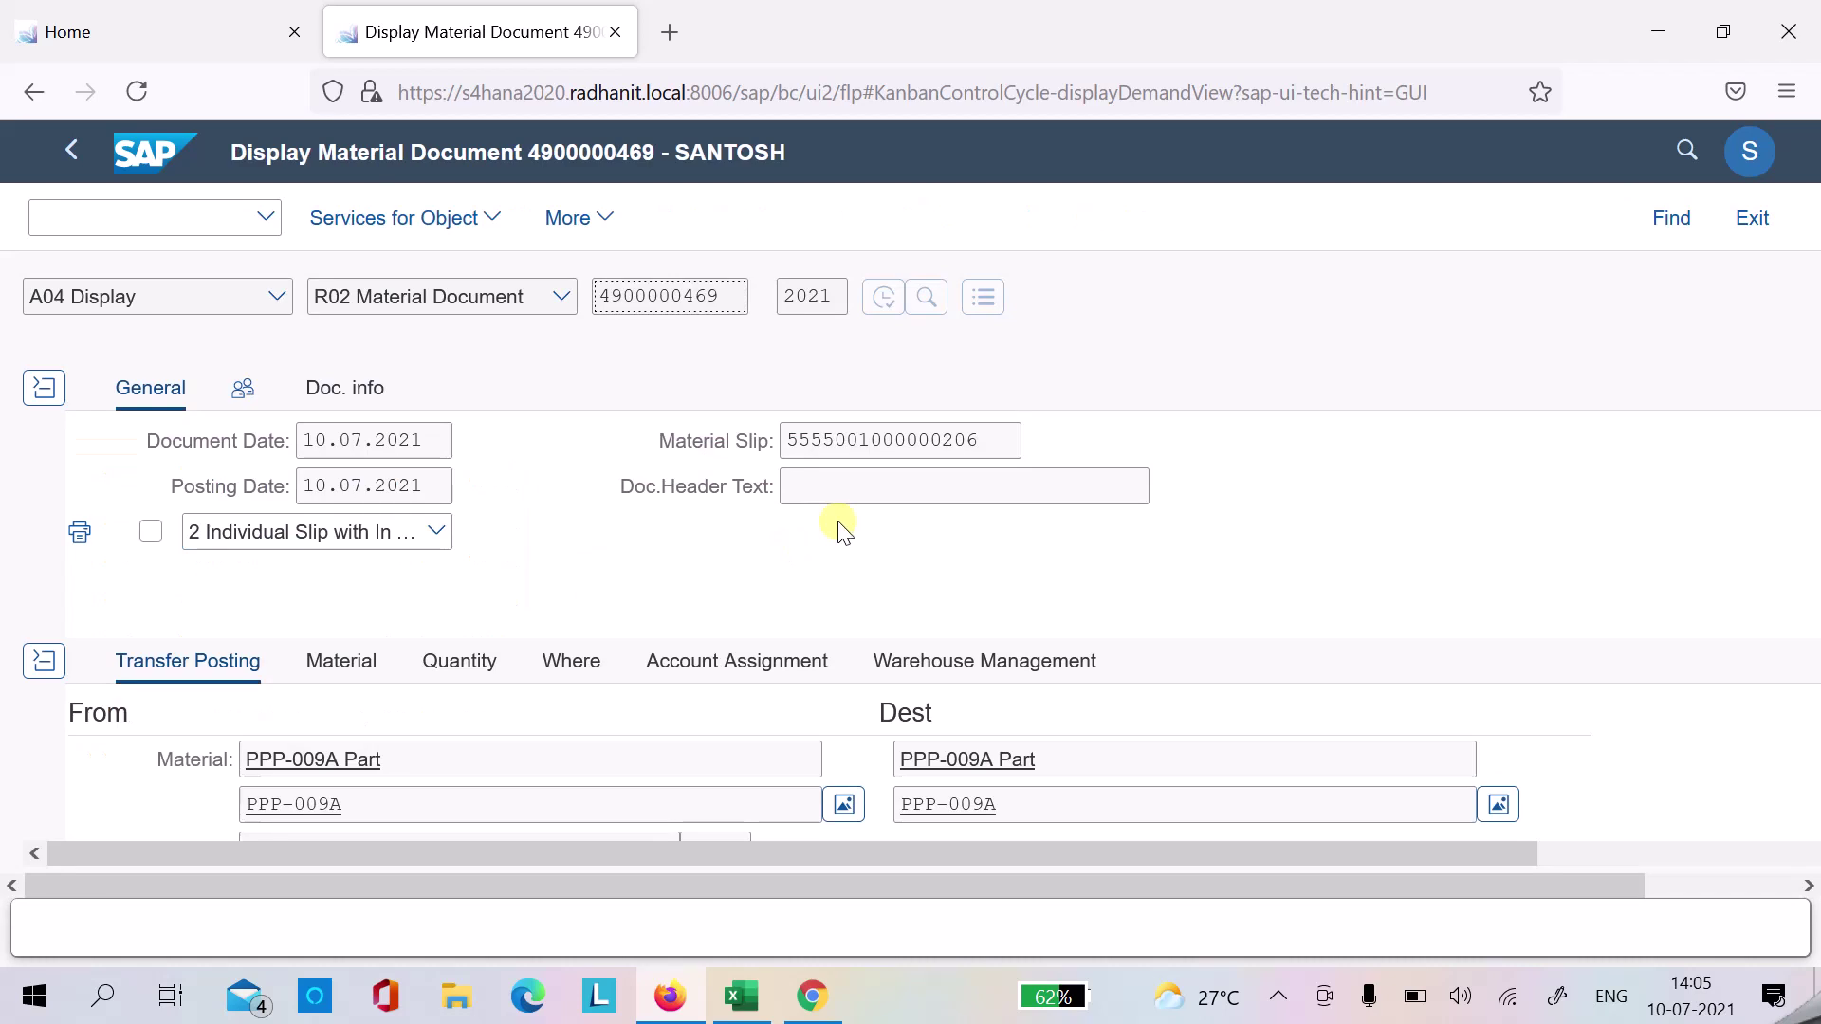
left_click(918, 441)
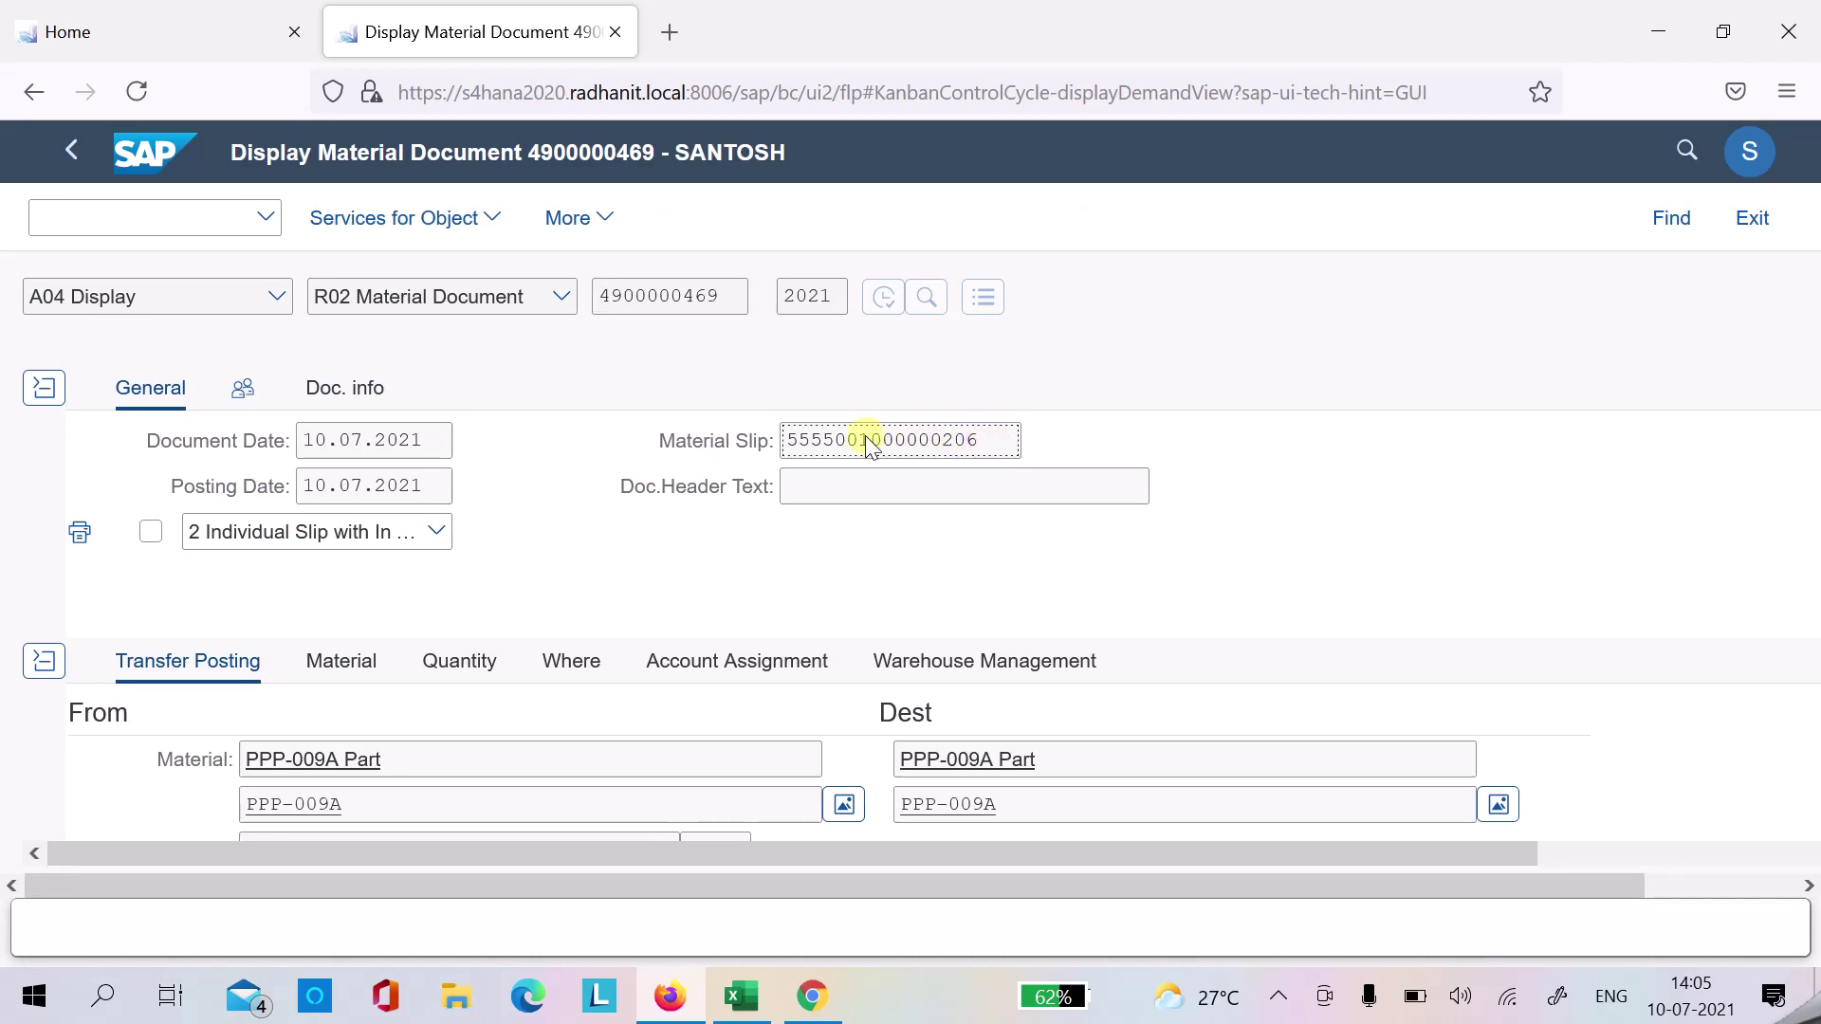
left_click_drag(901, 441, 1005, 445)
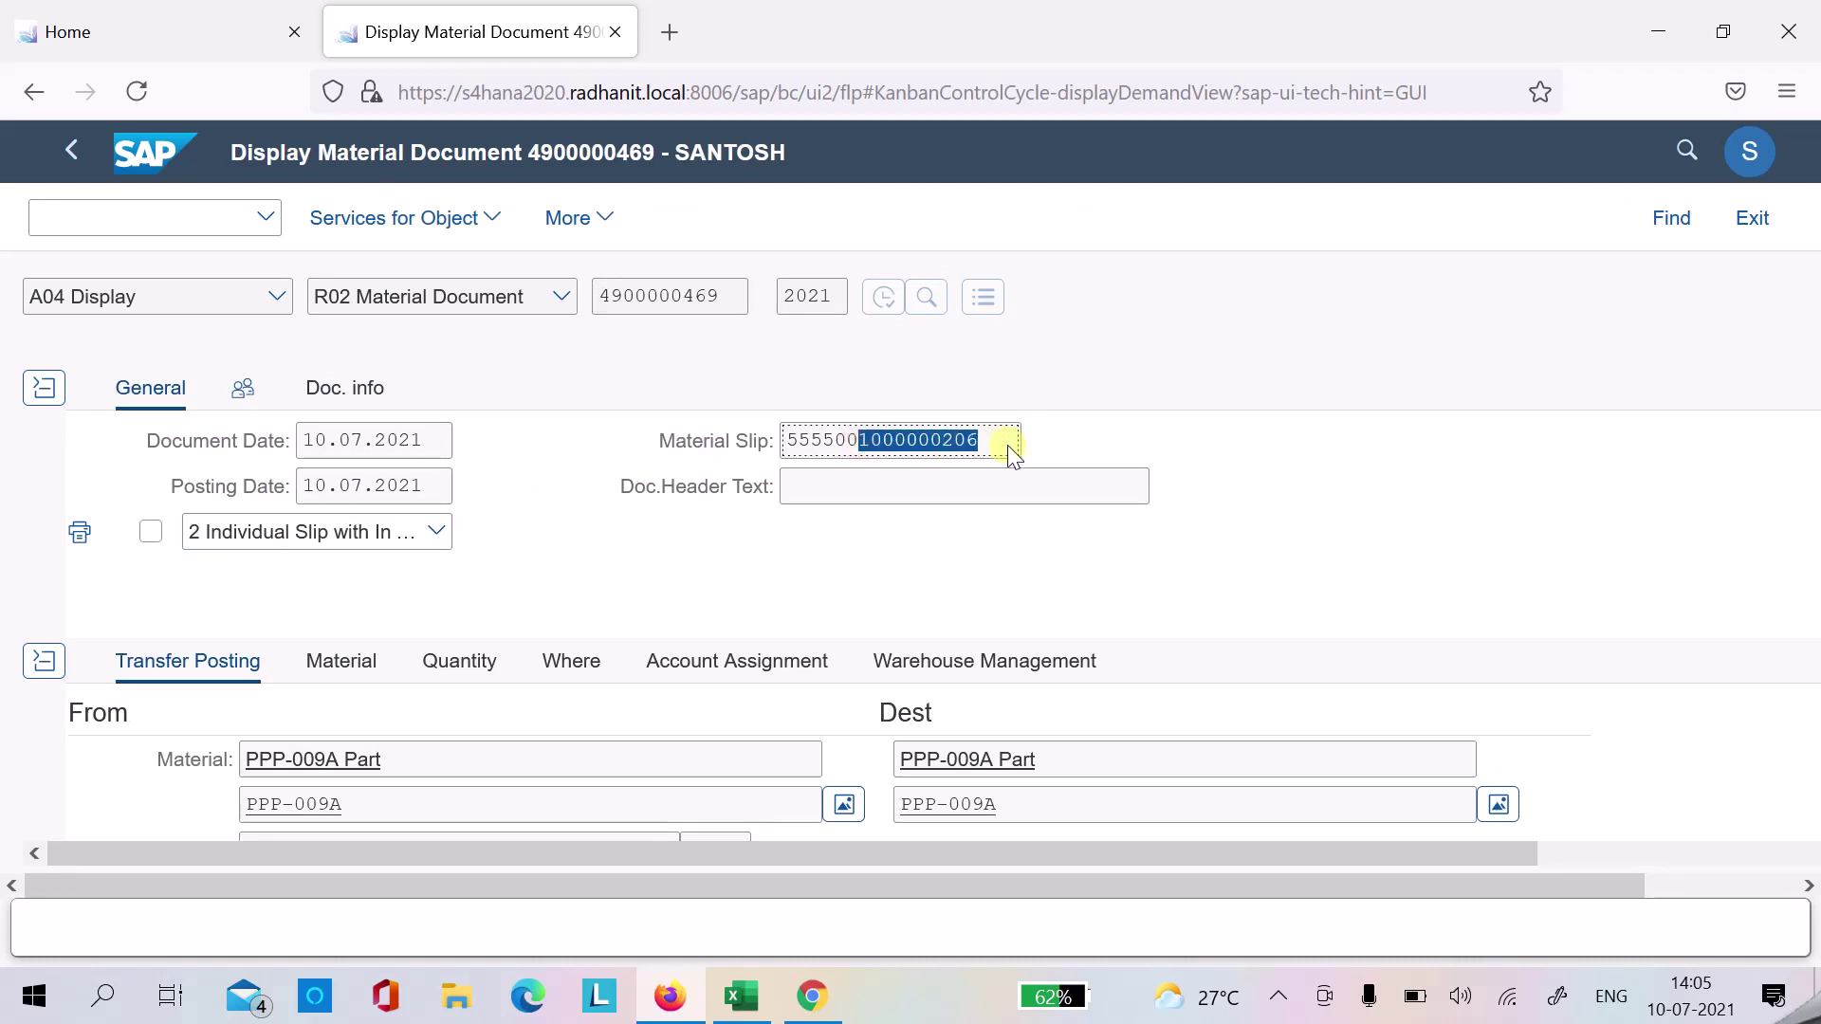
left_click(1081, 442)
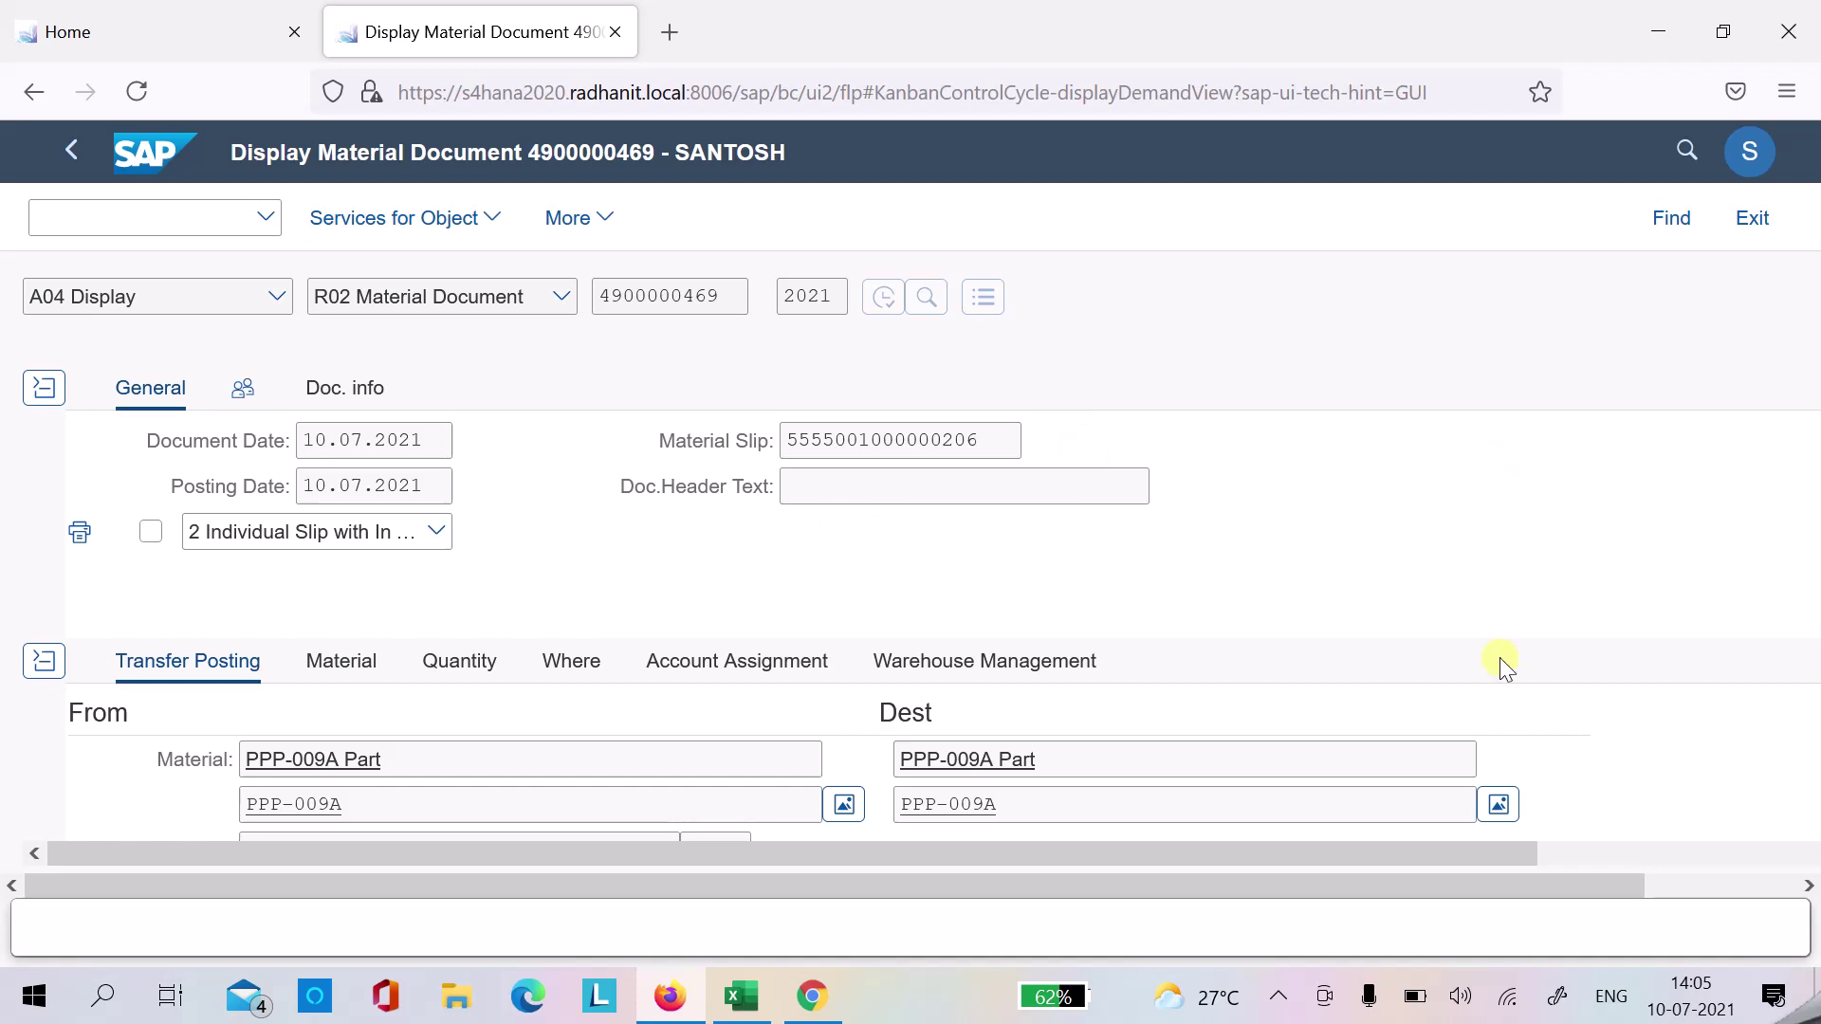
scroll(1508, 666, "down", 3)
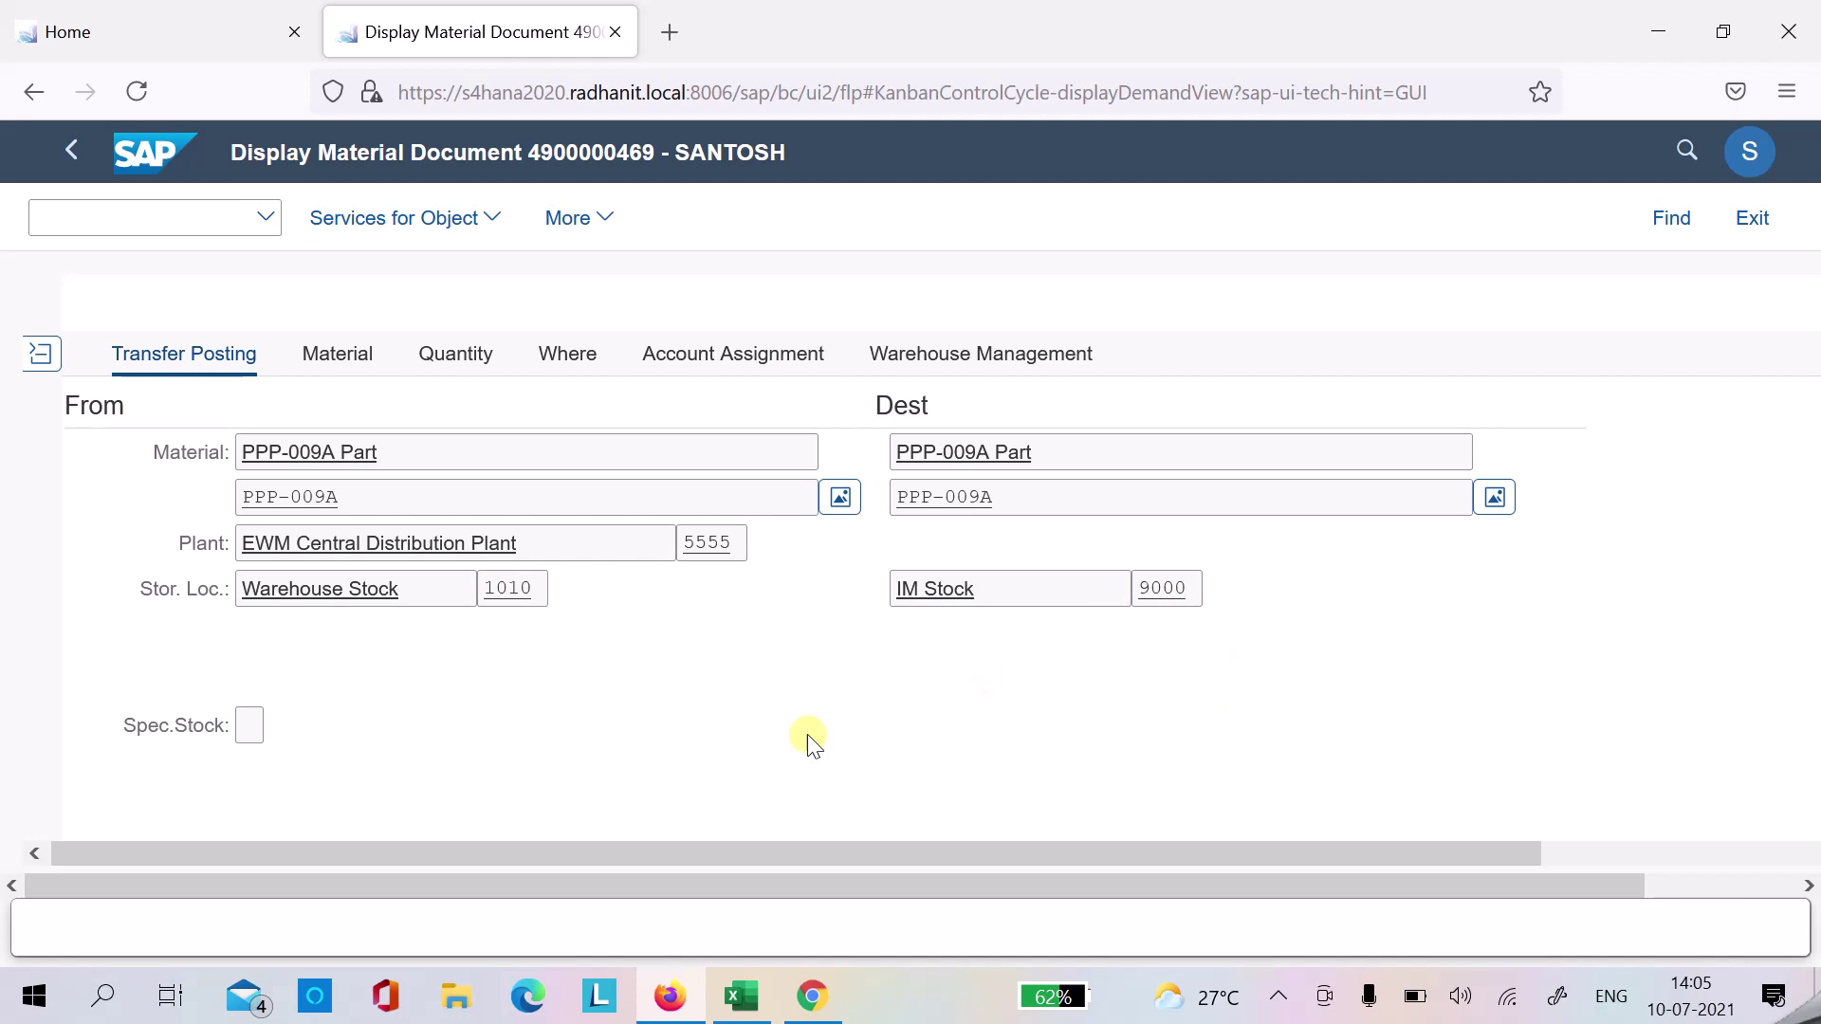
scroll(1688, 683, "down", 1)
scroll(1678, 618, "up", 4)
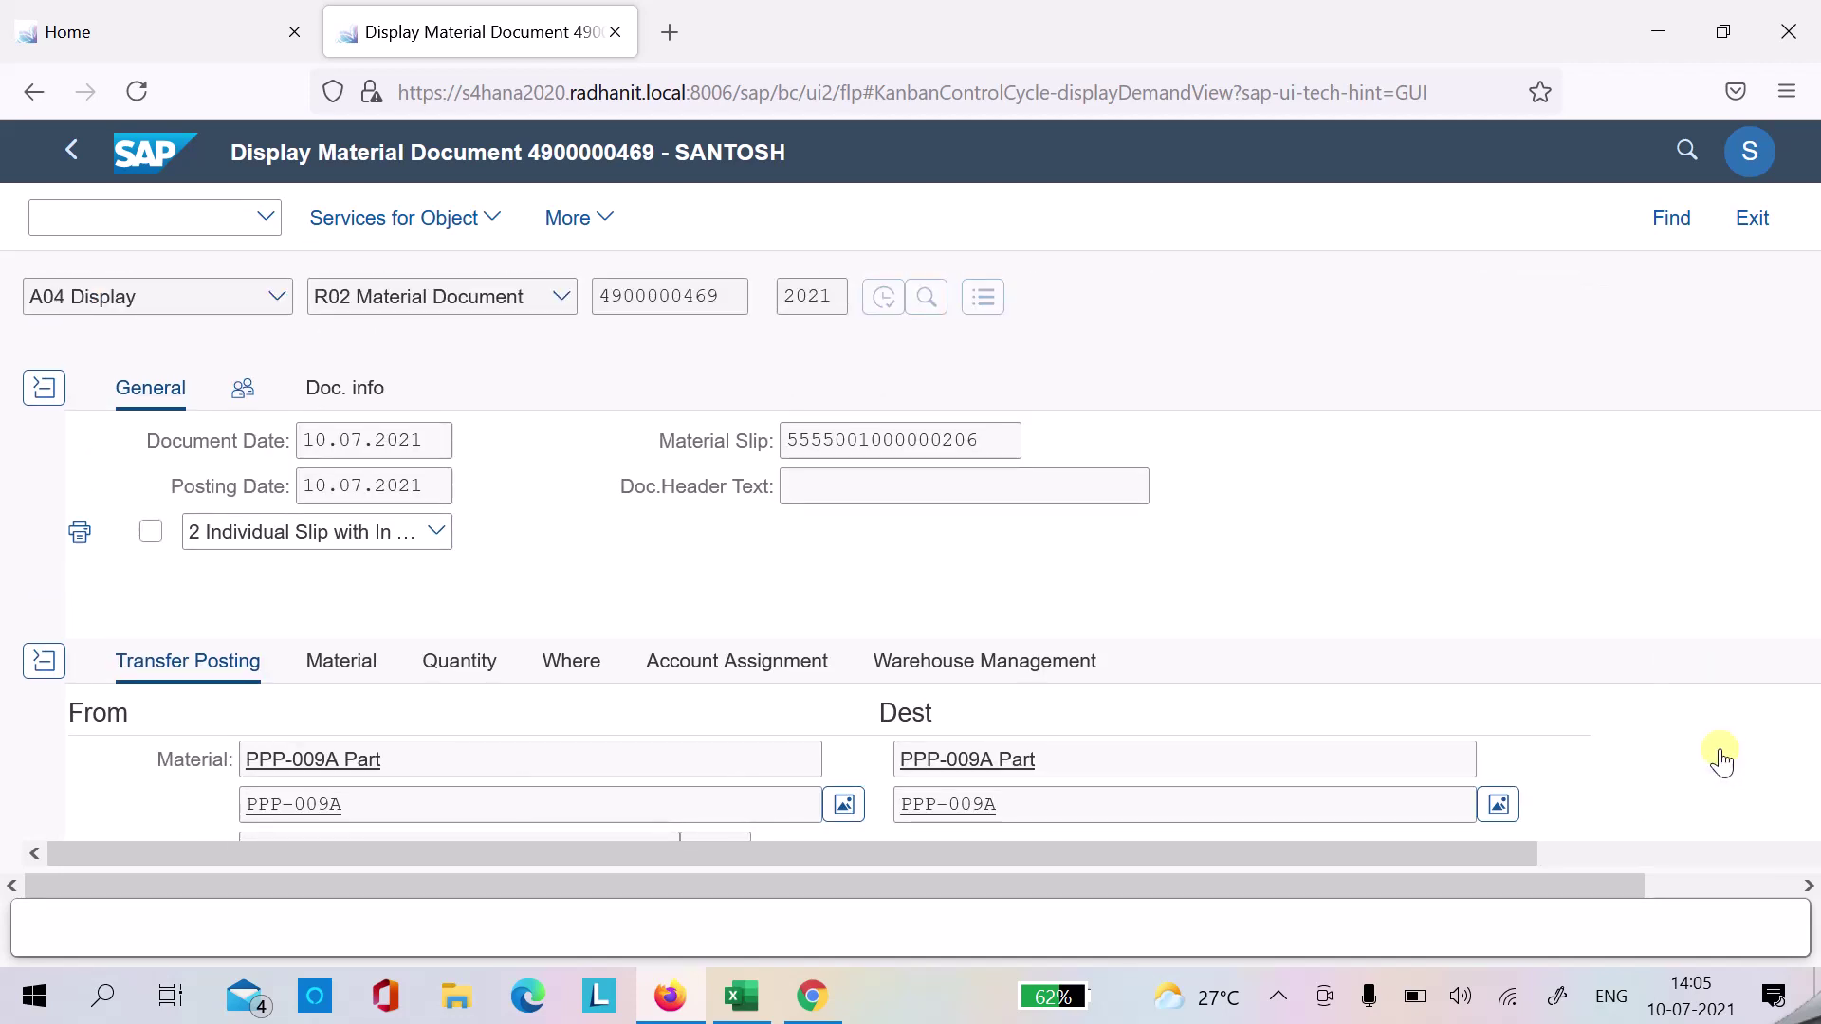
- Run transaction /SCWM/MON and list the storage bins under Stock and Bin for storage types matching kb*
left_click(207, 226)
type("/n/sc")
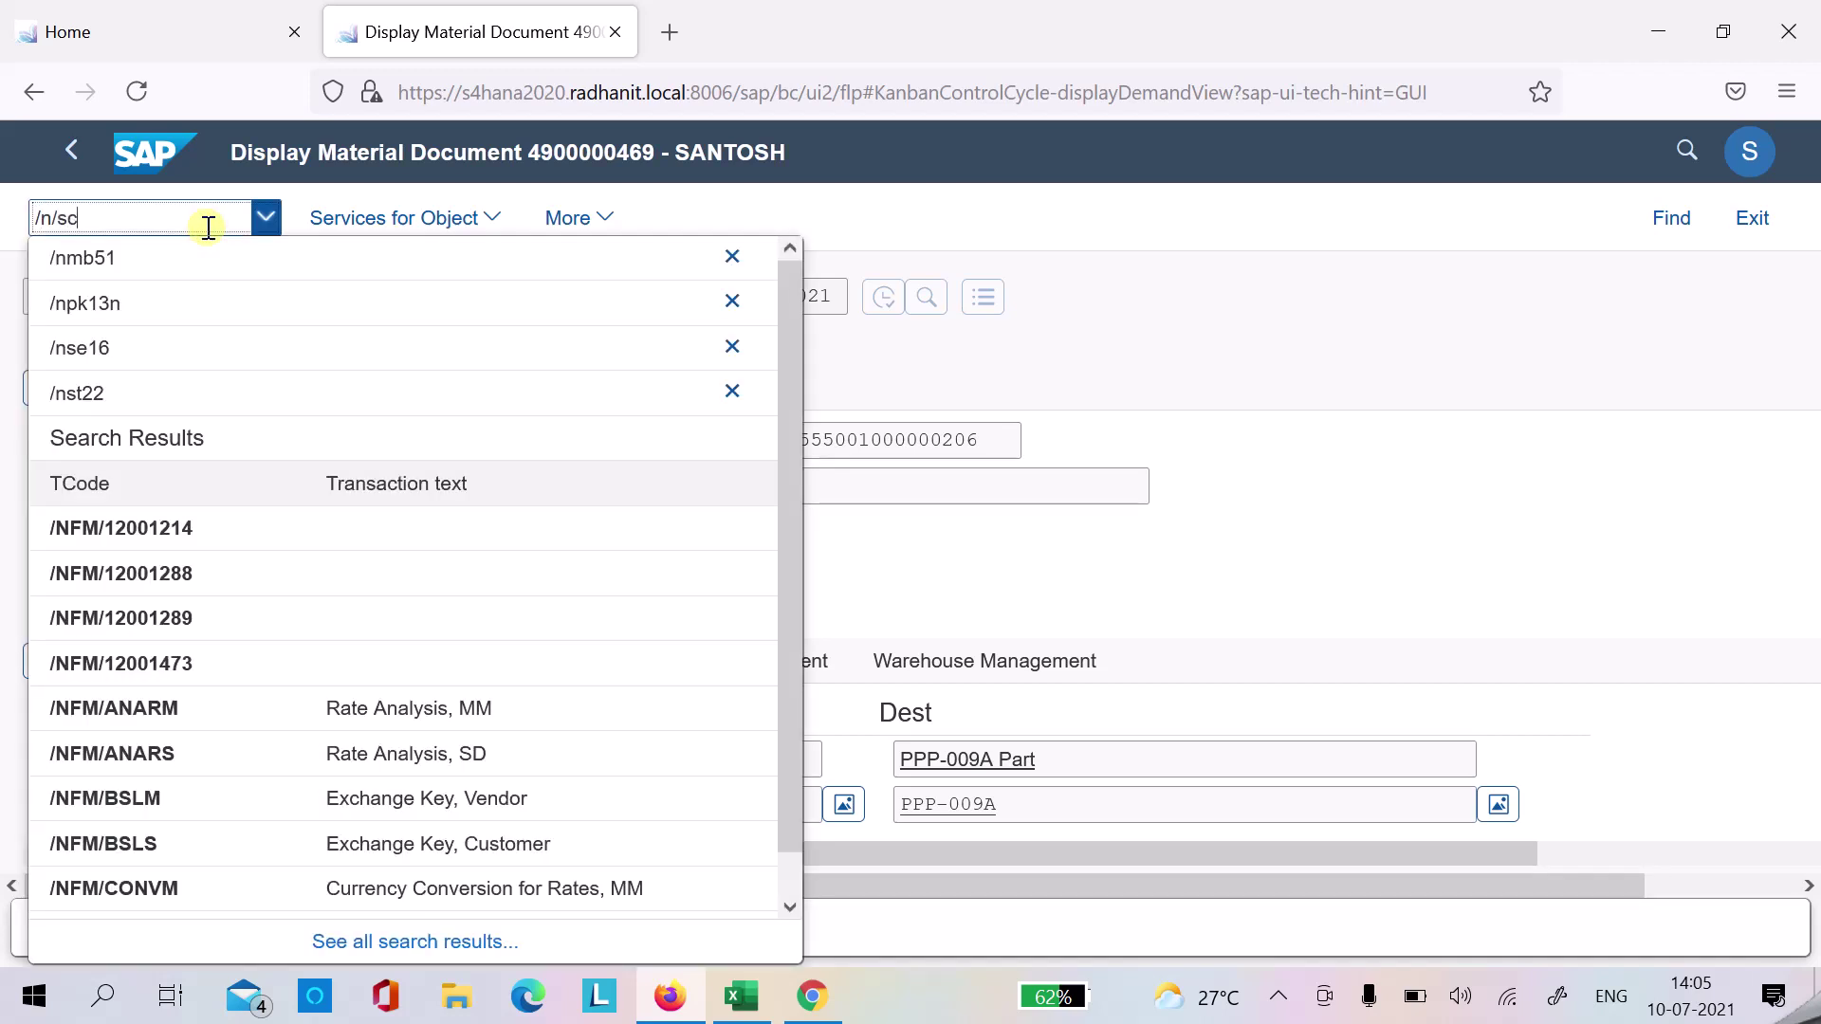
type("wm/mon")
key("Return")
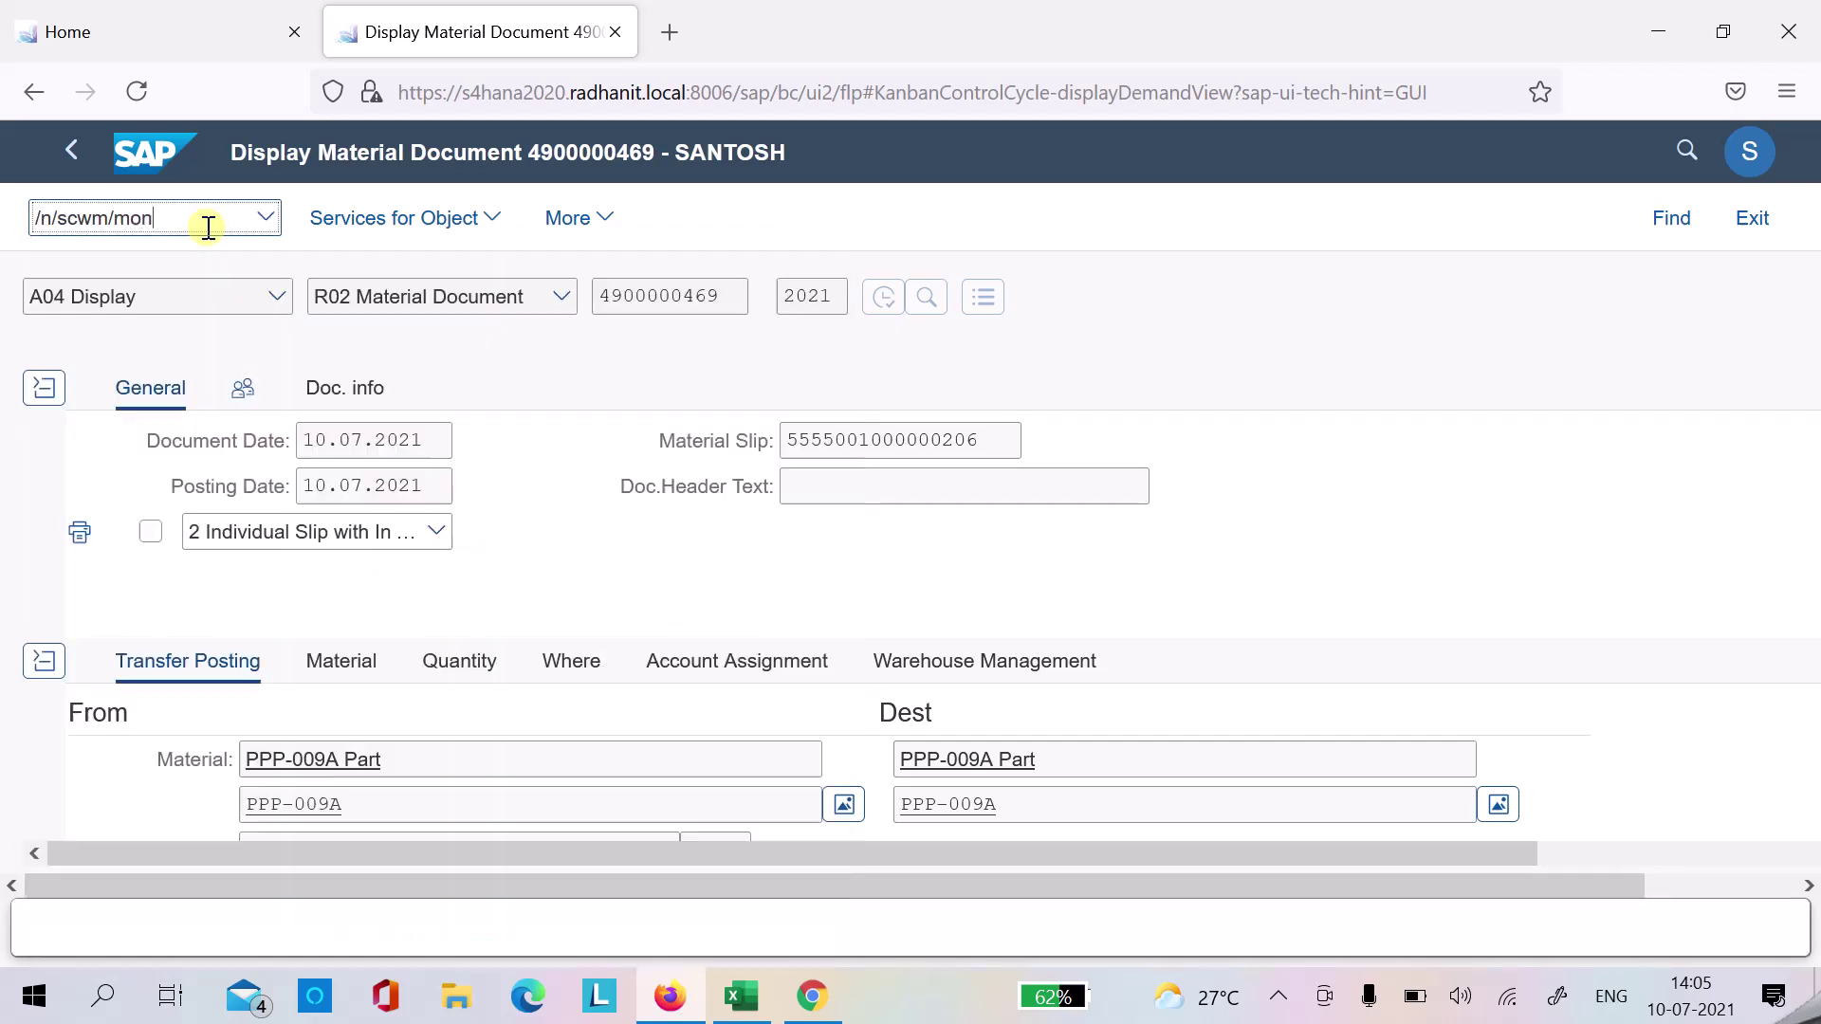
left_click(44, 434)
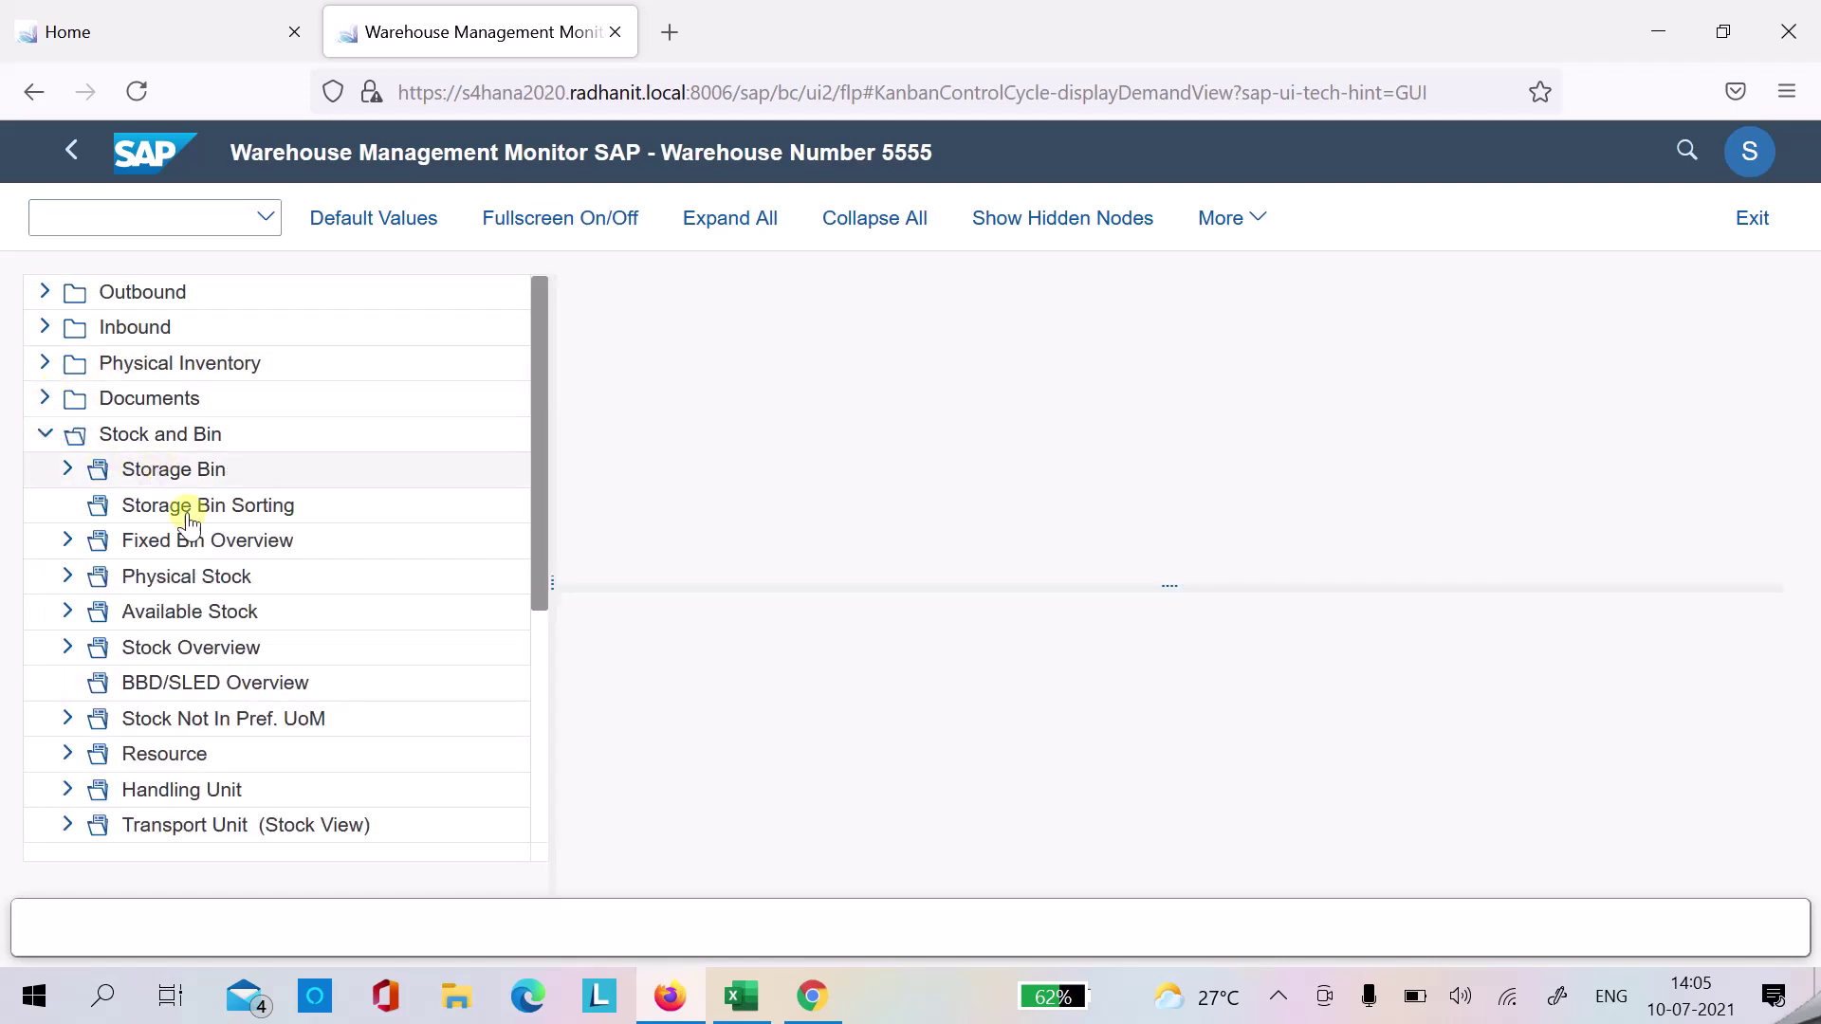
left_click(190, 482)
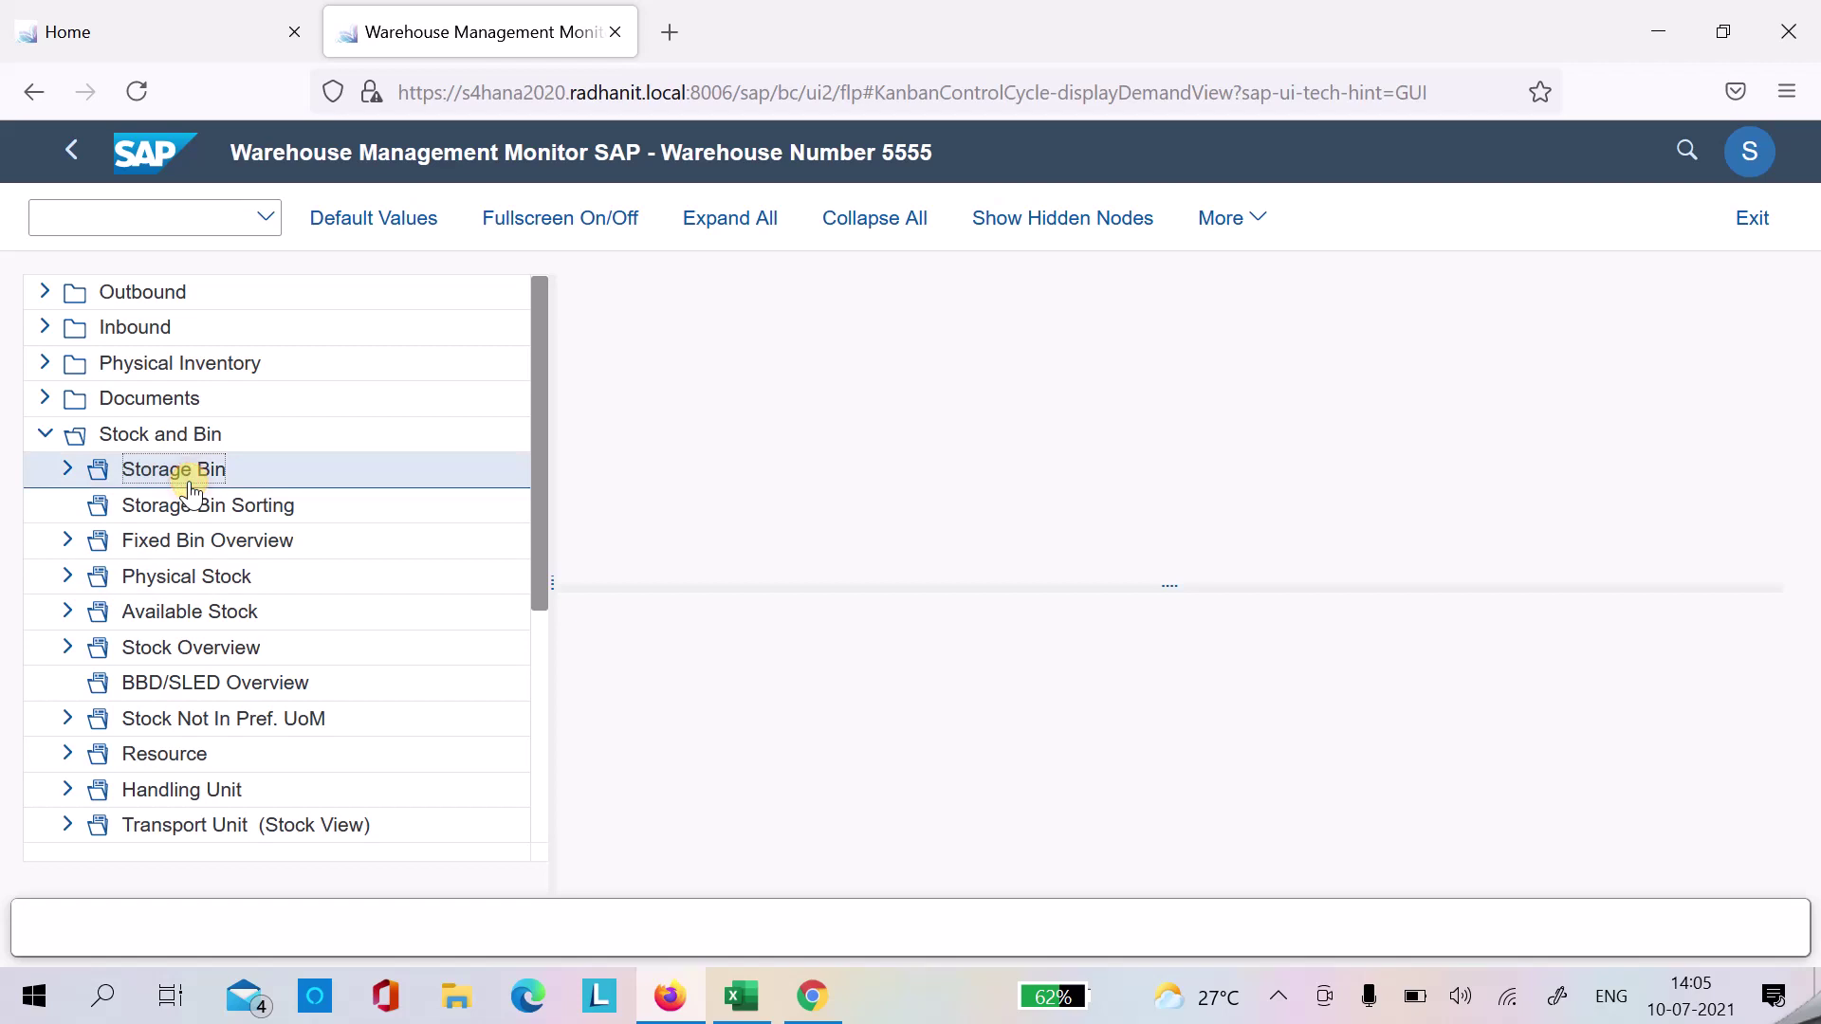
type("kb*")
key("F4")
key("F8")
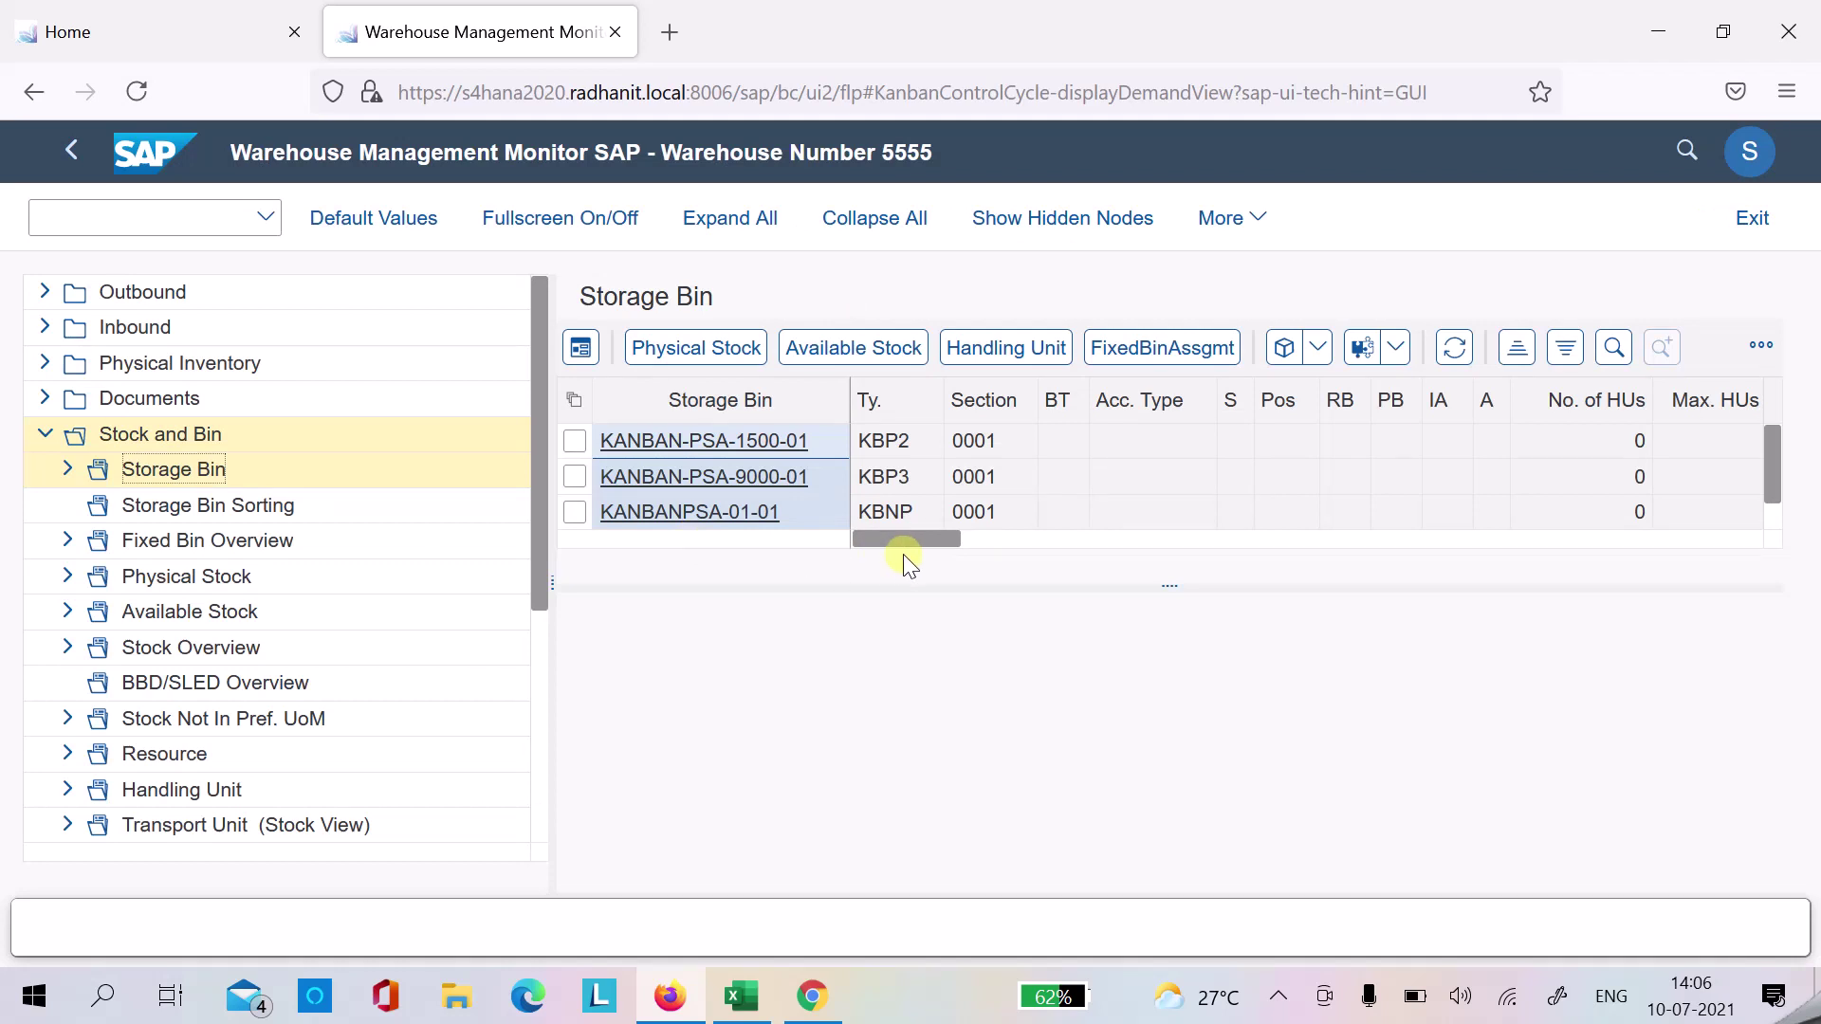
- Select all the listed kanban storage bins, display their physical stock and enlarge the physical stock list
left_click_drag(1104, 587, 584, 427)
left_click(580, 417)
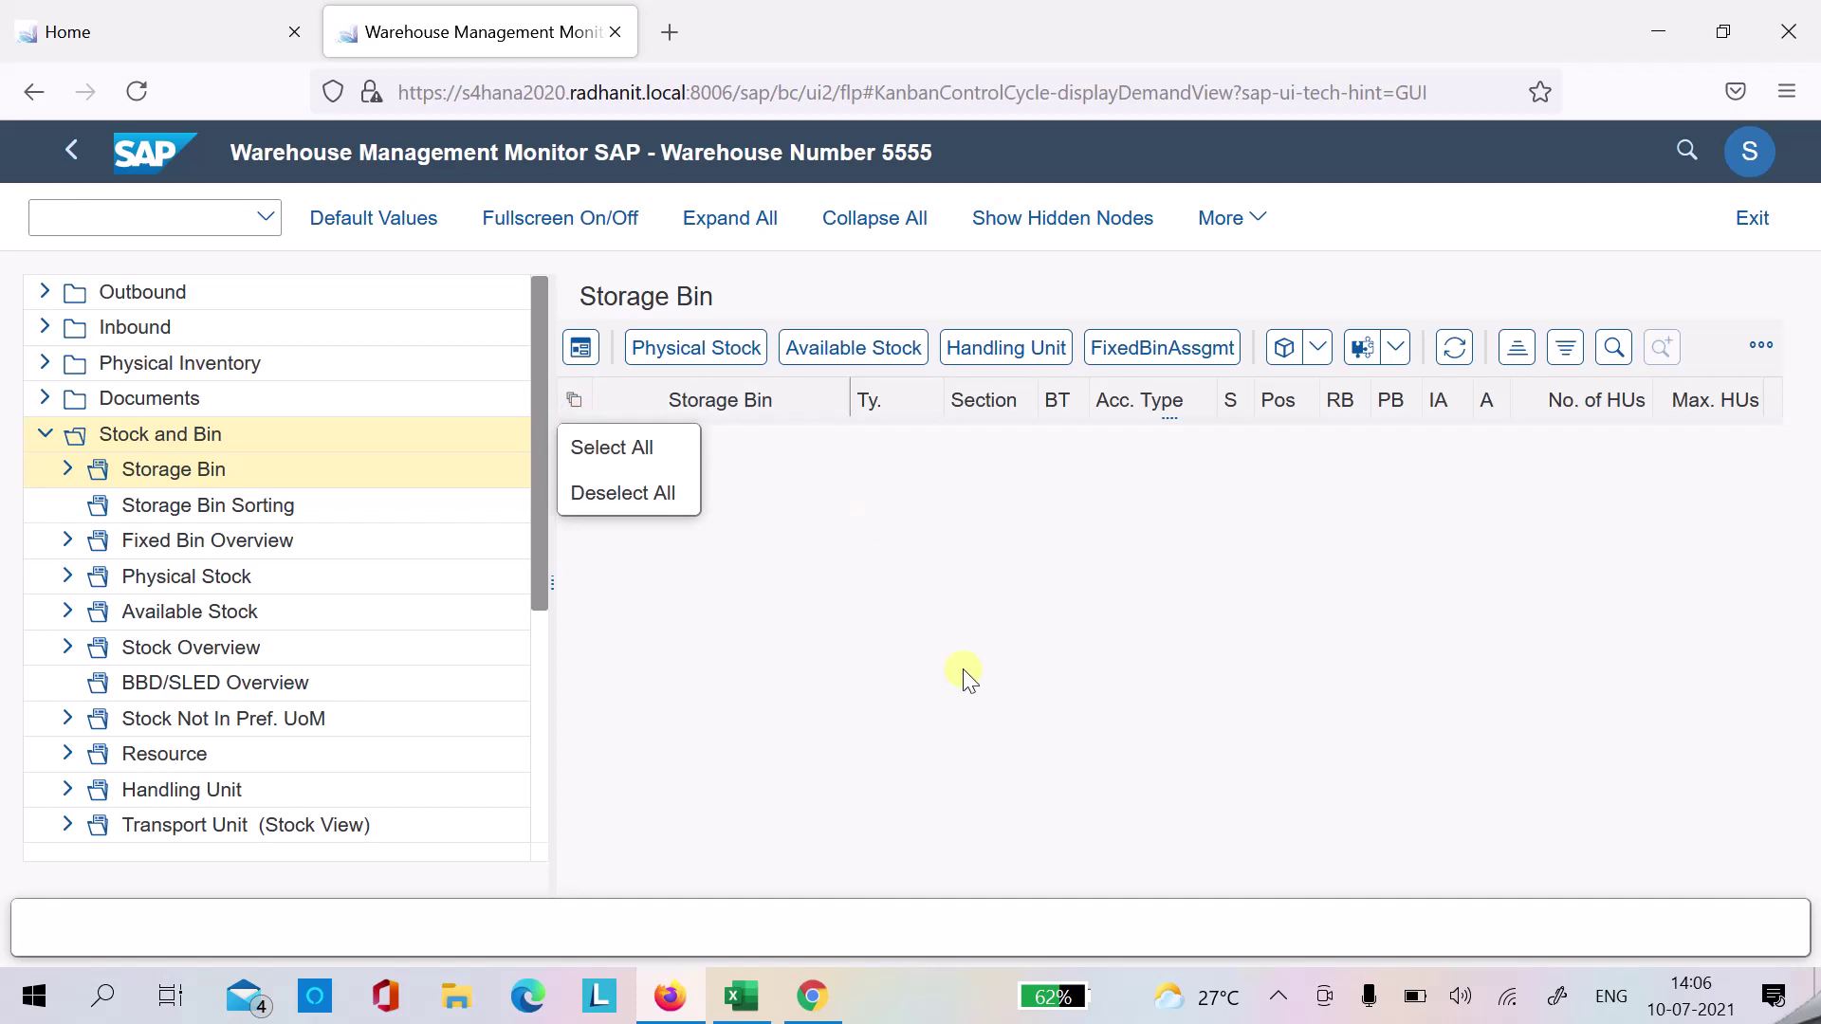
left_click(636, 444)
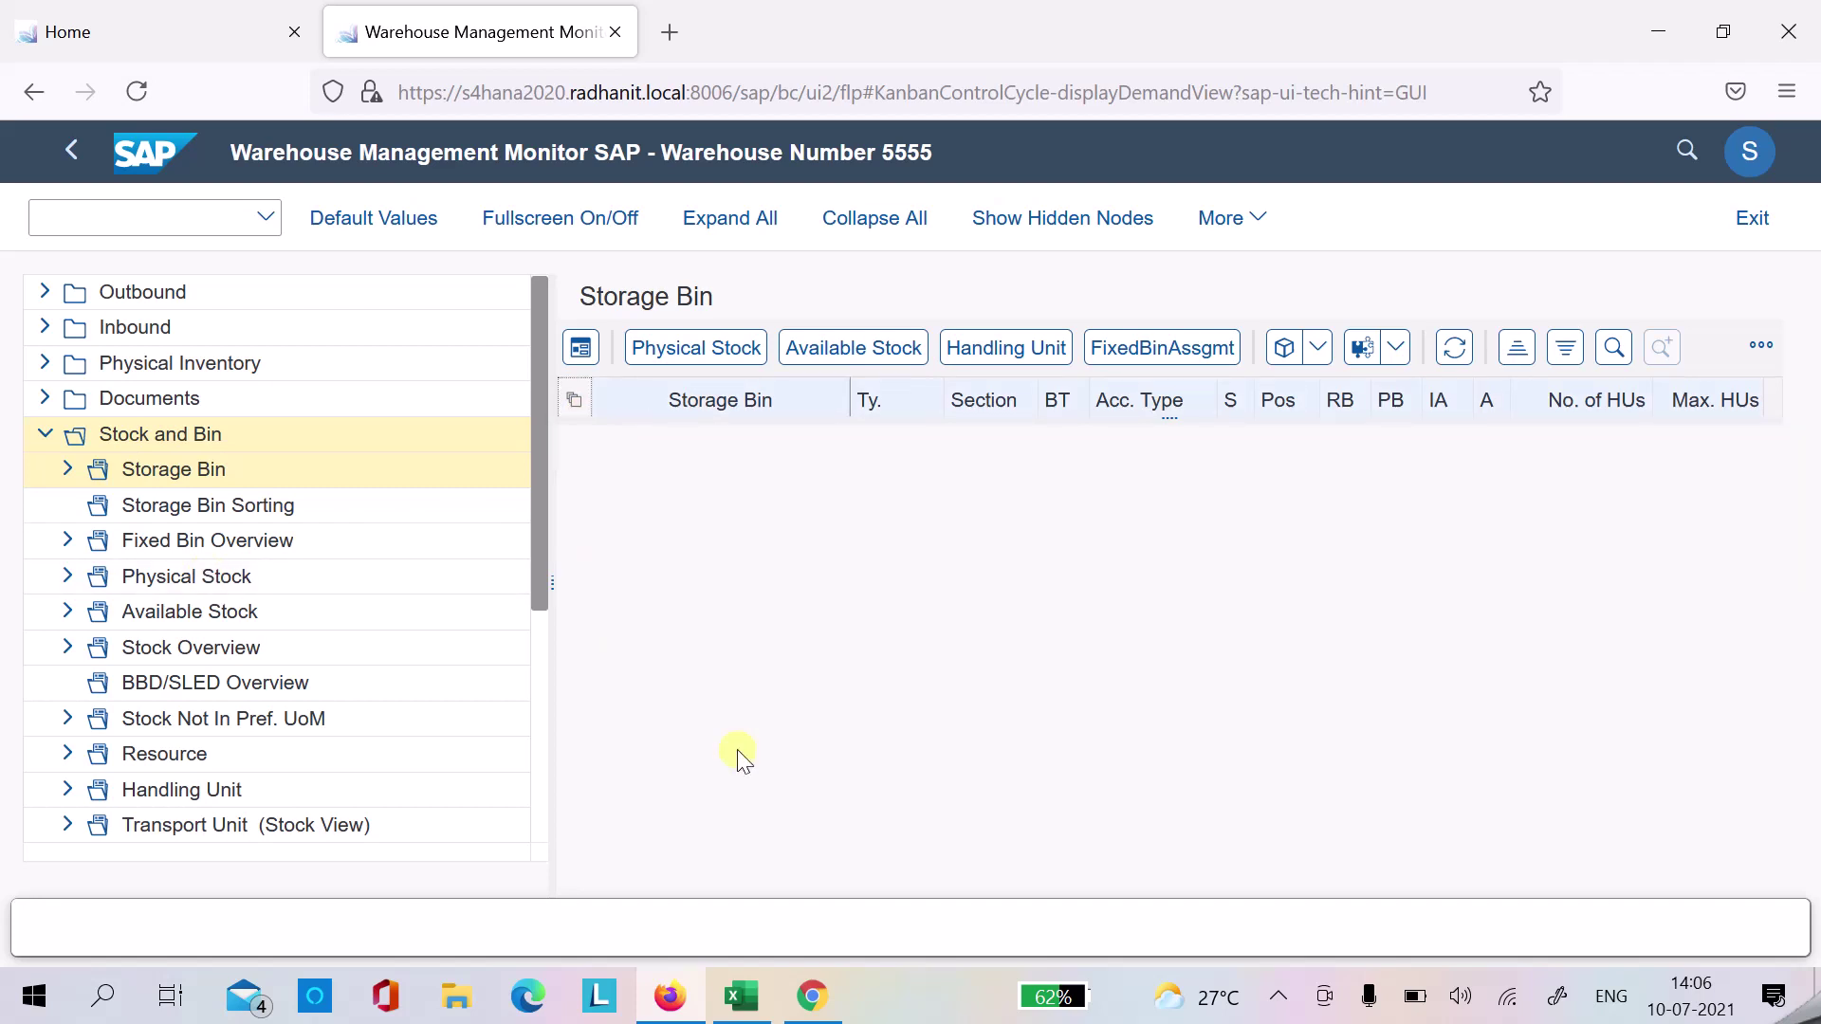
left_click_drag(1165, 419, 1204, 574)
left_click(695, 348)
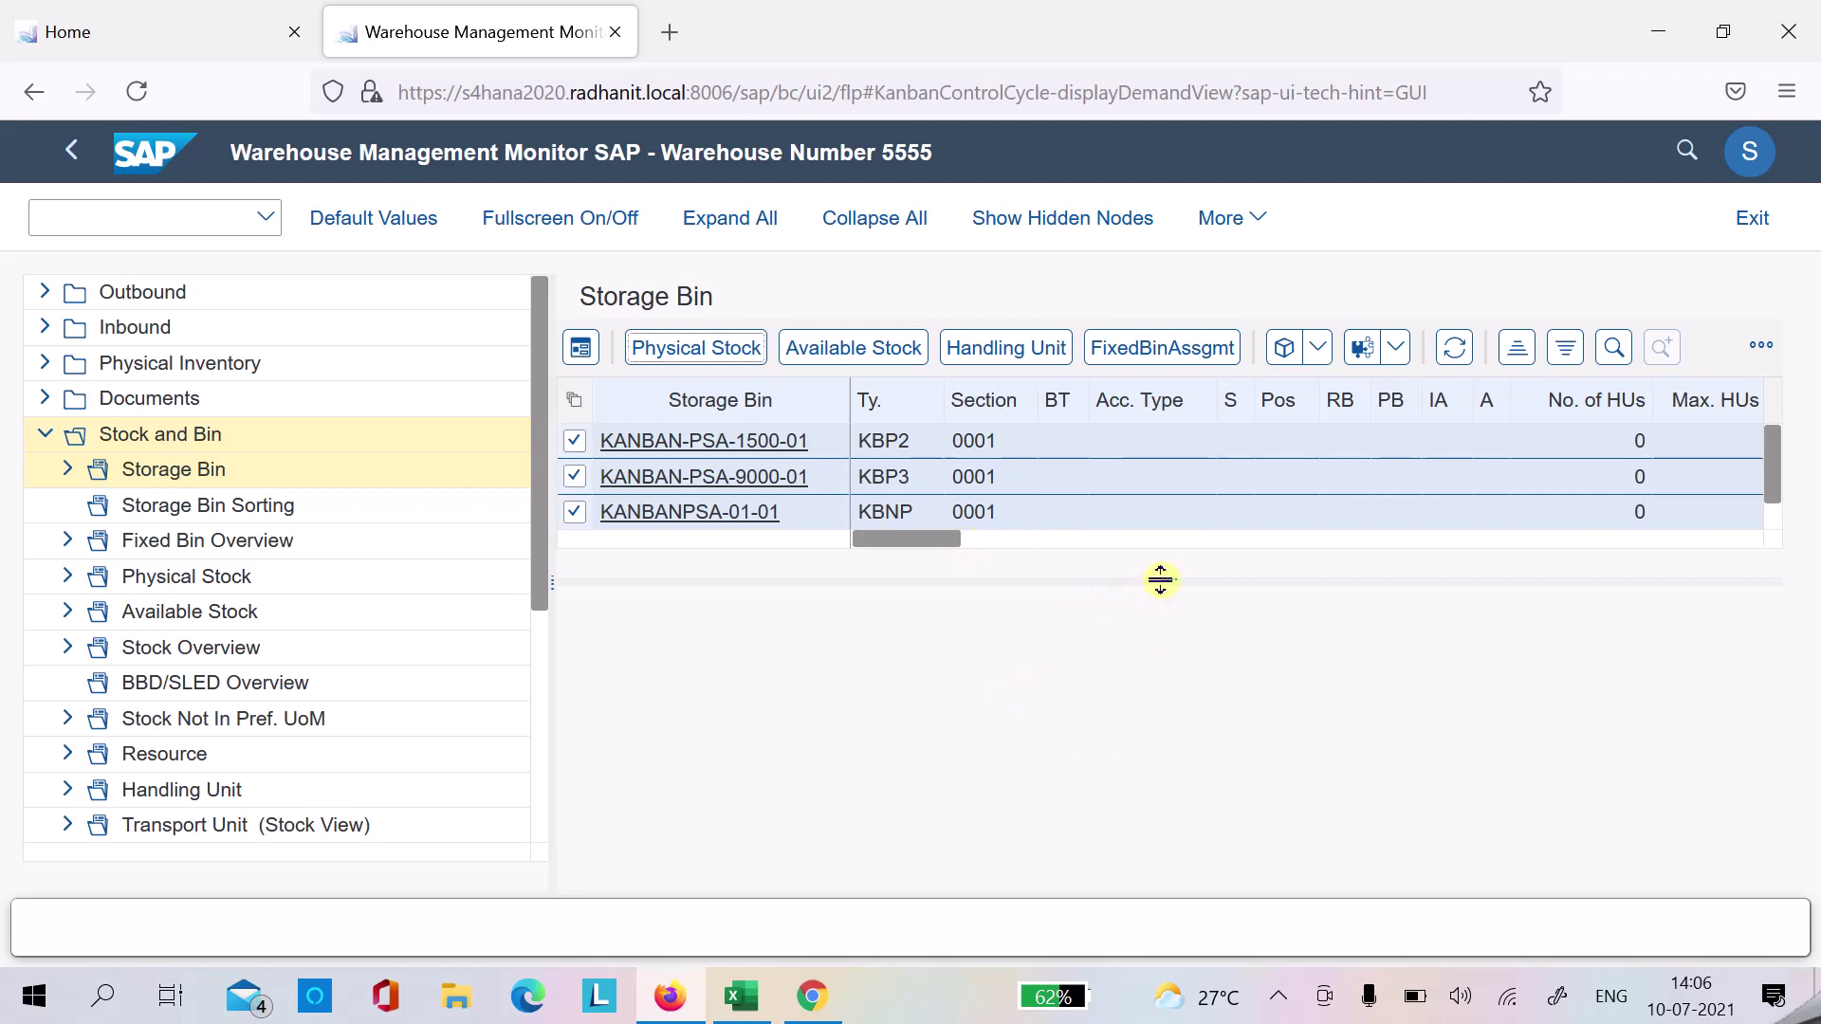
left_click(709, 369)
left_click_drag(1167, 581, 1129, 472)
left_click(1118, 451)
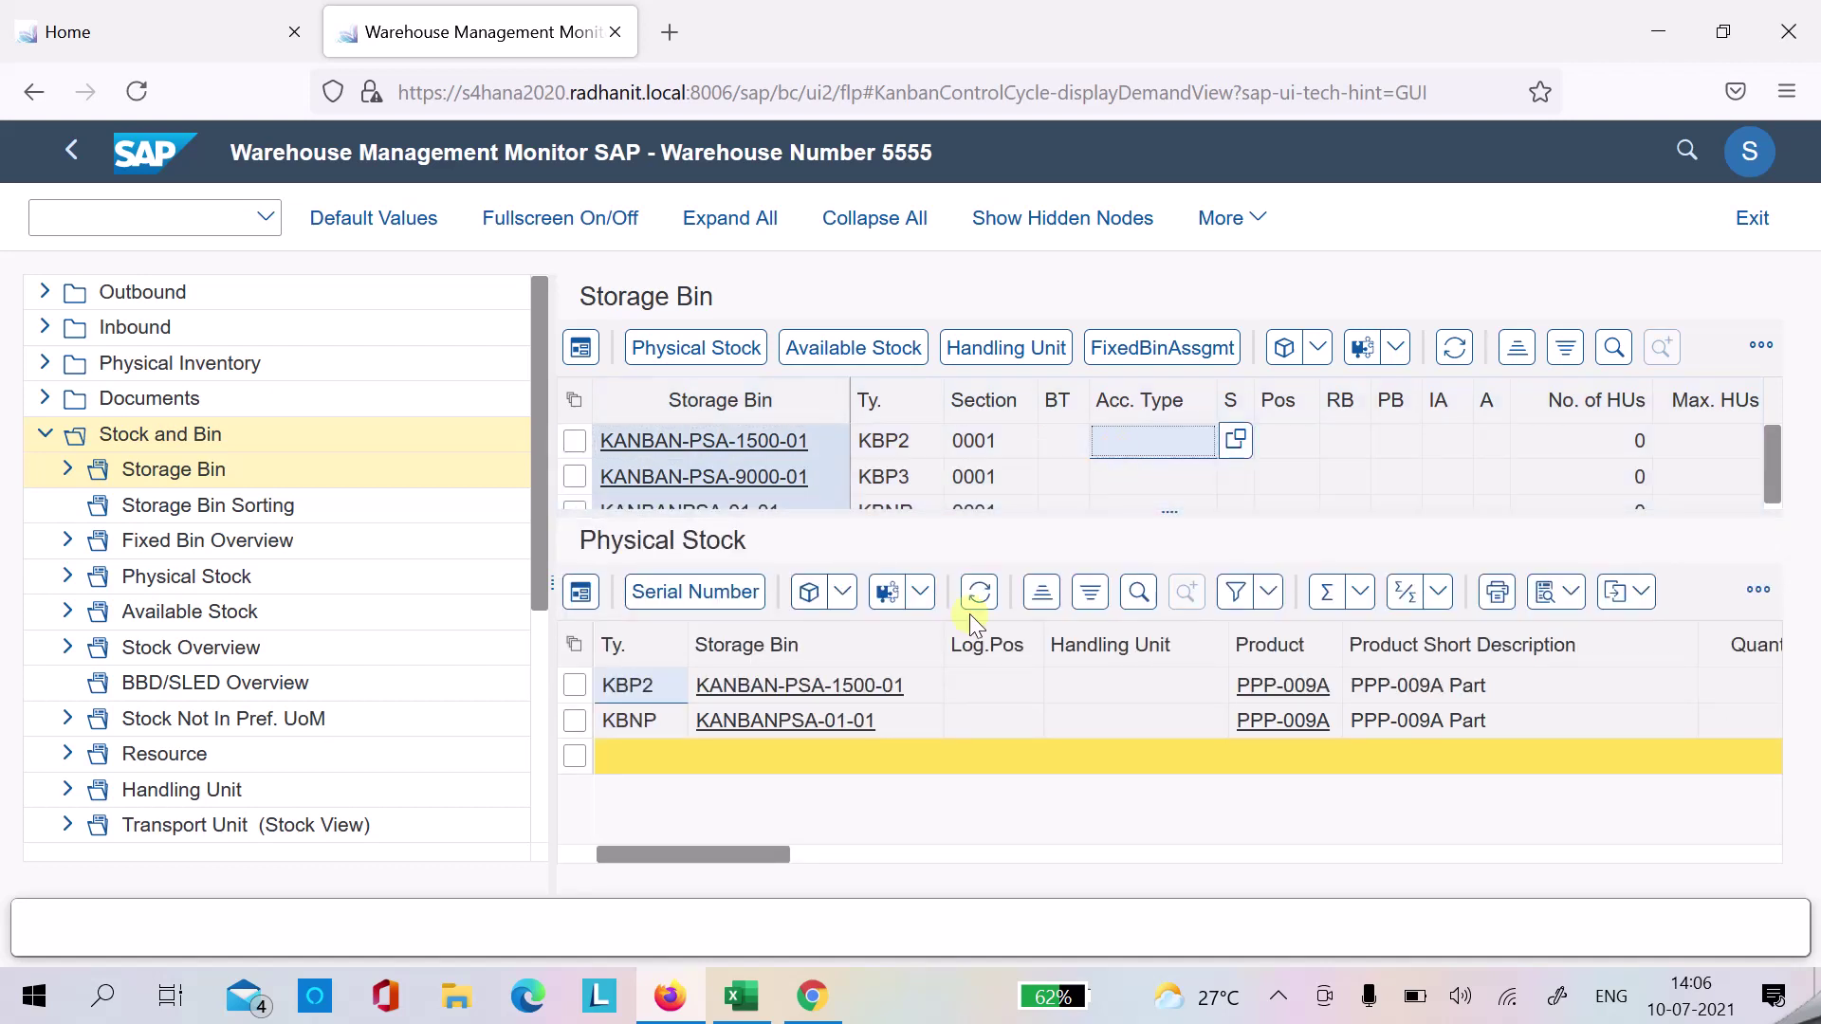
double_click(1104, 703)
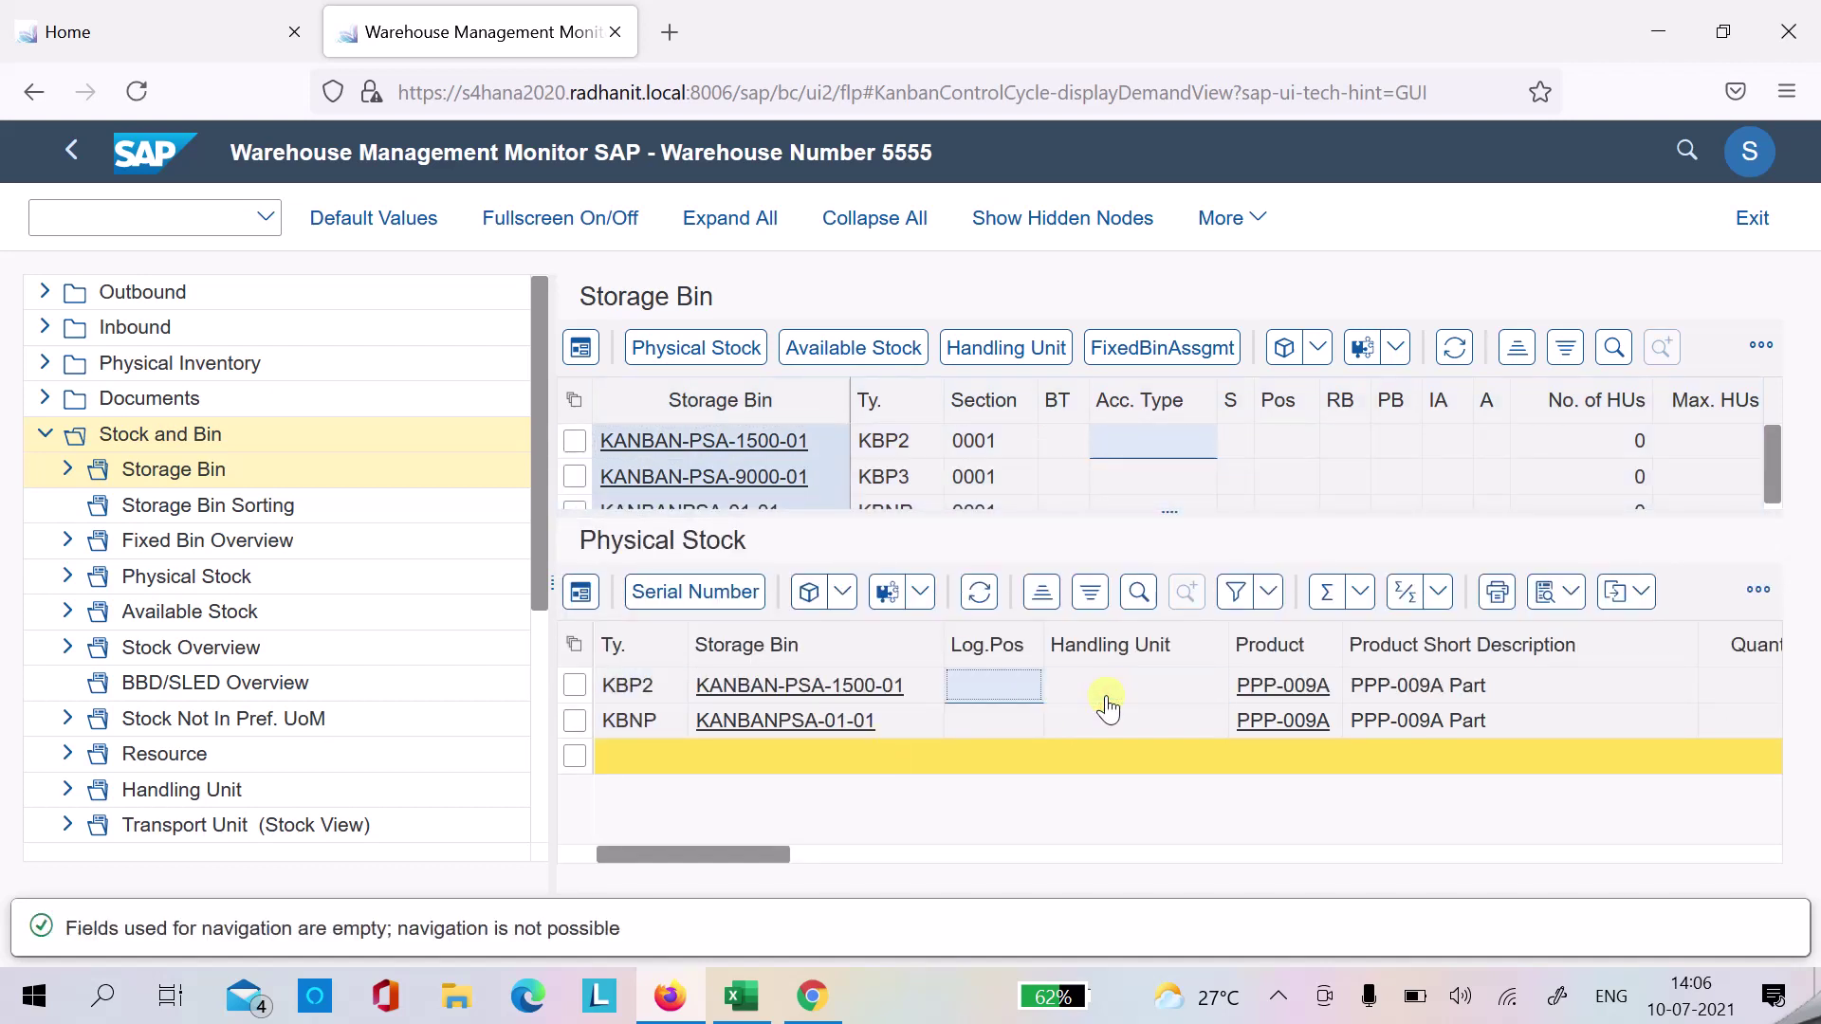
- Compare the kanban bins in the physical stock list with the bin and storage type of PSA IM SLOC 9000 in the Excel PSA workbook
key("Down")
key("Right")
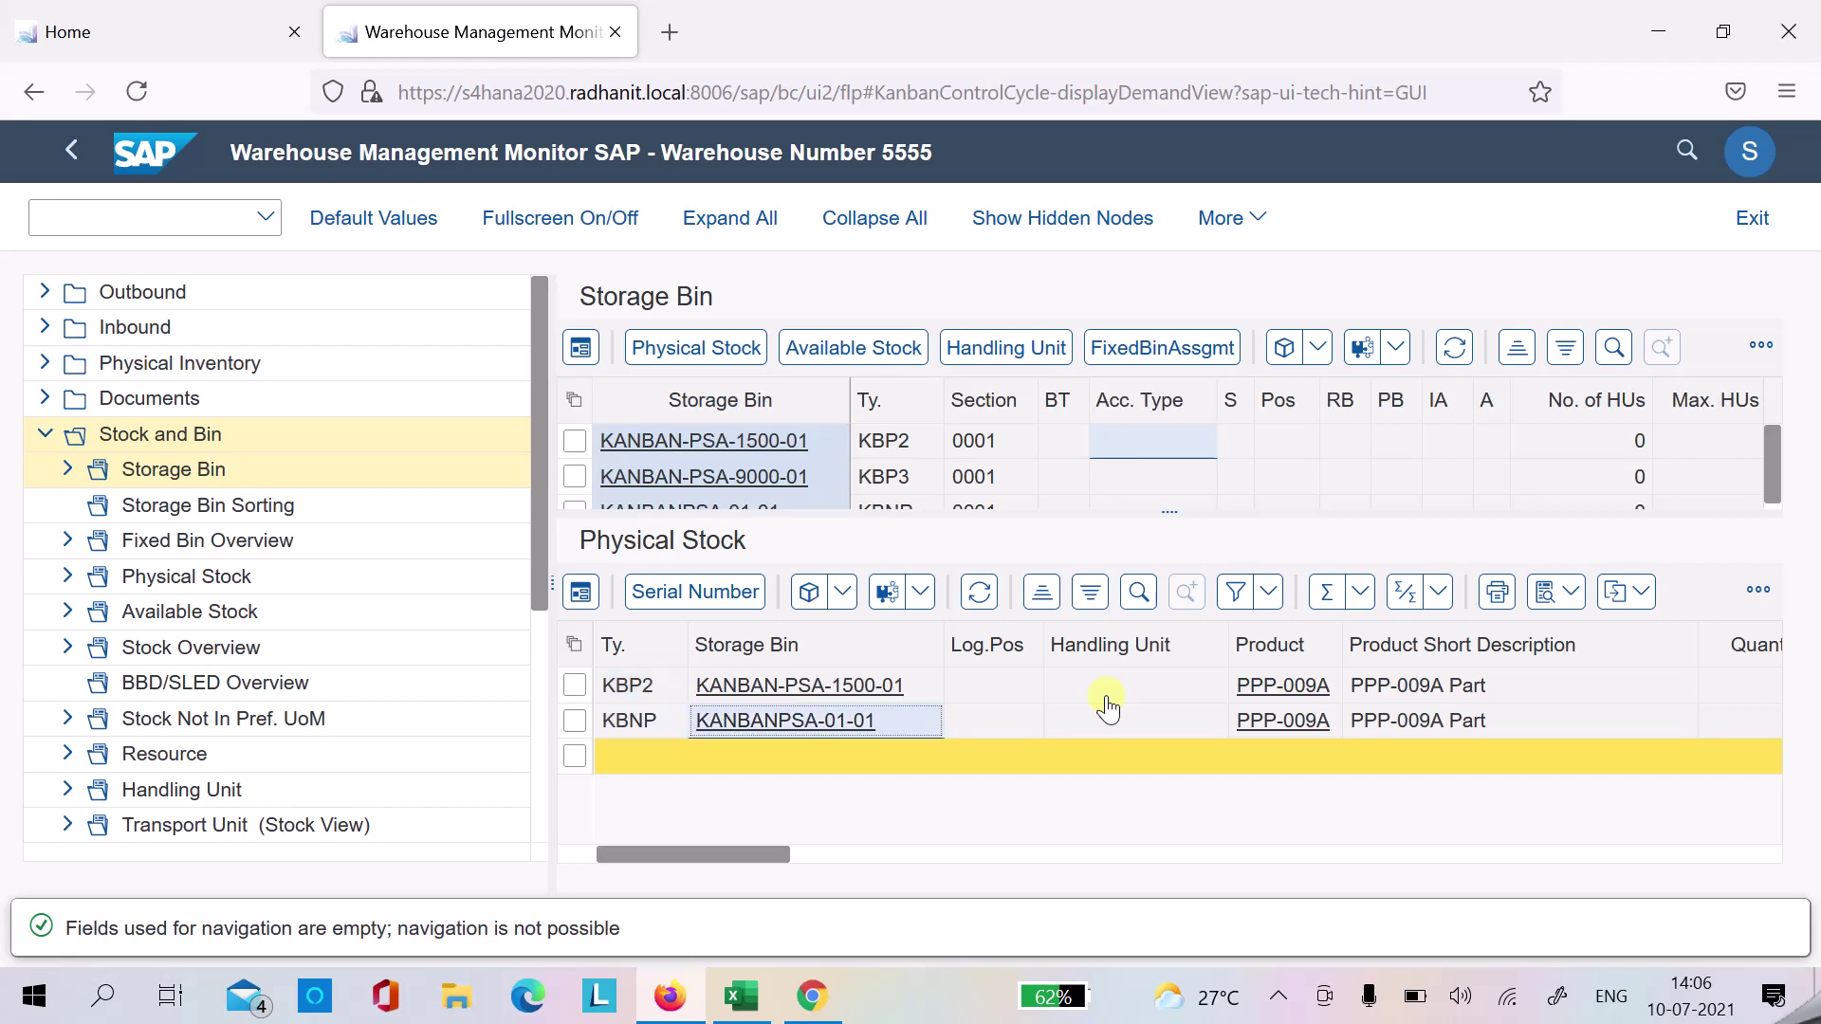
key("Up")
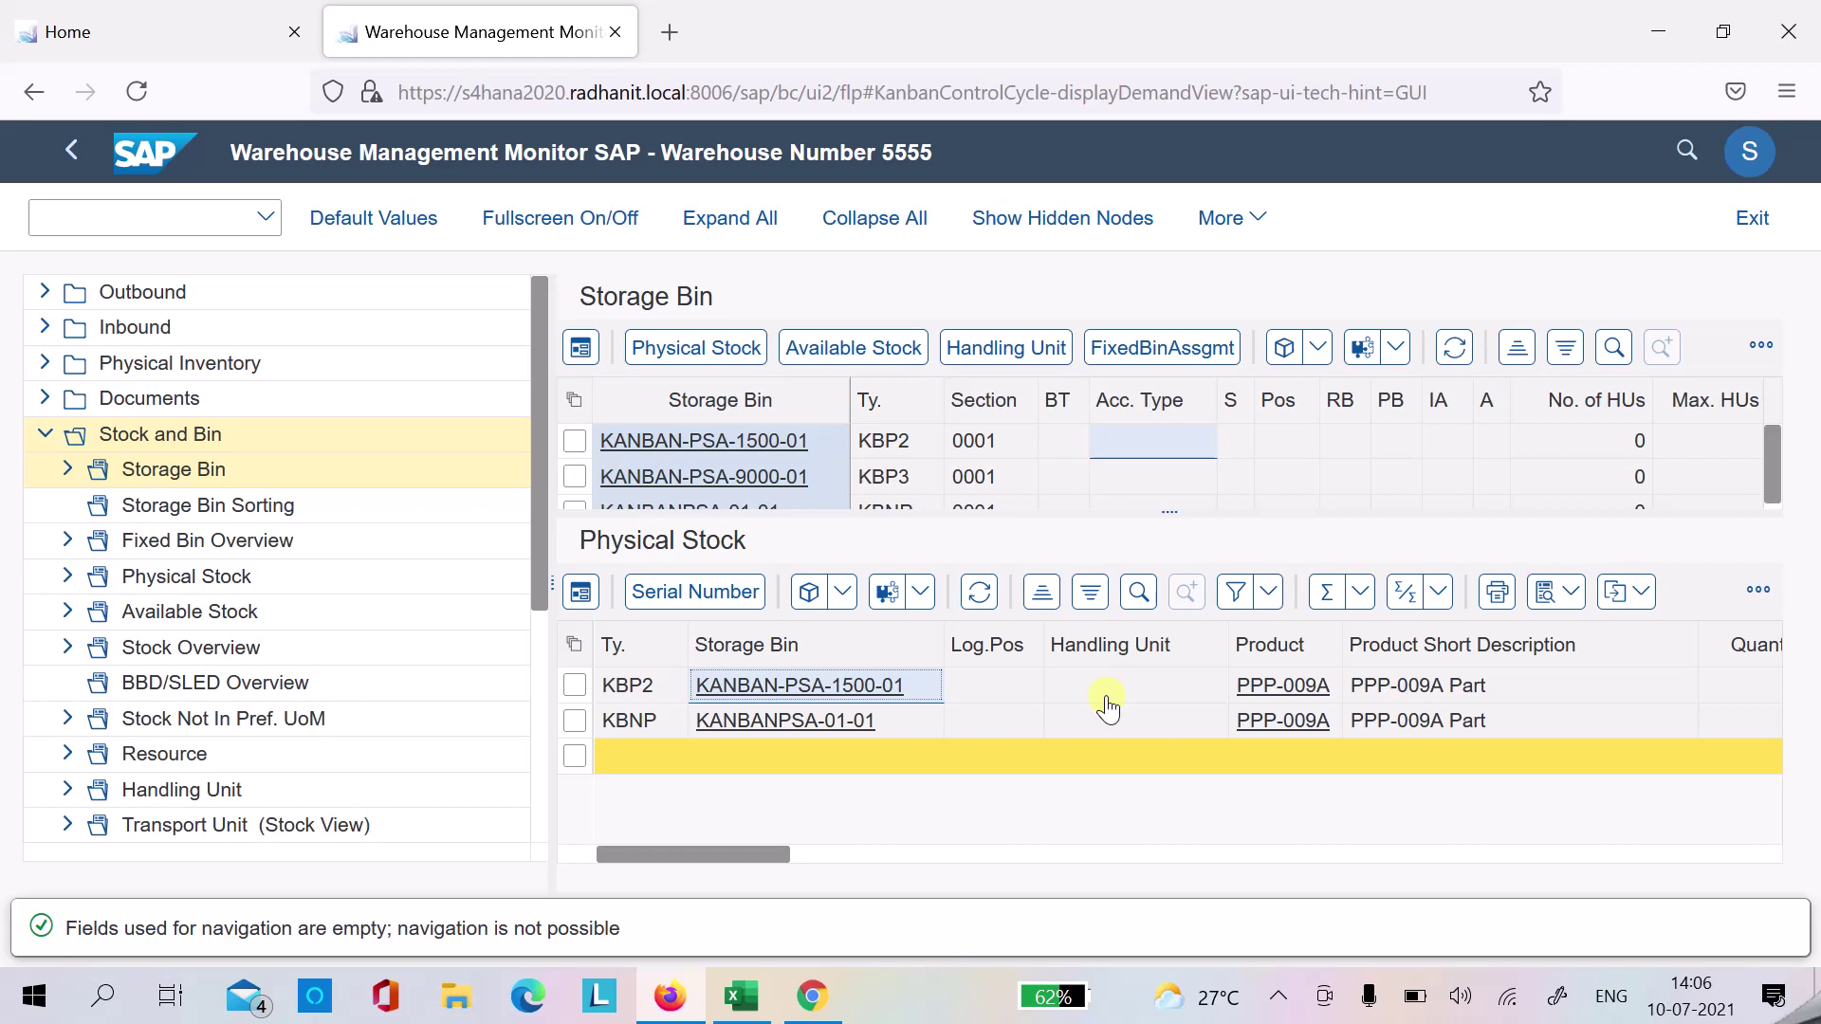
left_click(740, 996)
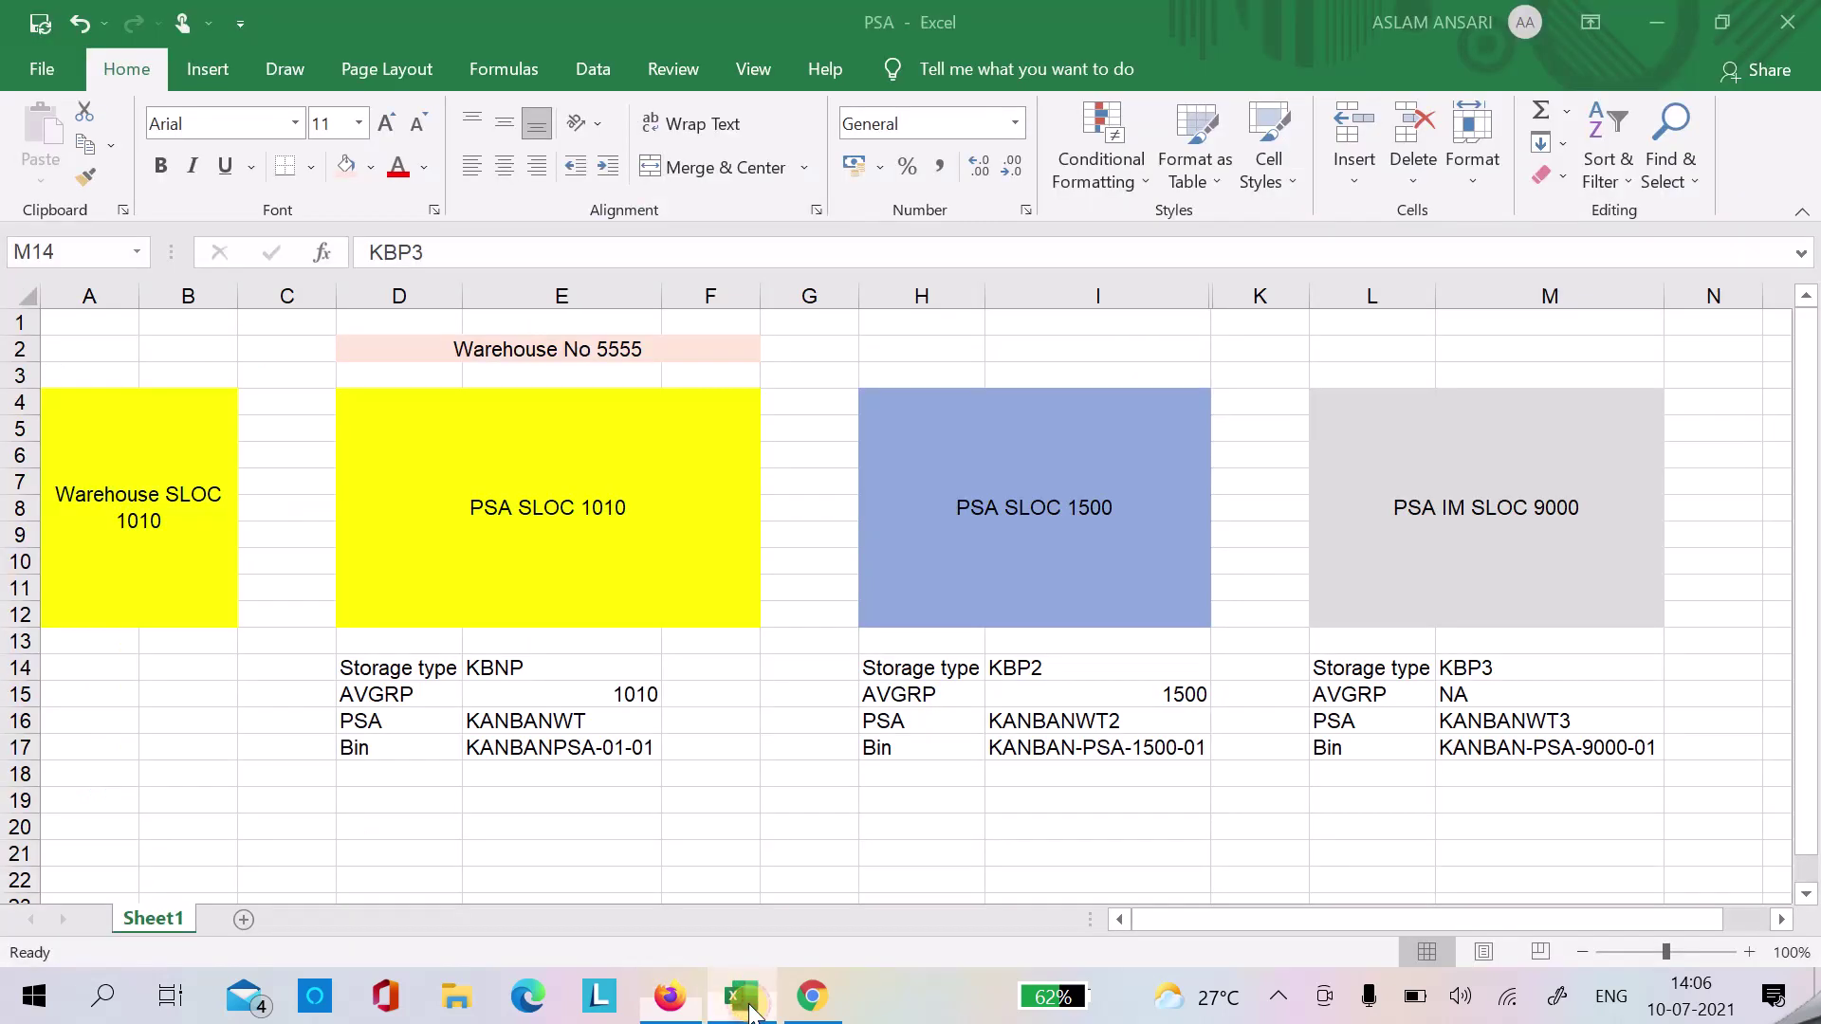
left_click(1482, 754)
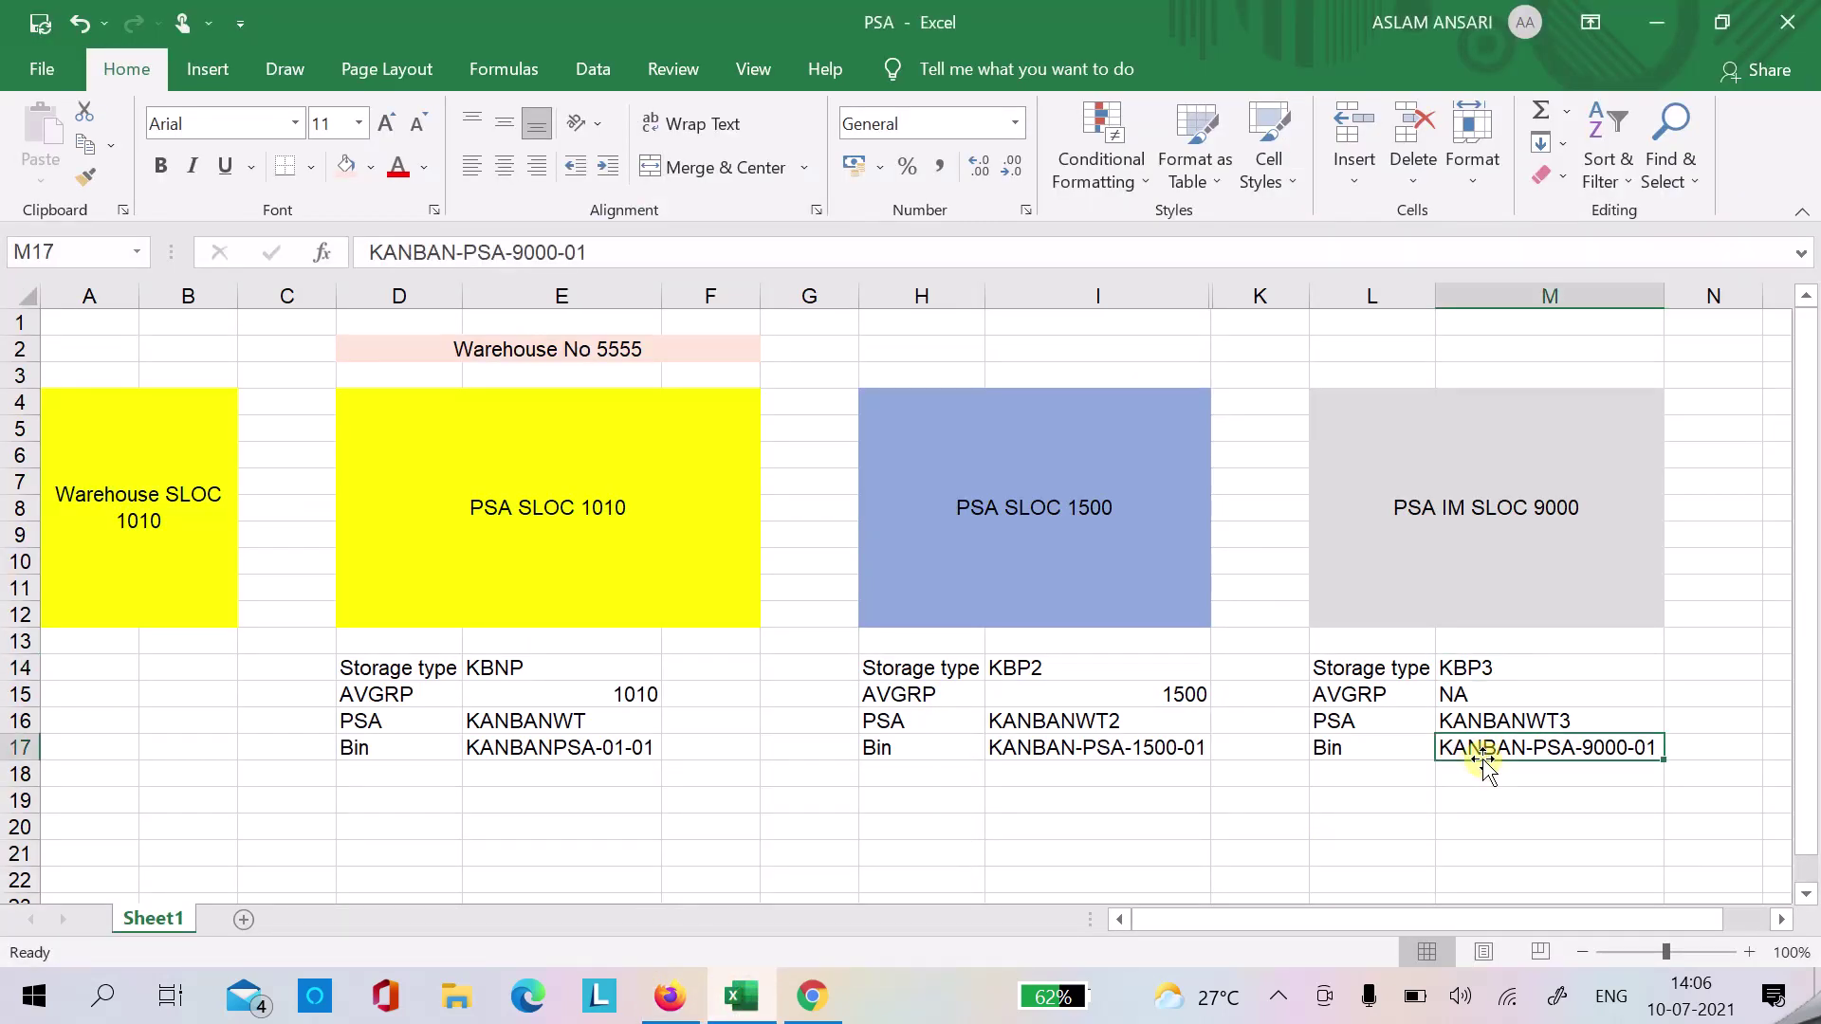
left_click(1476, 666)
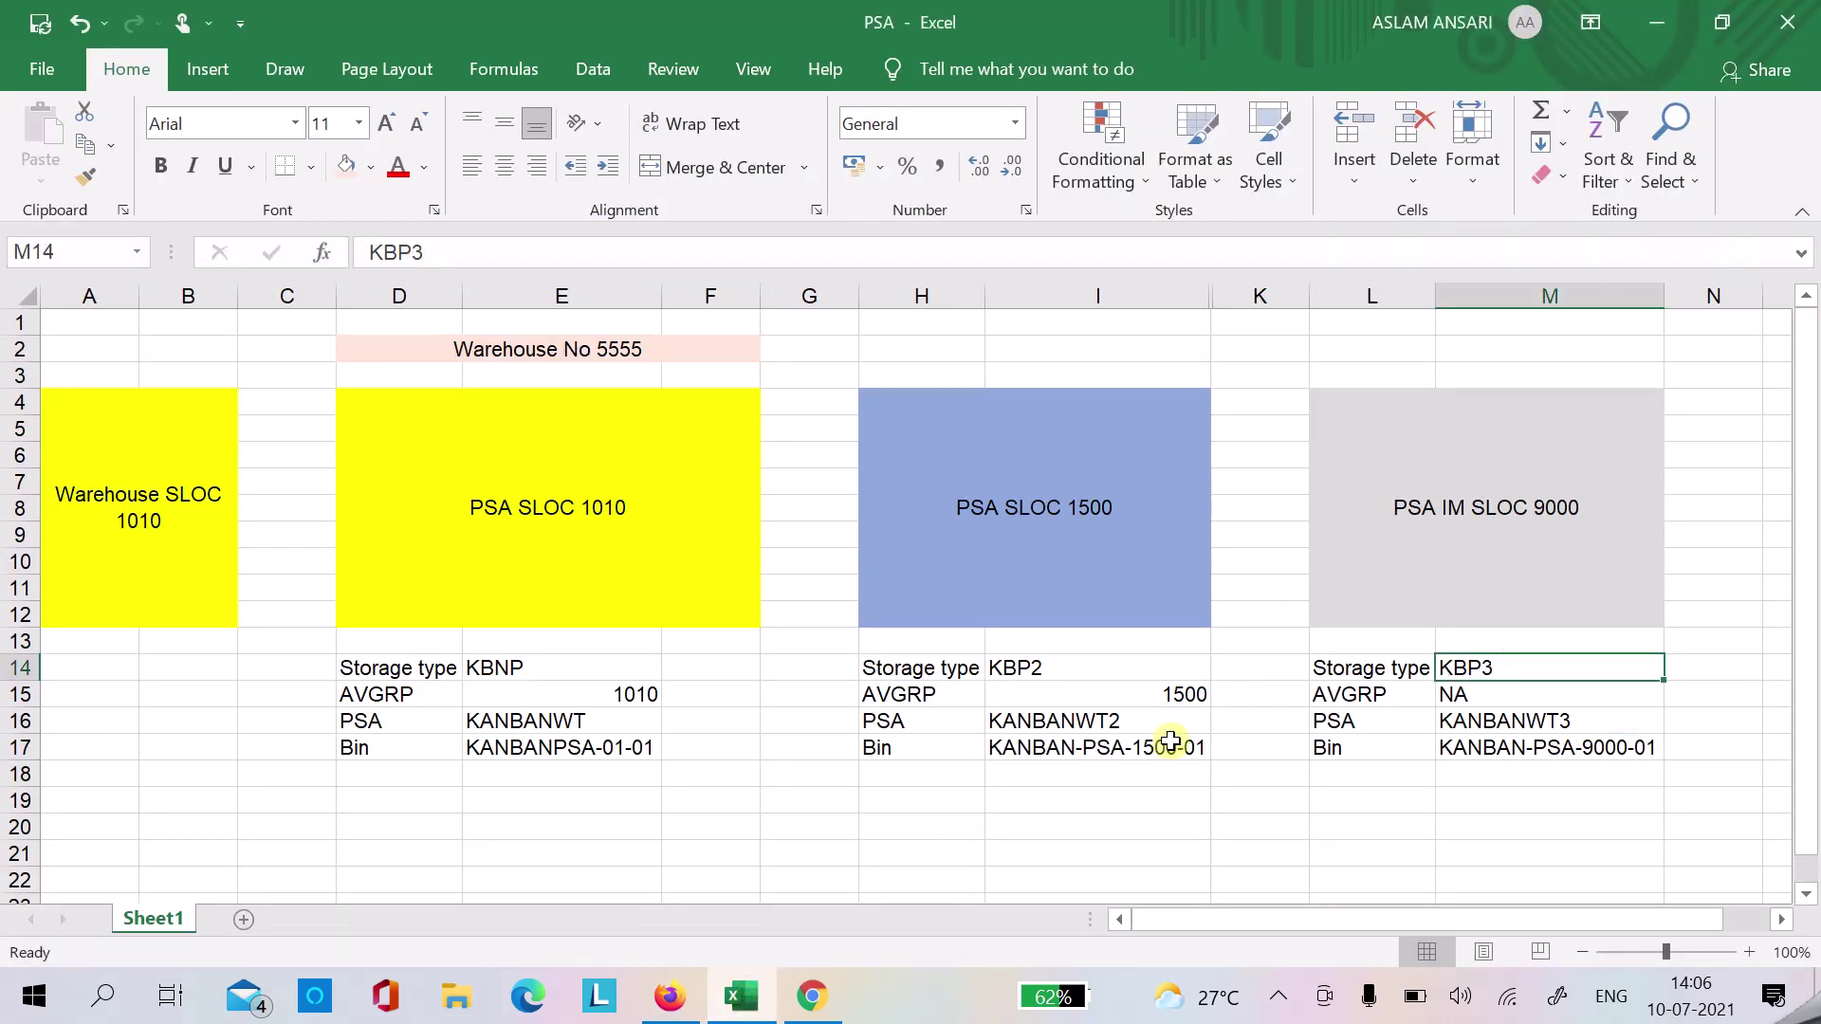
key("alt+Tab")
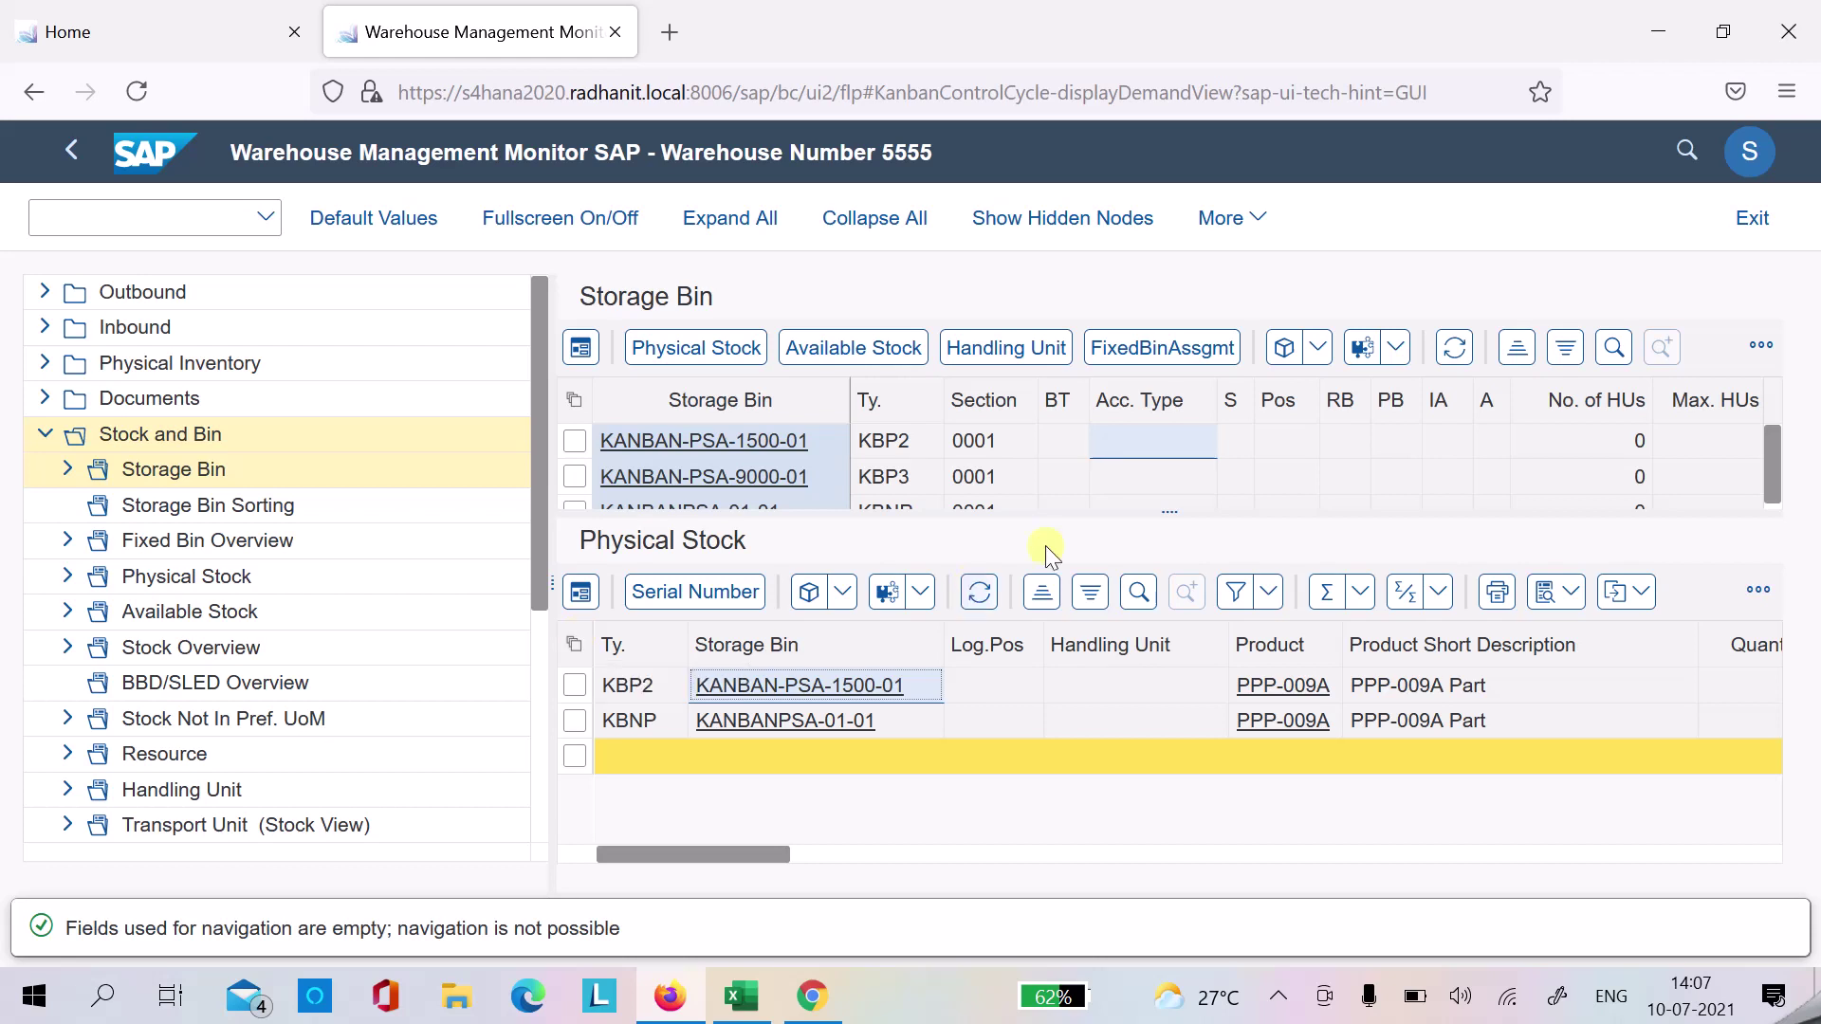
- Enlarge the storage bin list, then review the warehouse and PSA storage location blocks in the Excel PSA workbook
left_click_drag(1159, 517, 1142, 600)
left_click(219, 204)
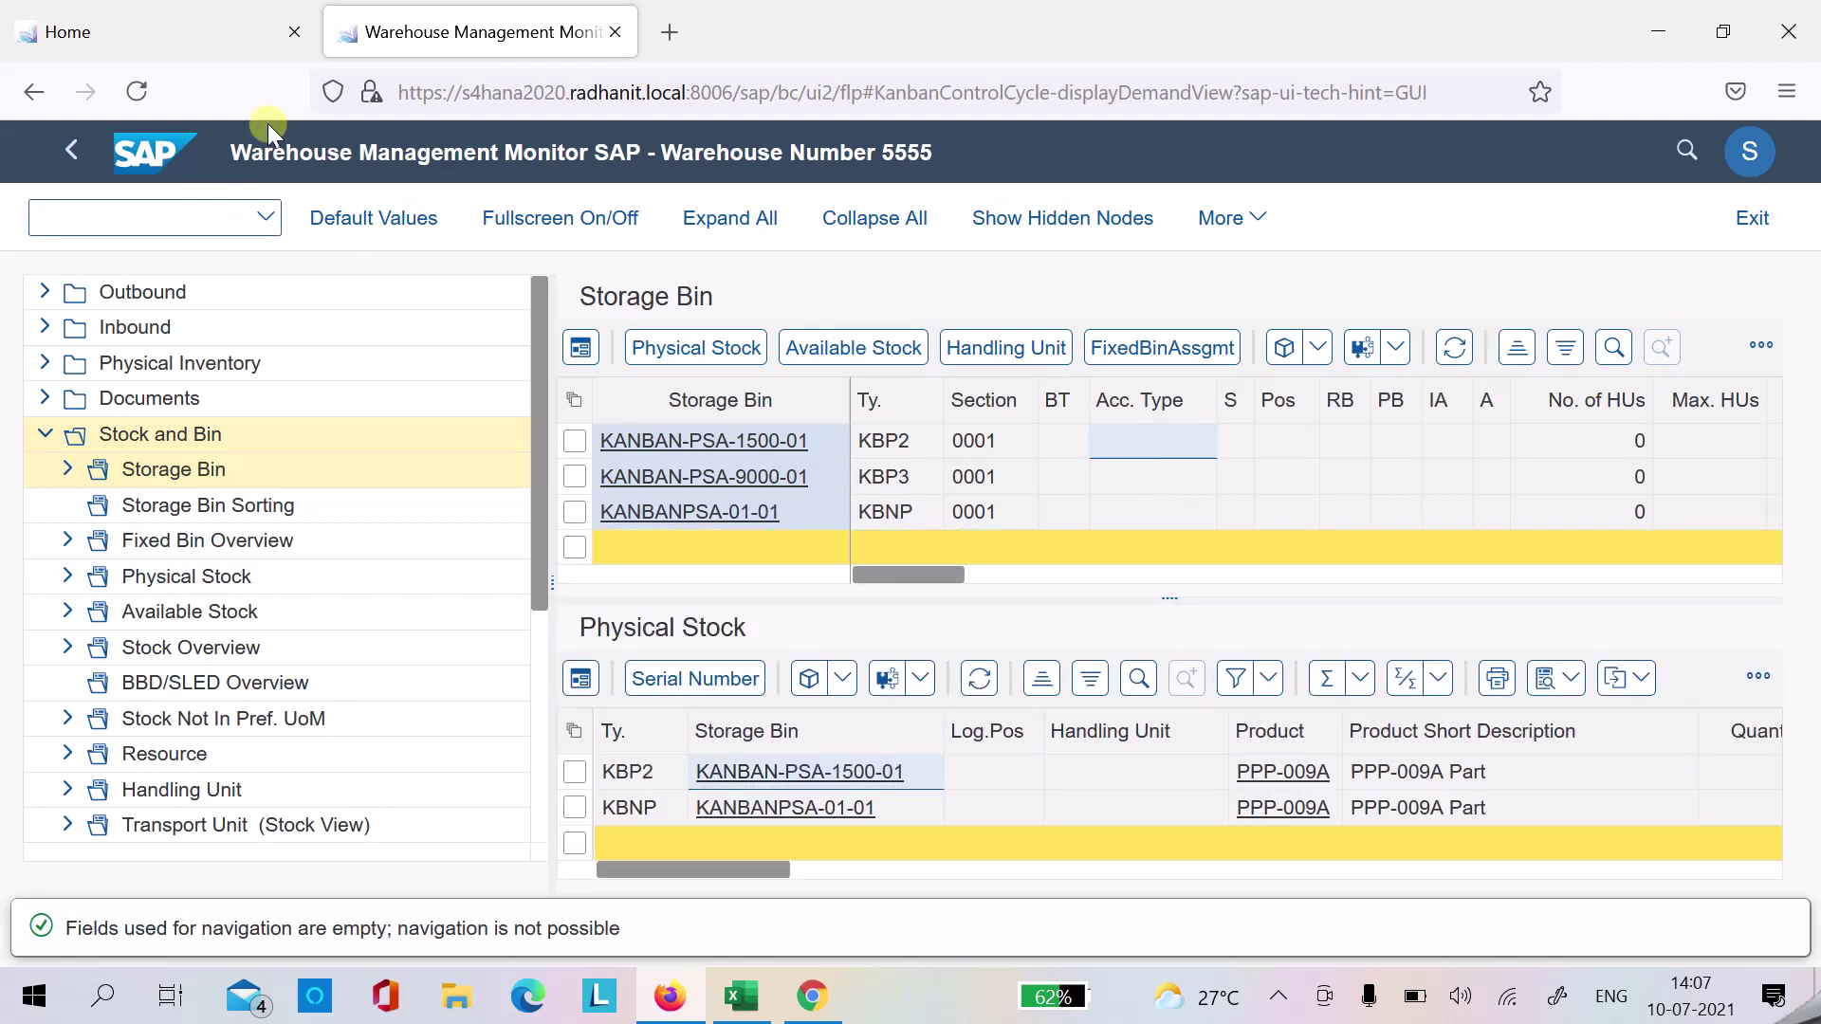
left_click(733, 1007)
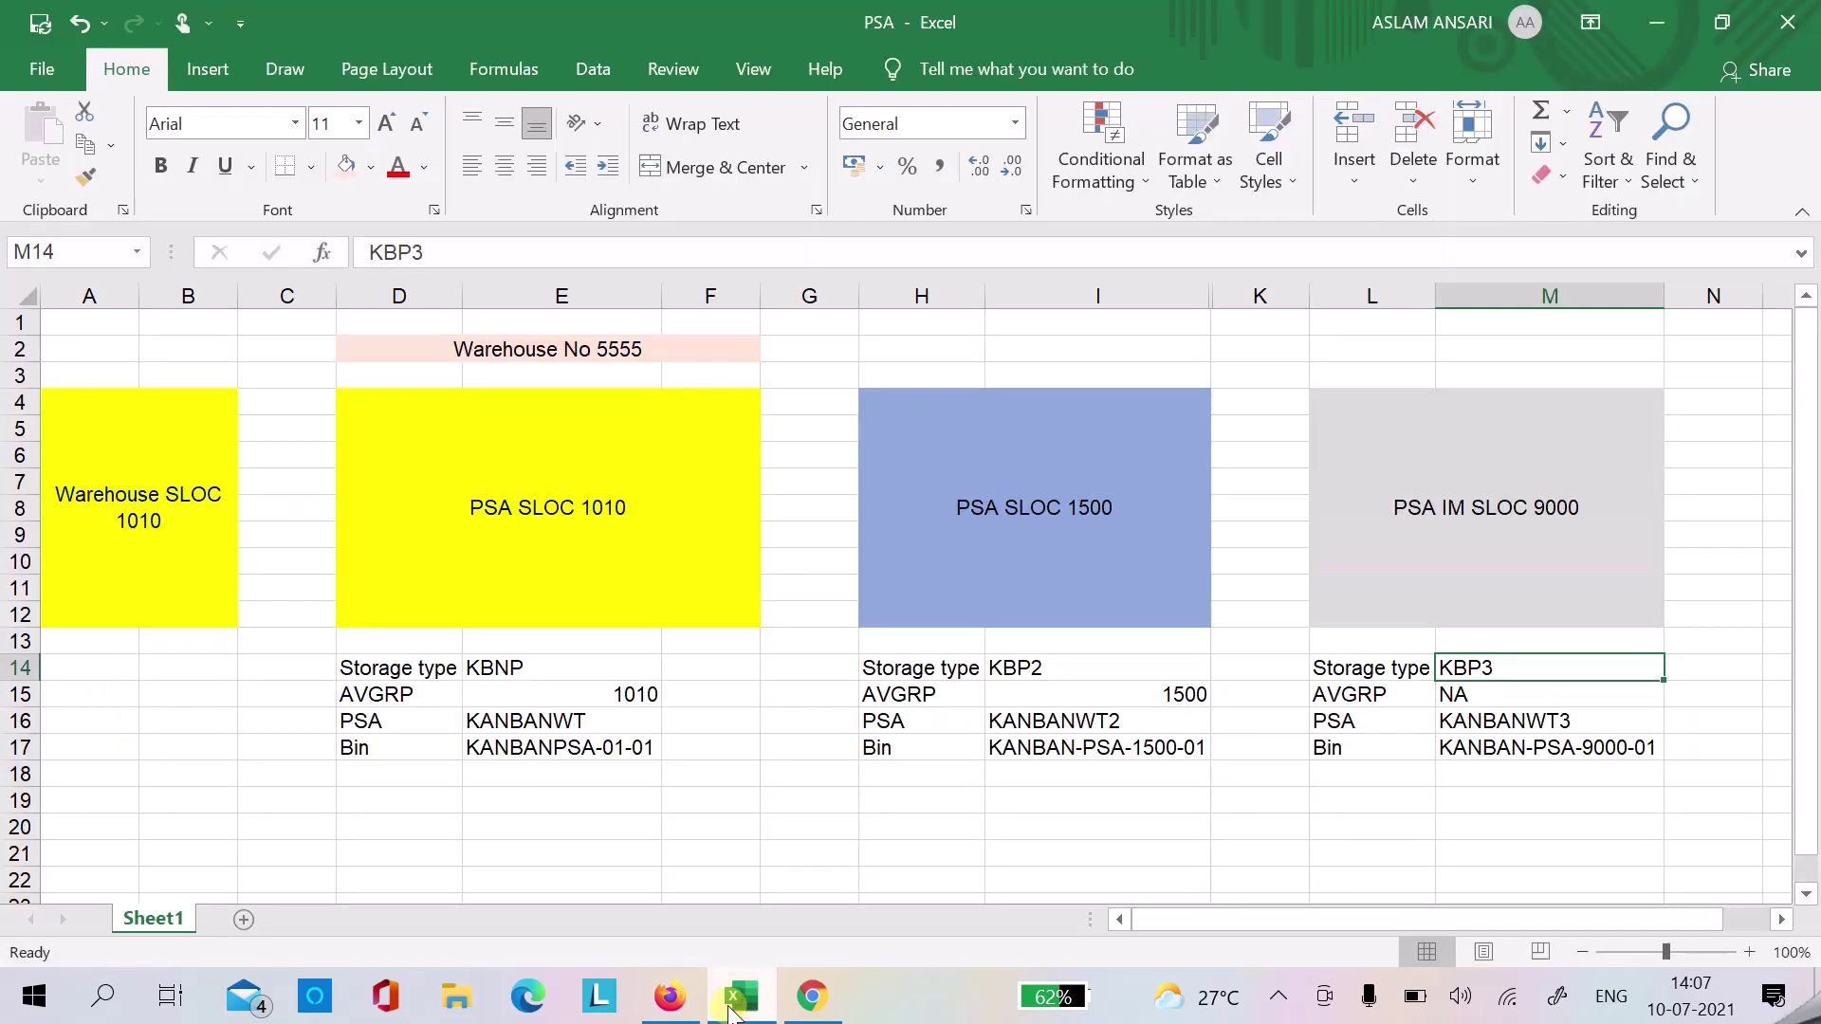
left_click(417, 805)
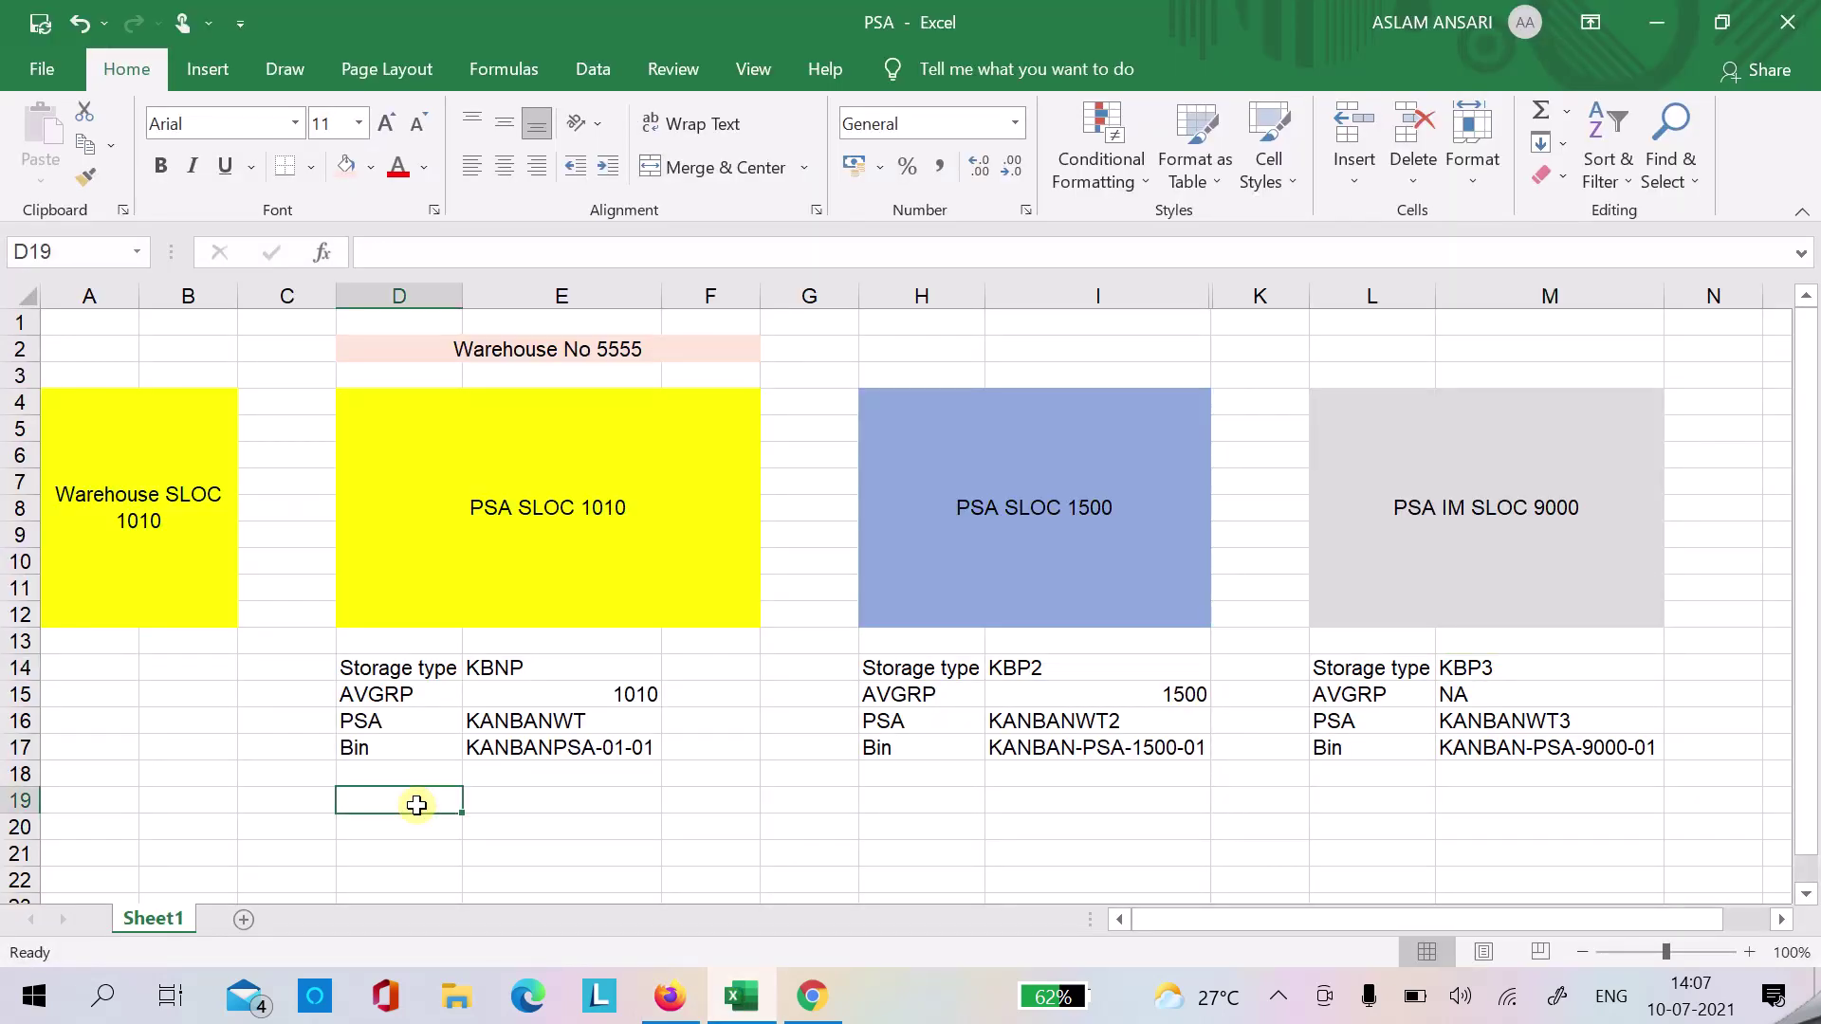
left_click(166, 530)
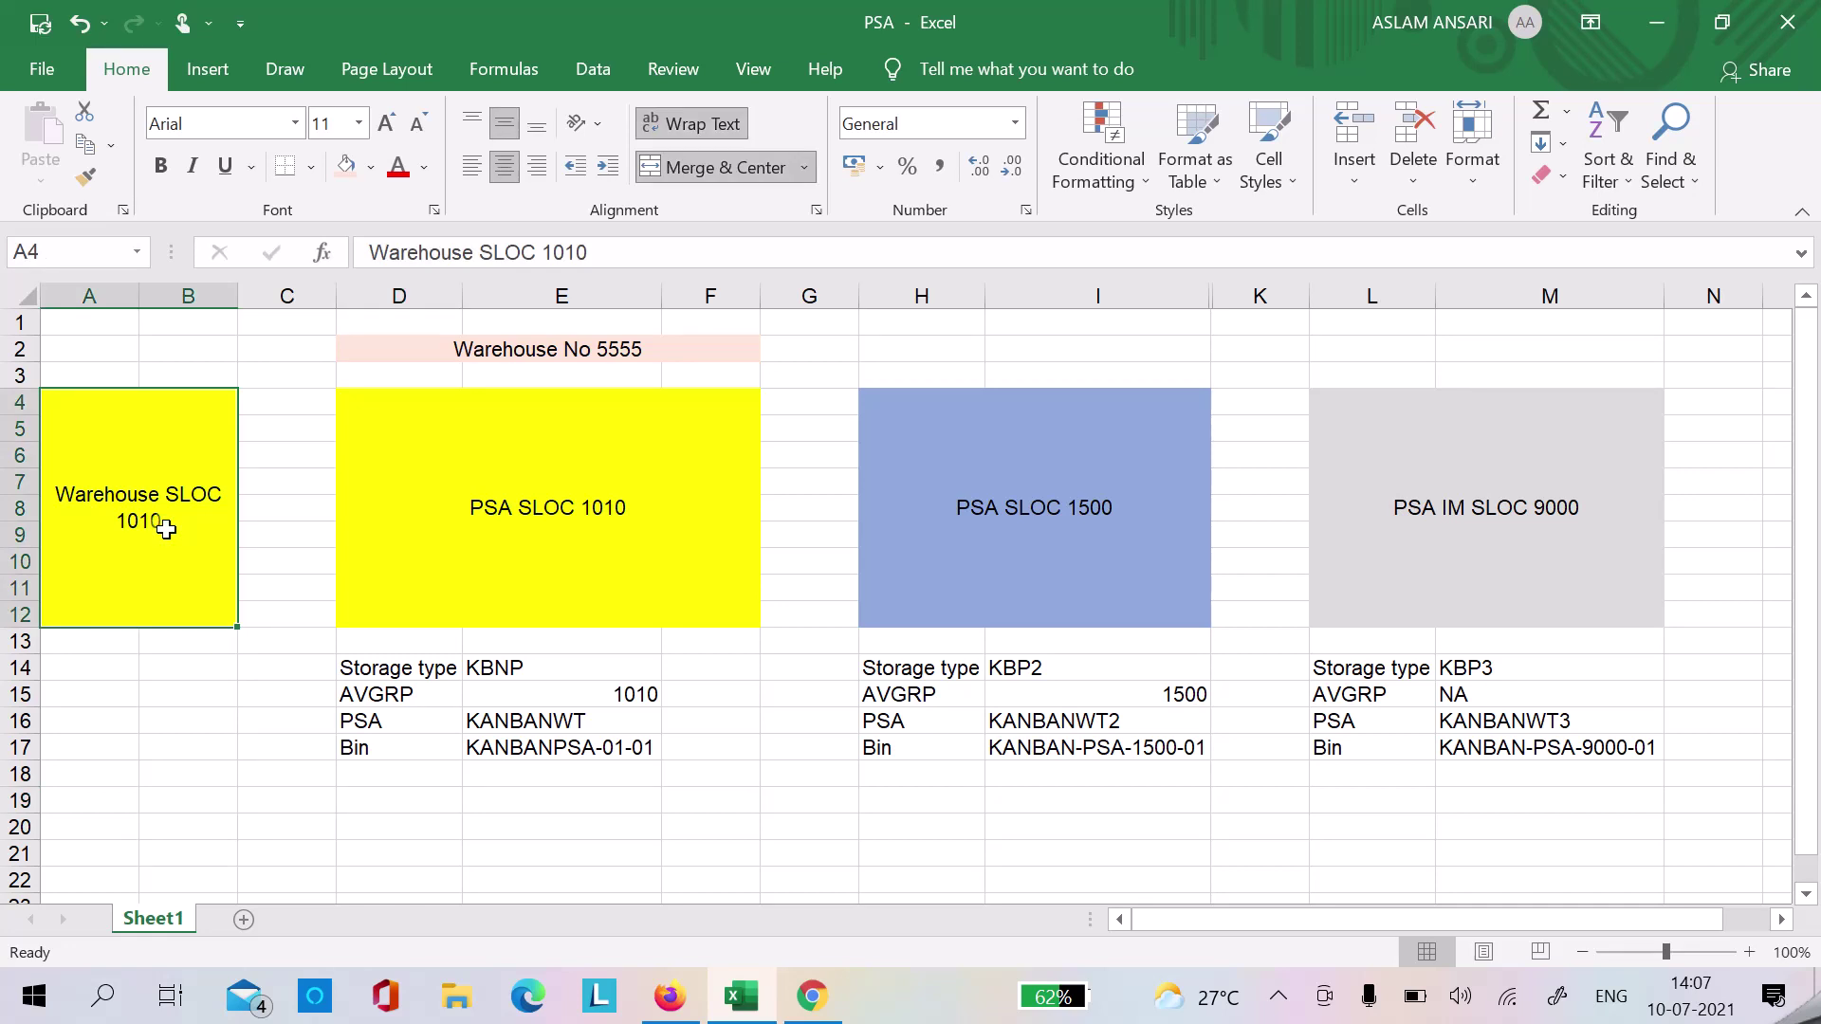
key("Right")
key("Right")
key("Right")
key("Right")
key("Right")
key("Right")
key("Left")
key("Left")
key("Left")
key("Left")
key("Left")
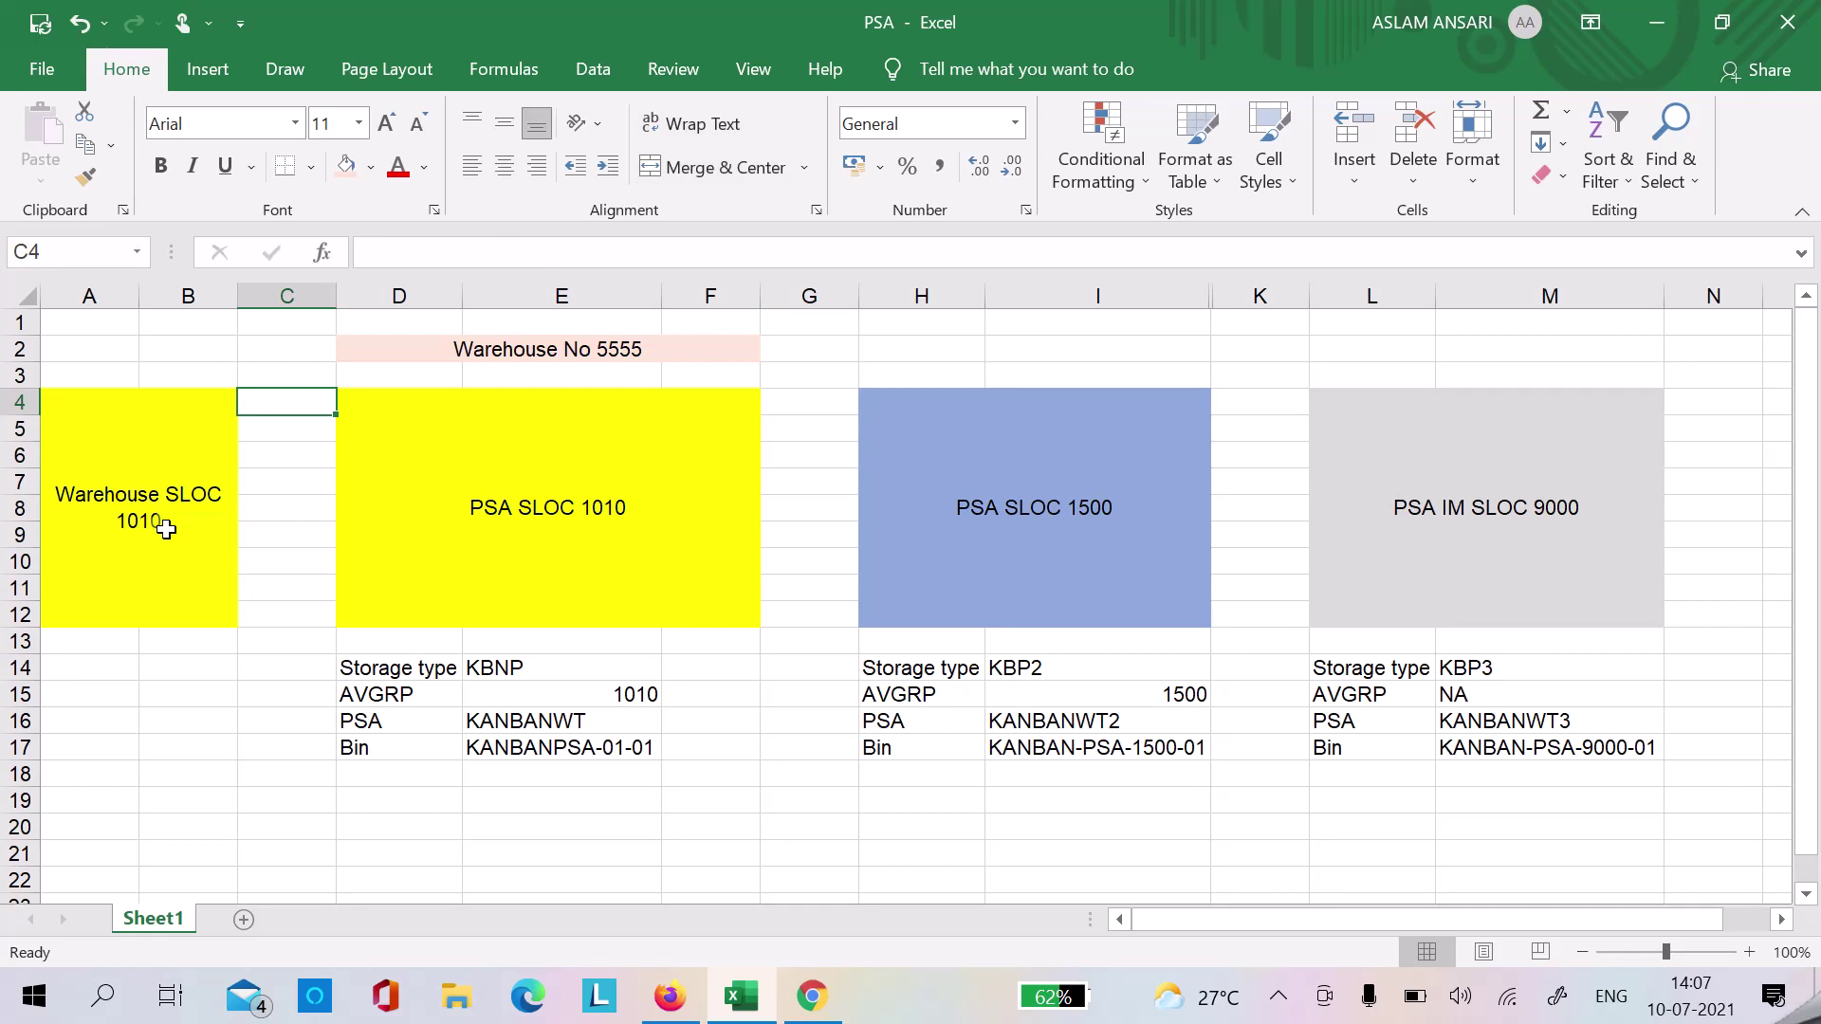
- Switch back to SAP, run transaction OM00 and open Define Stock Transfer Strategies under Replenishment Strategies
key("alt+Tab")
type("/nom00")
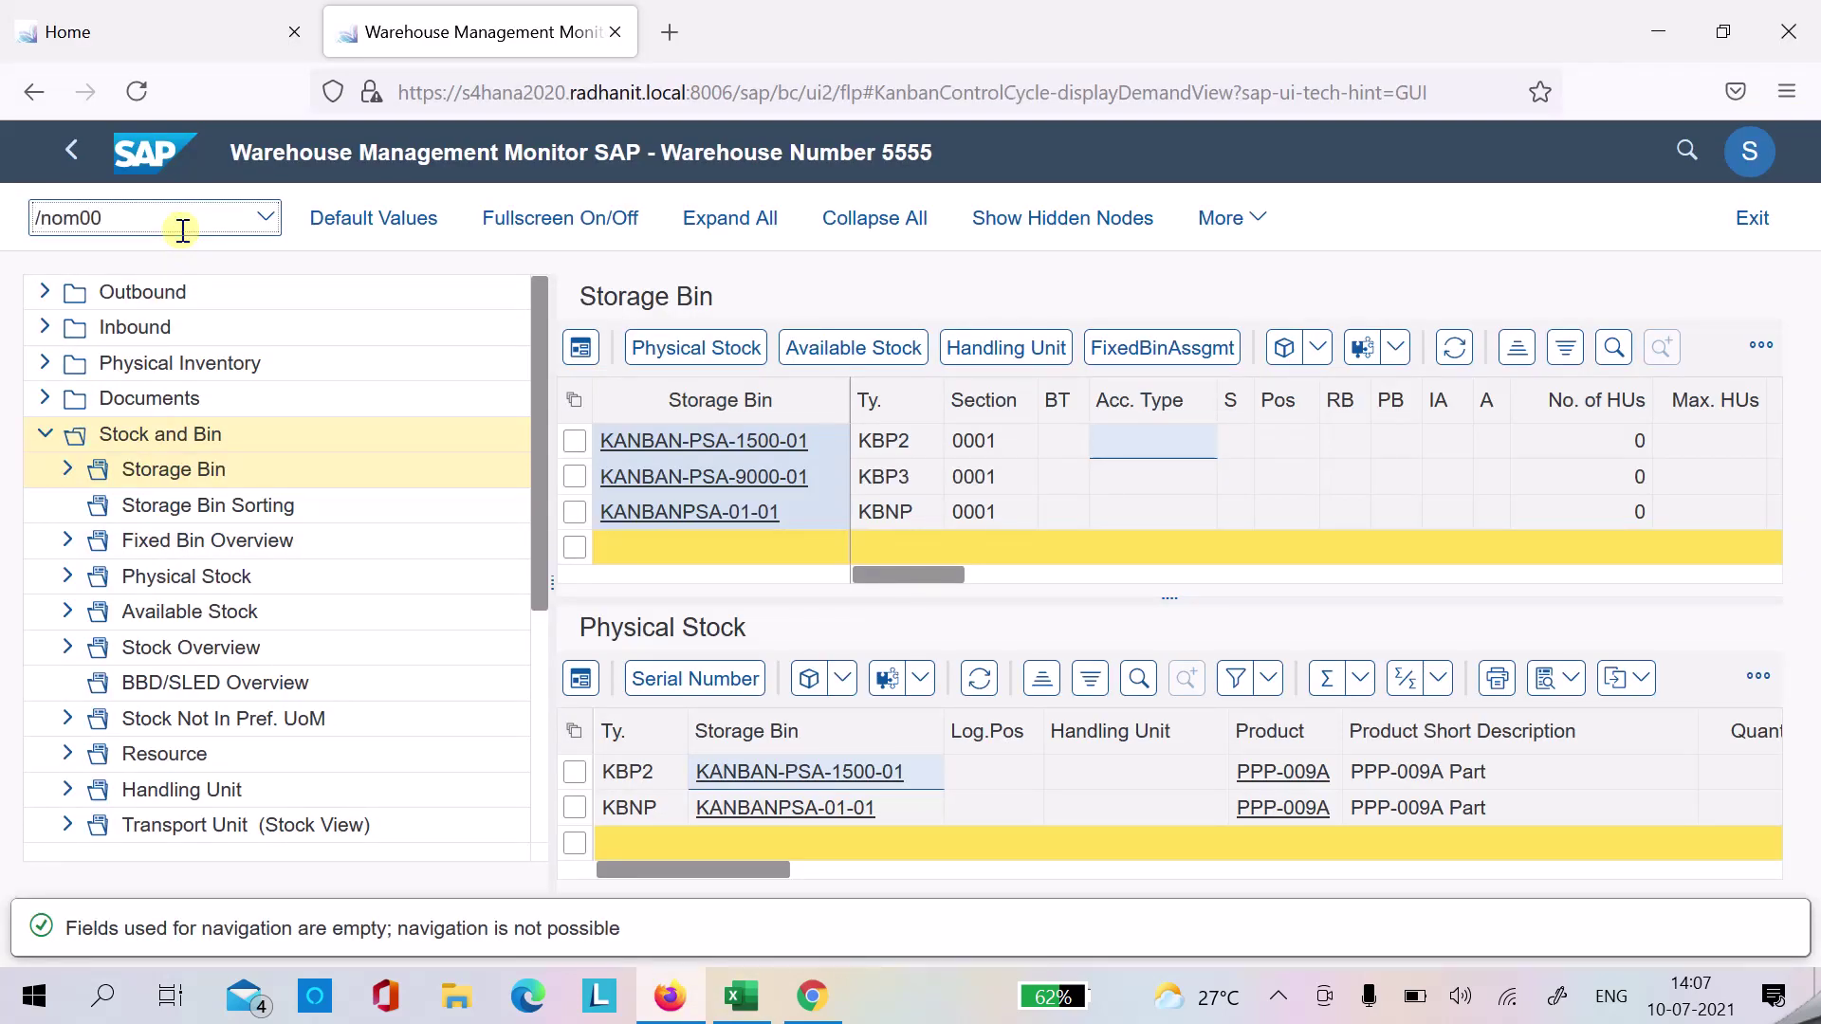
key("Return")
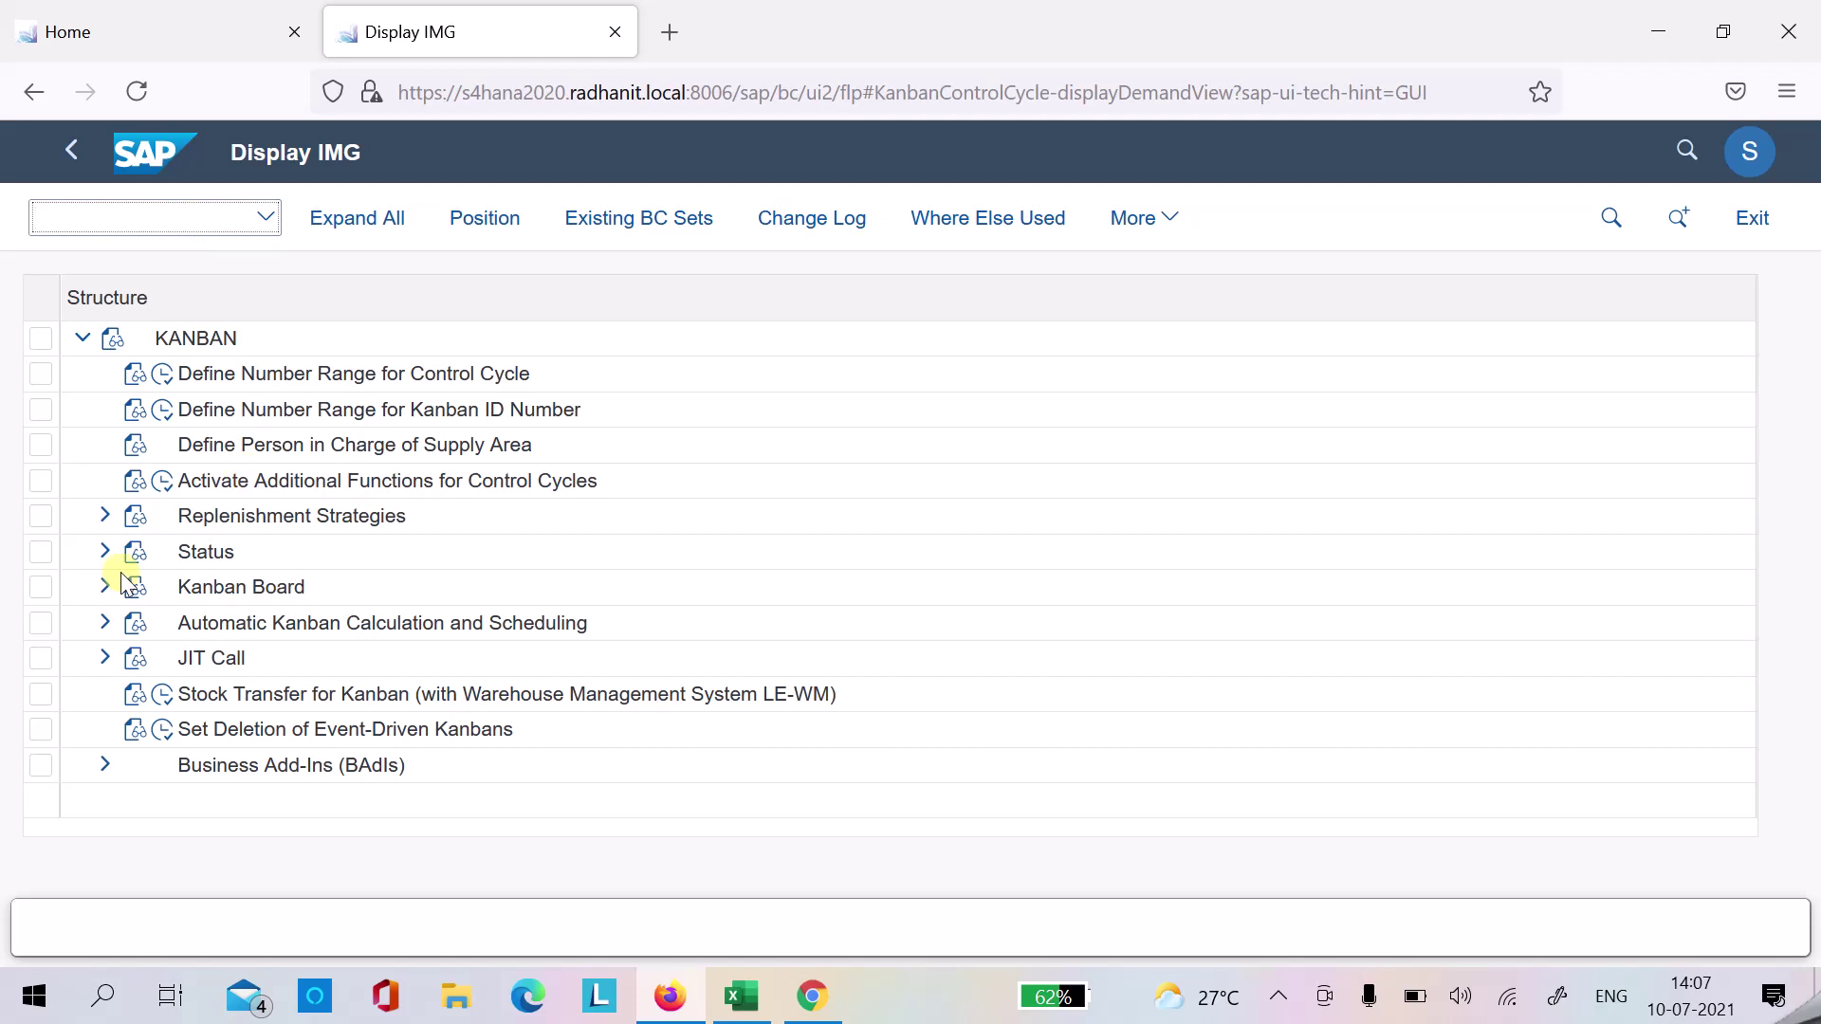
left_click(106, 520)
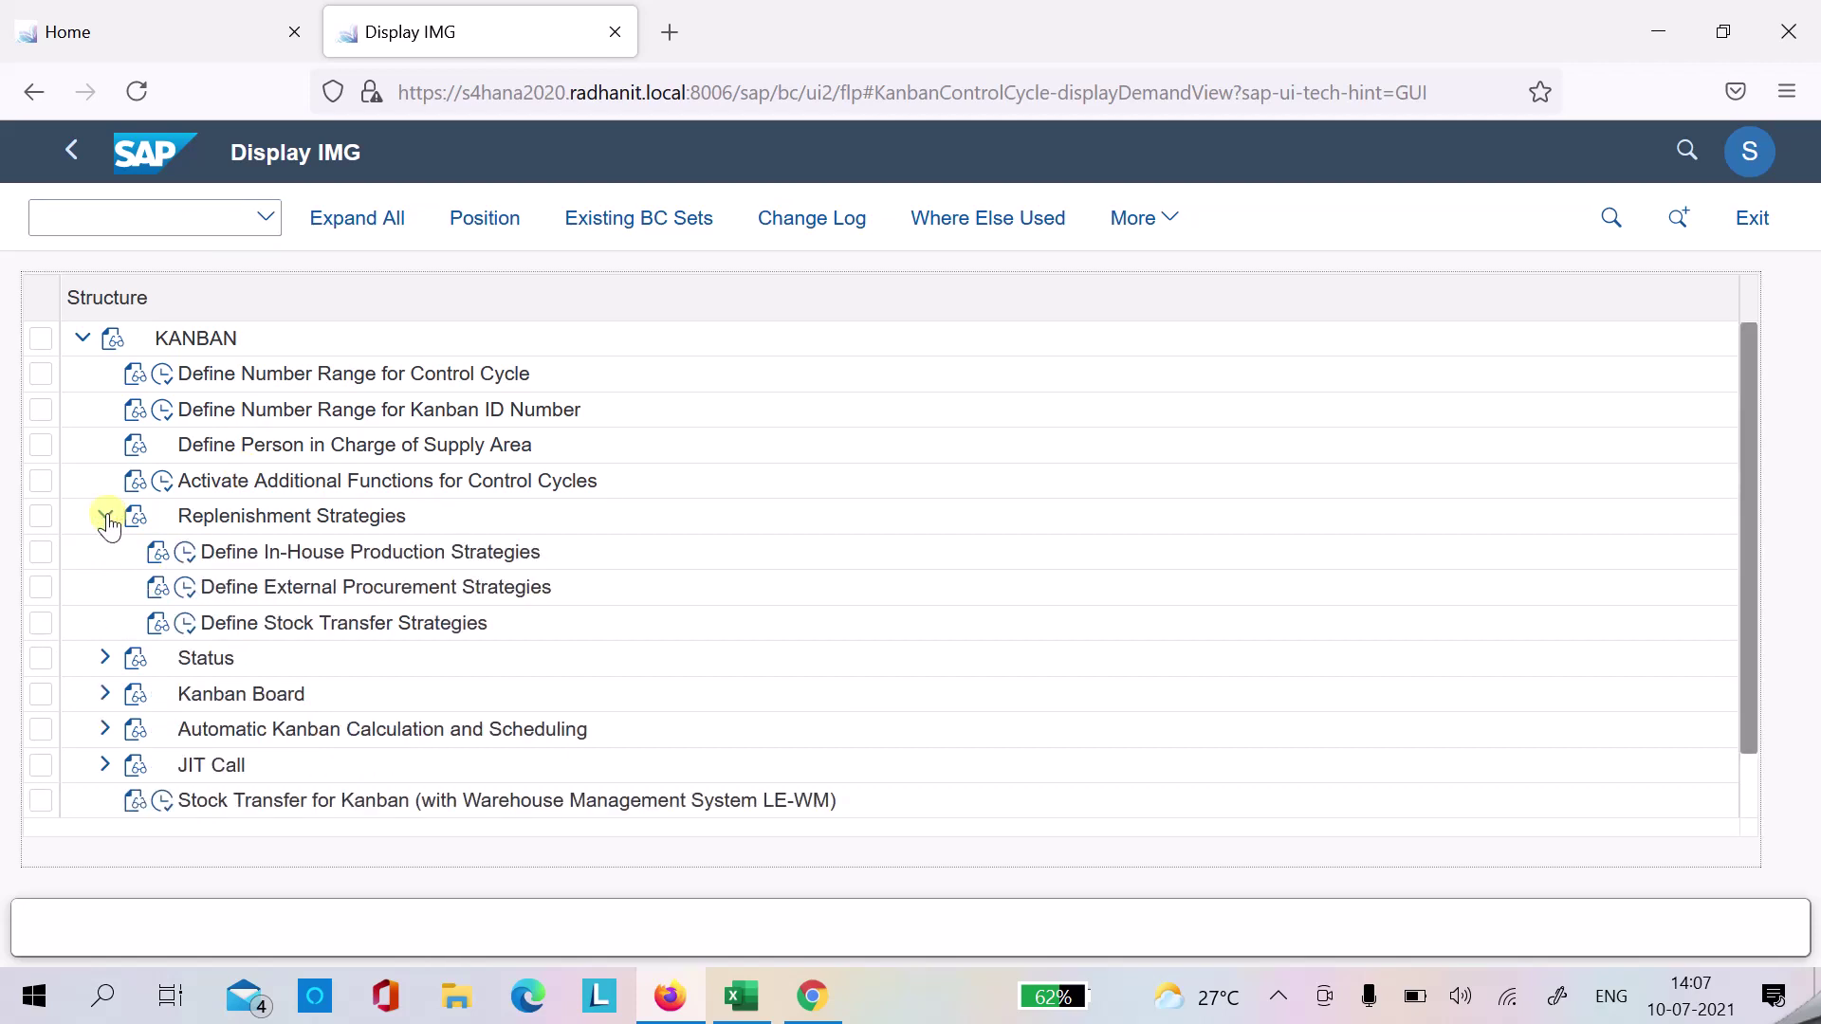
left_click(187, 624)
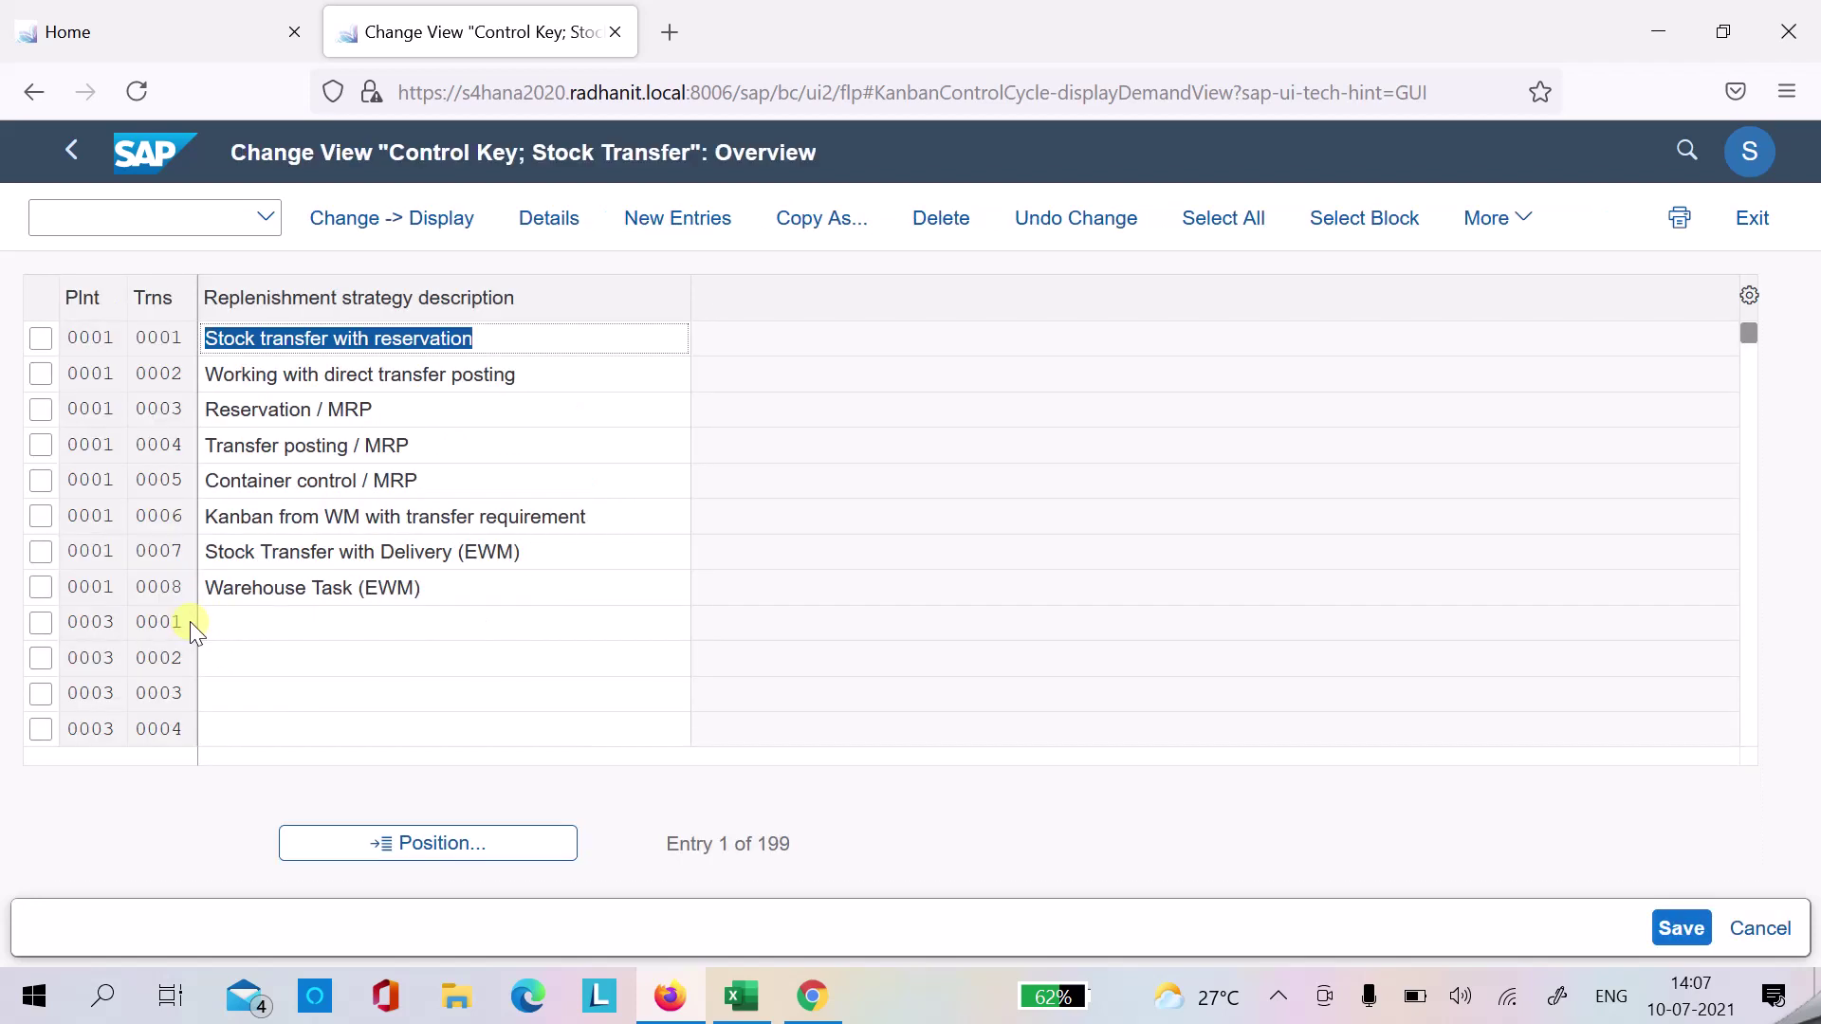
- Position the strategy list at plant 5555, open strategy 0008 Warehouse Task (EWM) and view its control type options
left_click(306, 842)
type("5555")
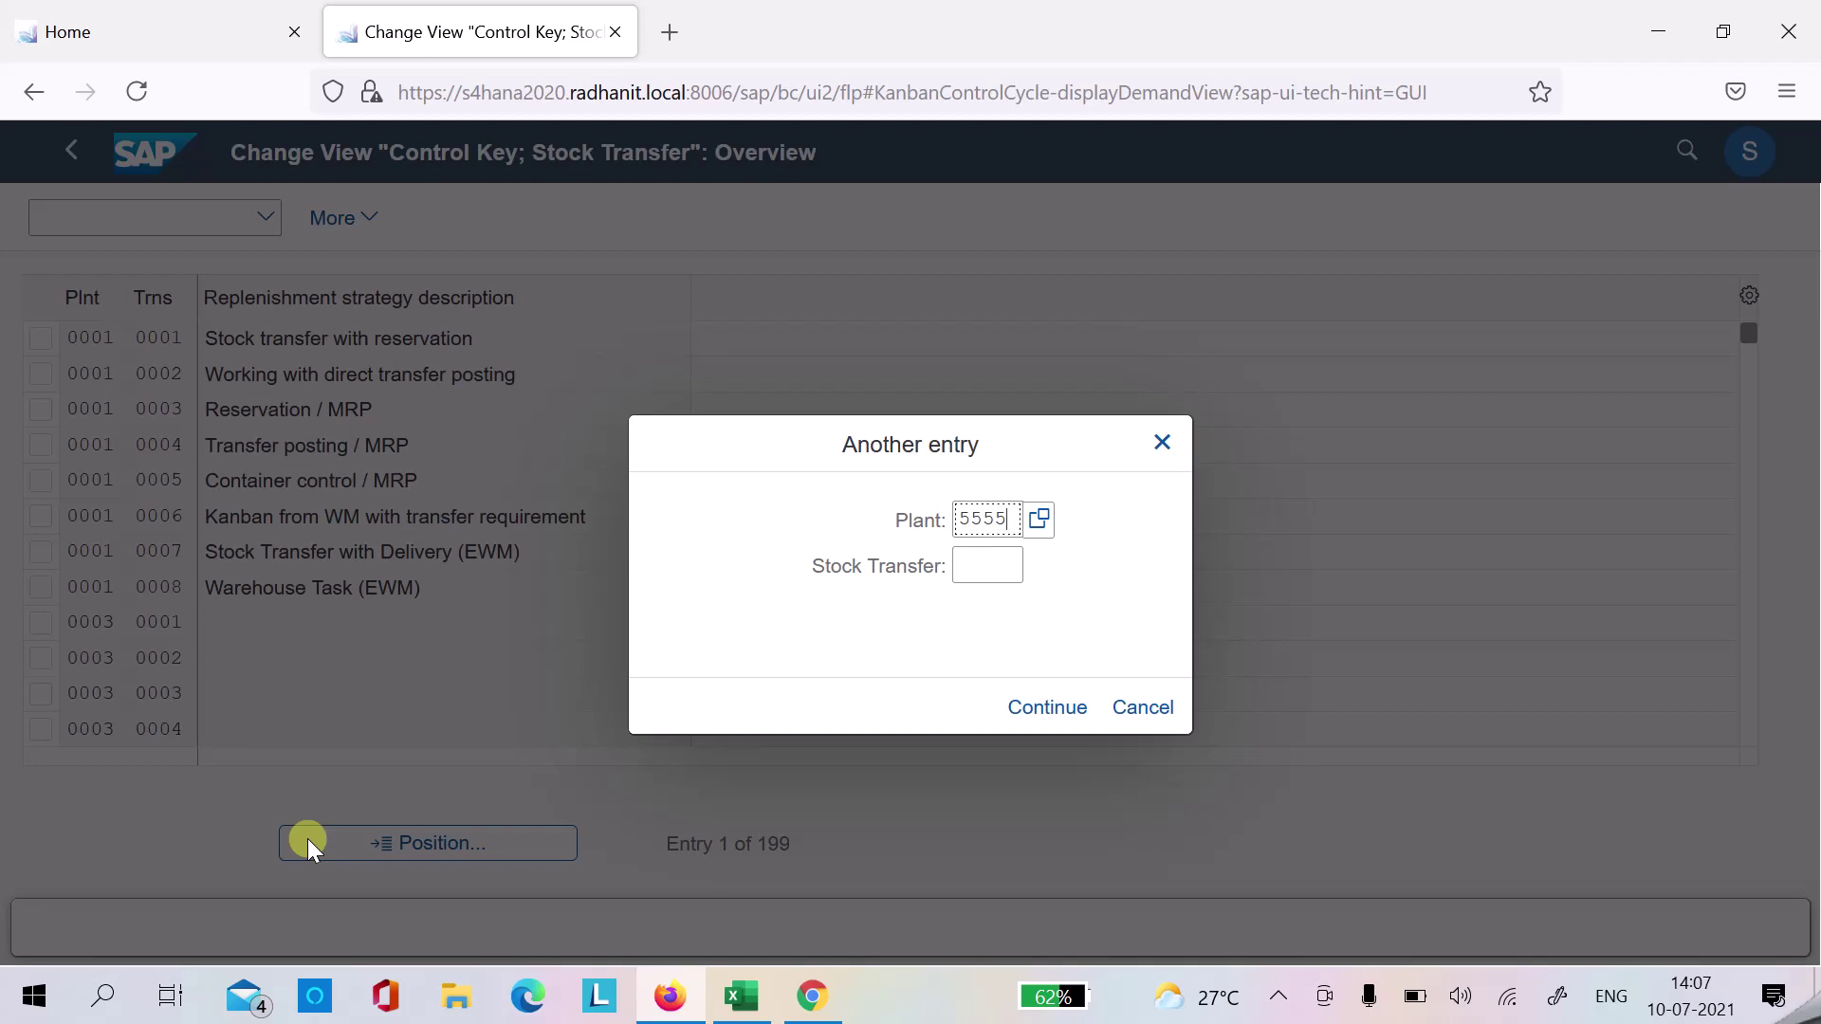
key("Return")
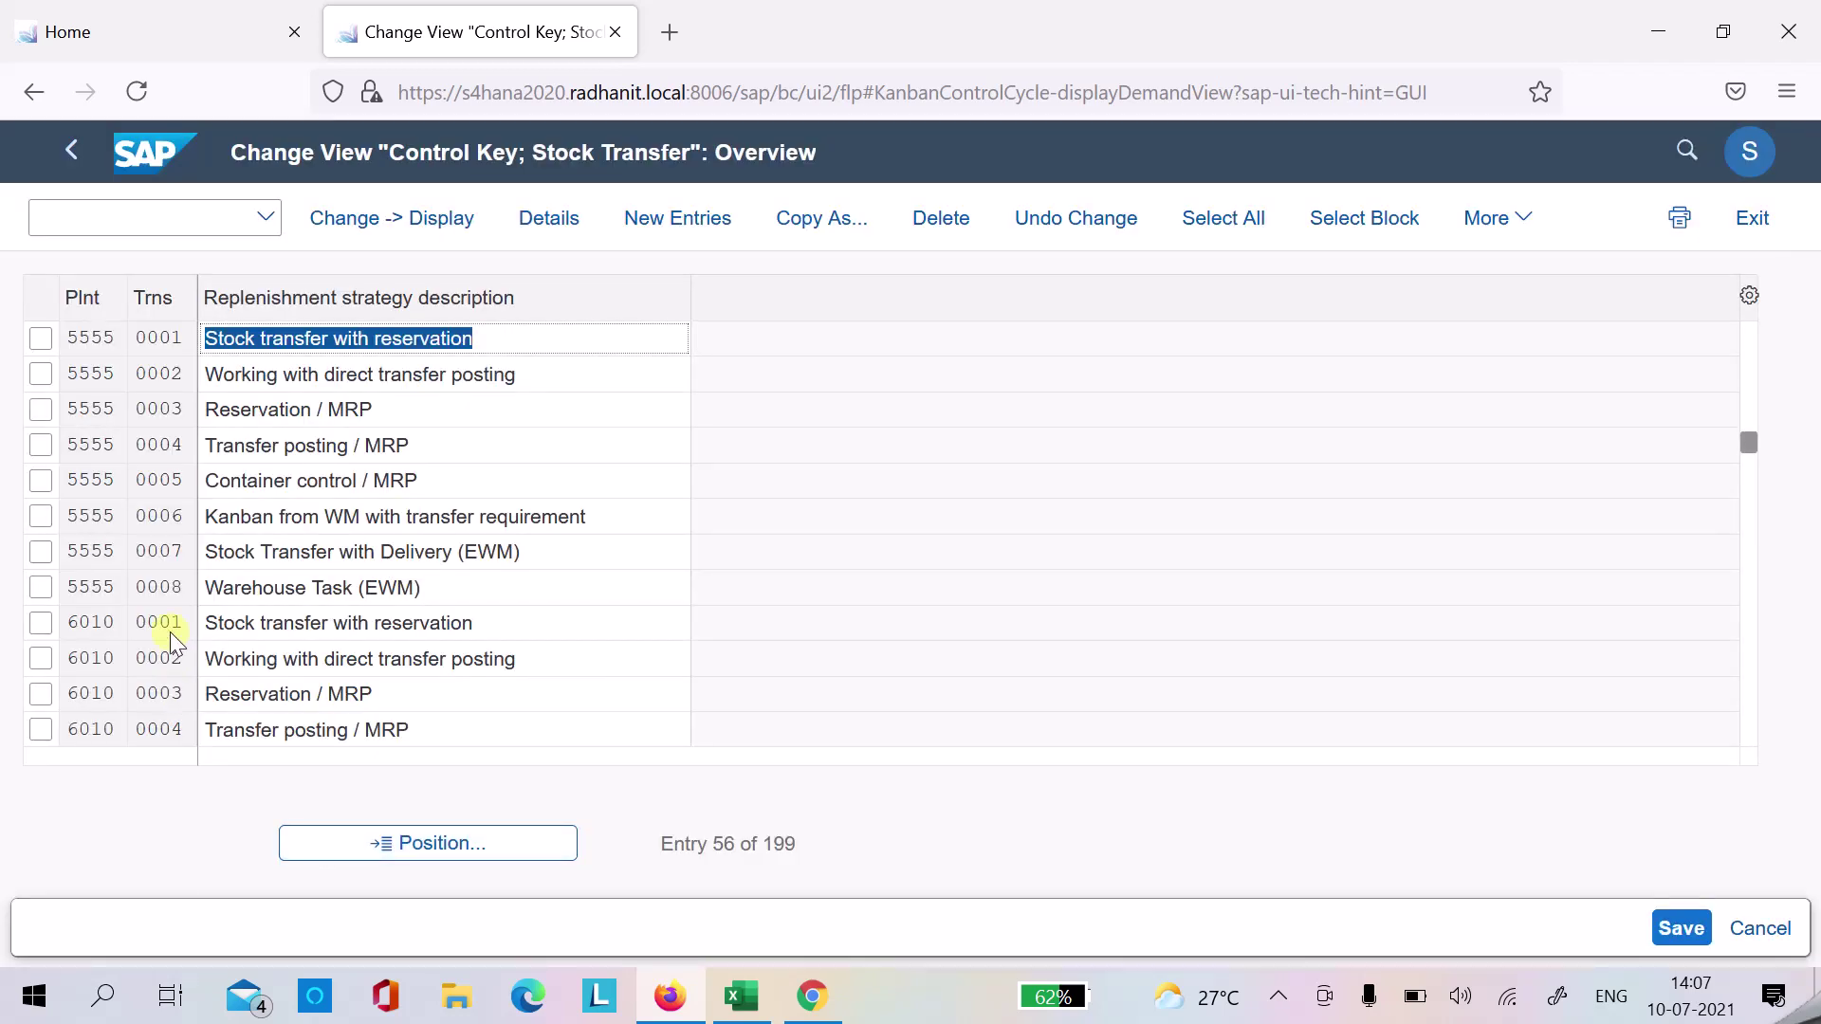
double_click(168, 590)
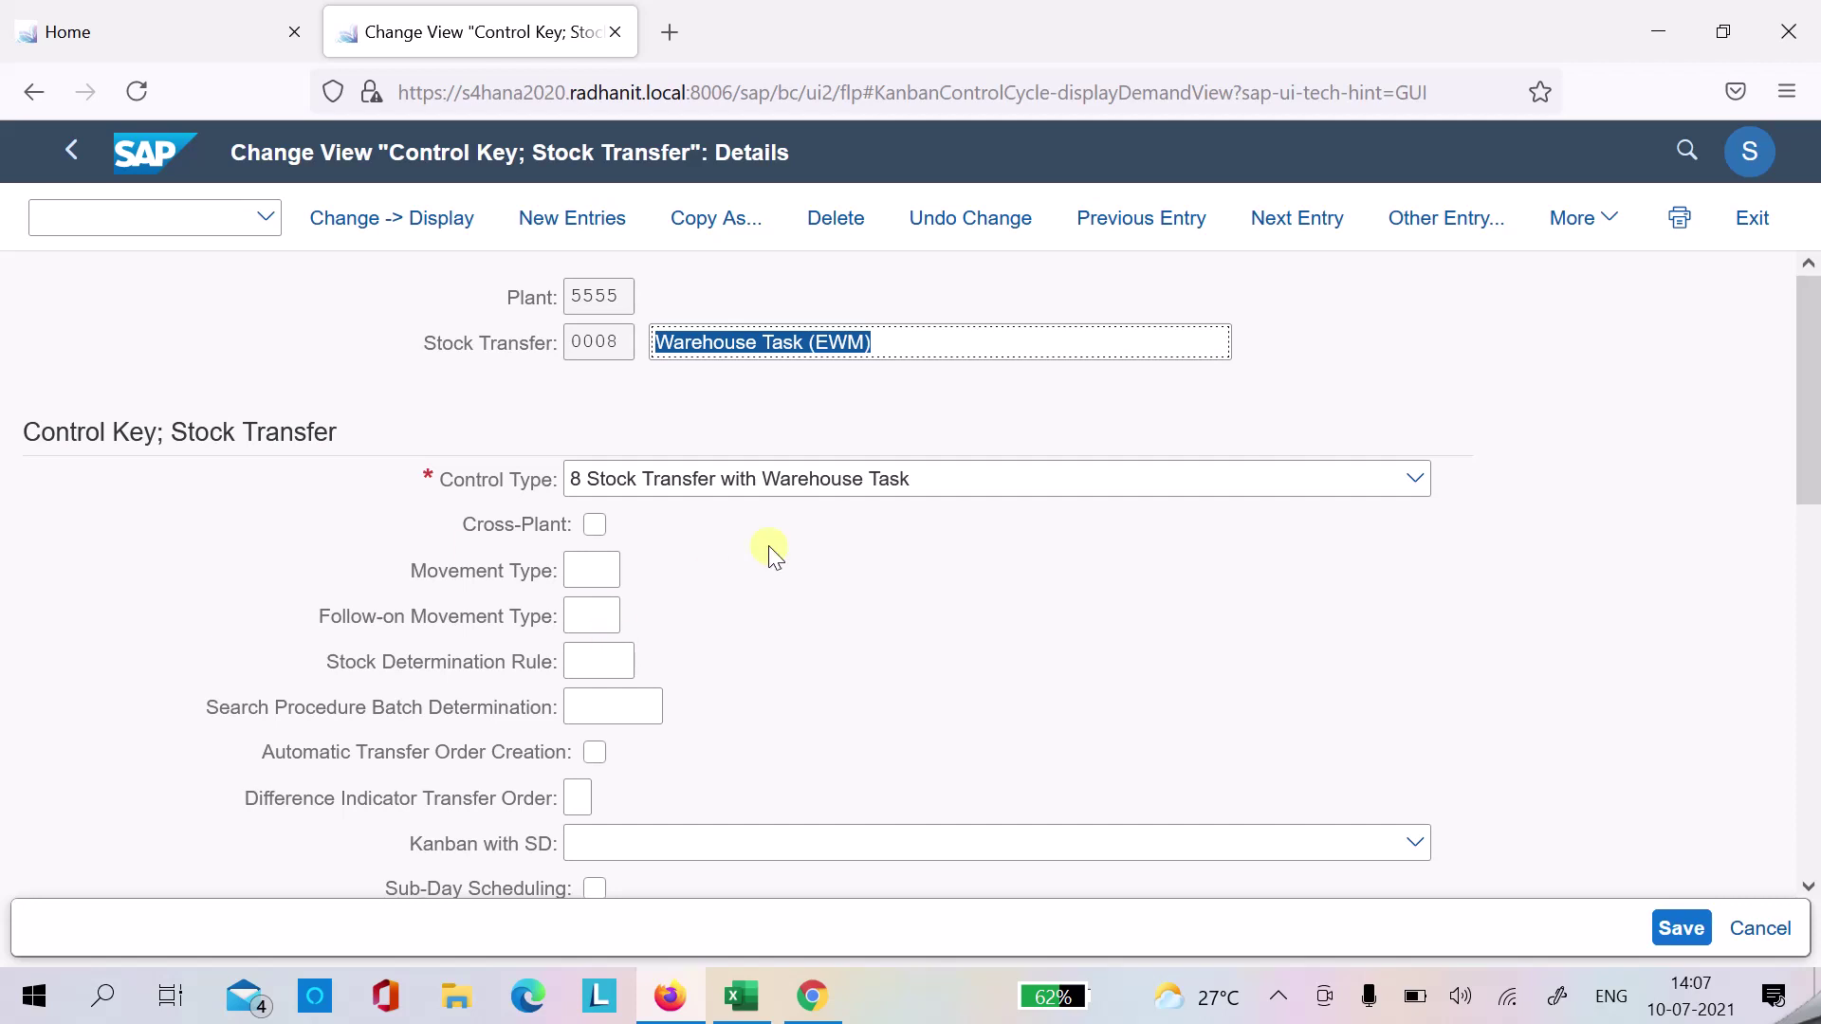
left_click(908, 482)
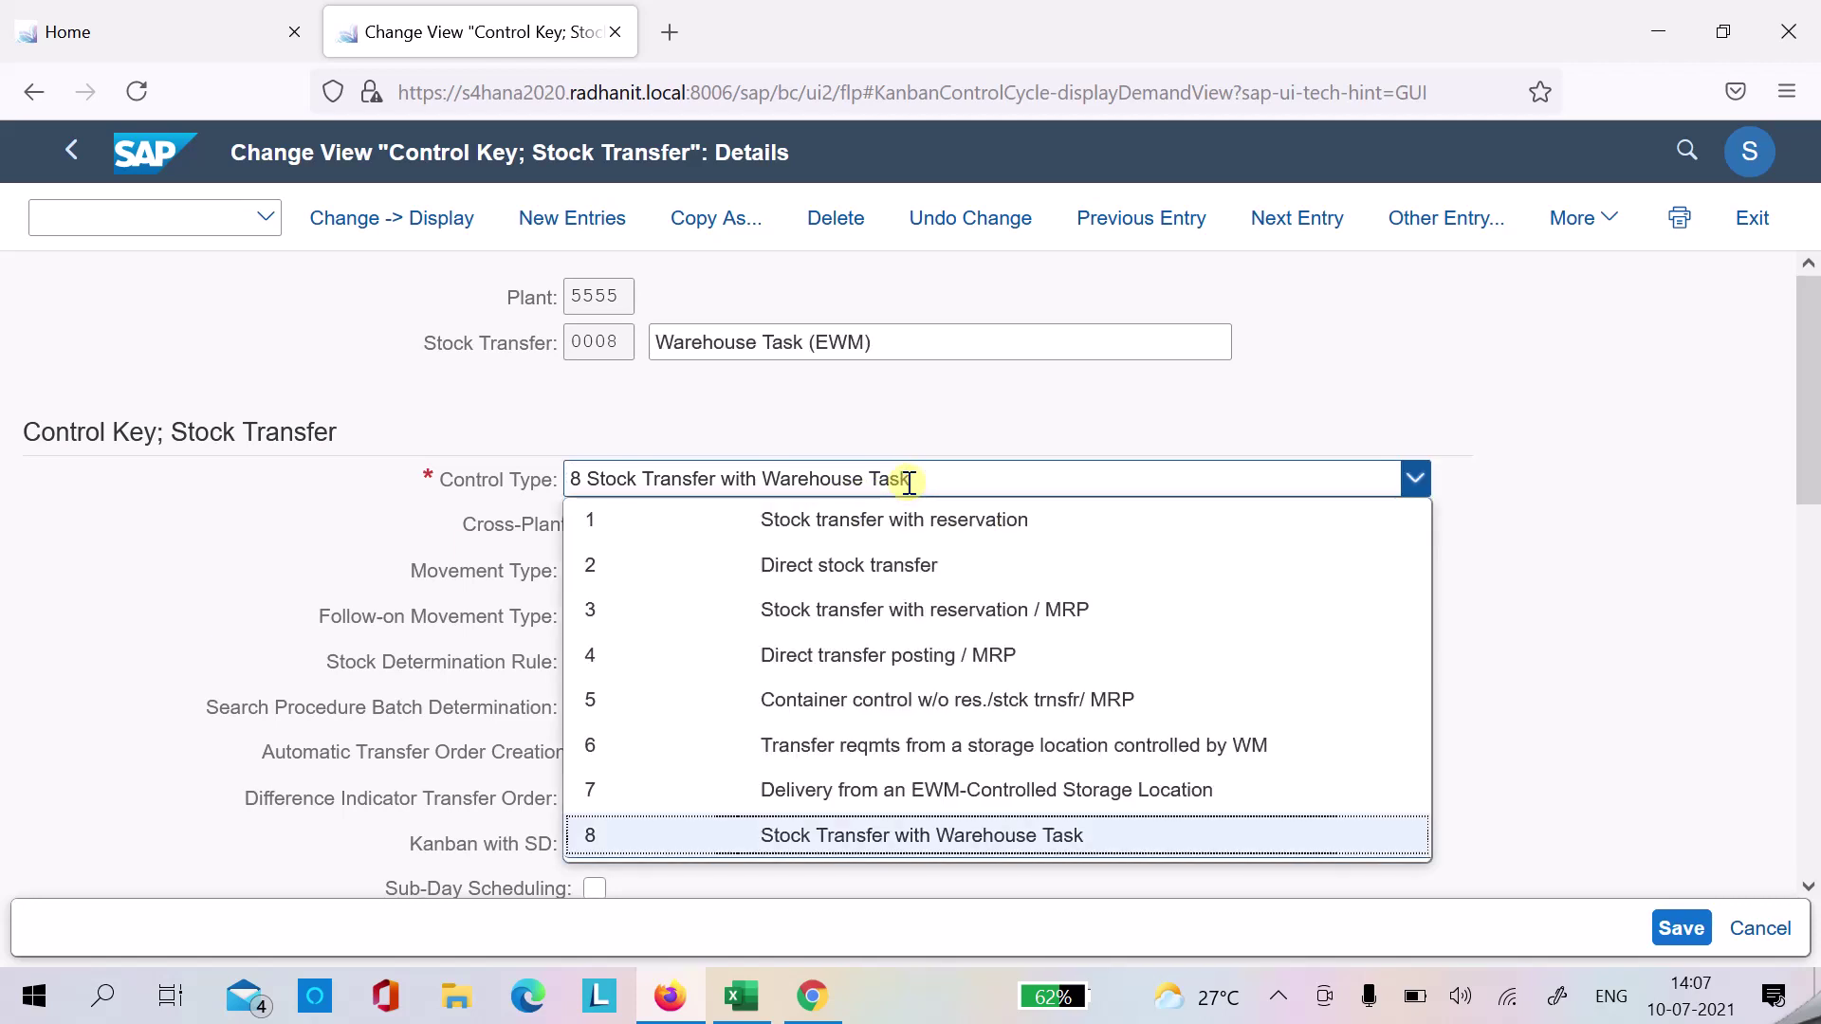
left_click(908, 483)
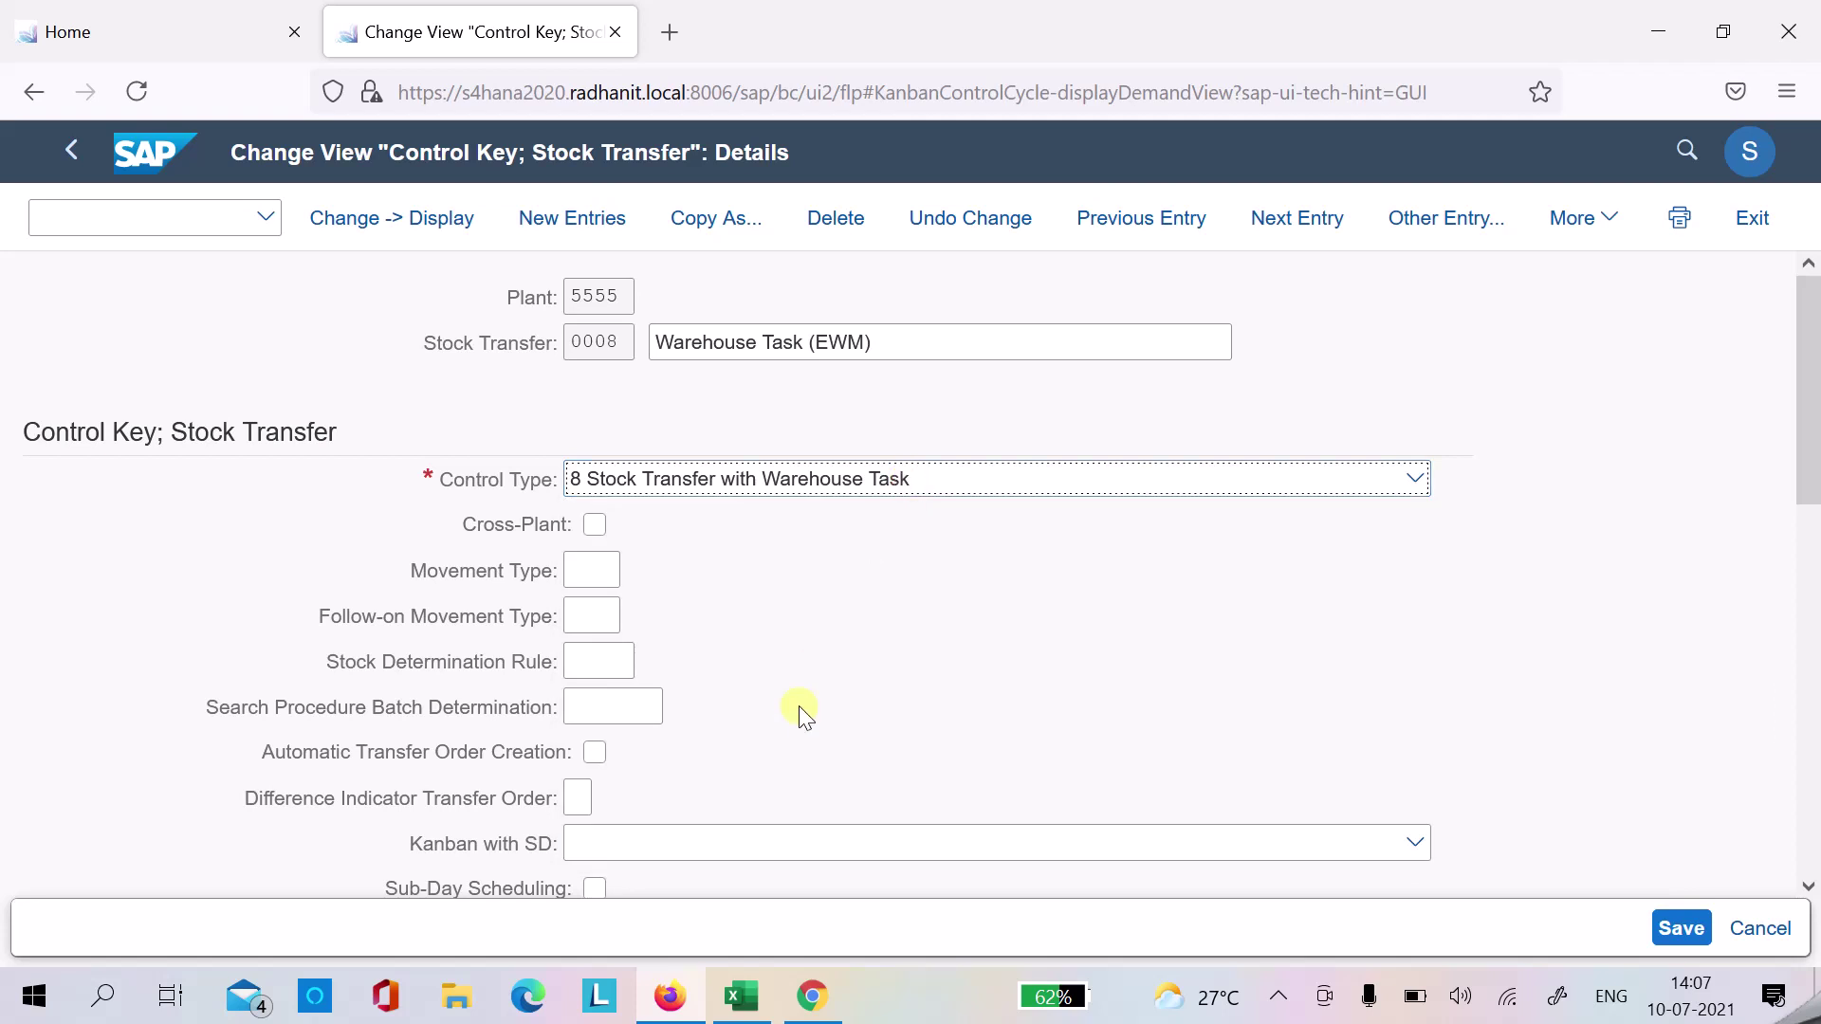
- Examine the remaining settings of stock transfer strategy 0008, including signal lock, cost center consumption and print forms, and return to the overview
scroll(1664, 705, "down", 5)
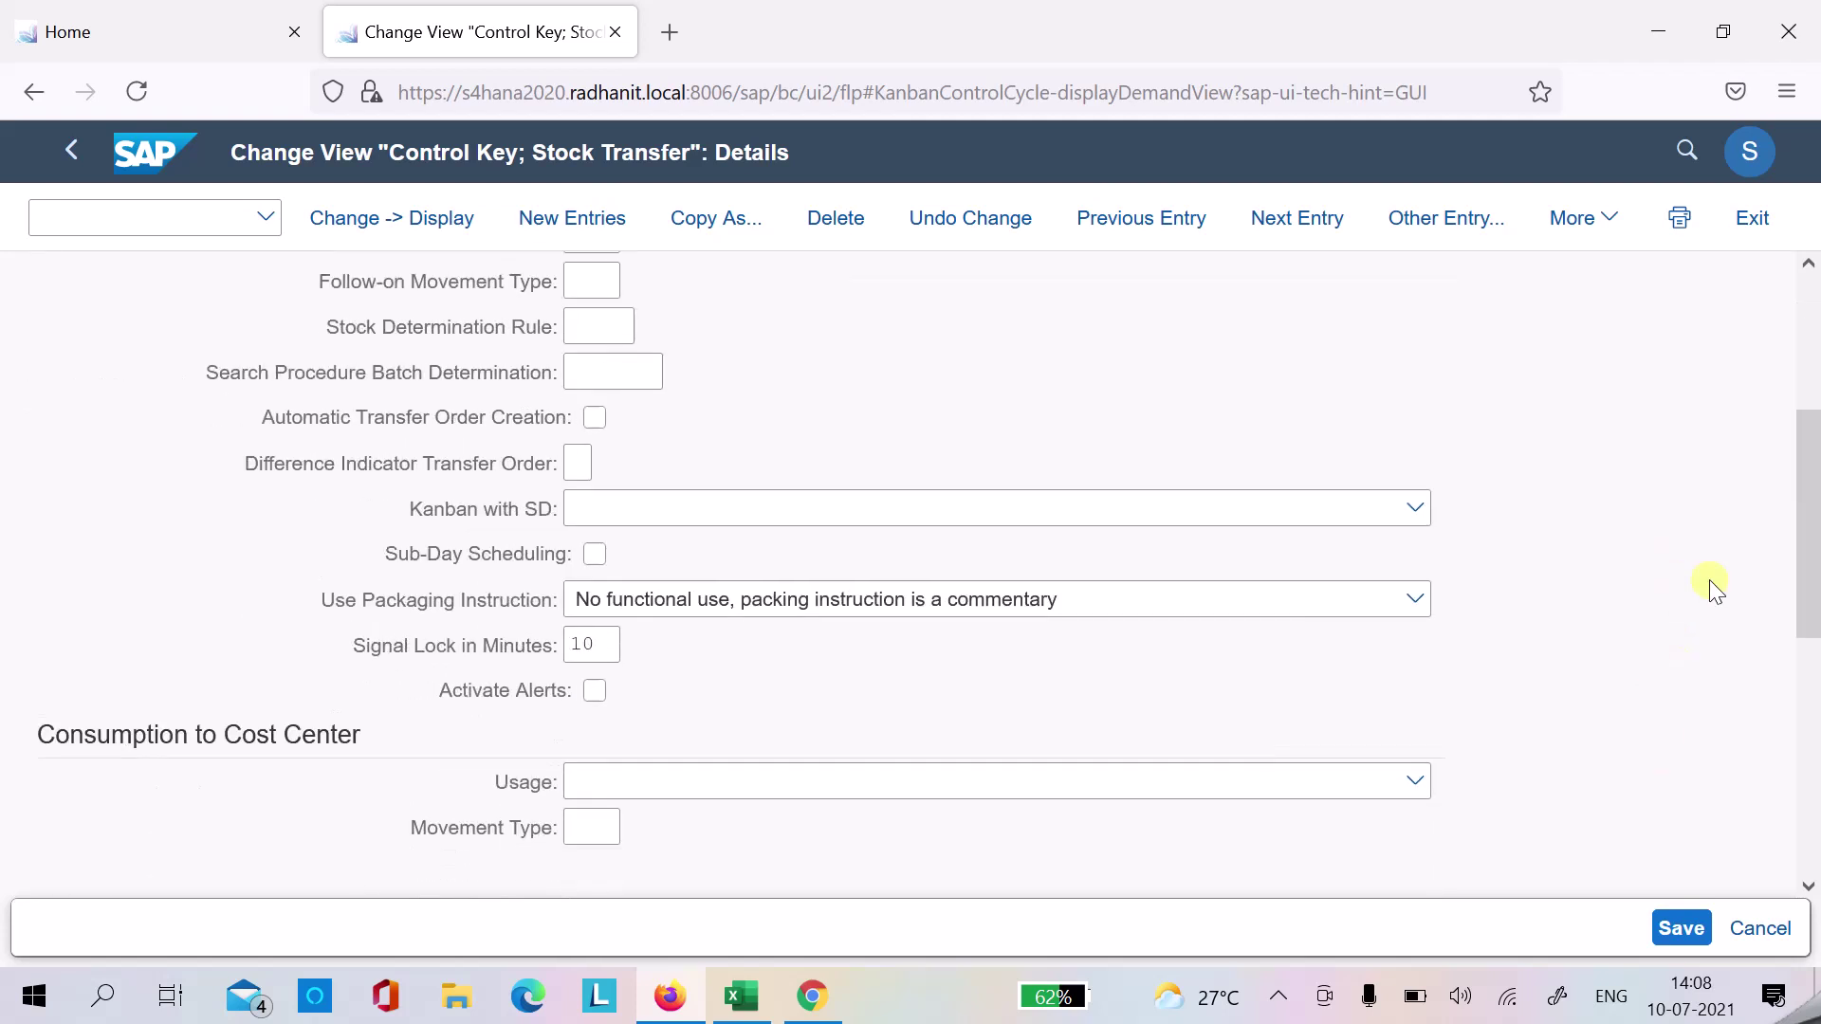
scroll(1712, 584, "down", 4)
scroll(1706, 664, "up", 9)
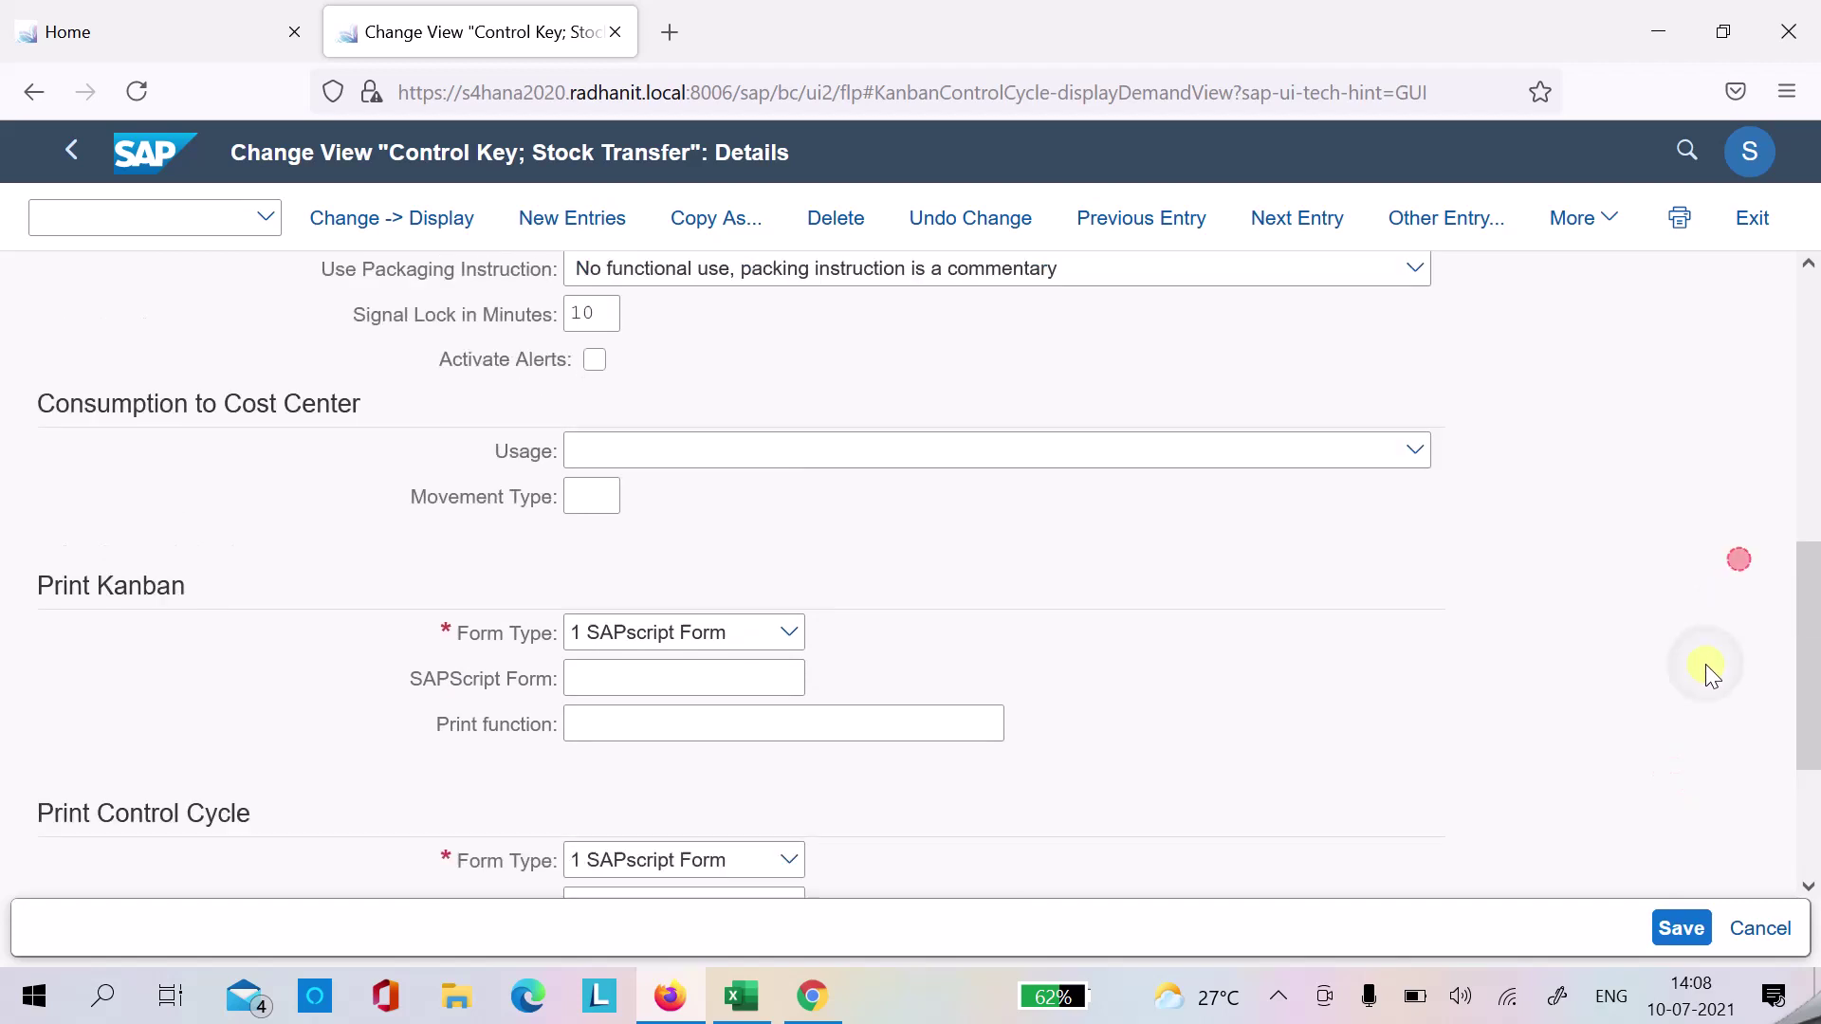
scroll(1694, 732, "down", 5)
scroll(1698, 597, "up", 5)
scroll(1688, 734, "down", 5)
scroll(1703, 693, "up", 1)
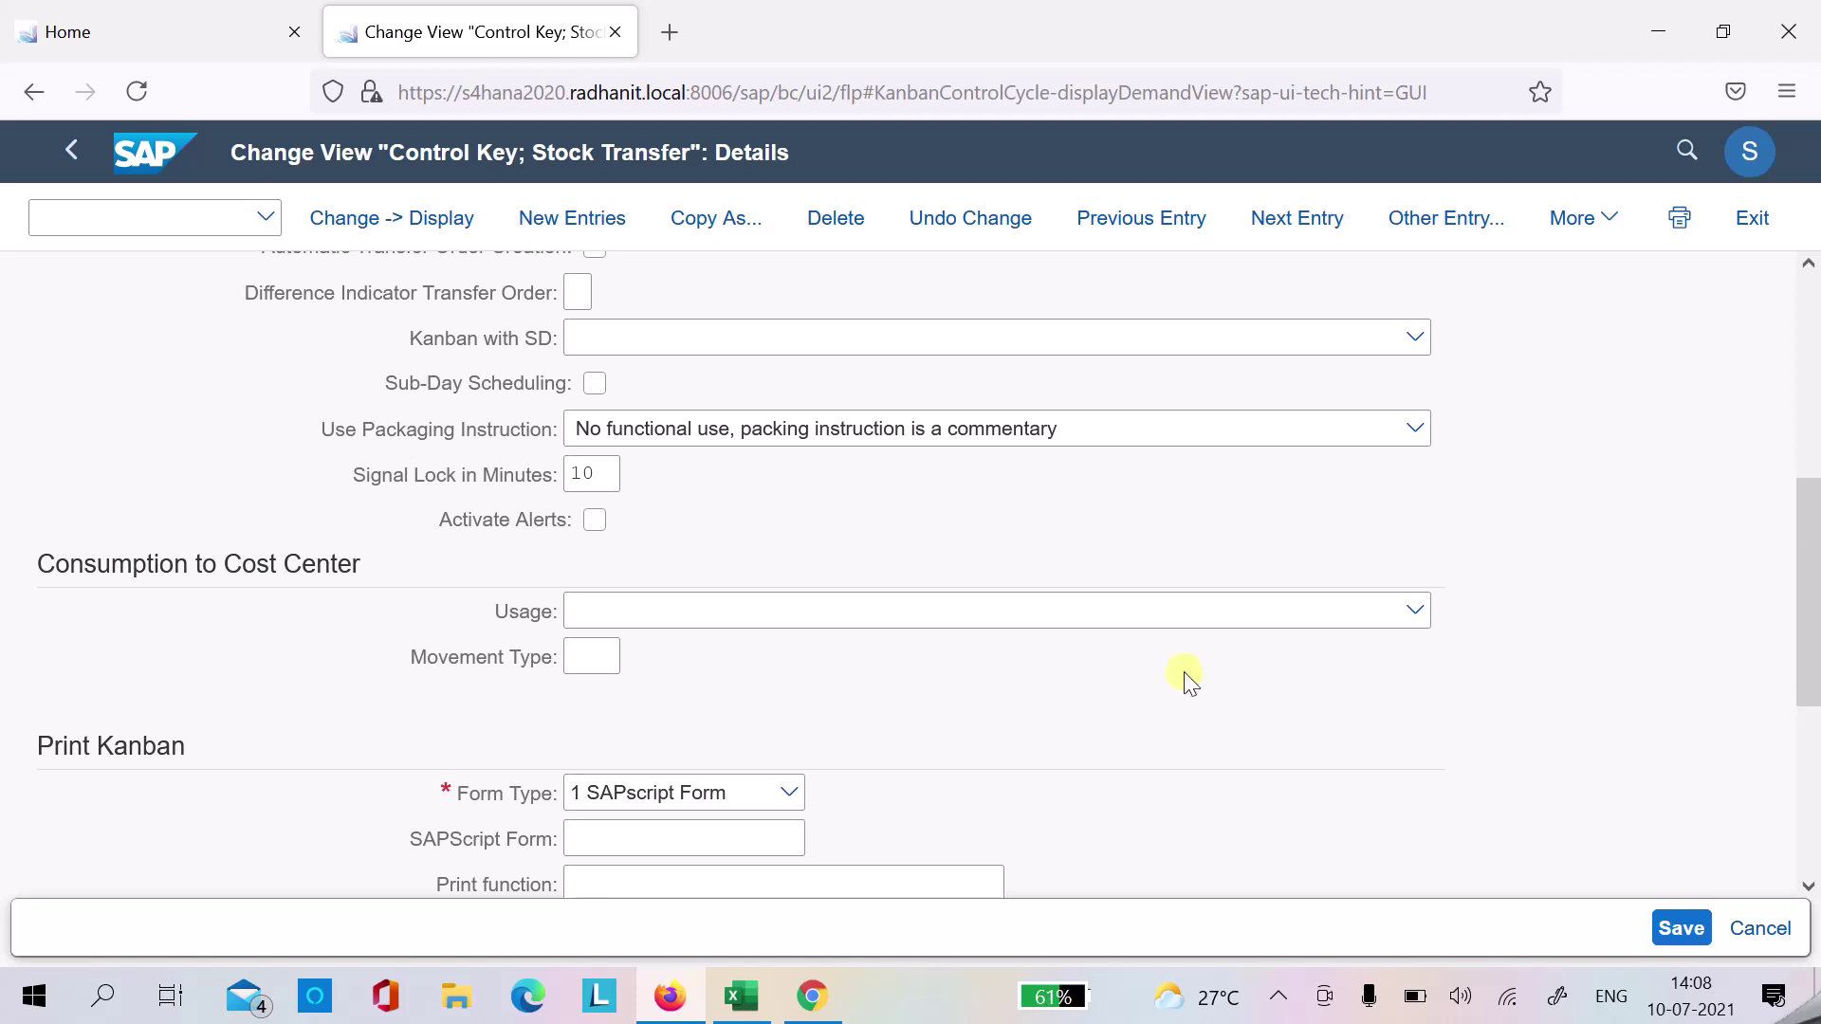
left_click(604, 474)
scroll(1699, 651, "down", 4)
scroll(1705, 639, "up", 8)
scroll(1703, 769, "up", 2)
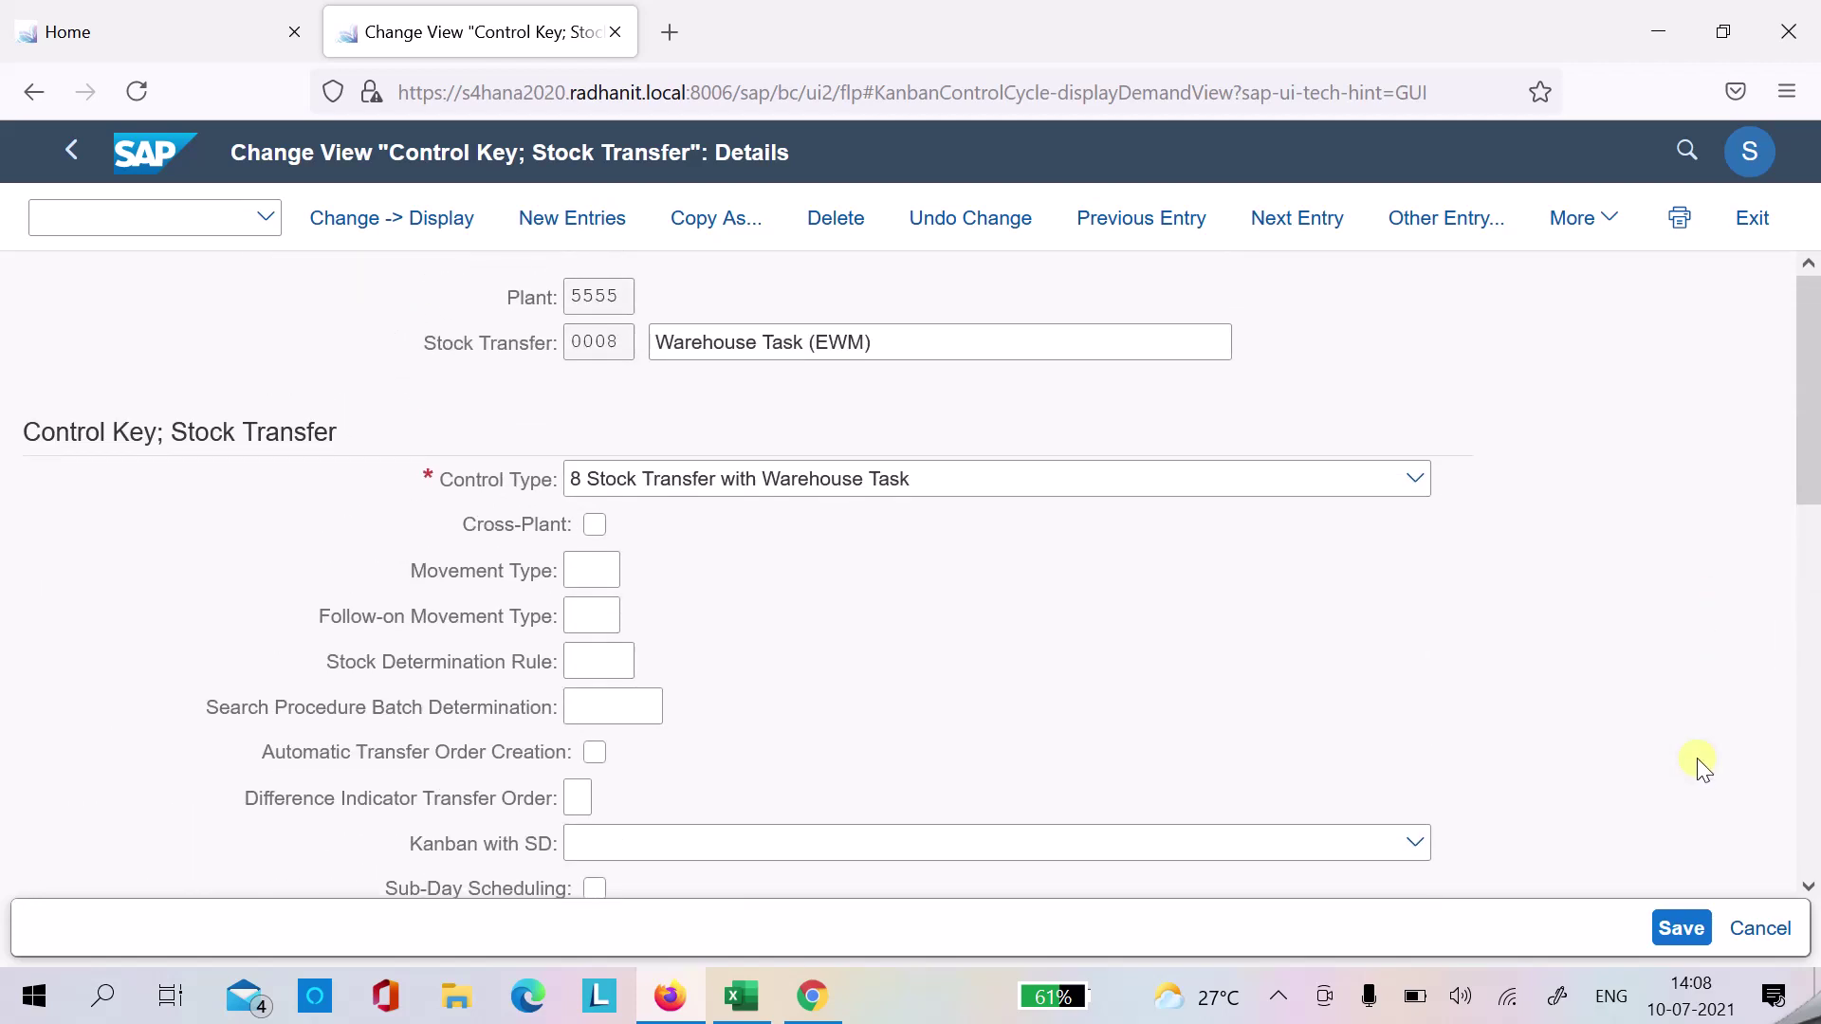
scroll(1702, 764, "down", 2)
scroll(1698, 736, "up", 2)
left_click(74, 157)
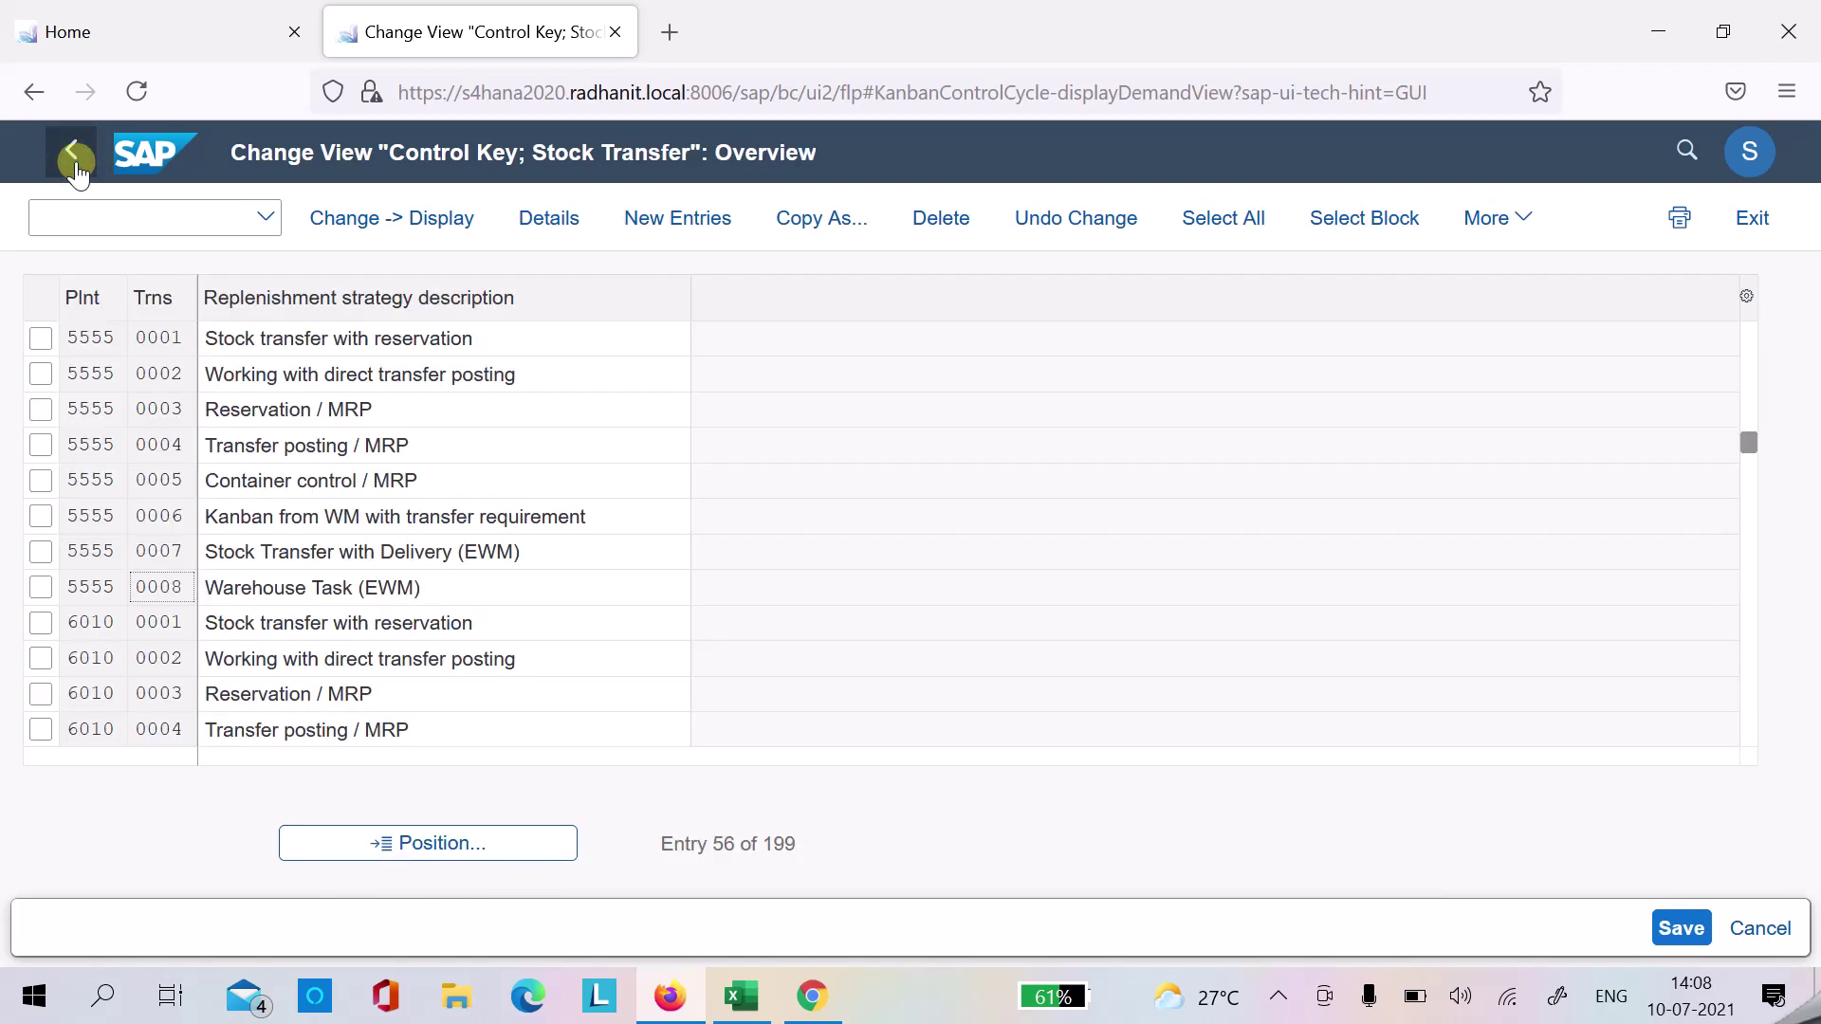
- Run transaction PK05 and list the production supply areas of plant 5555
left_click(173, 213)
type("/n")
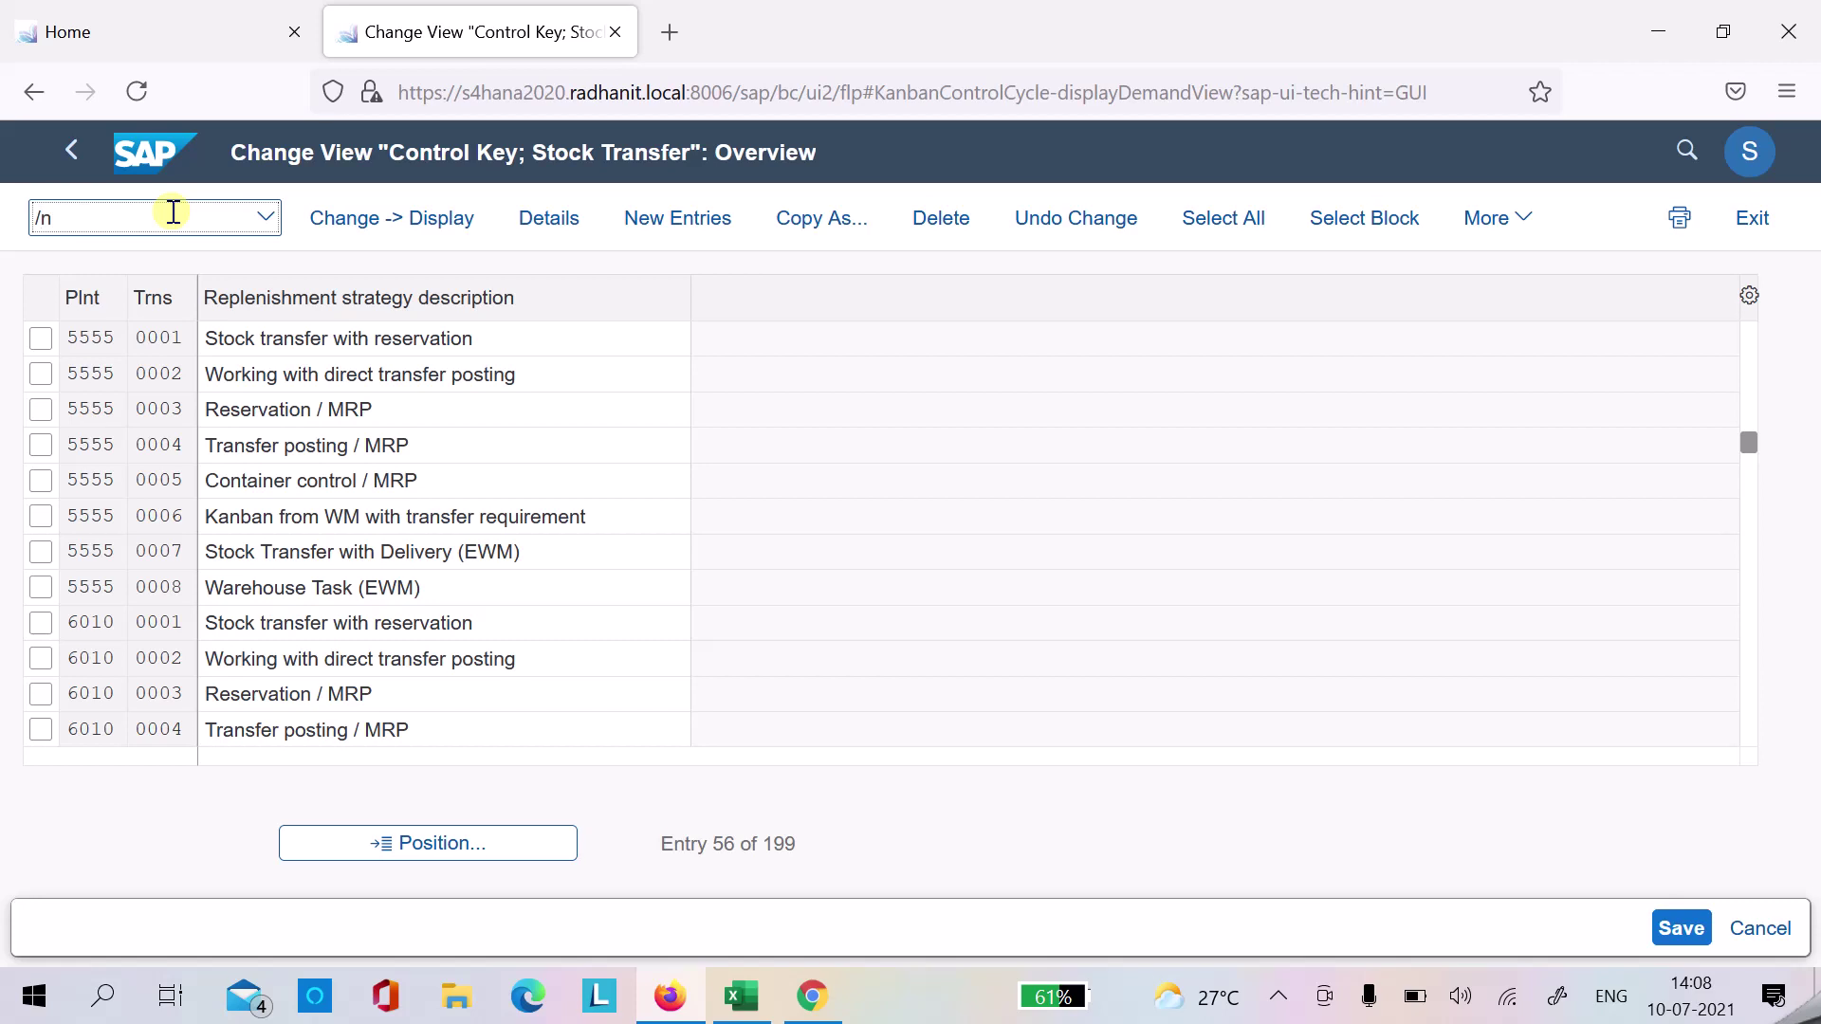
type("pk0")
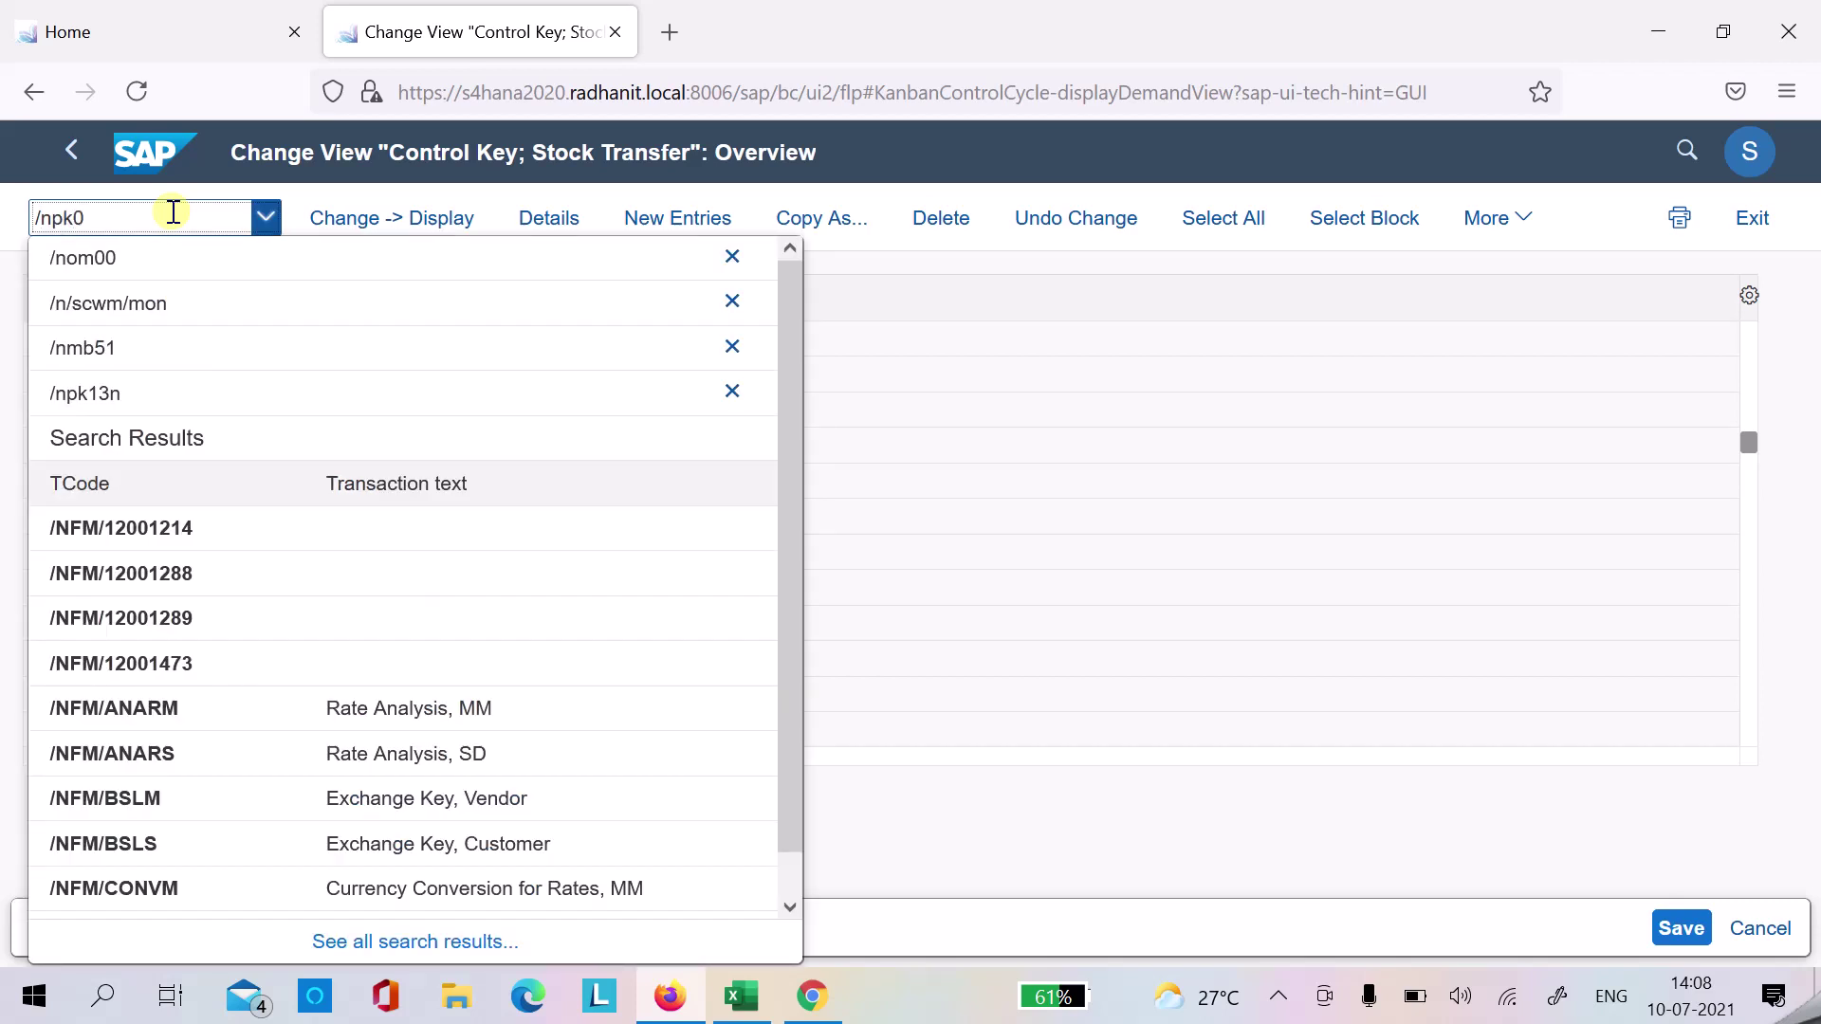
type("5")
key("Return")
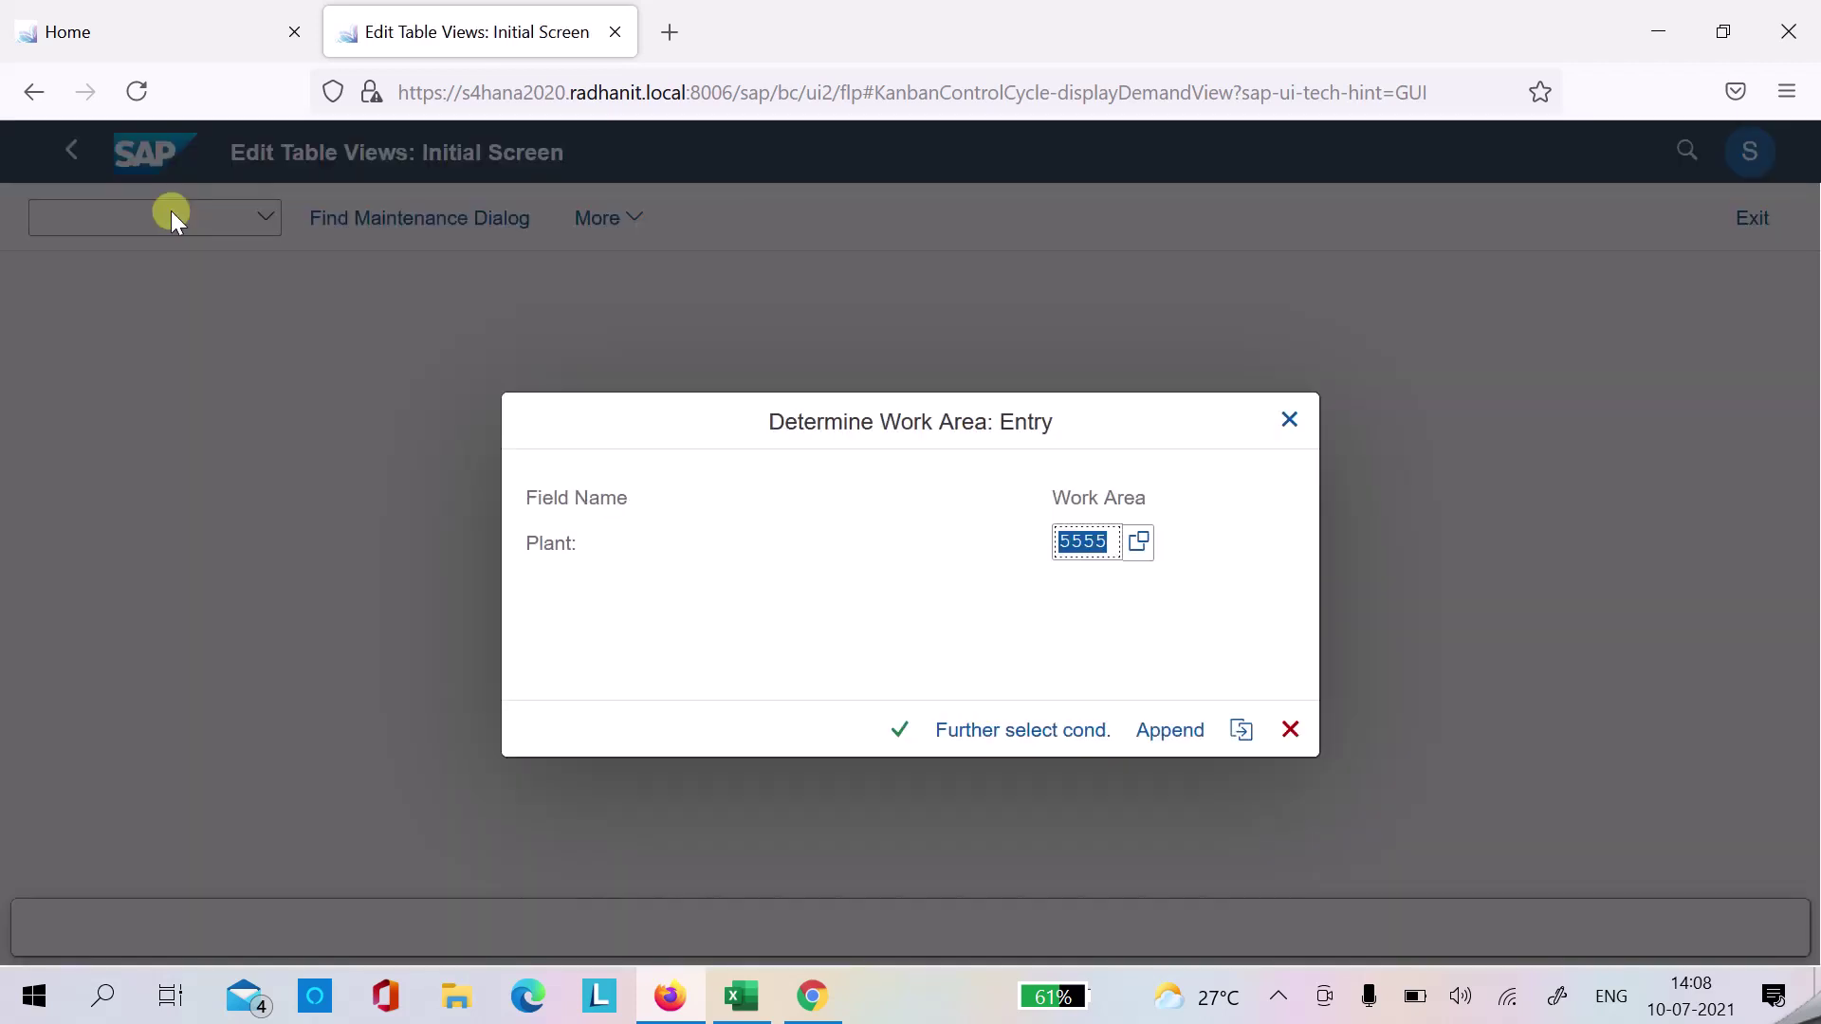
key("Return")
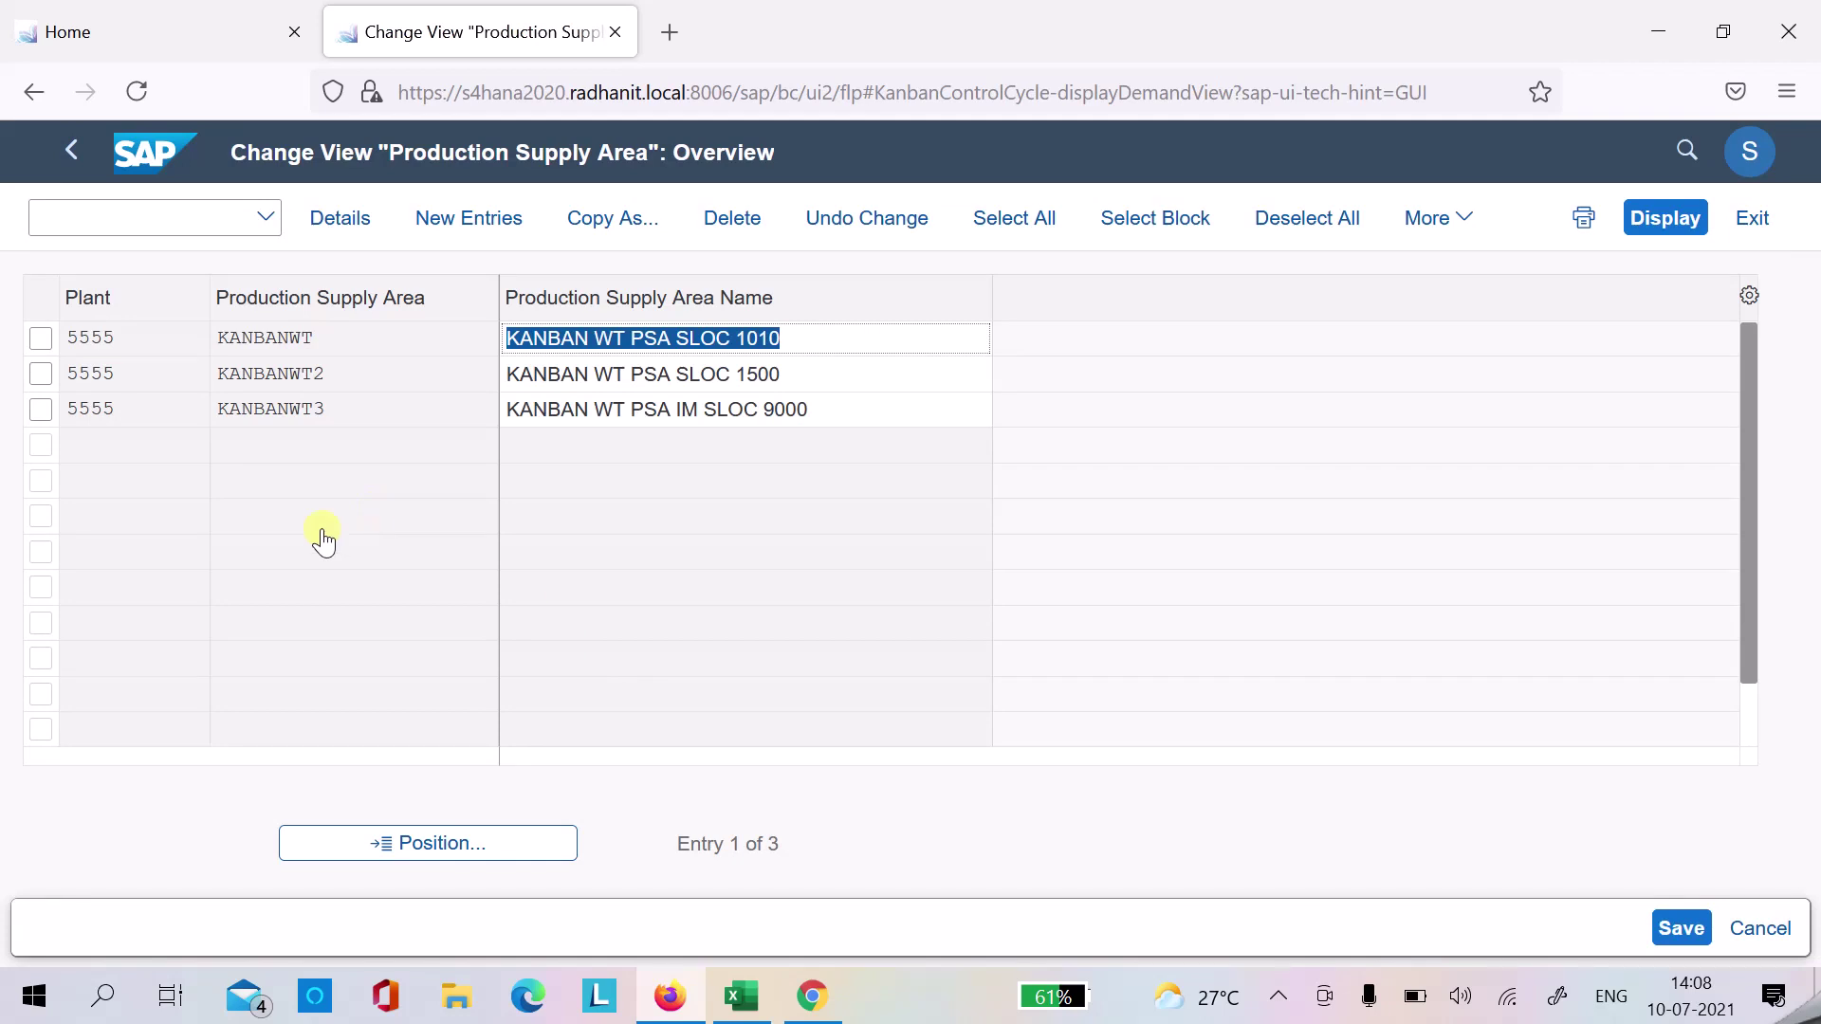
- Check the storage location details of supply areas KANBANWT, KANBANWT2 and KANBANWT3 one after another, returning to the overview
left_click(298, 343)
double_click(298, 344)
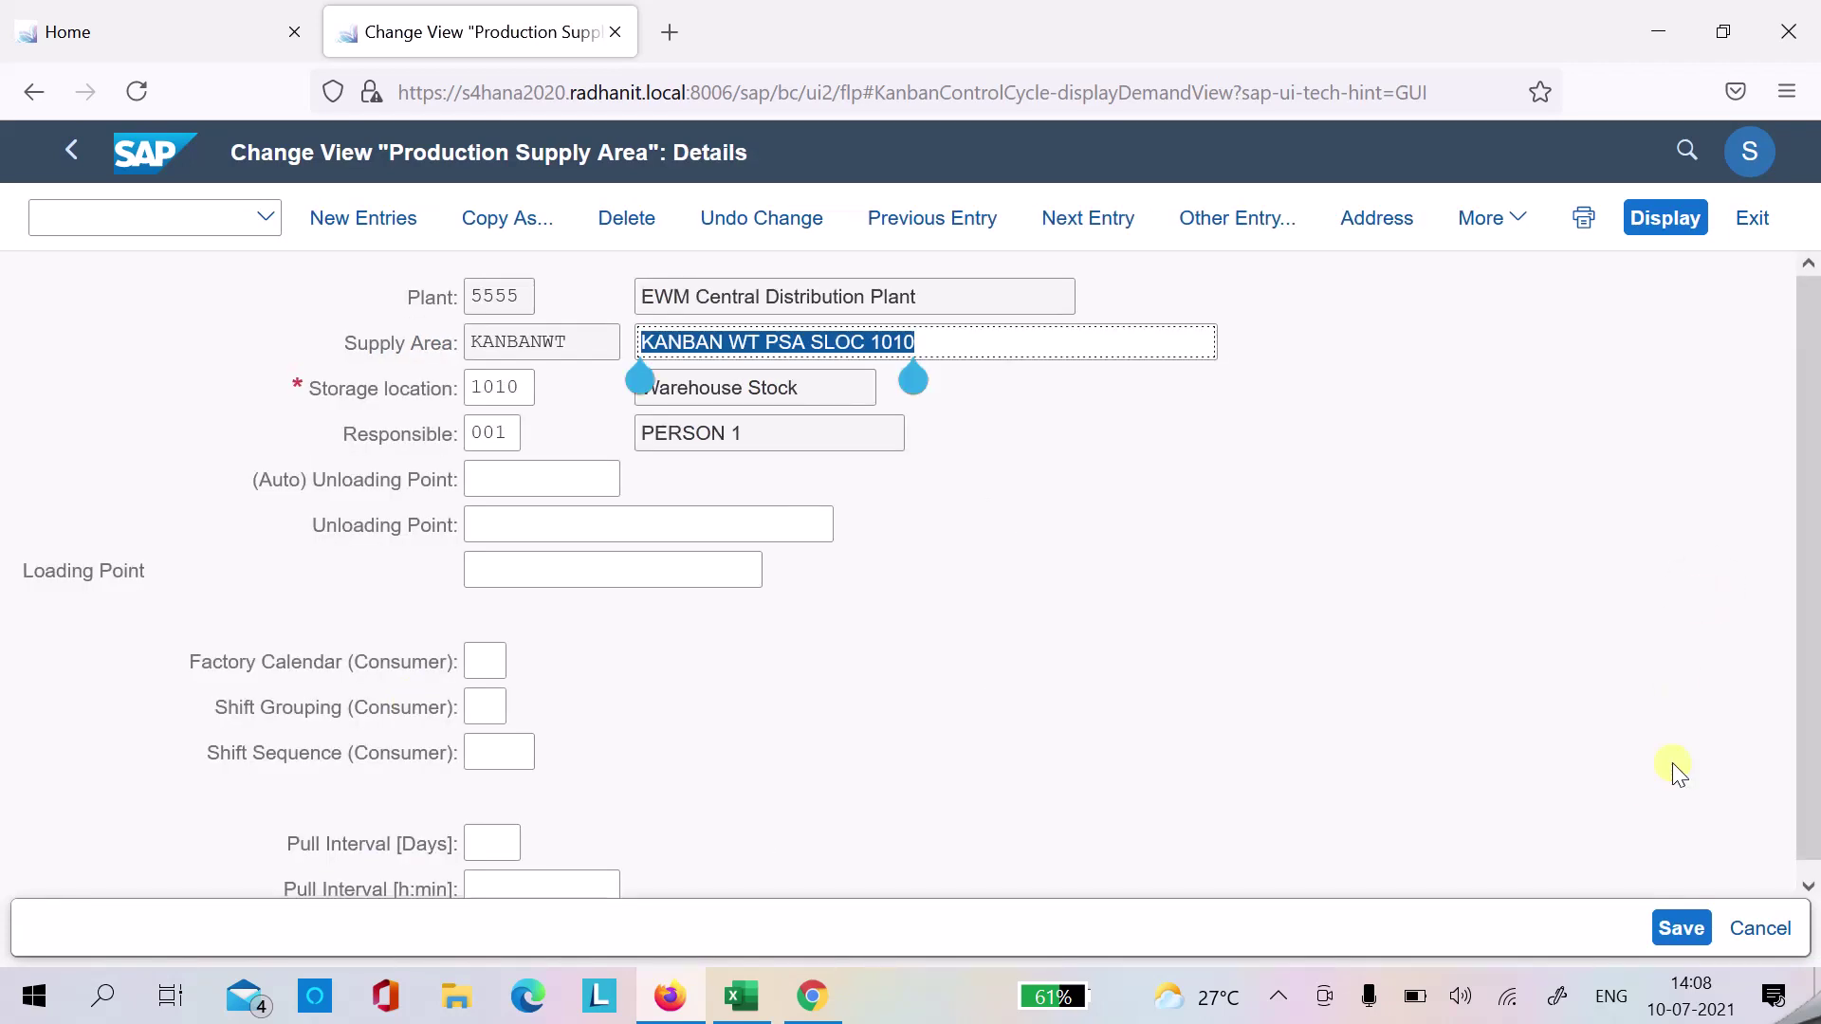
left_click(71, 150)
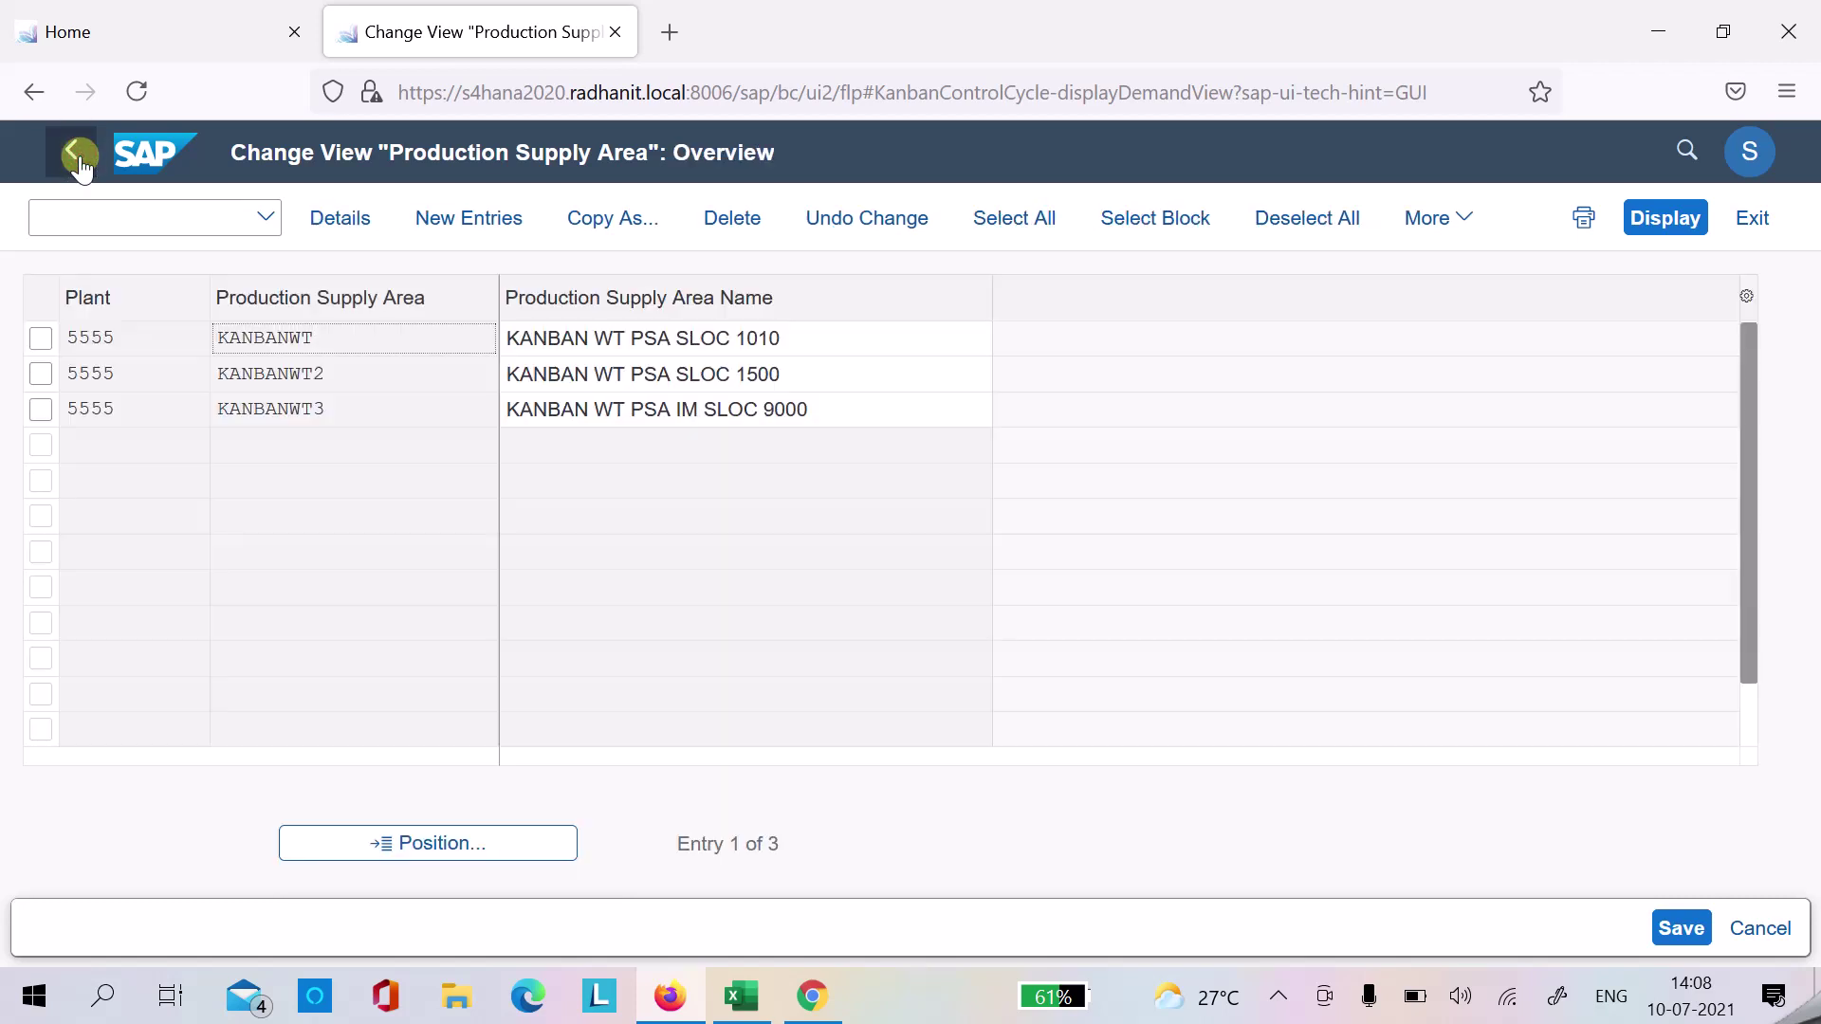
double_click(258, 373)
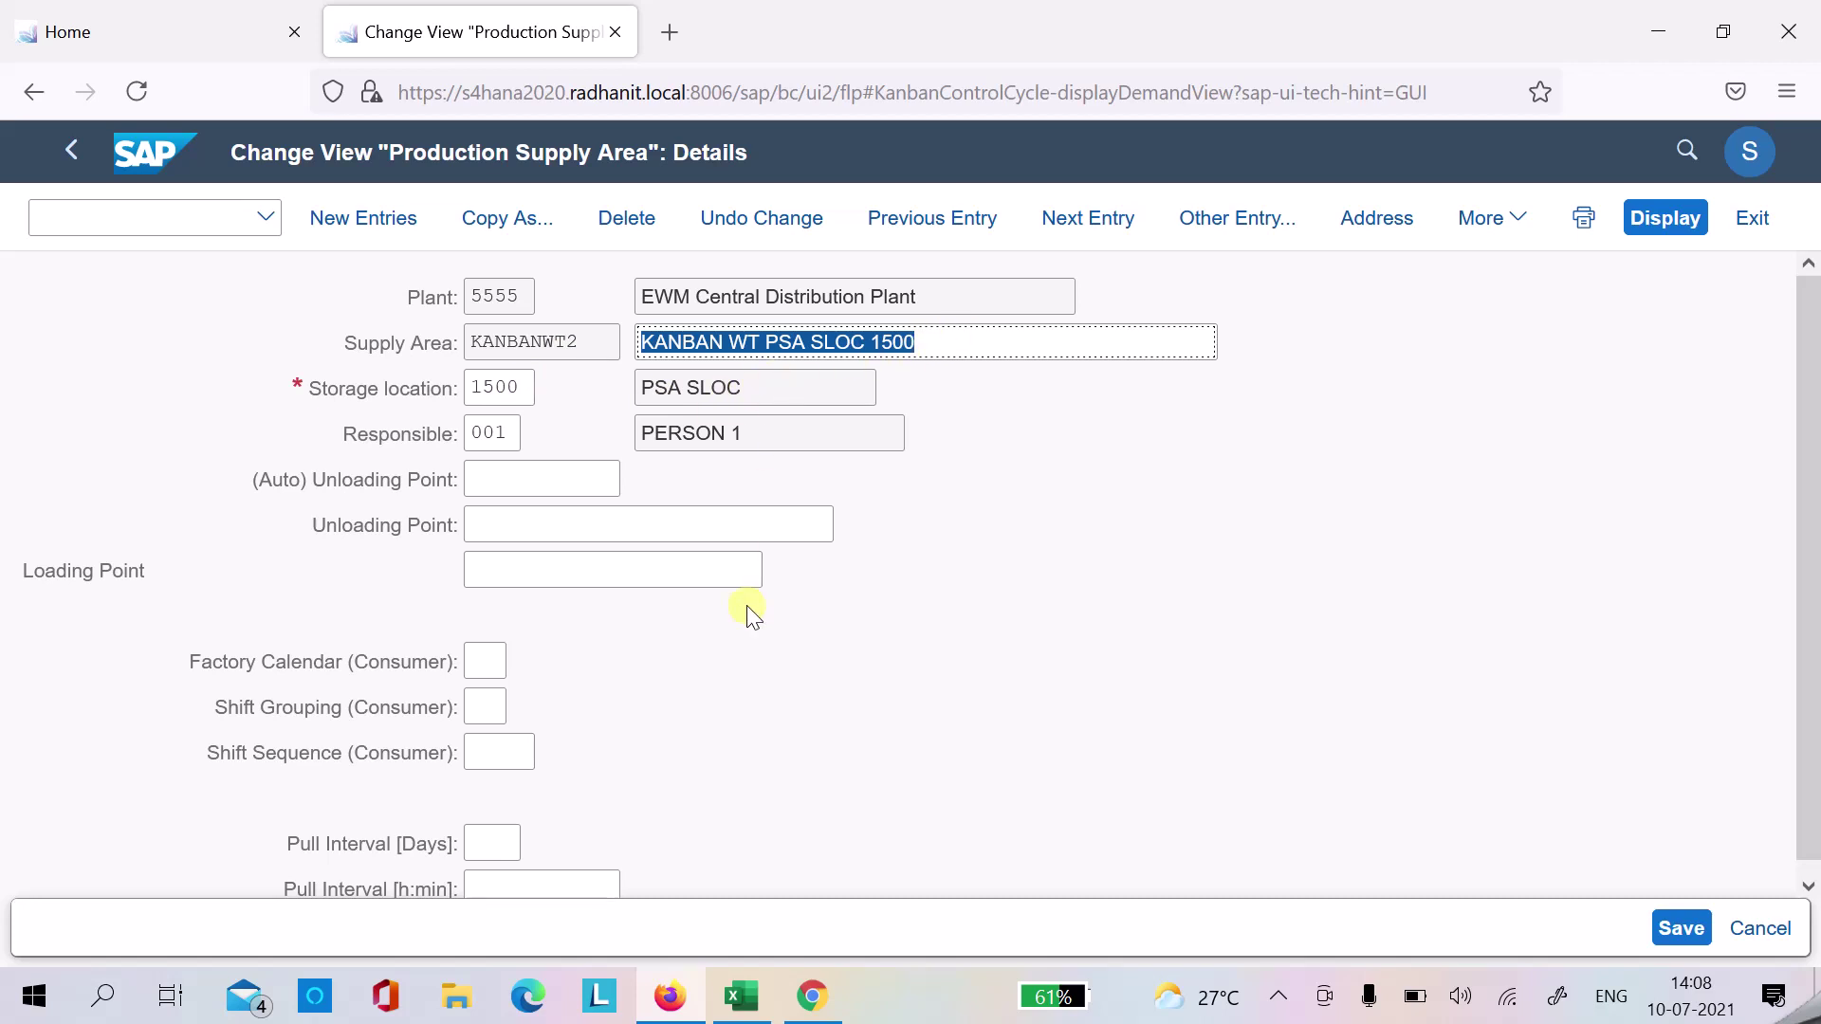
left_click(72, 150)
left_click(260, 410)
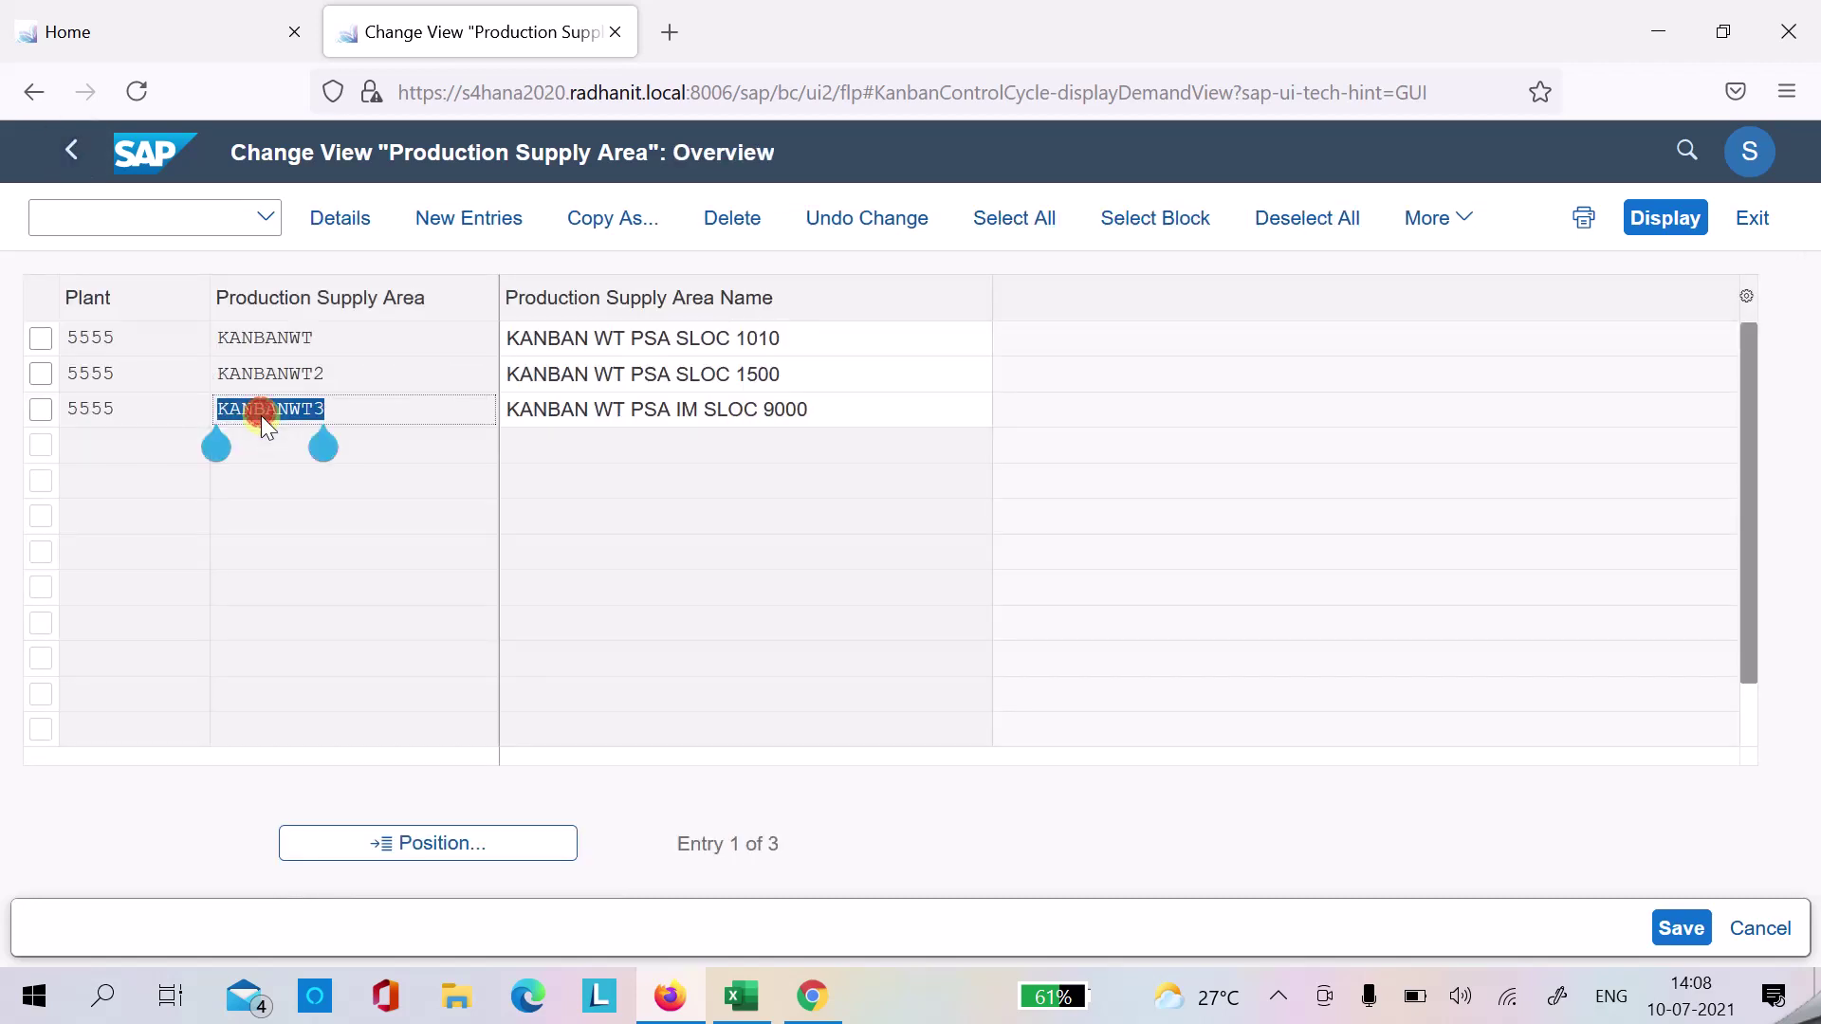
double_click(260, 412)
left_click(71, 151)
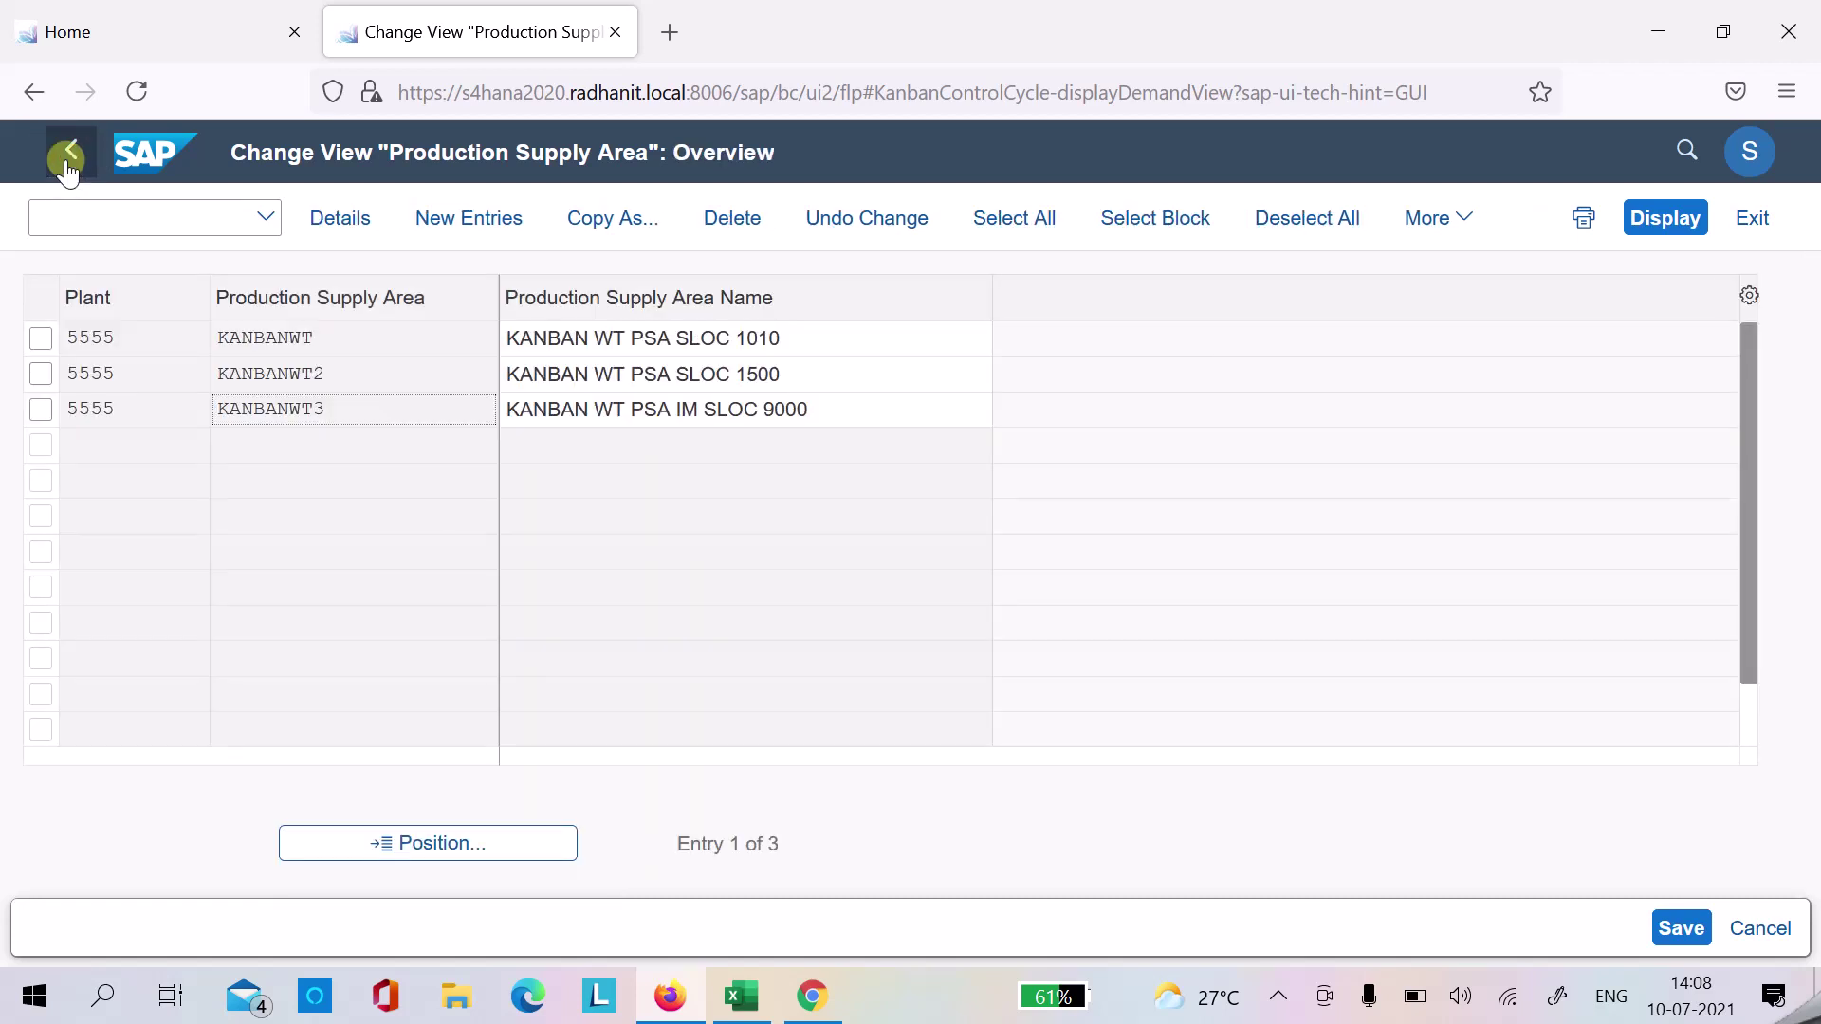
- Run transaction PKMC and try to search the control cycles of plant 5555 with supply area KANBANWT*
left_click(123, 212)
type("/npkmc")
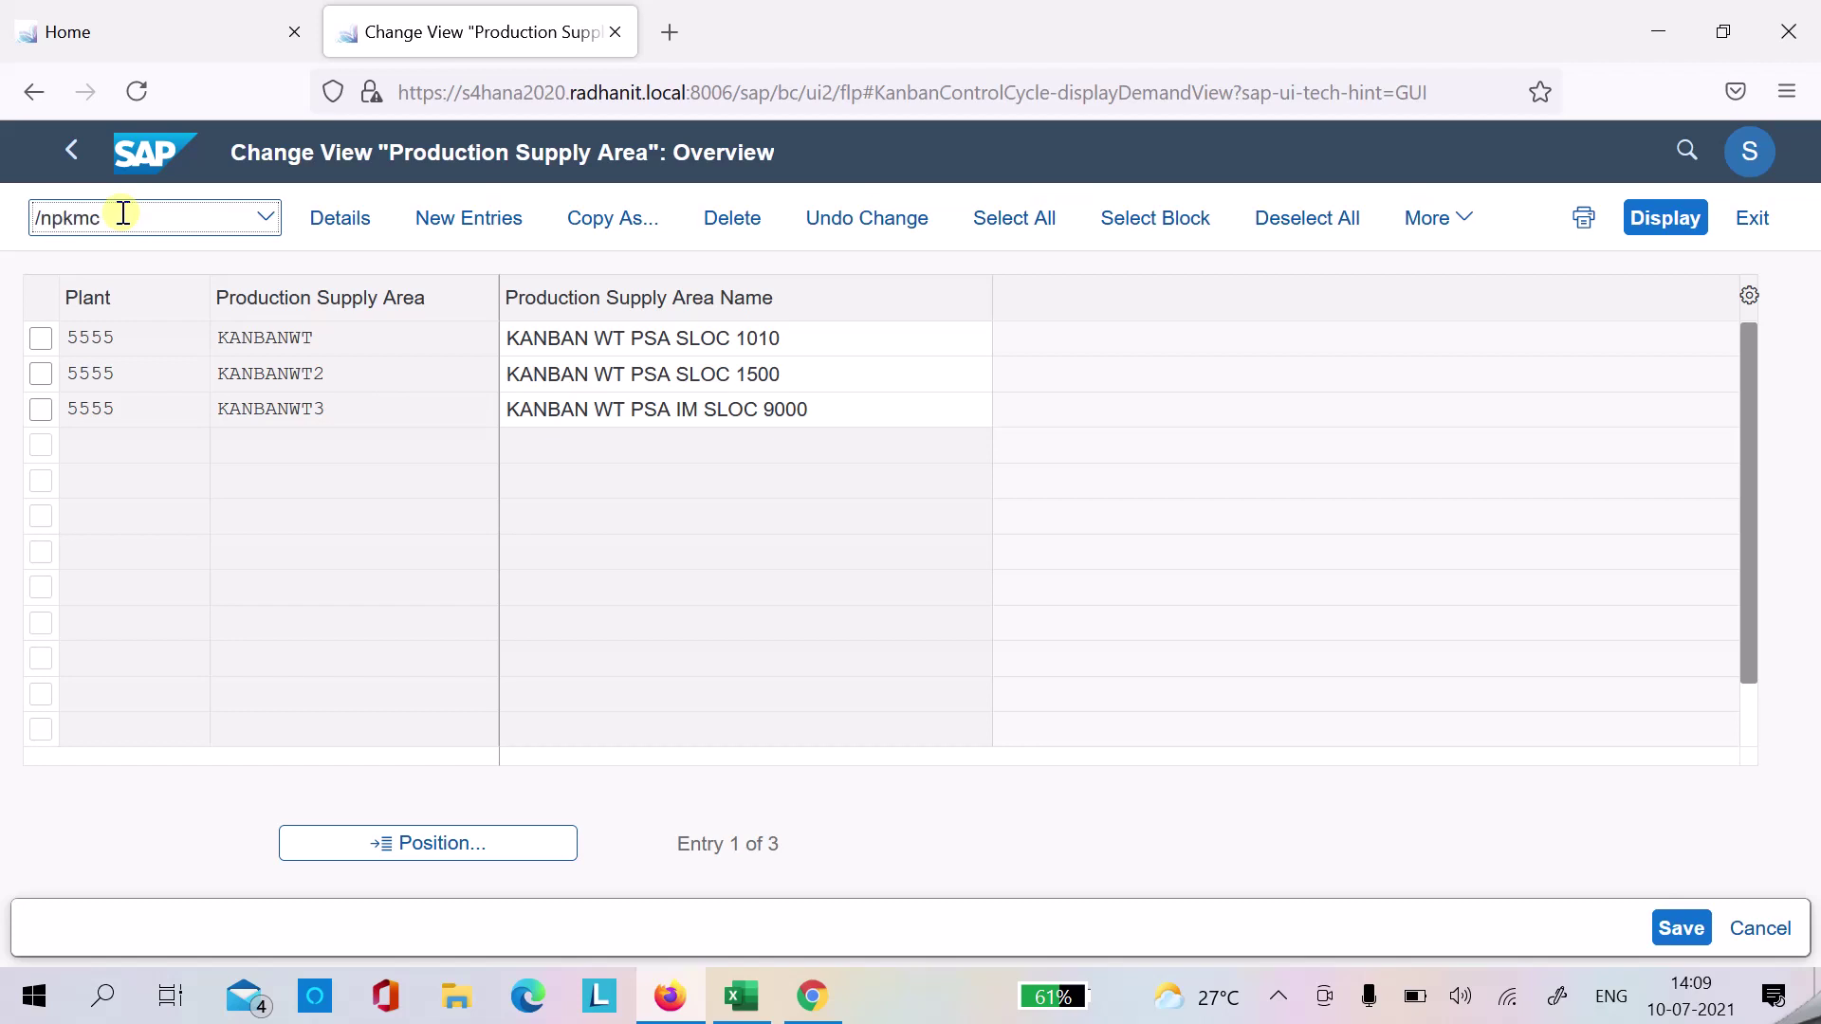
key("Return")
left_click(414, 433)
key("BackSpace")
type("*")
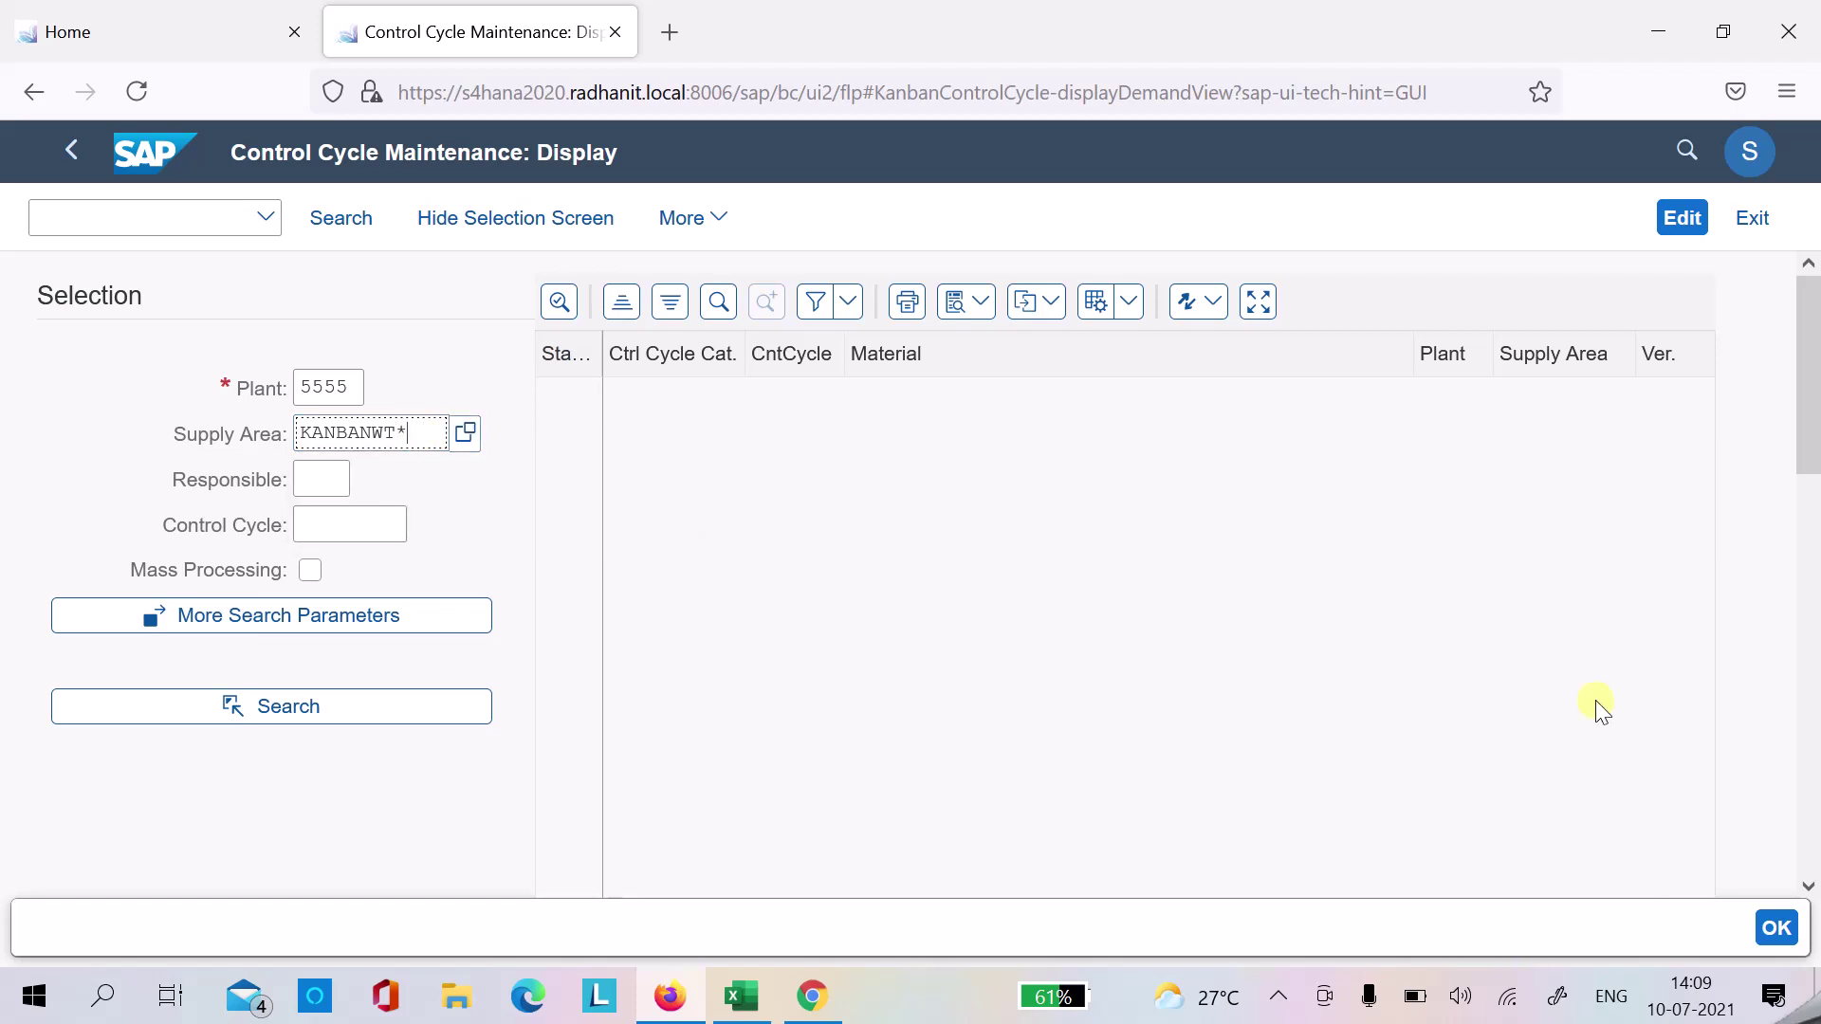
left_click(351, 705)
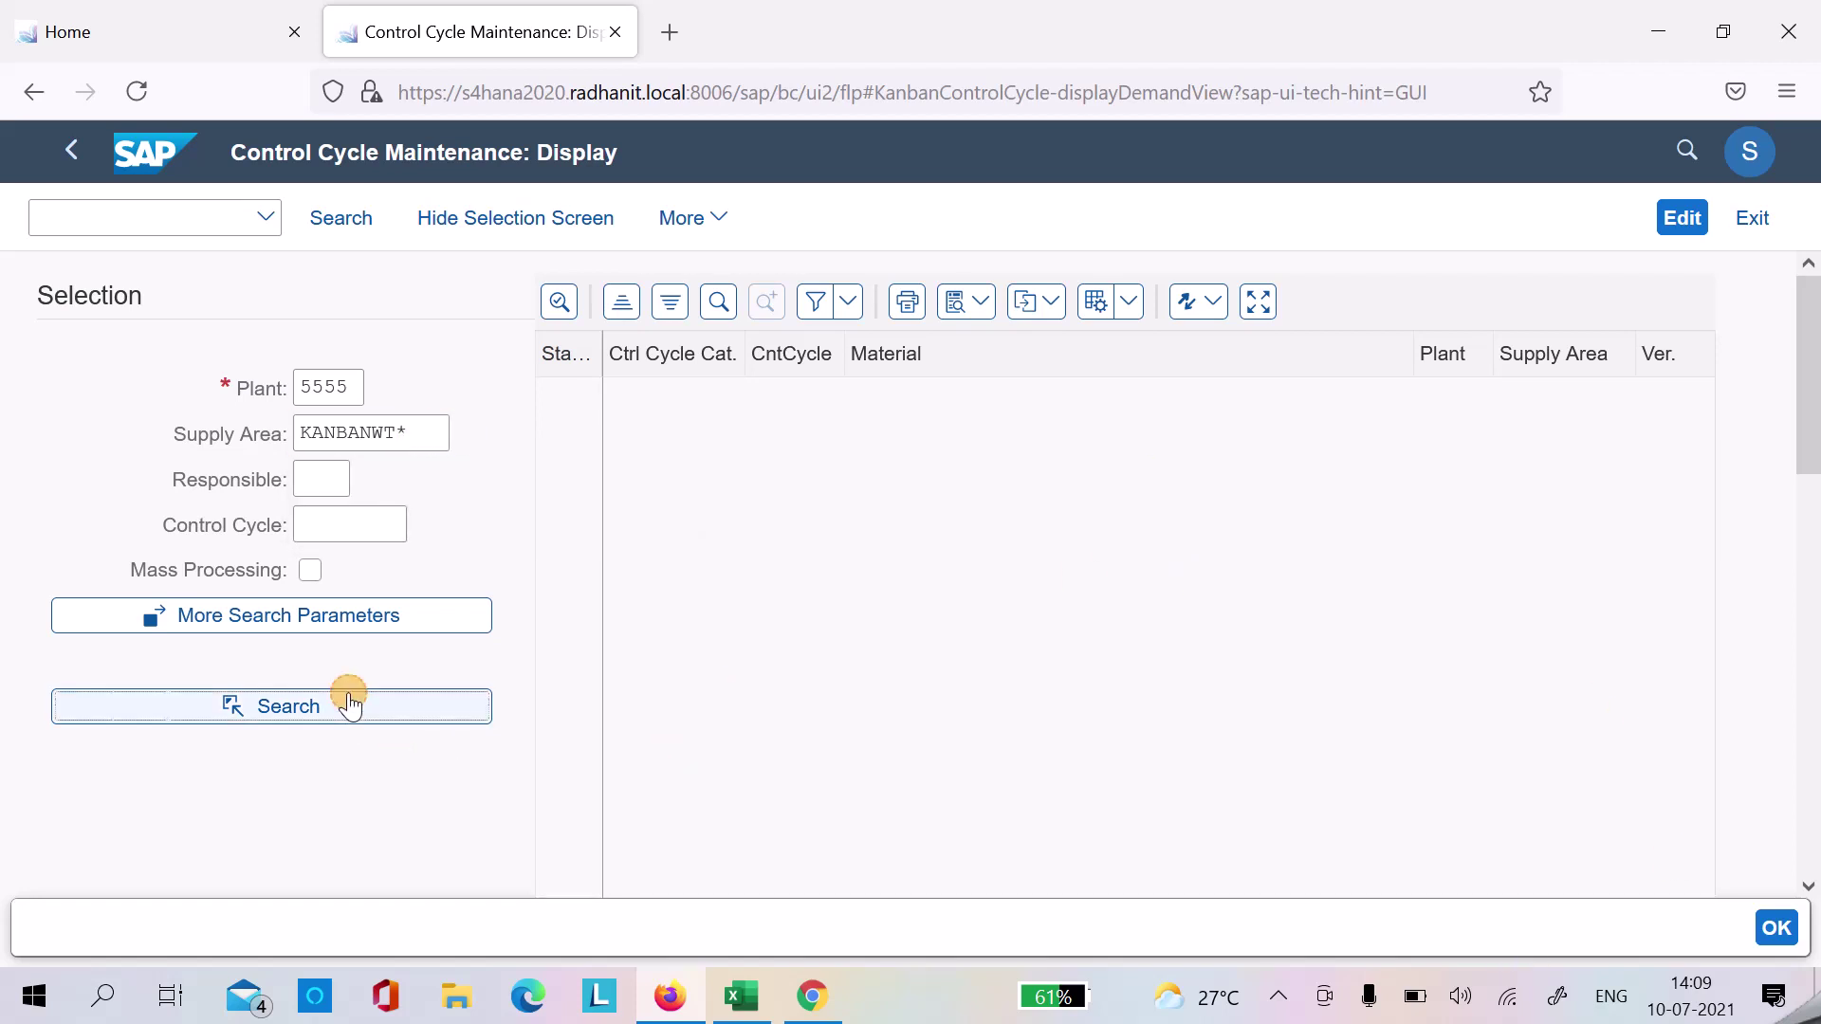
- Correct the supply area to KANBANWT and search for its control cycles in plant 5555
left_click(433, 433)
key("BackSpace")
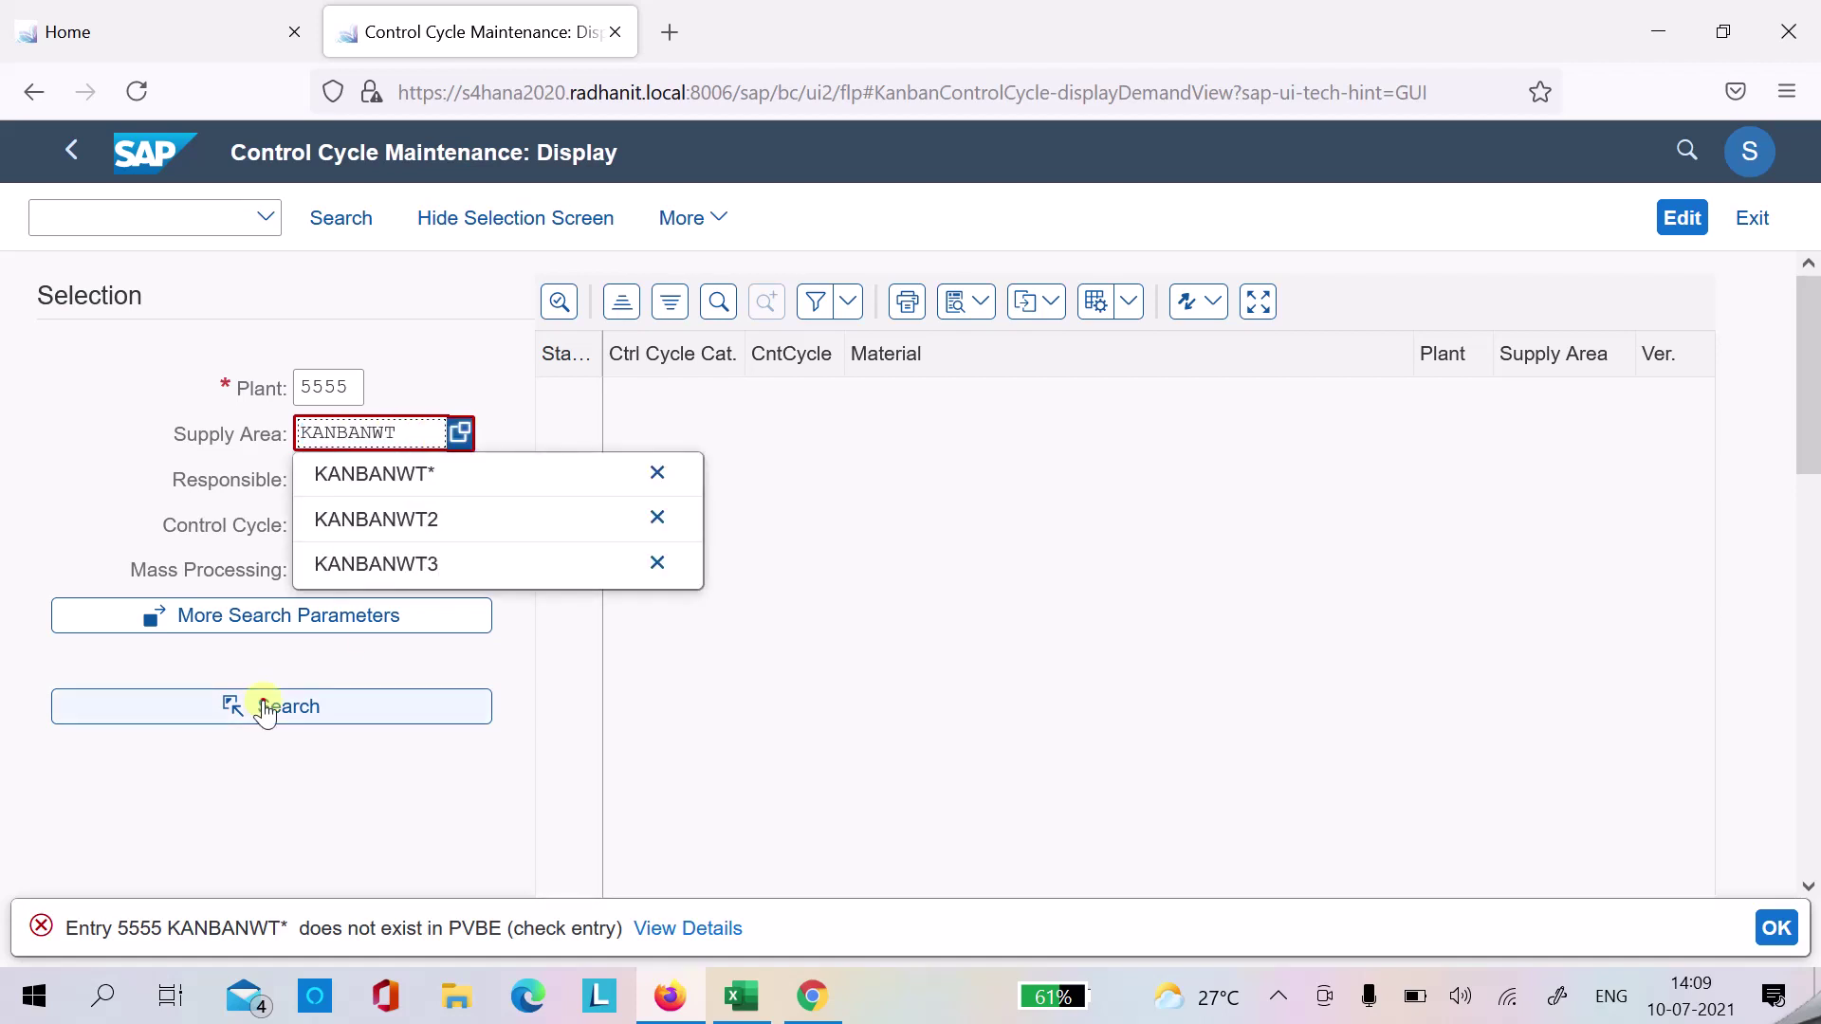
left_click(264, 708)
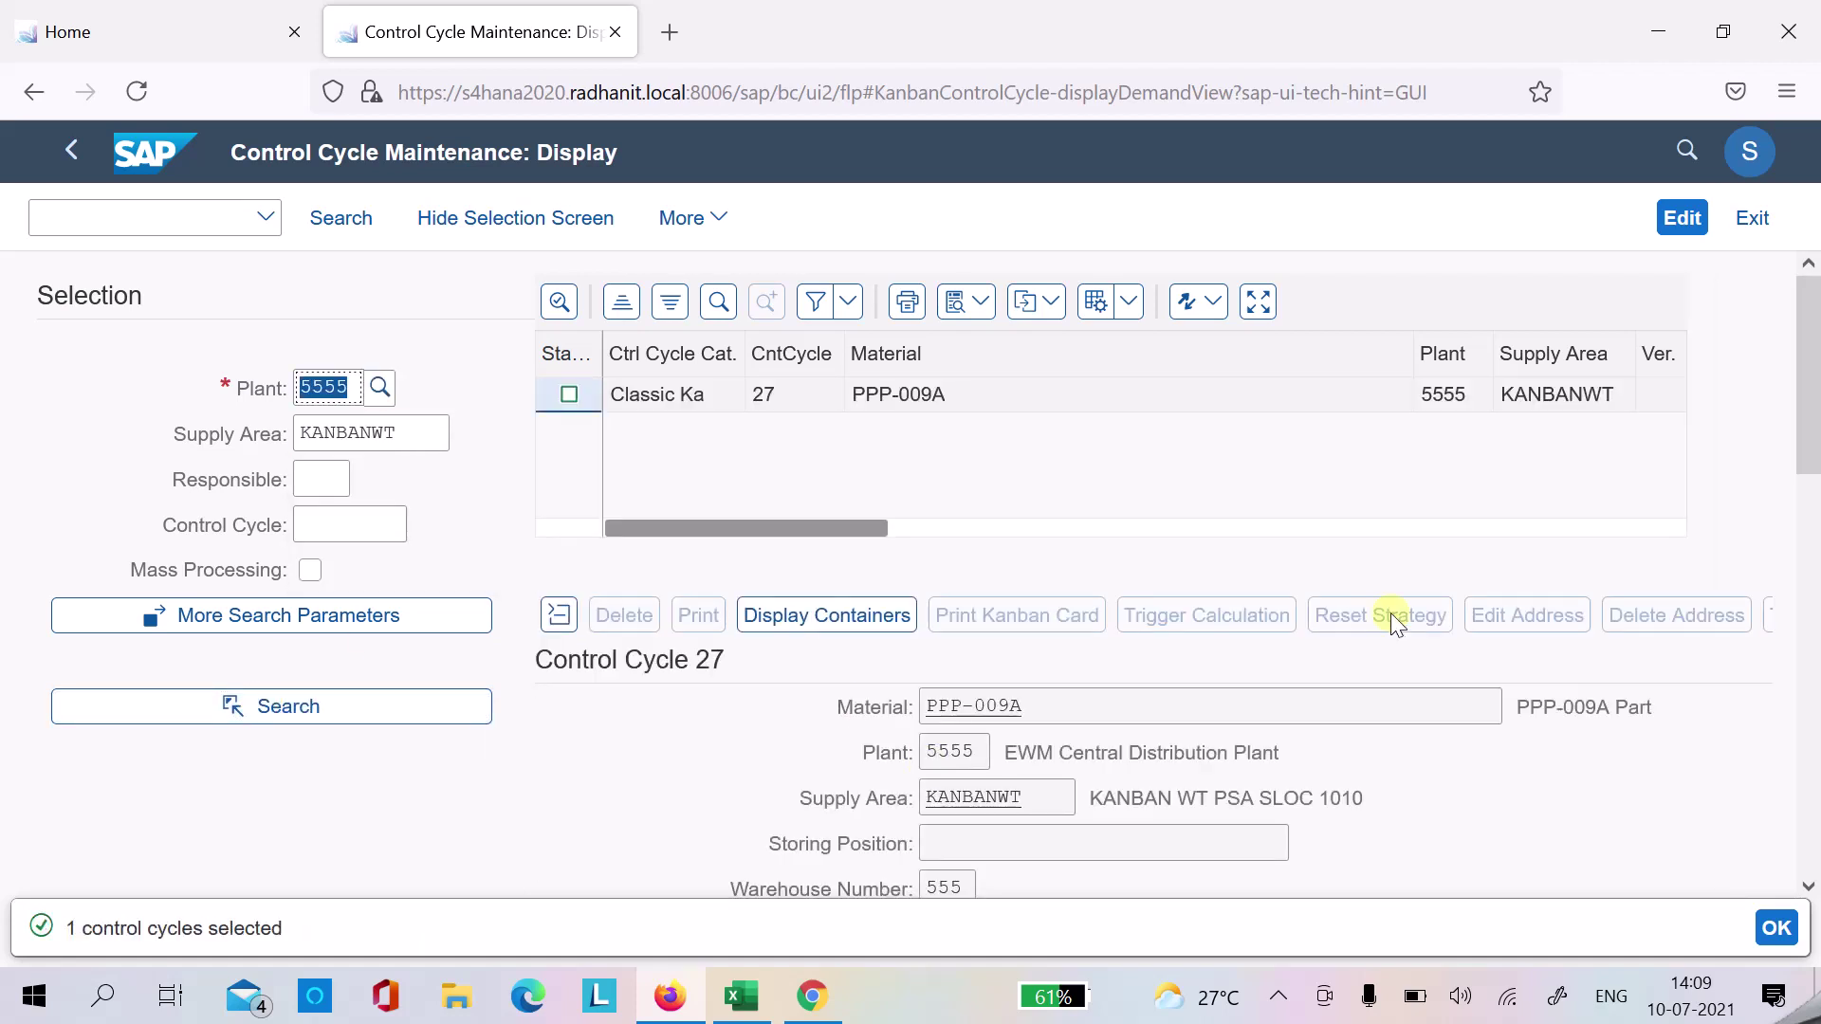
- Examine the control cycle's destination bin, kanban container quantities, stock transfer strategy and storage location
scroll(1696, 648, "down", 1)
scroll(1694, 647, "down", 5)
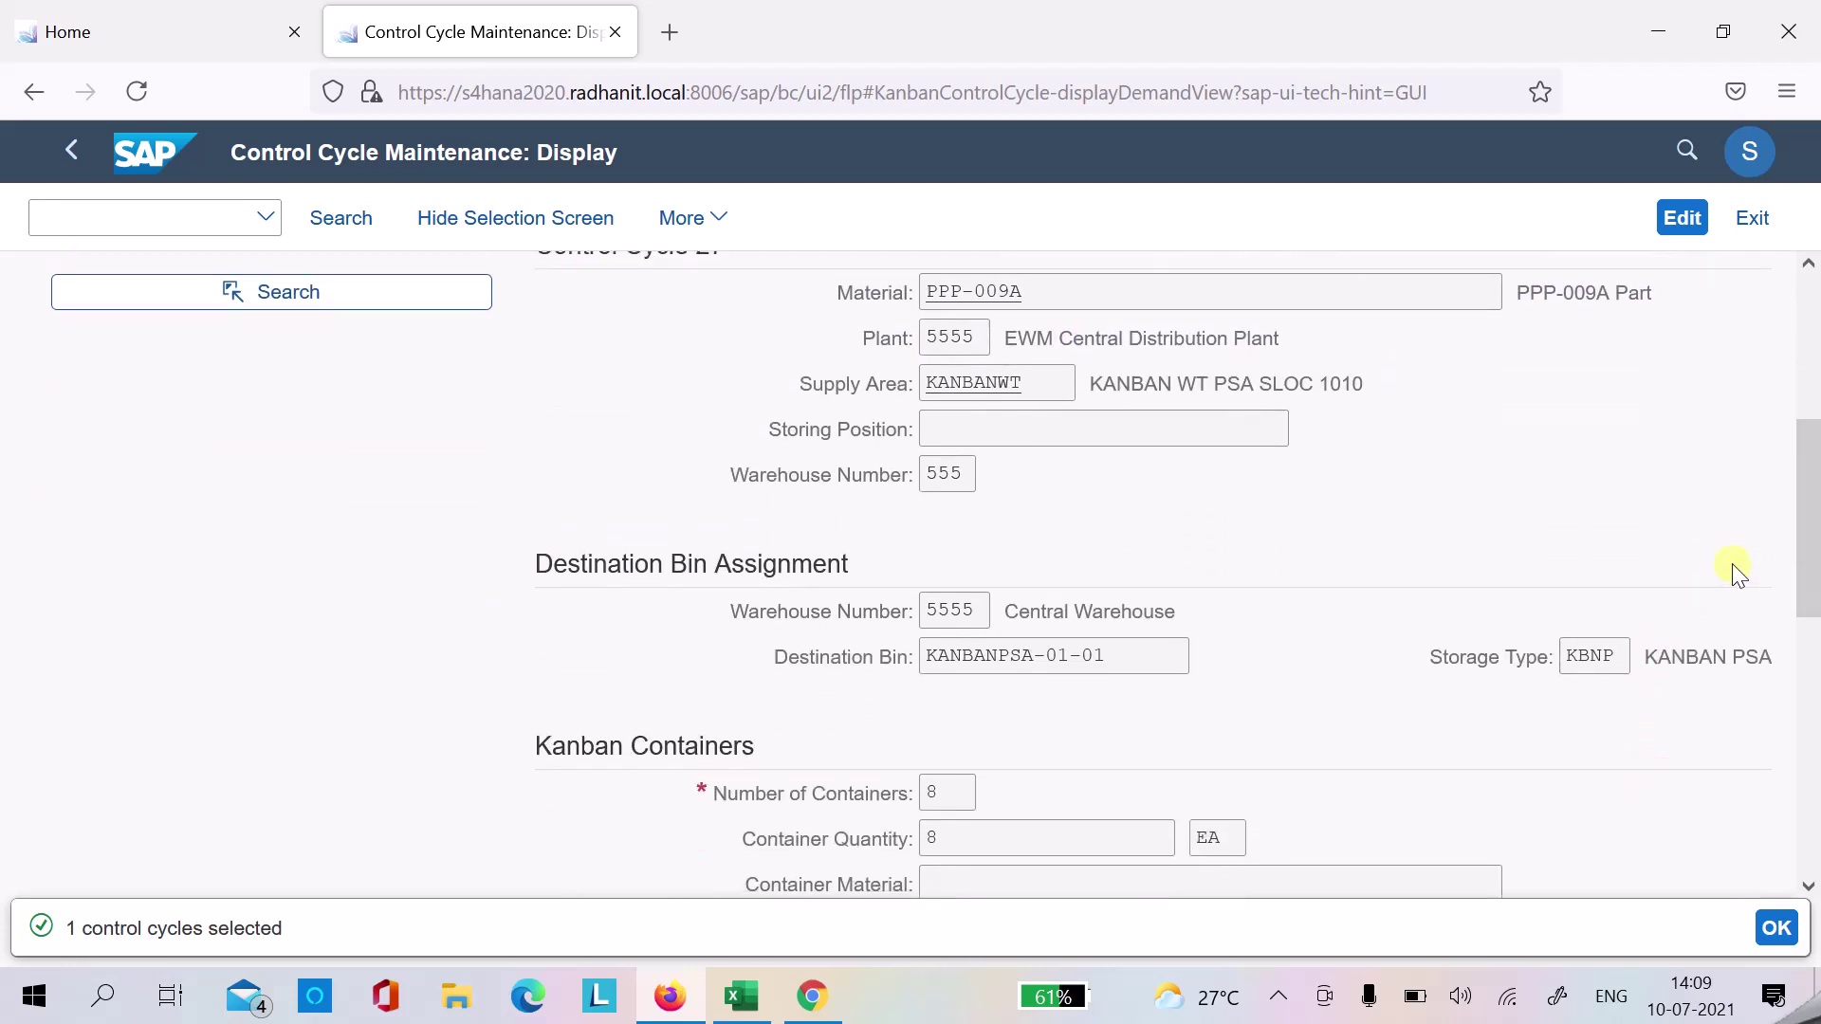
scroll(1673, 663, "down", 1)
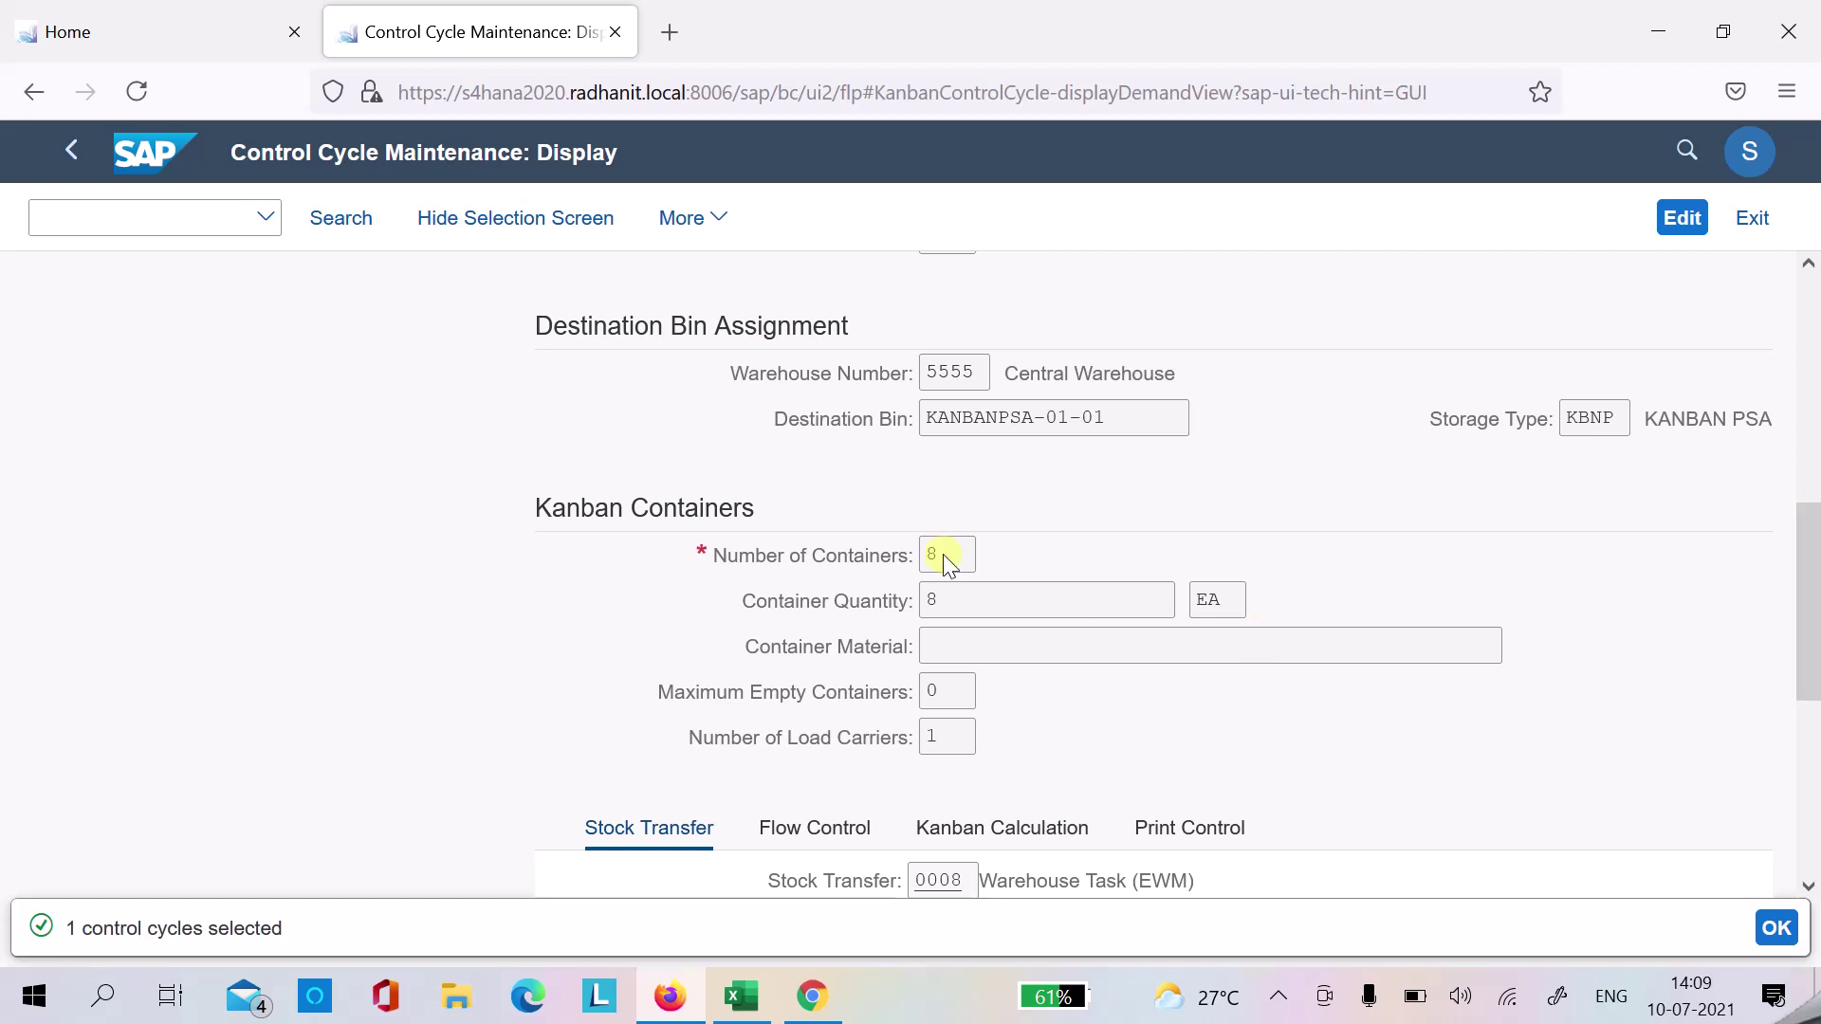
left_click(980, 597)
scroll(1740, 521, "down", 4)
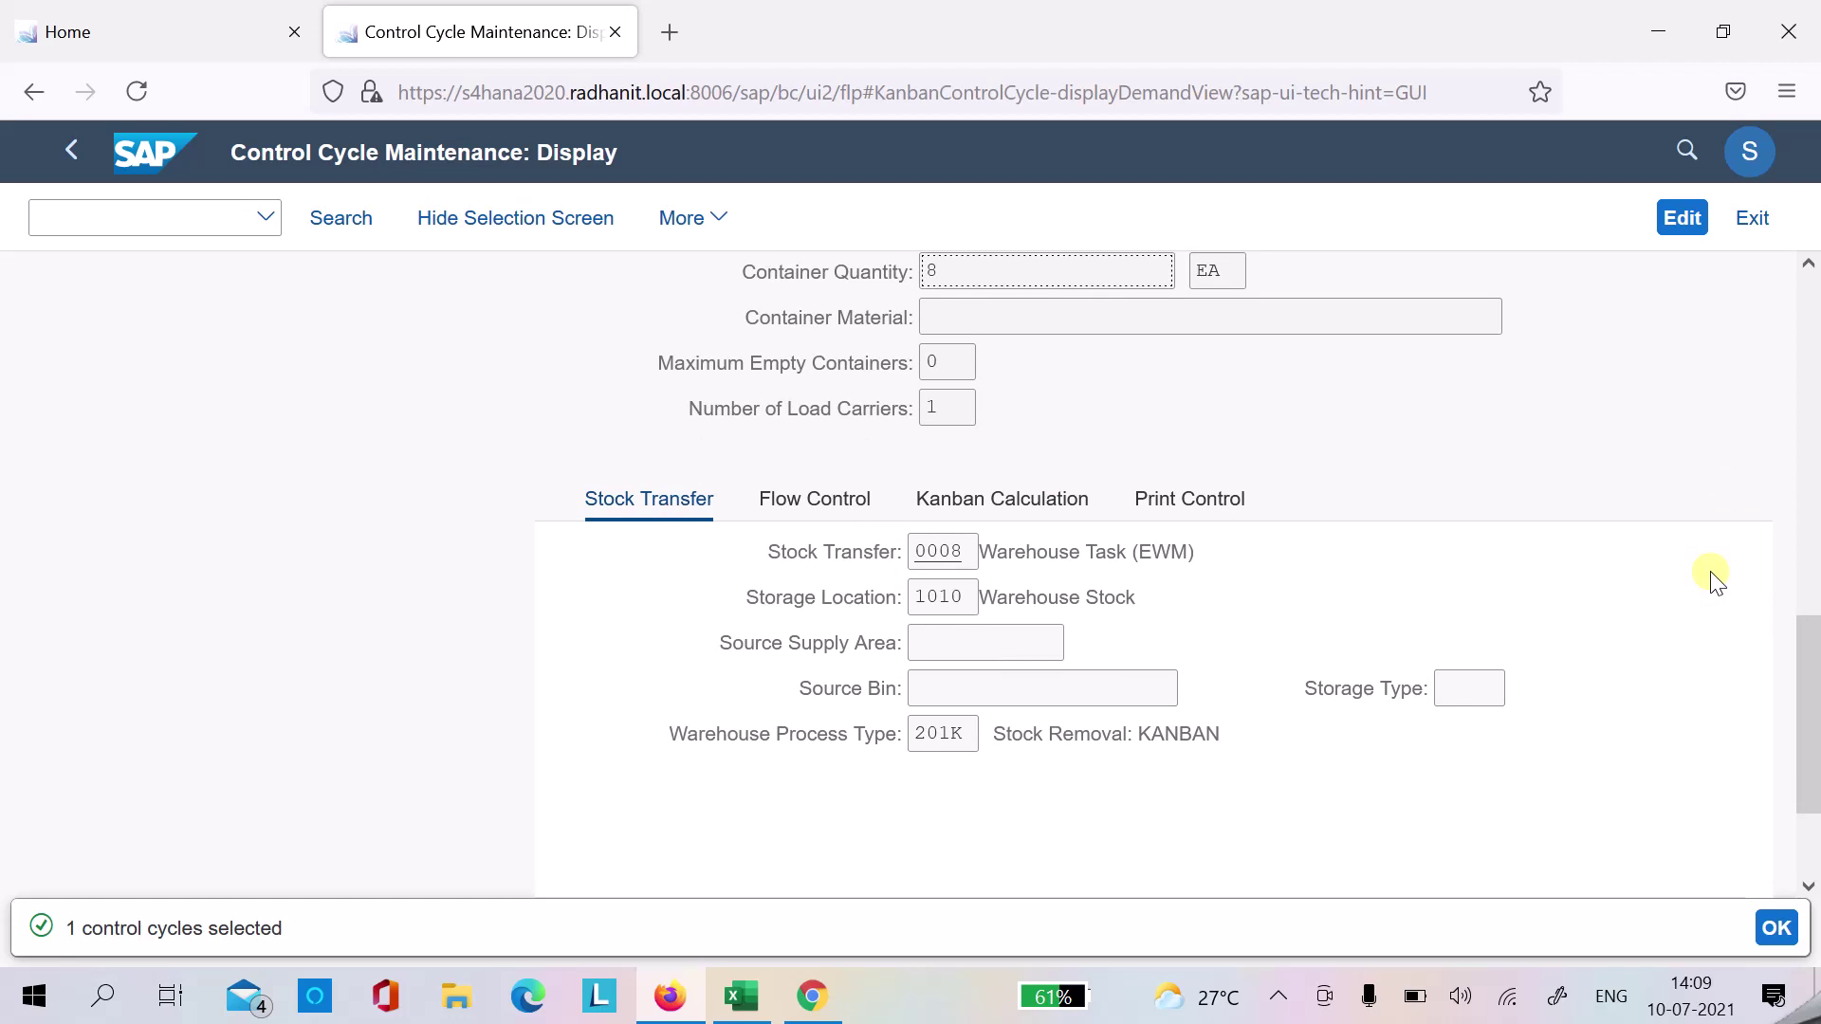
left_click(664, 512)
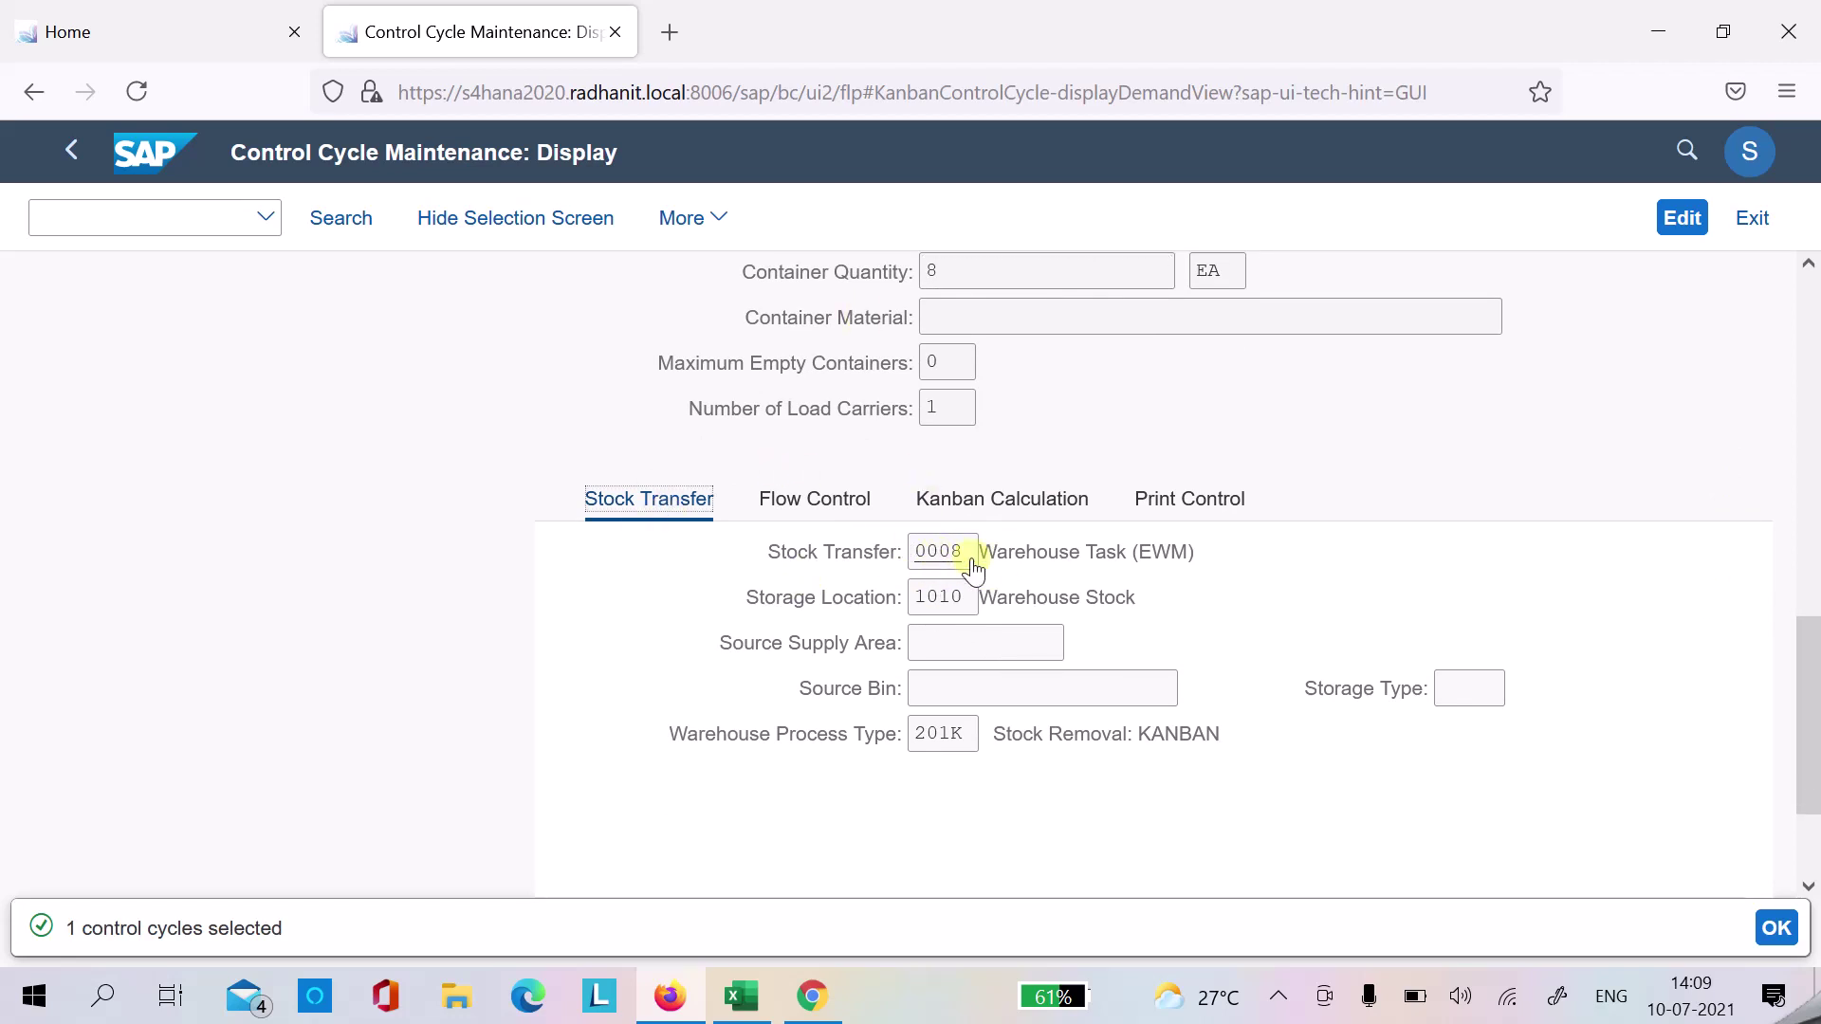
left_click(920, 601)
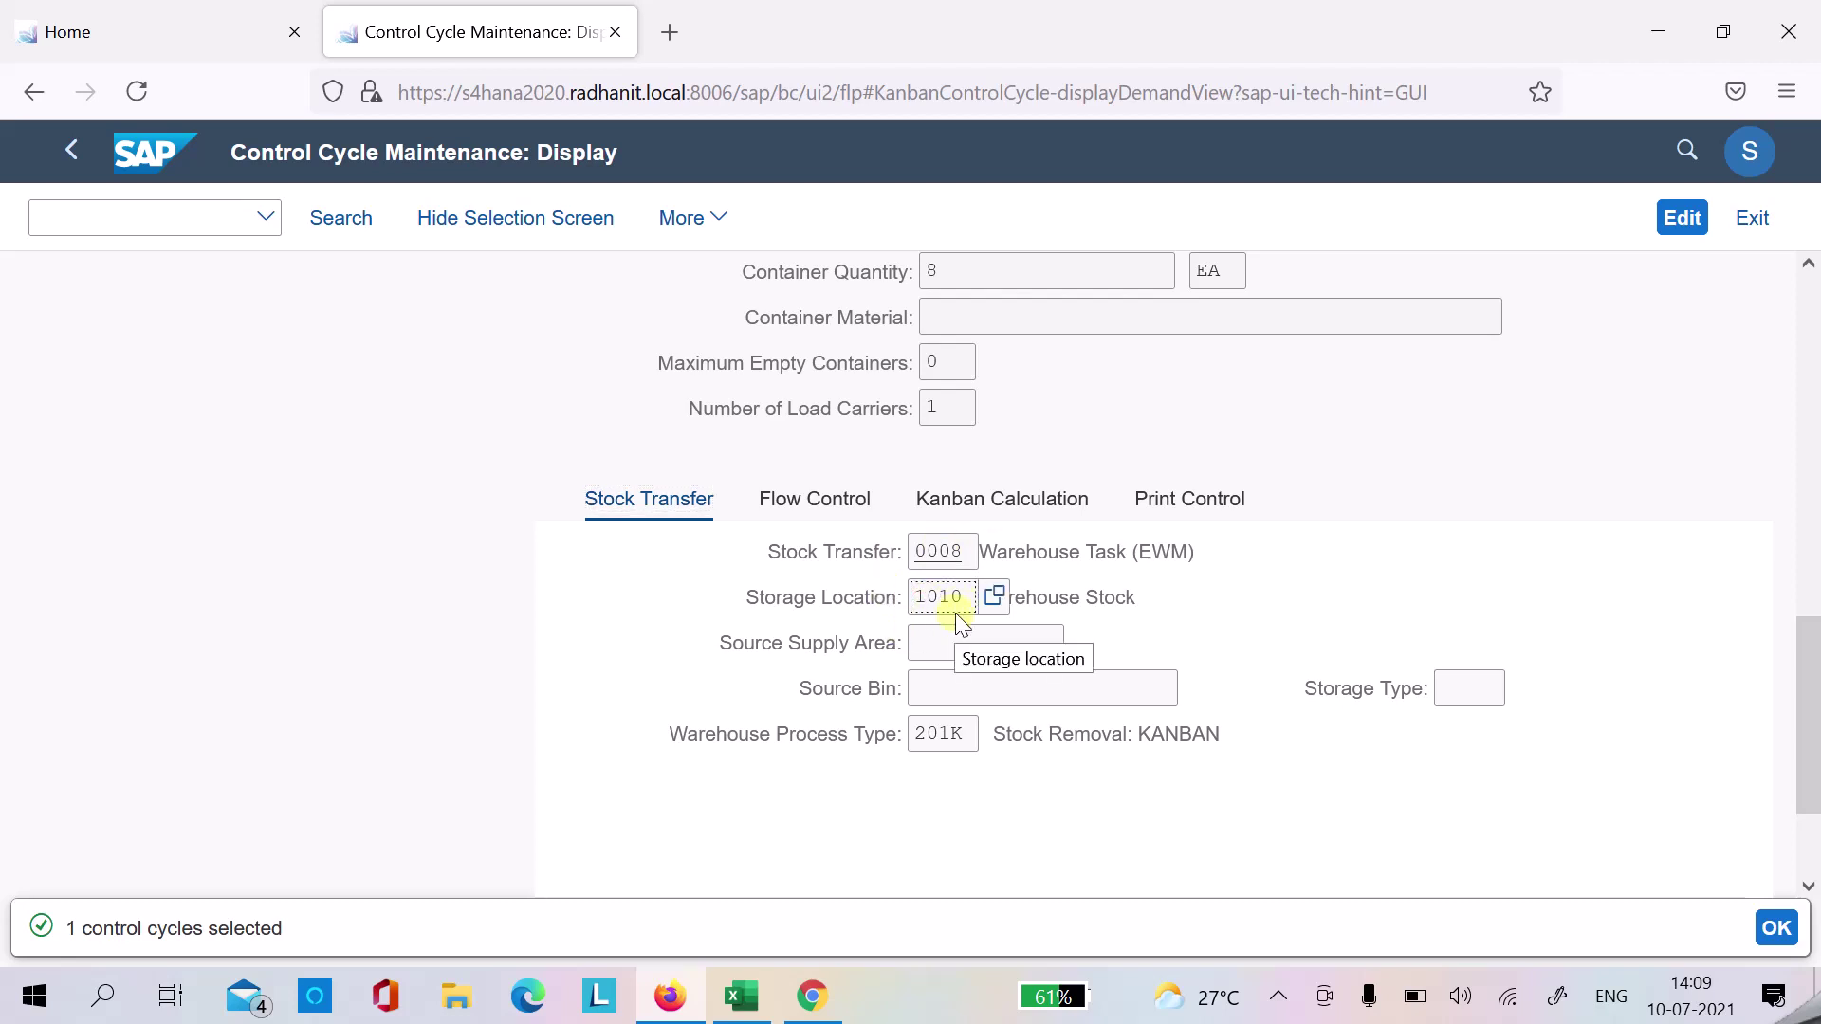
- Compare the control cycle's supply area with its stock transfer source, and check the source bin and warehouse process type
scroll(1675, 742, "up", 10)
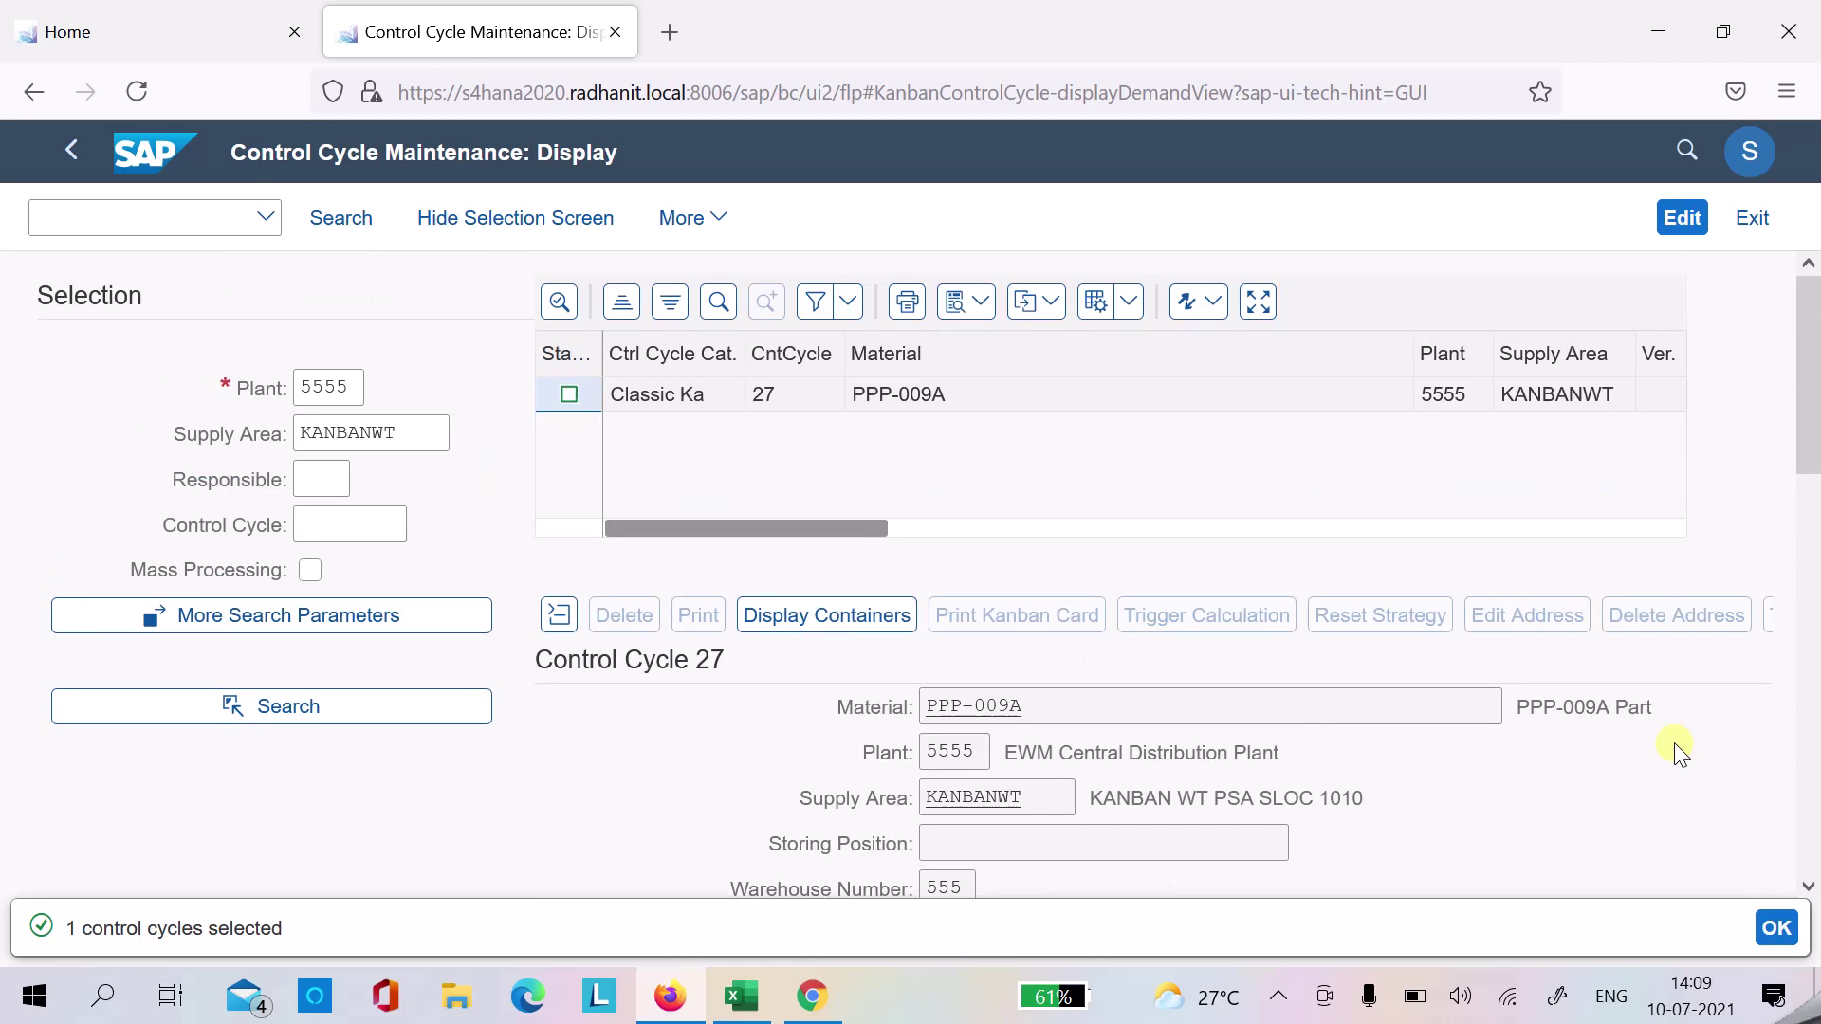
scroll(1675, 743, "down", 2)
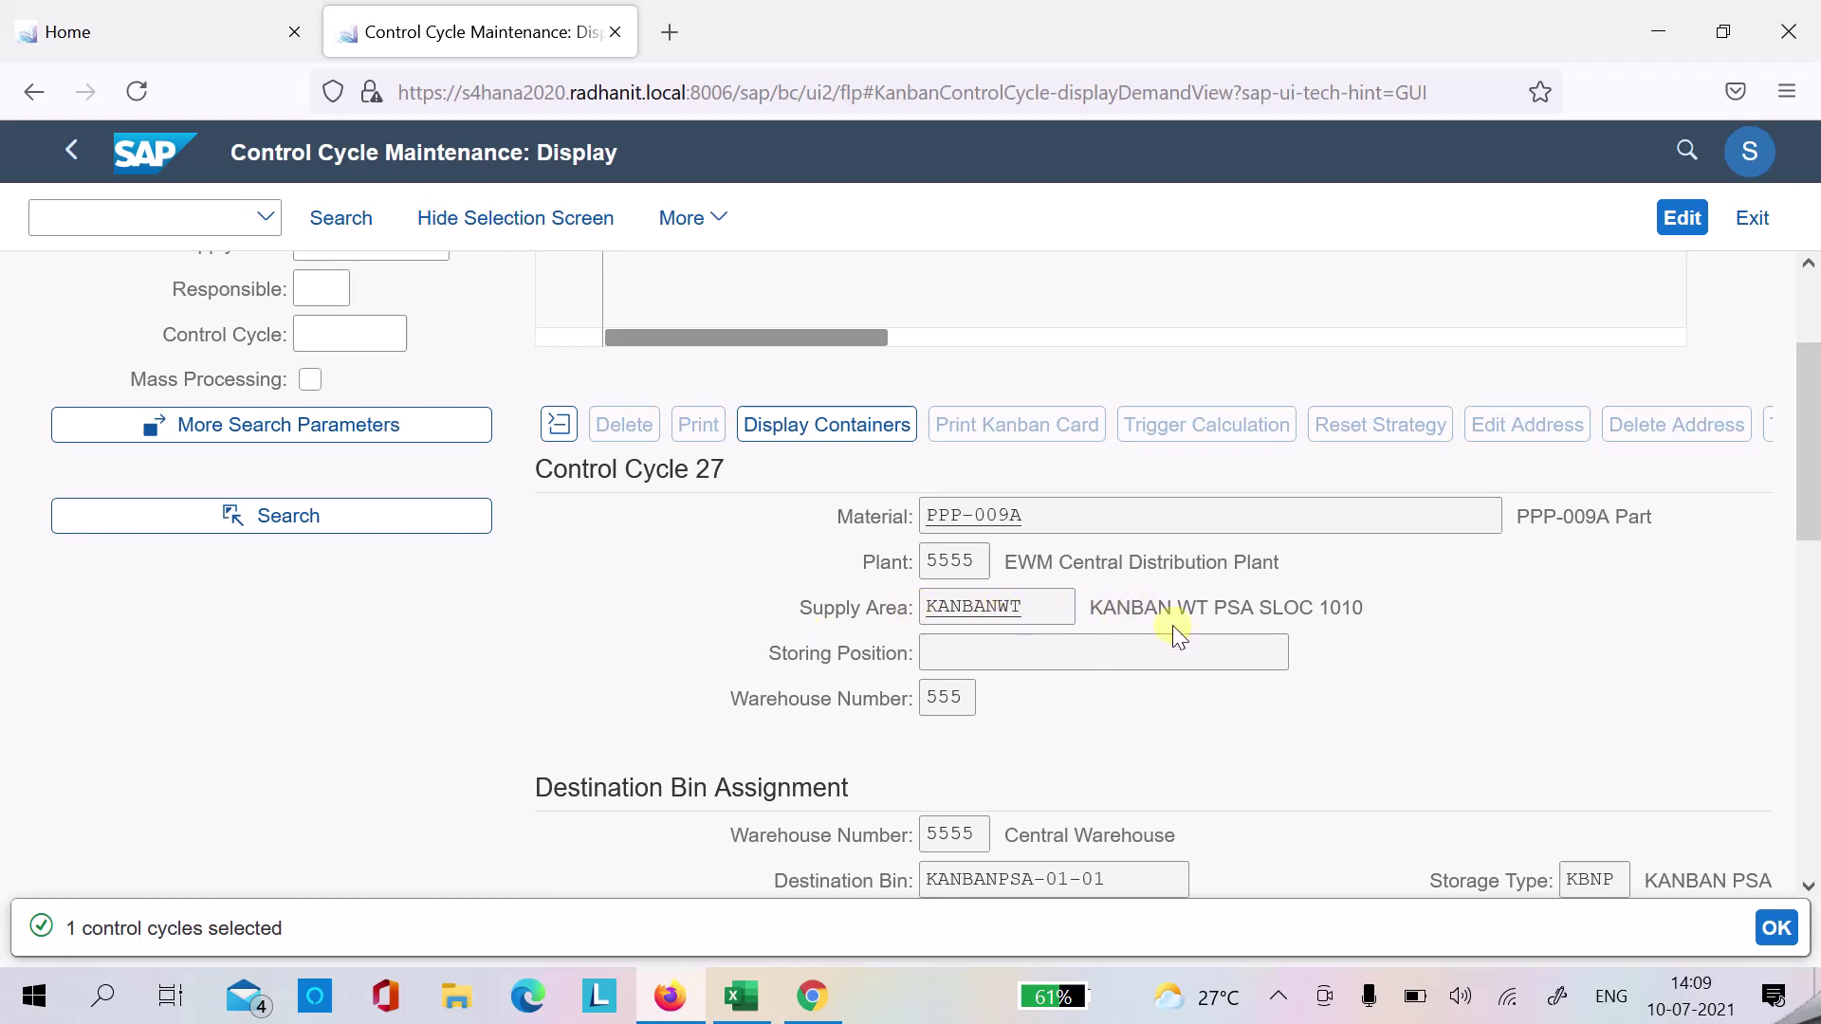
scroll(1698, 569, "down", 10)
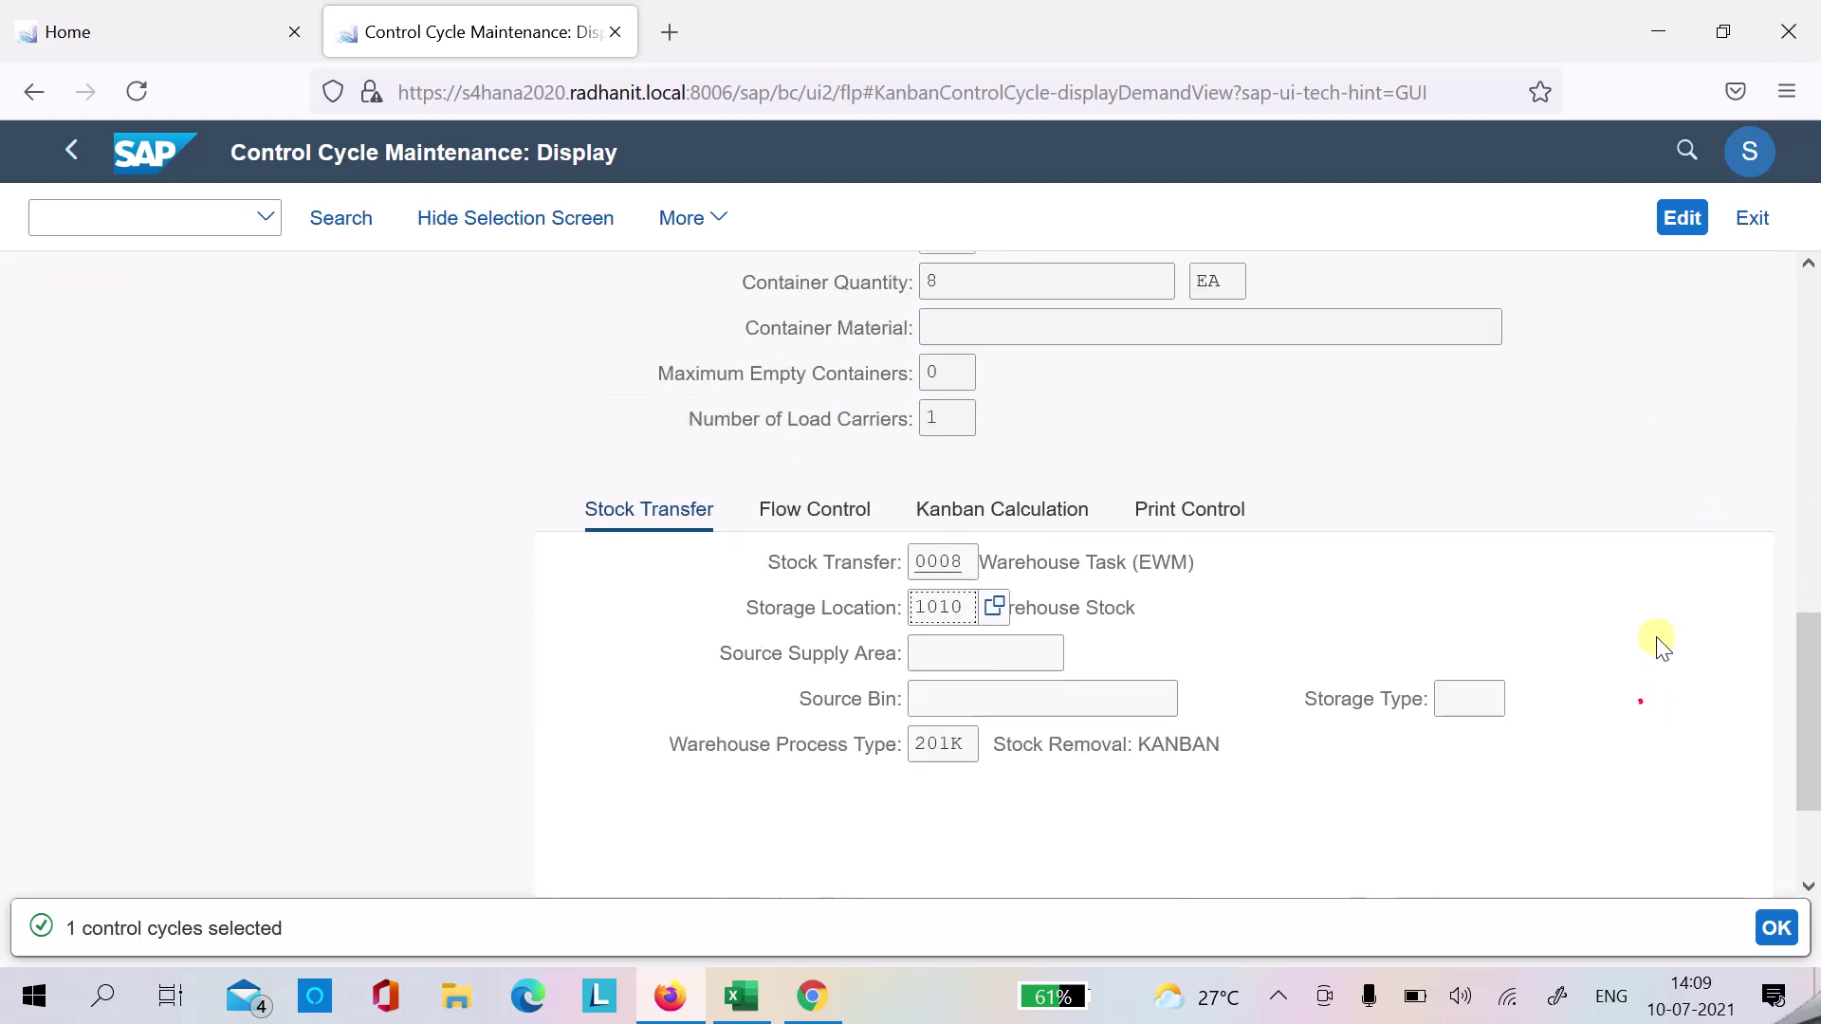
left_click(1060, 650)
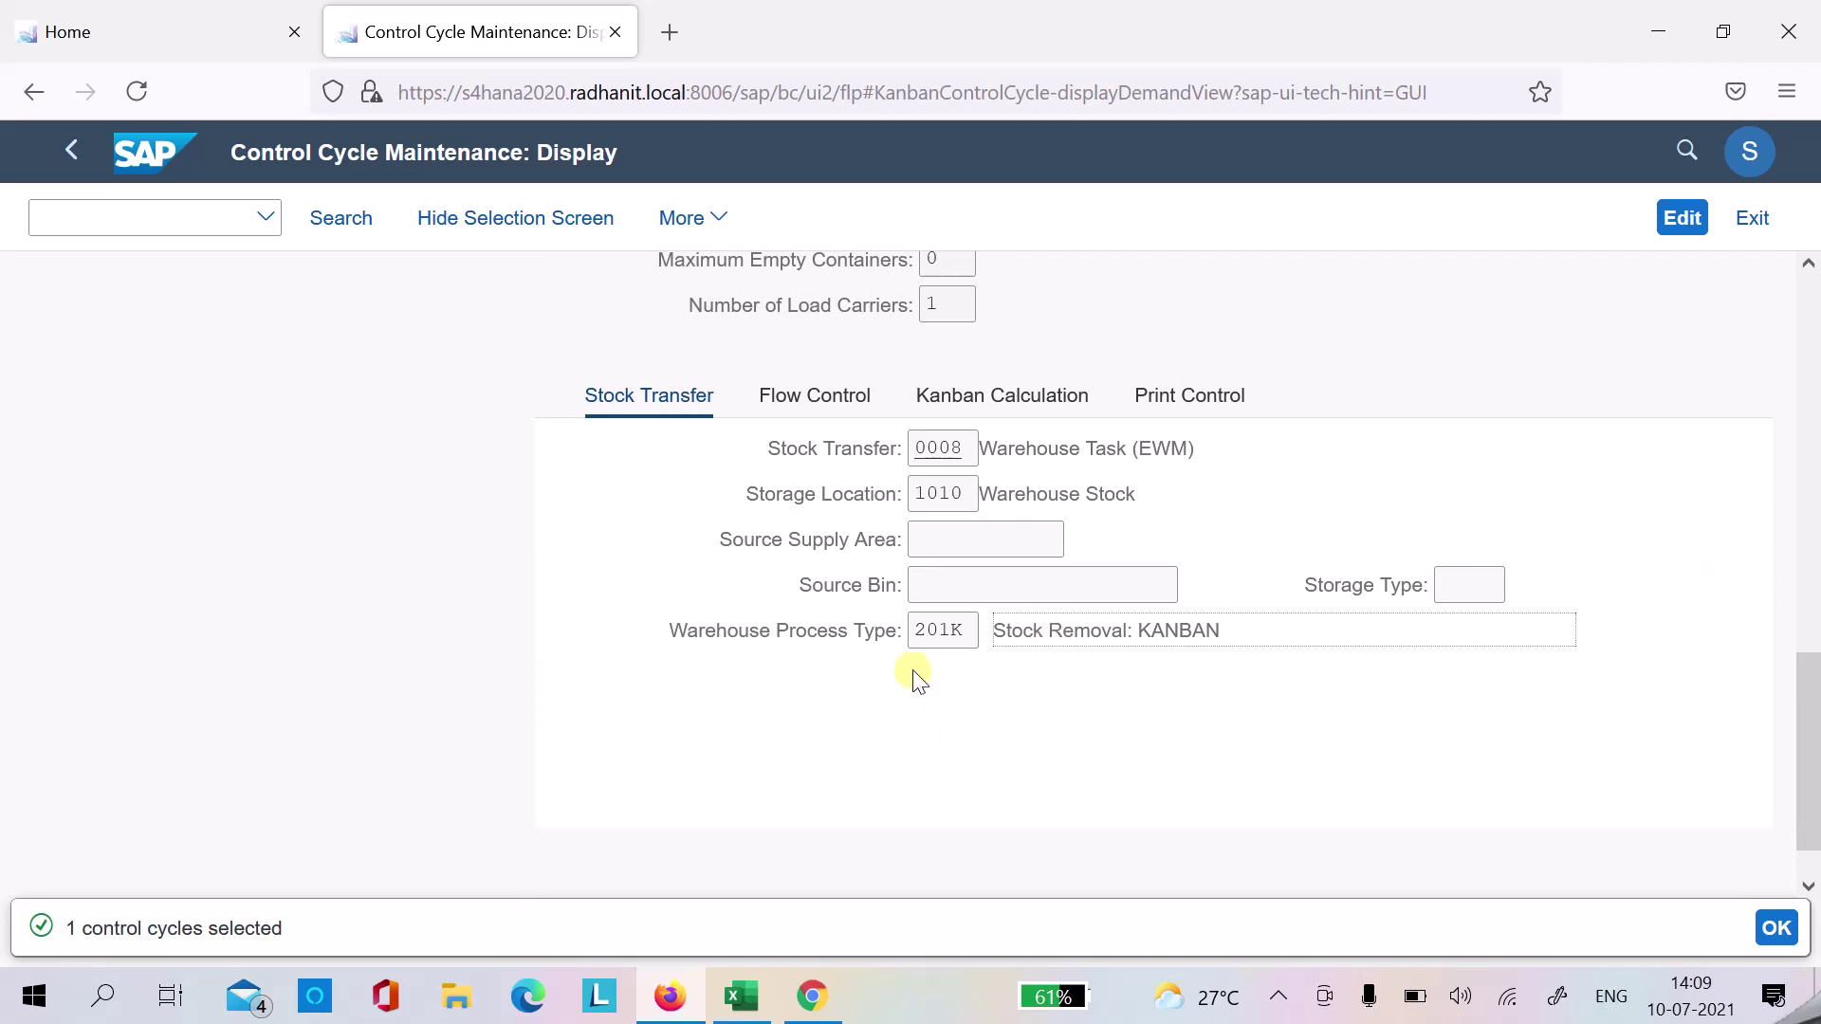
left_click(965, 641)
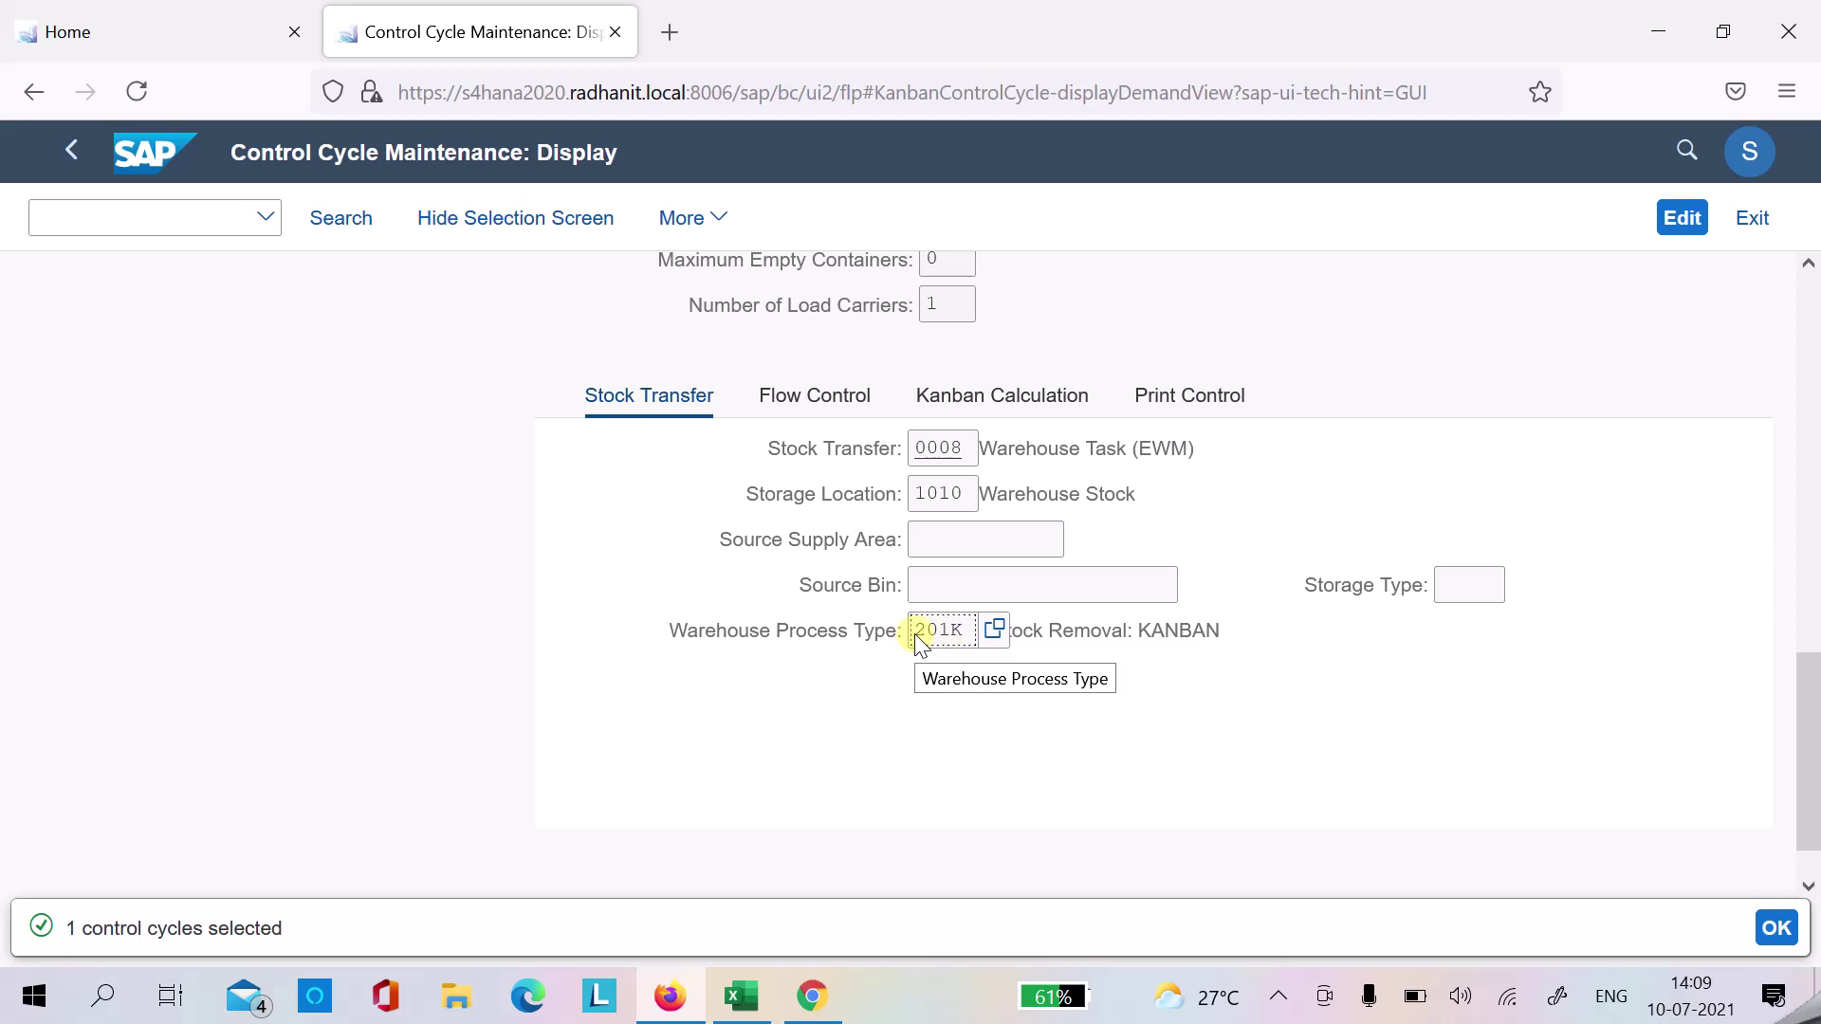
left_click(980, 586)
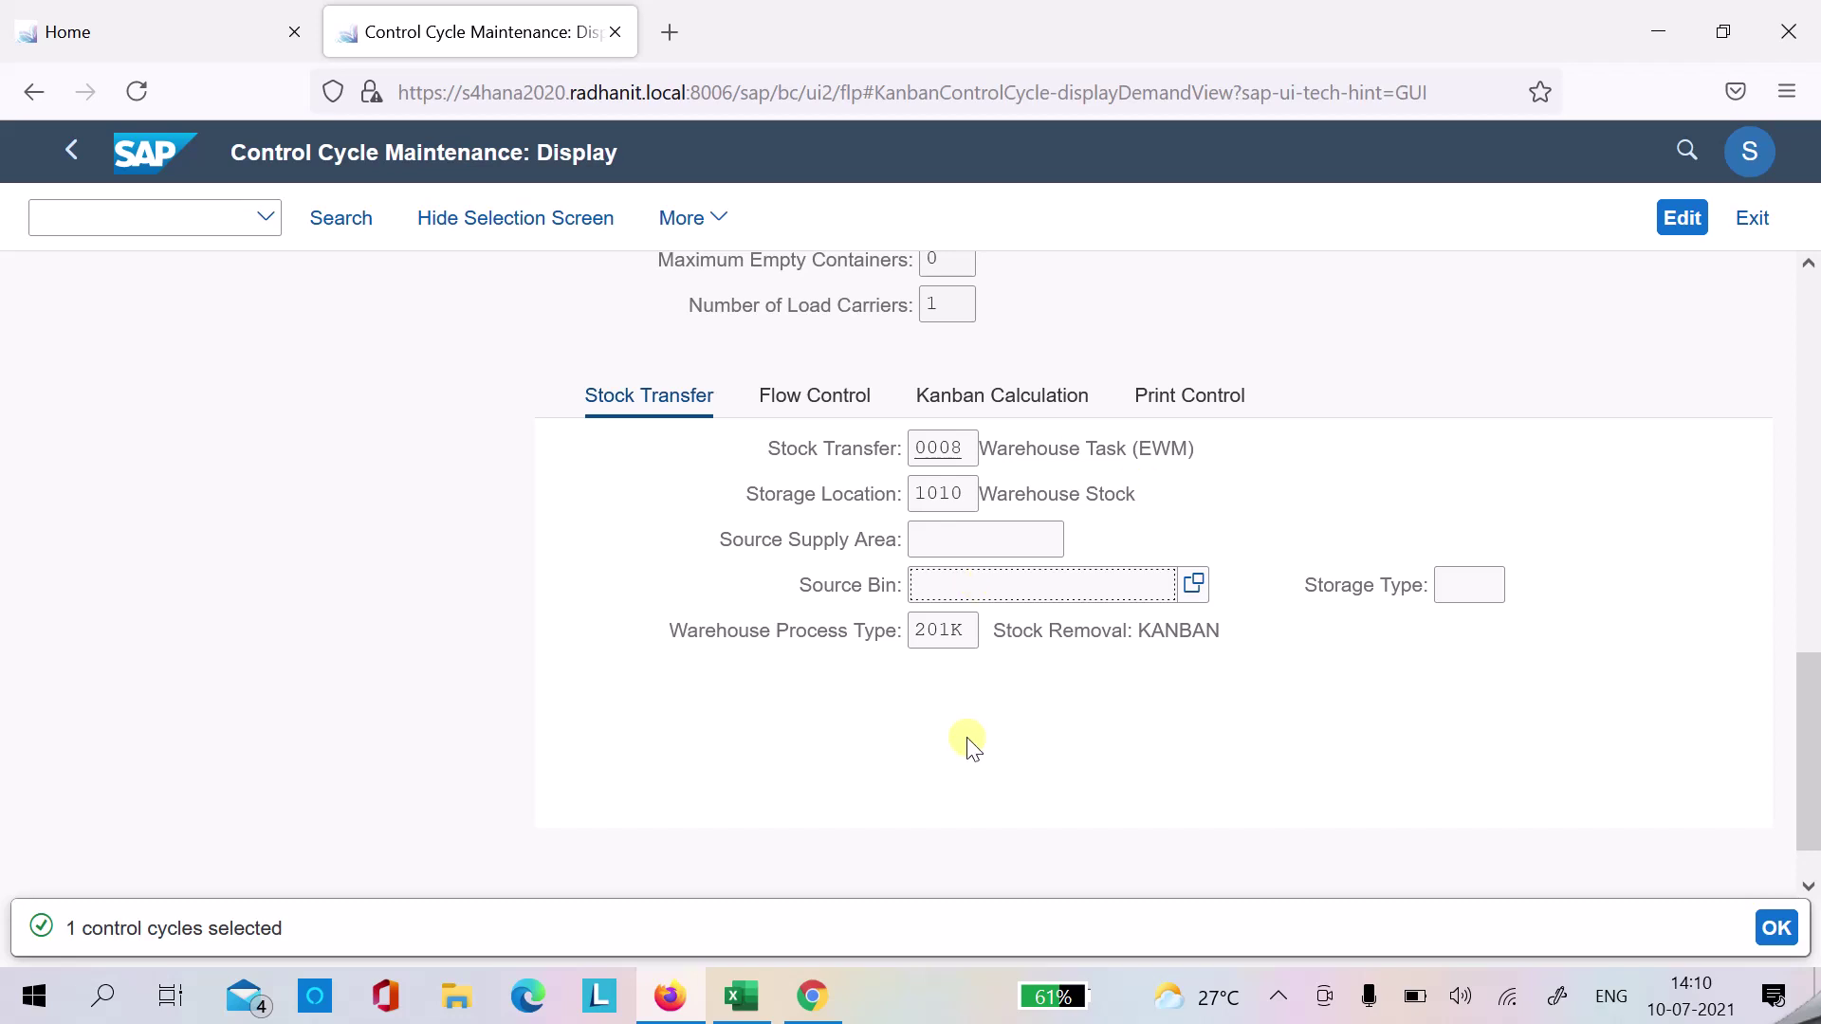
left_click(920, 626)
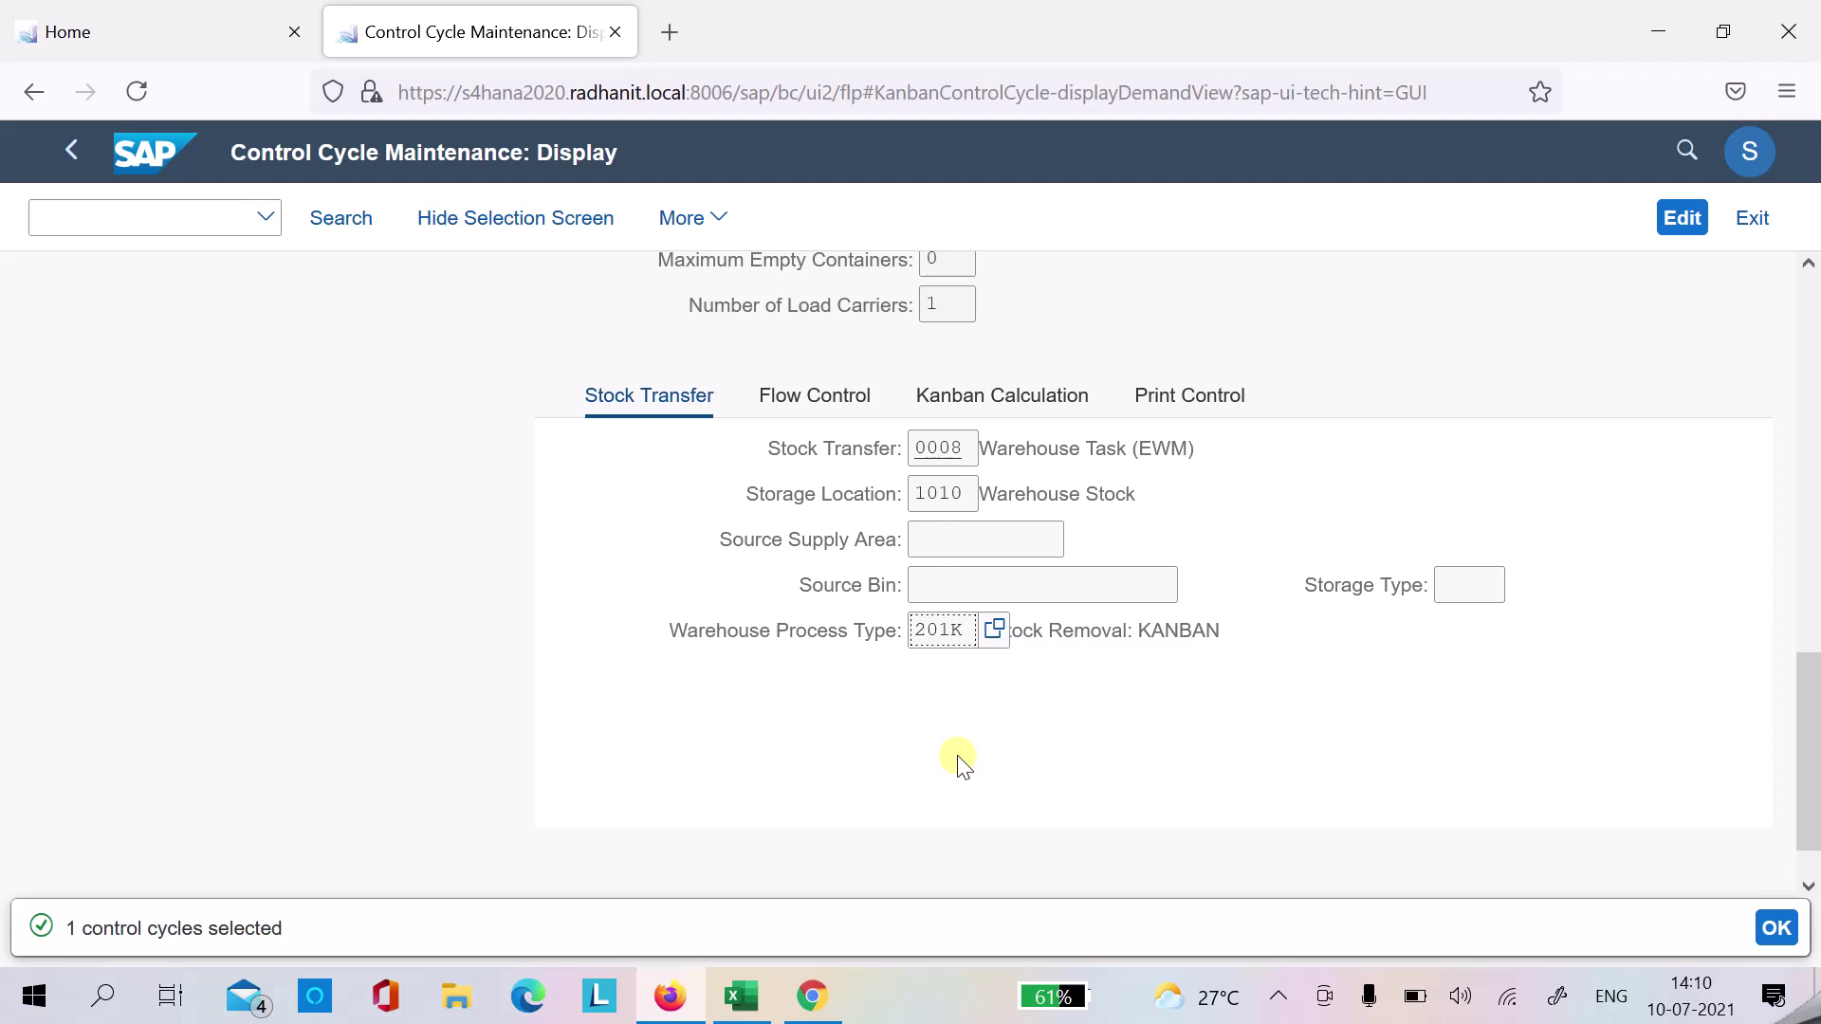
- Review the control cycle's destination bin assignment against its warehouse process type, and return to the start of the control cycle display
scroll(1622, 825, "up", 5)
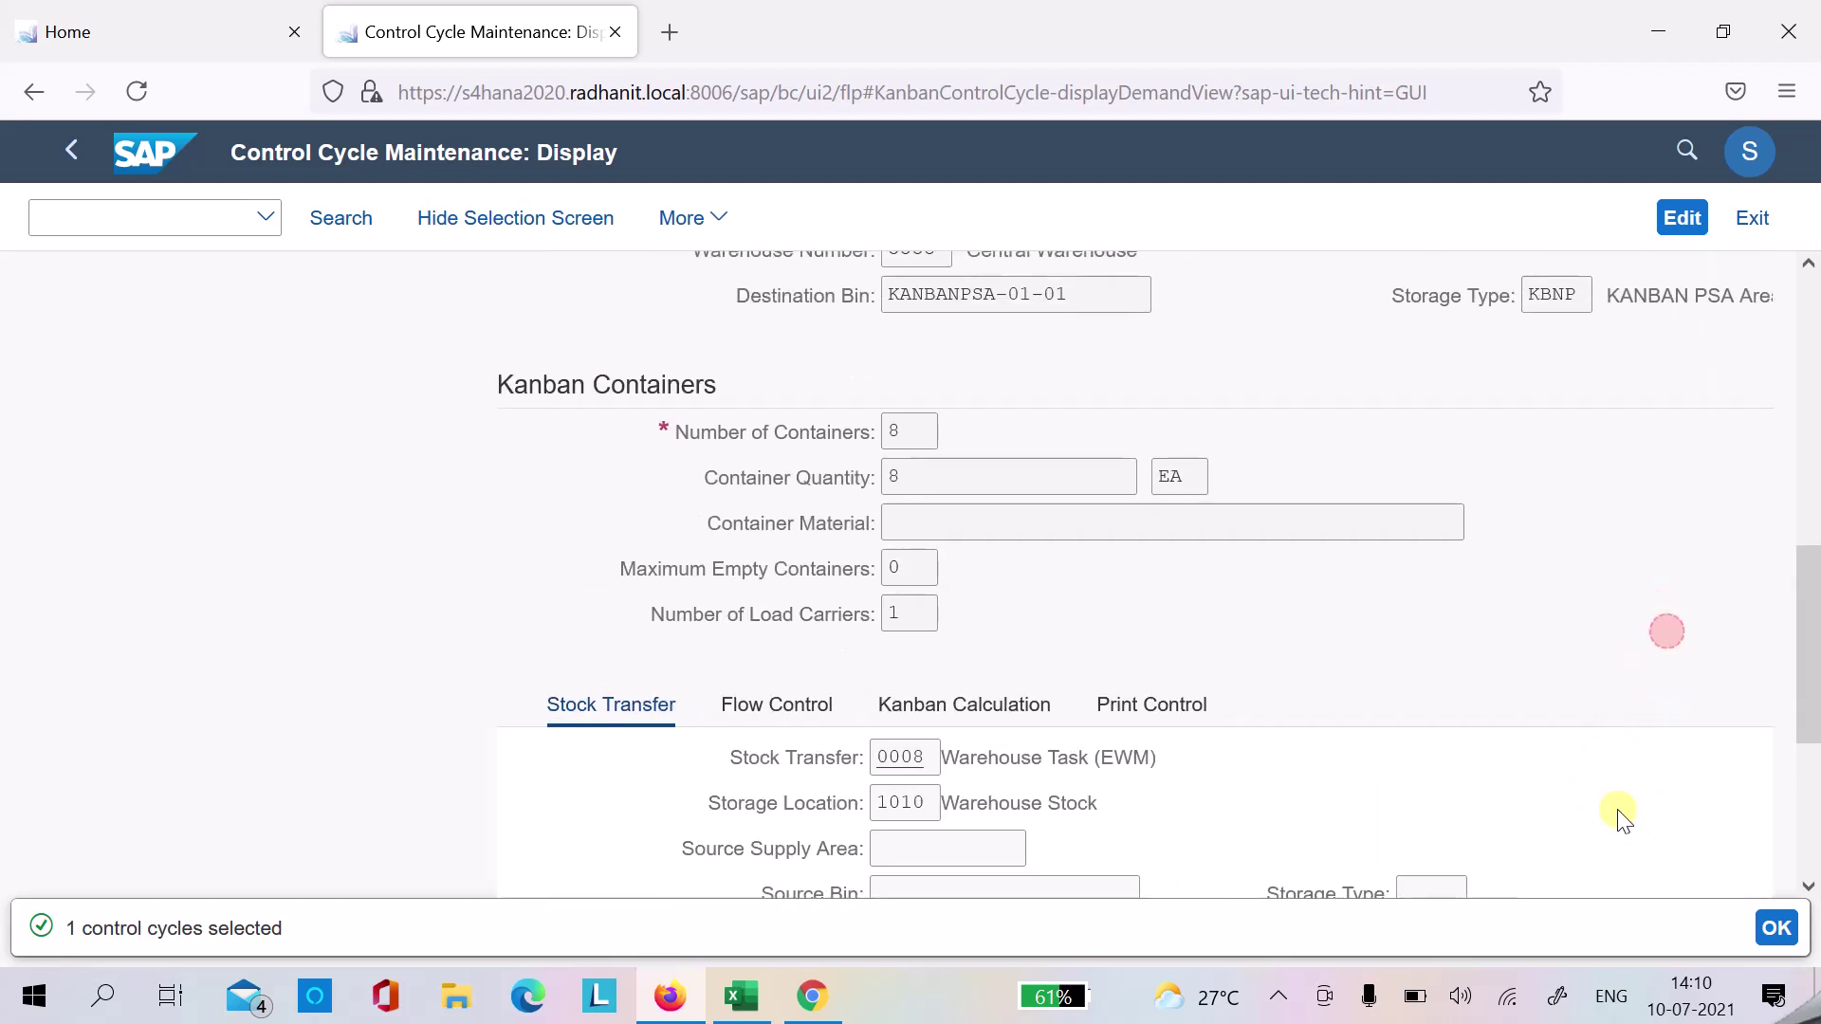
scroll(1653, 795, "up", 1)
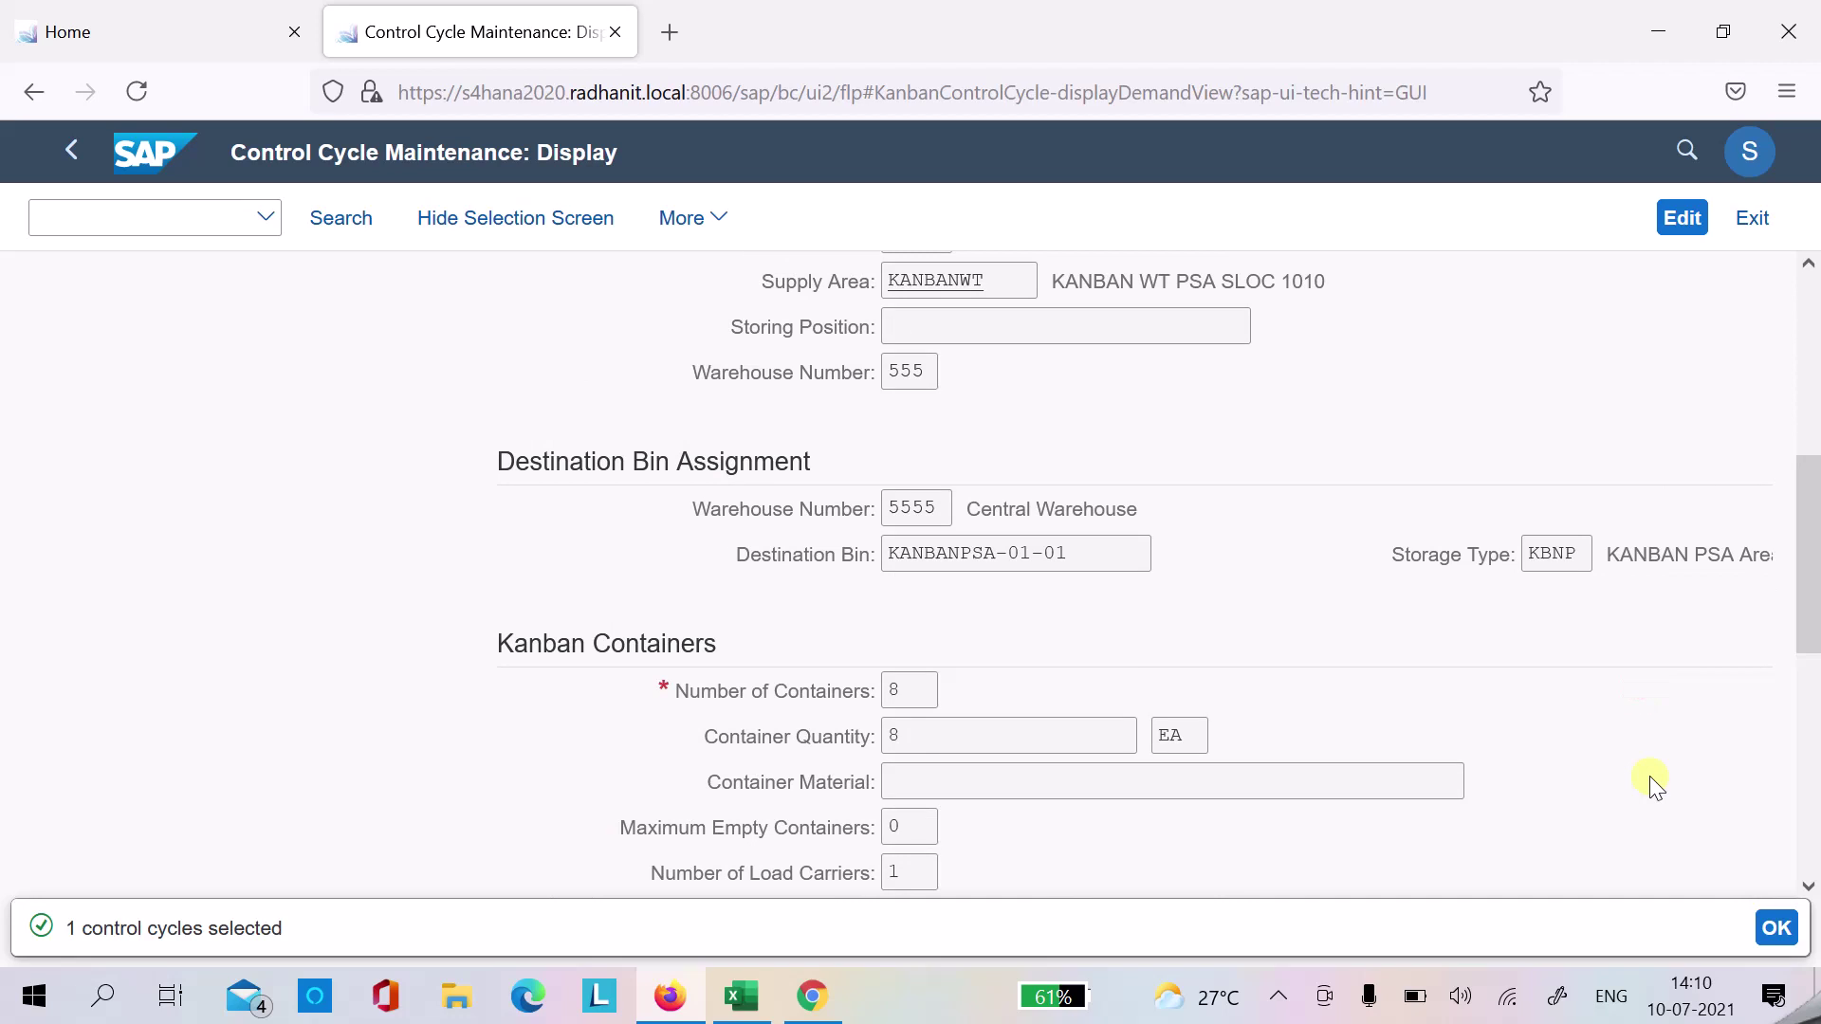
left_click(1093, 543)
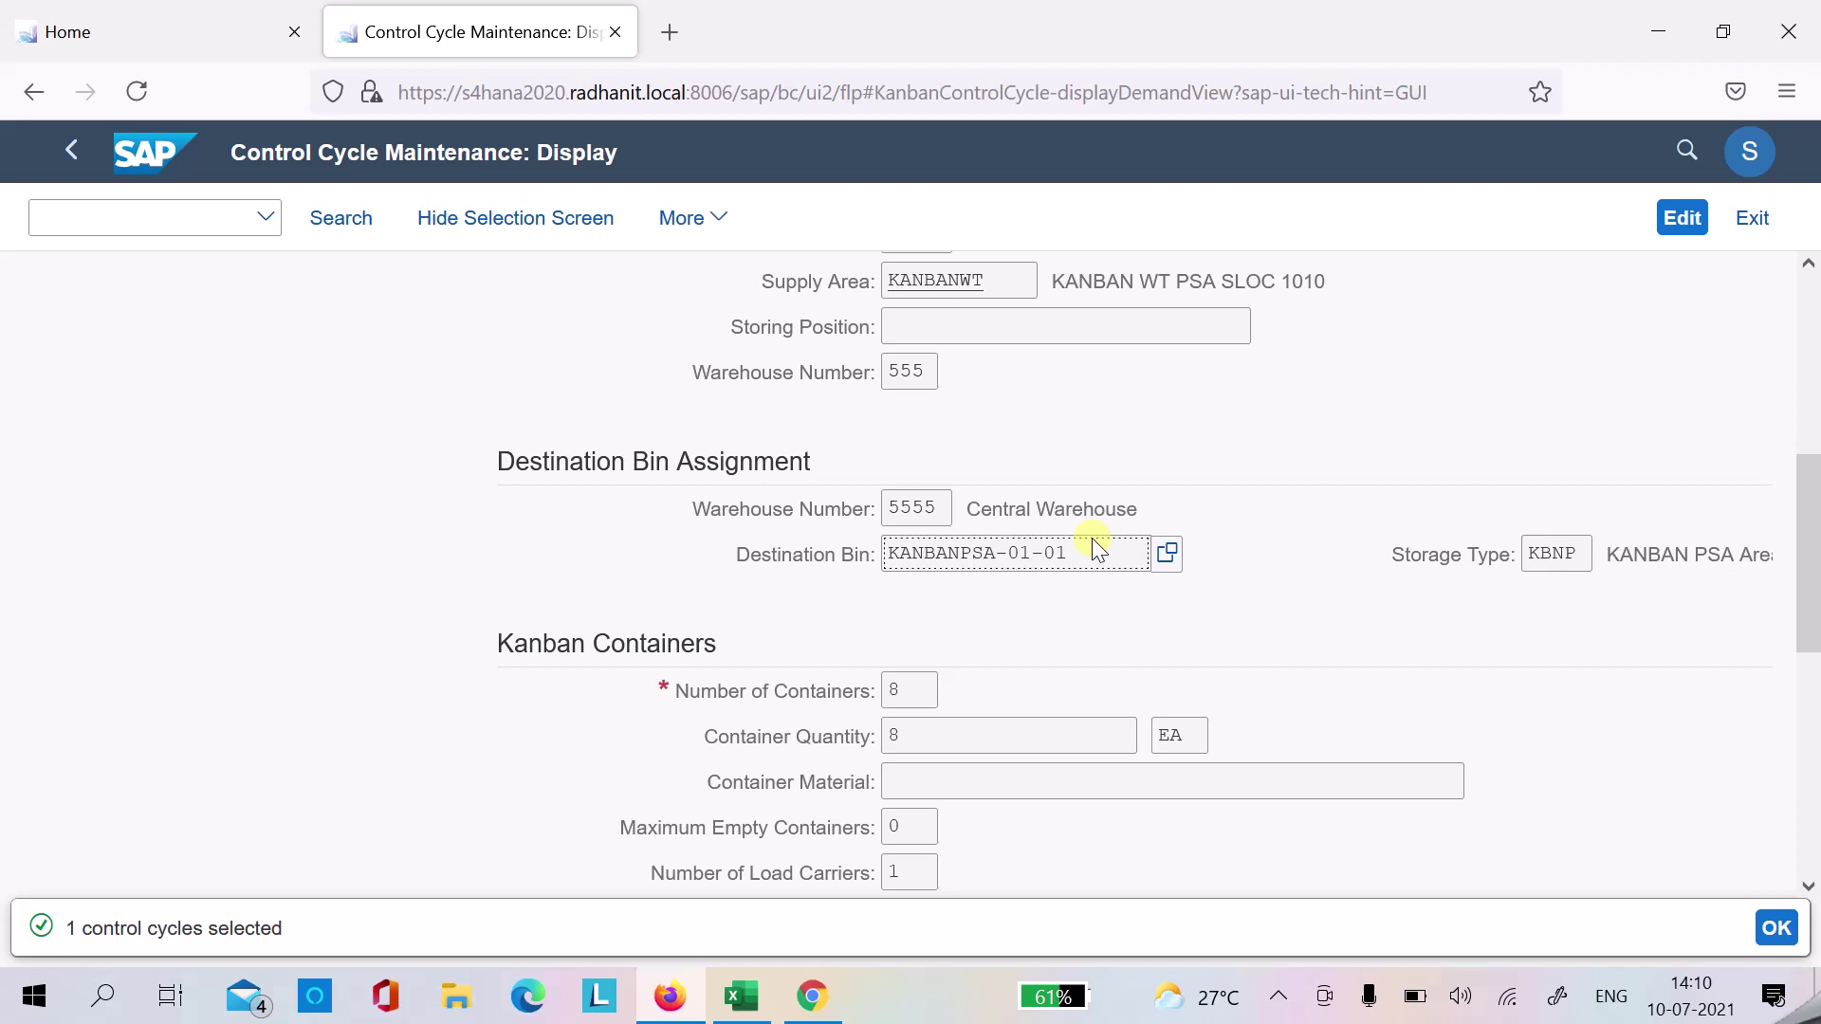
scroll(1745, 474, "down", 5)
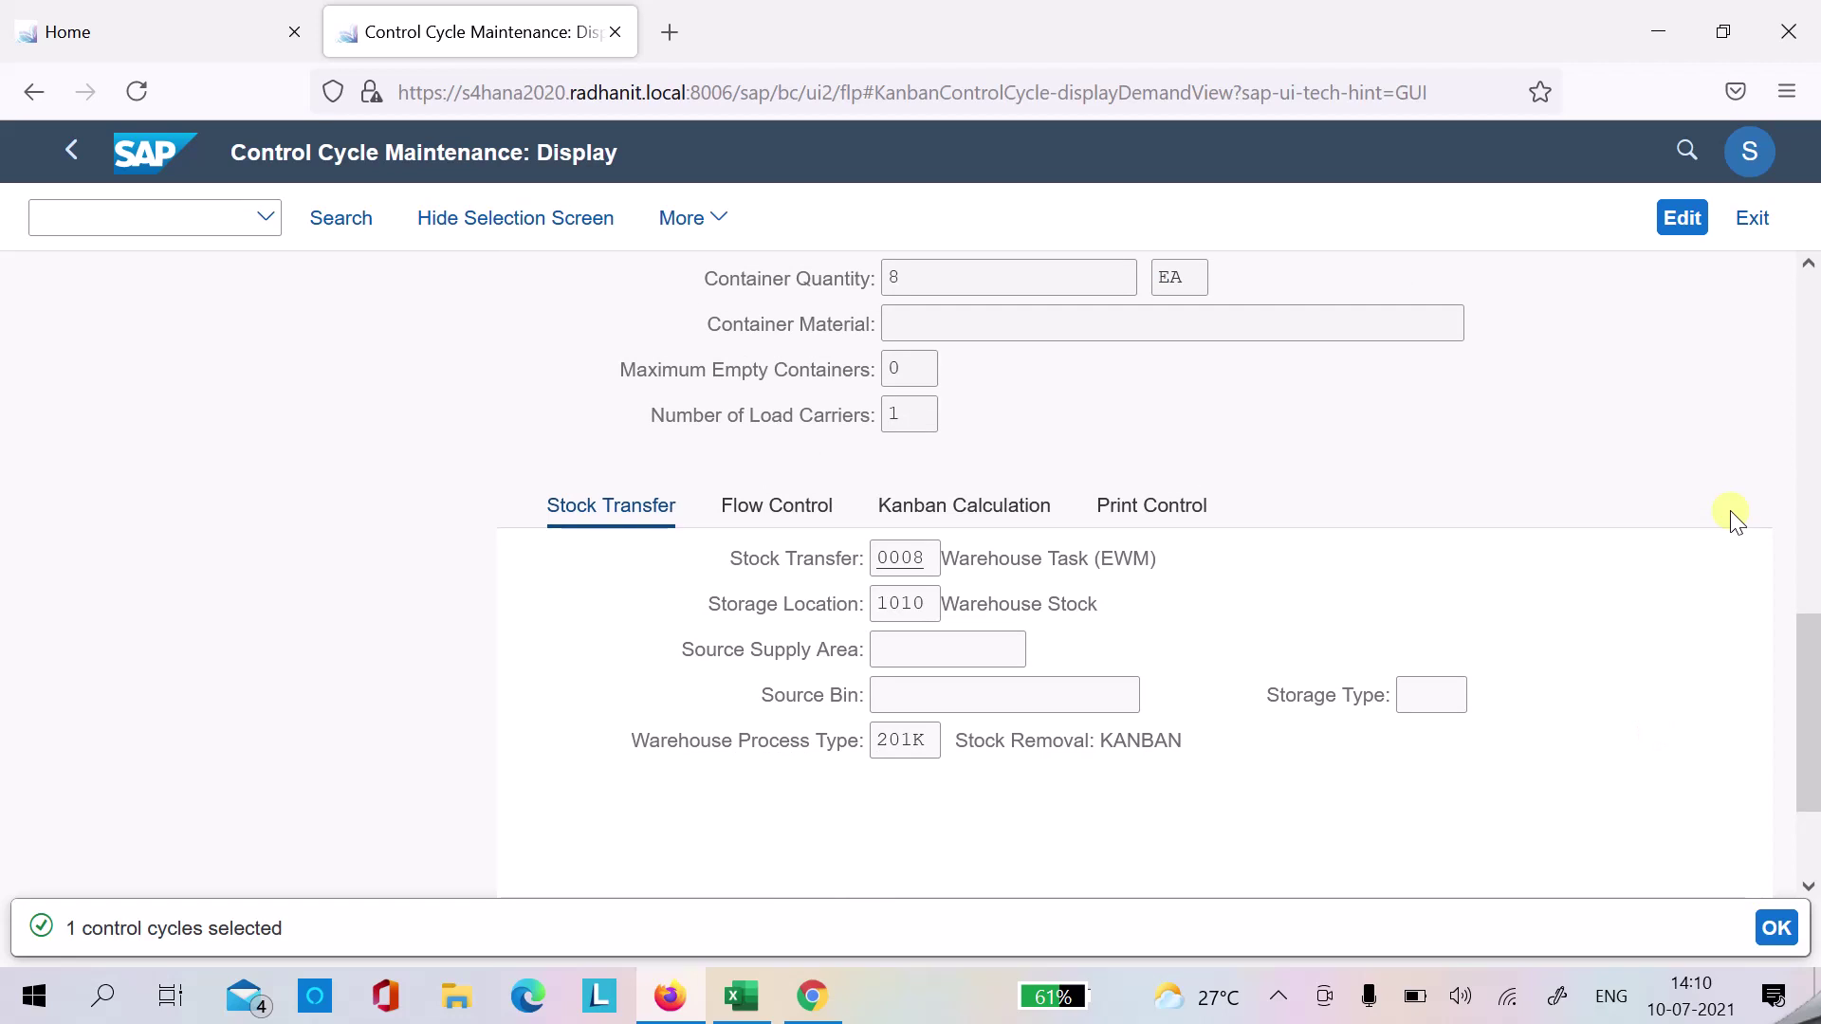
left_click(897, 752)
scroll(203, 753, "left", 1)
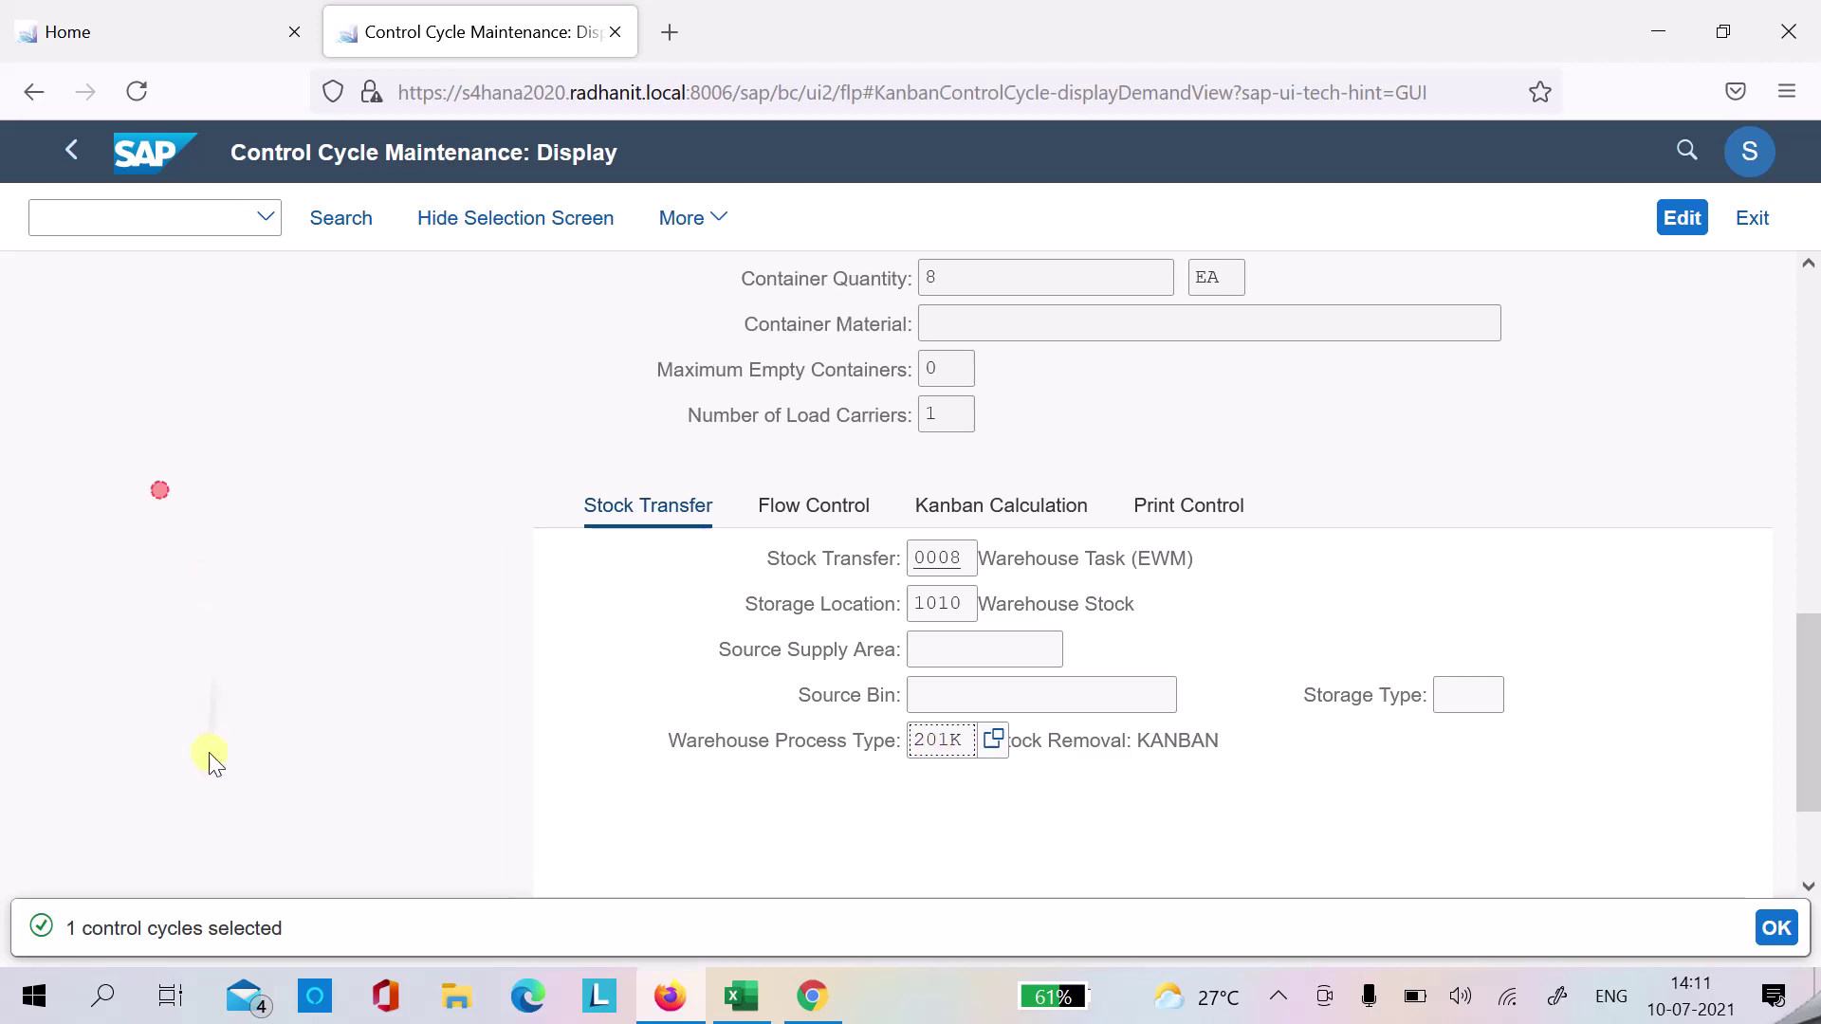
scroll(203, 752, "up", 10)
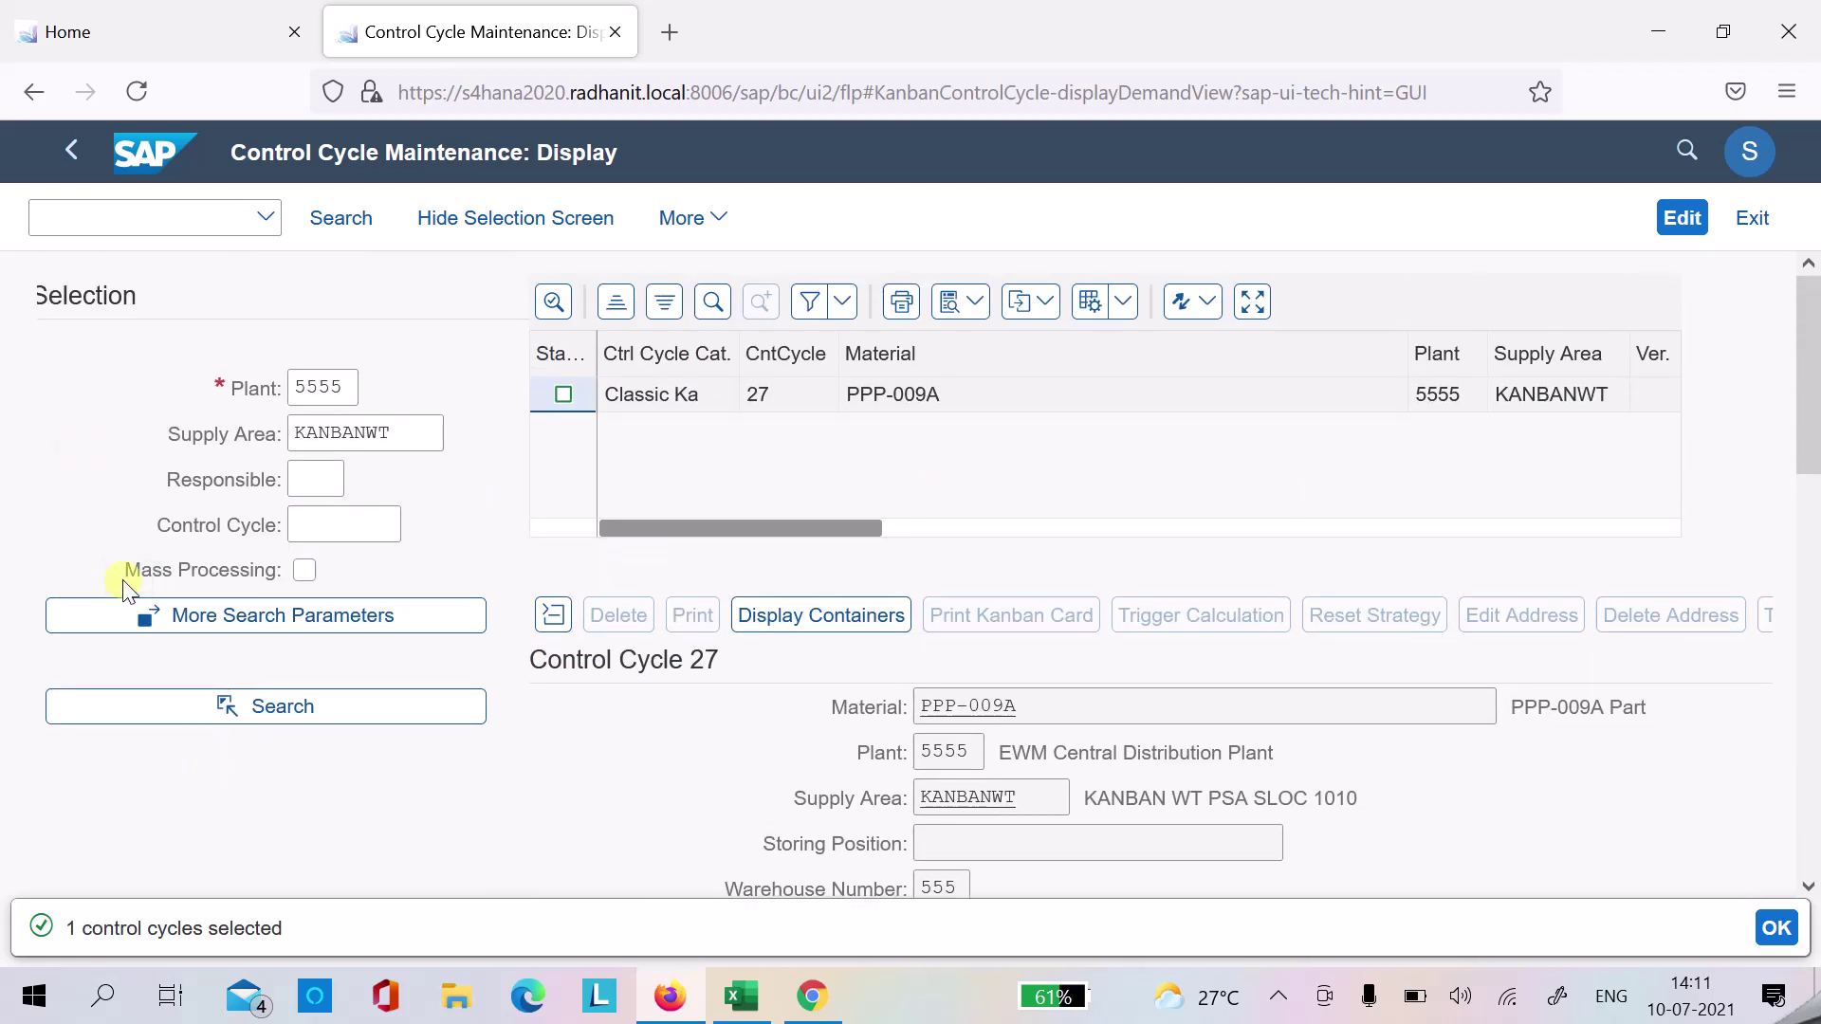
scroll(122, 550, "down", 10)
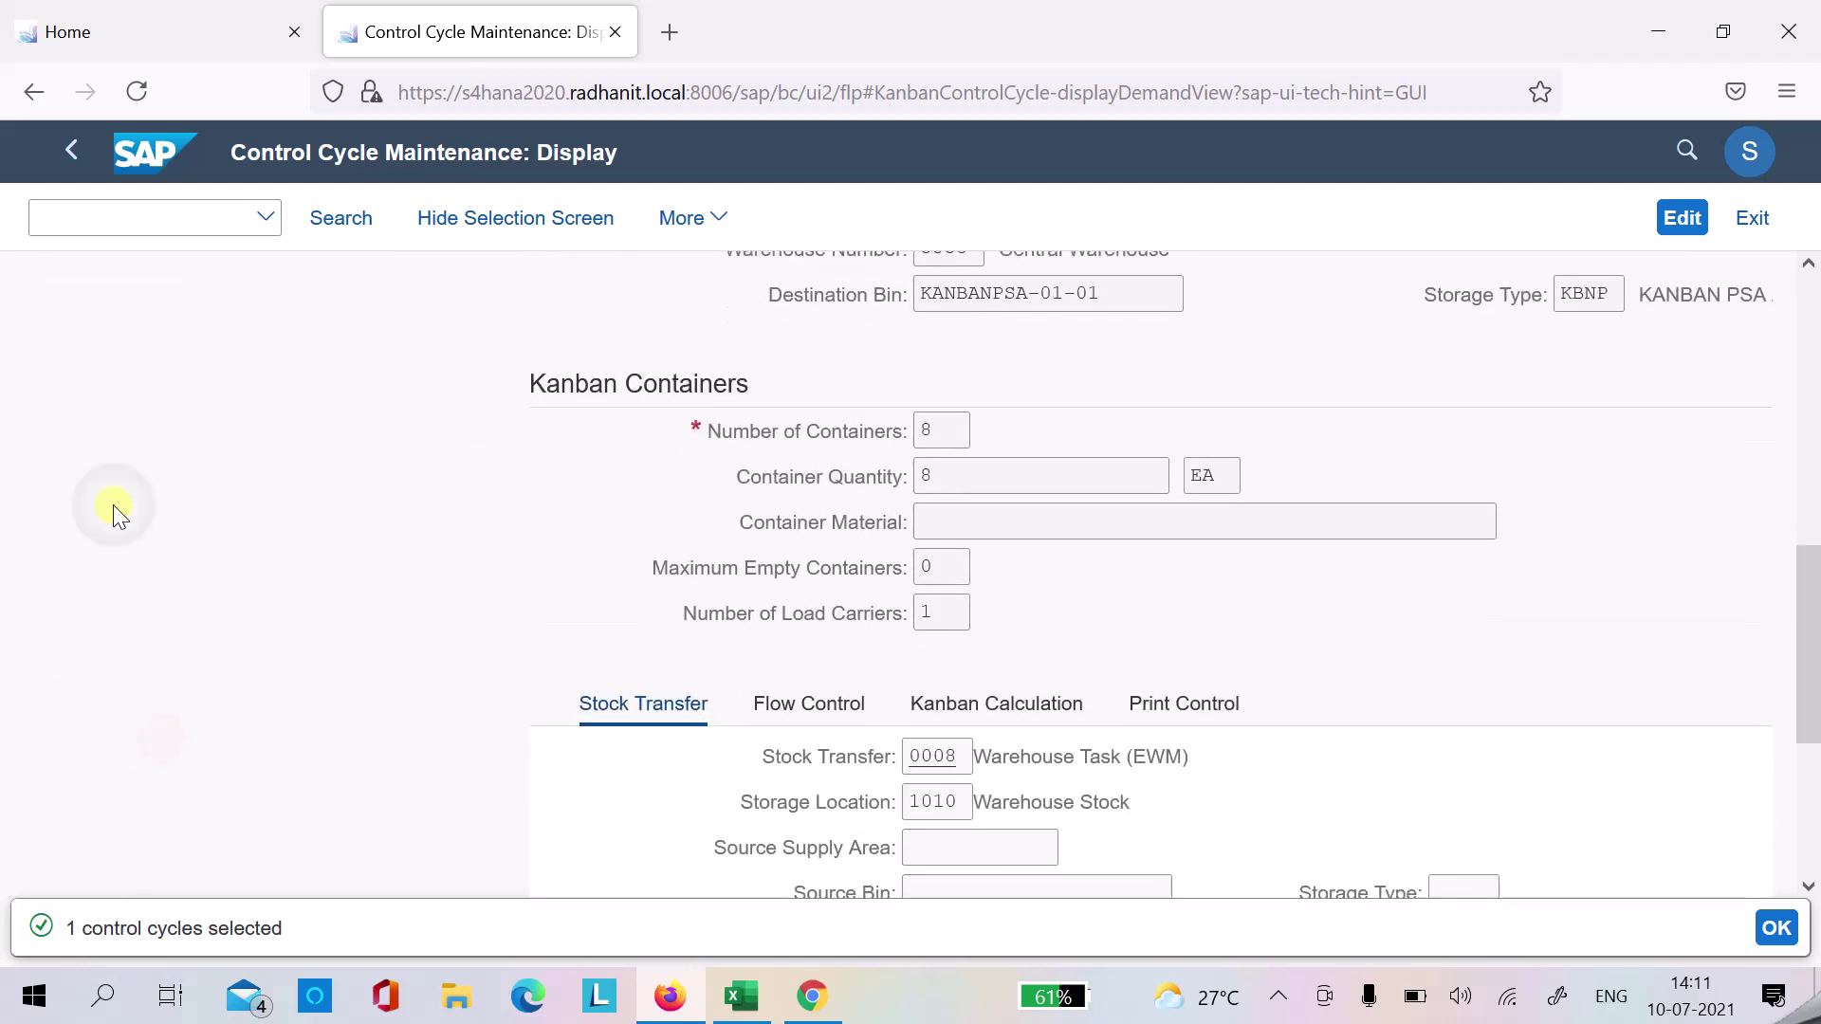
scroll(112, 529, "down", 2)
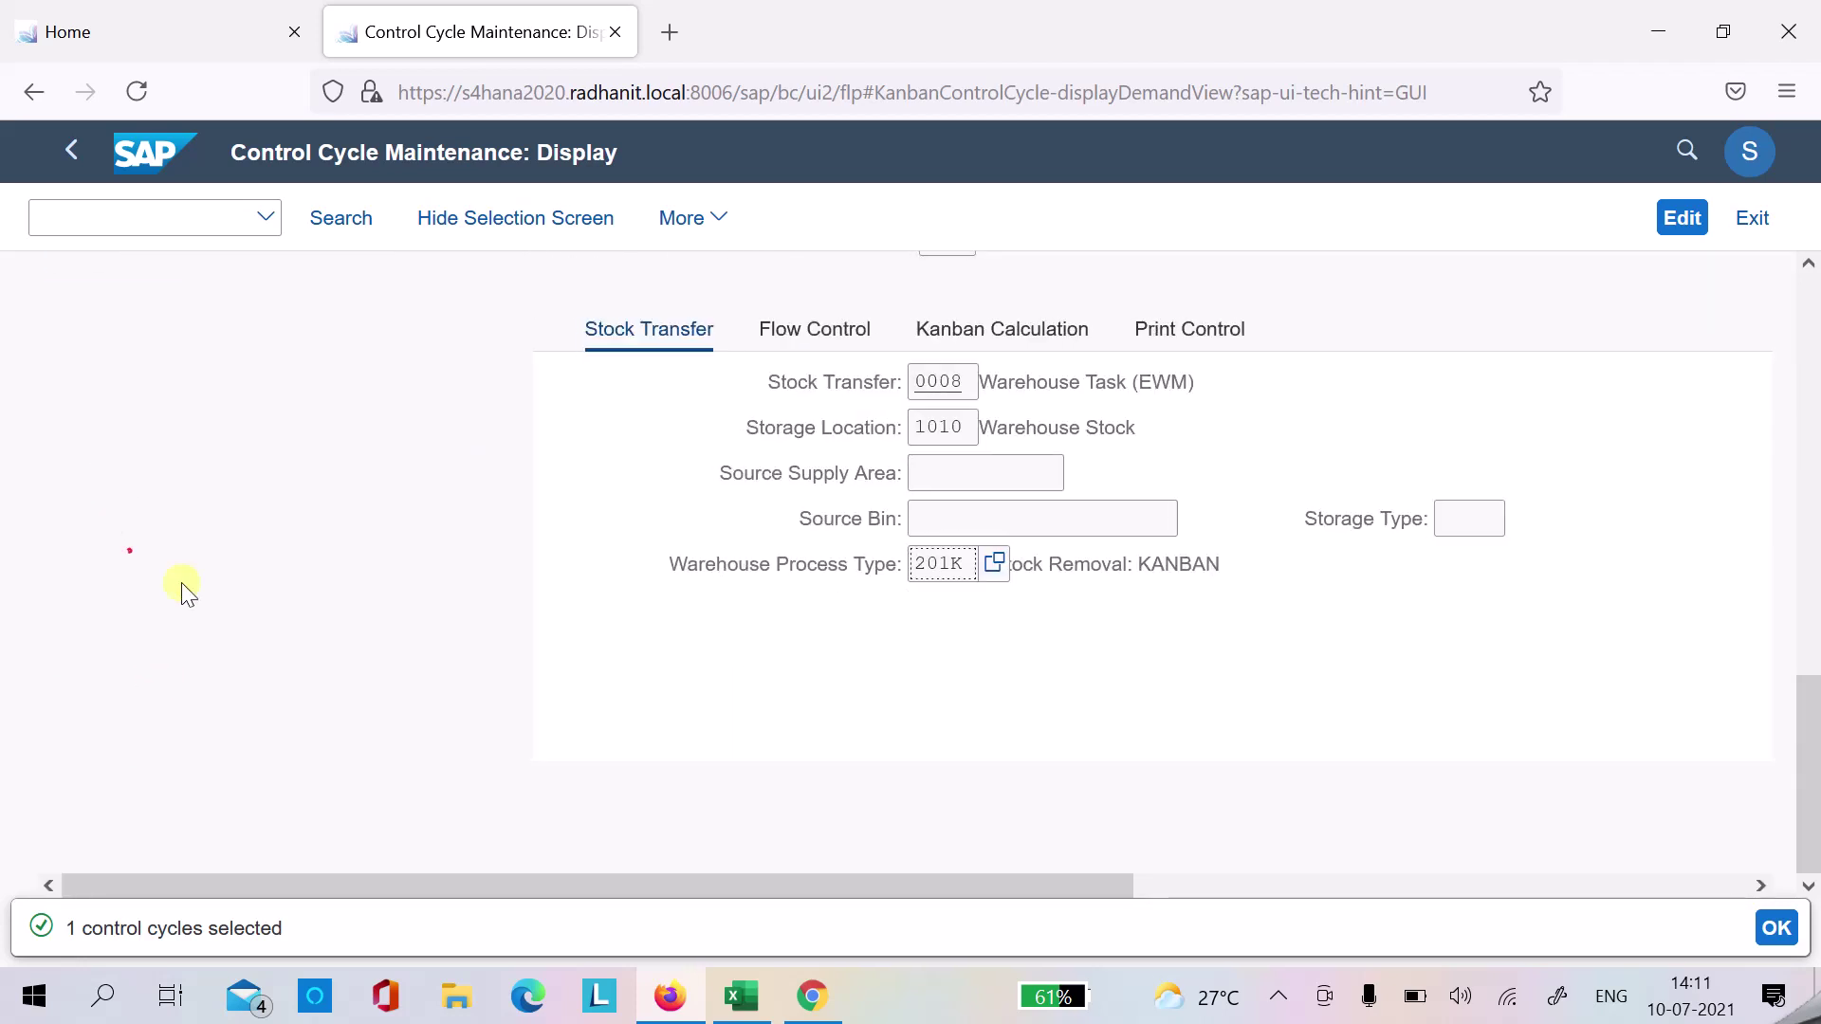
scroll(228, 664, "up", 5)
scroll(219, 712, "up", 5)
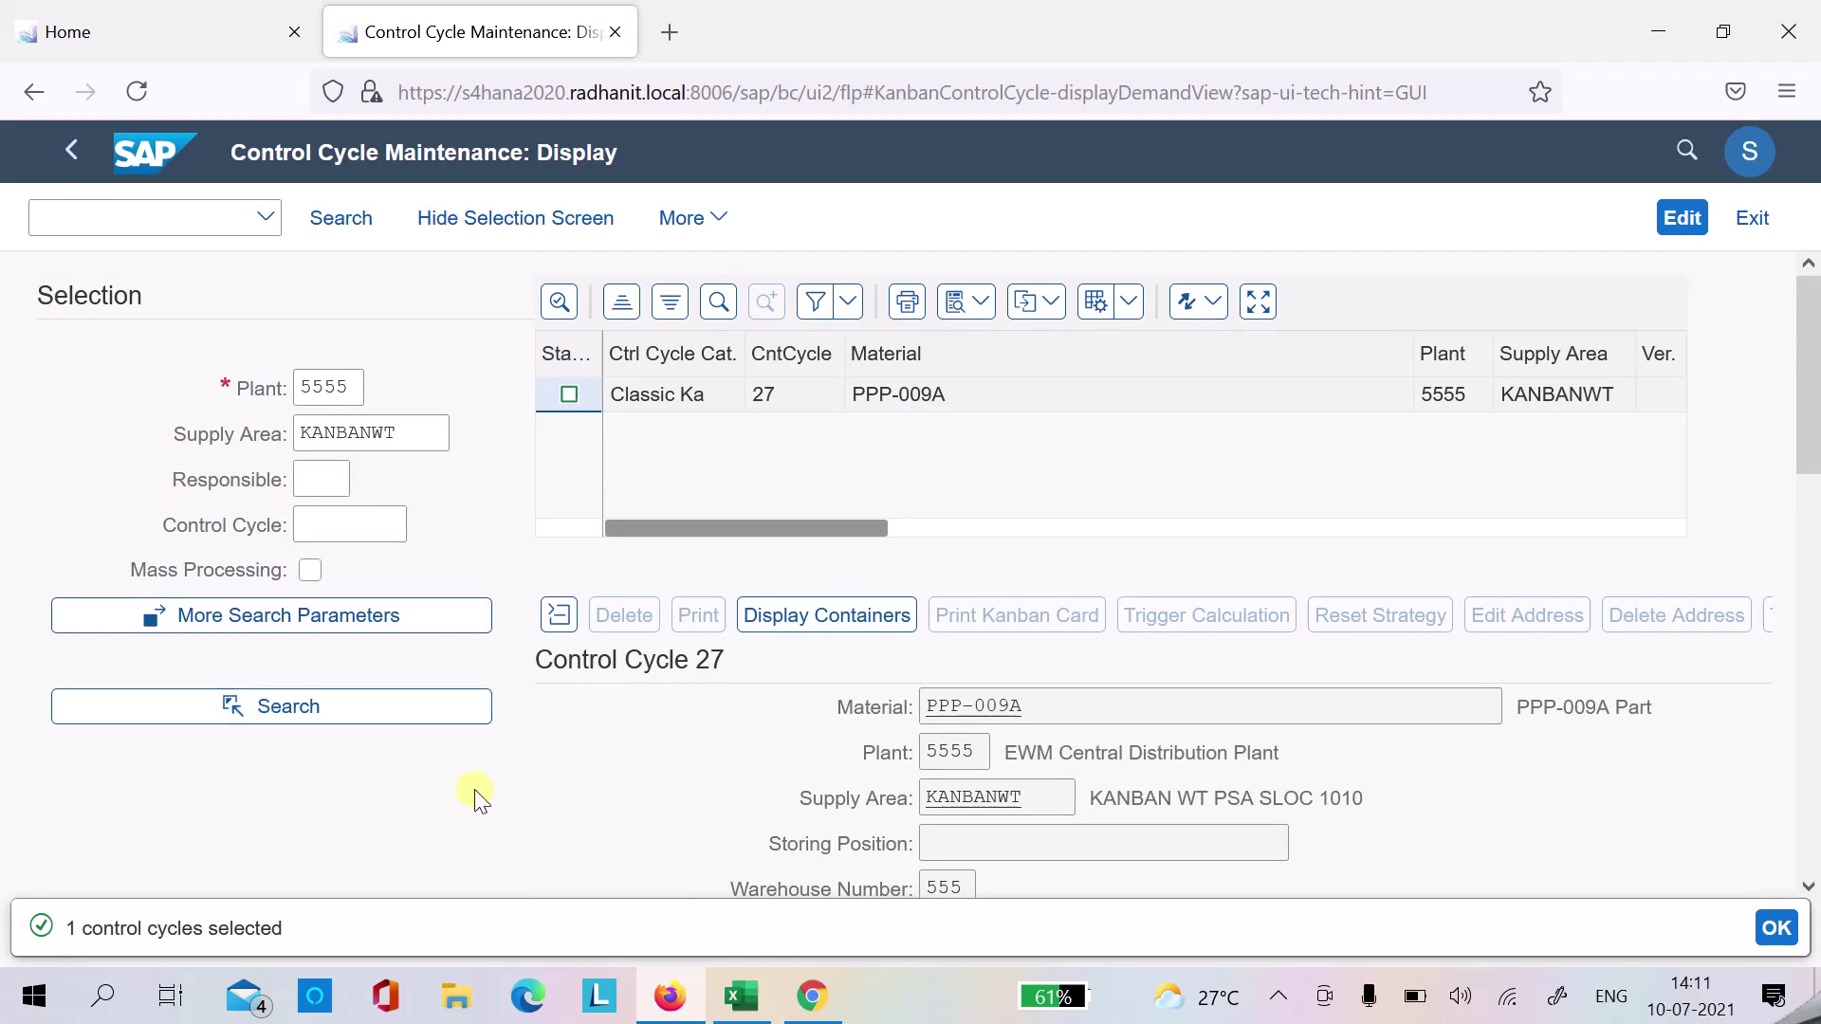
right_click(1280, 1002)
left_click(1281, 1002)
left_click(1279, 999)
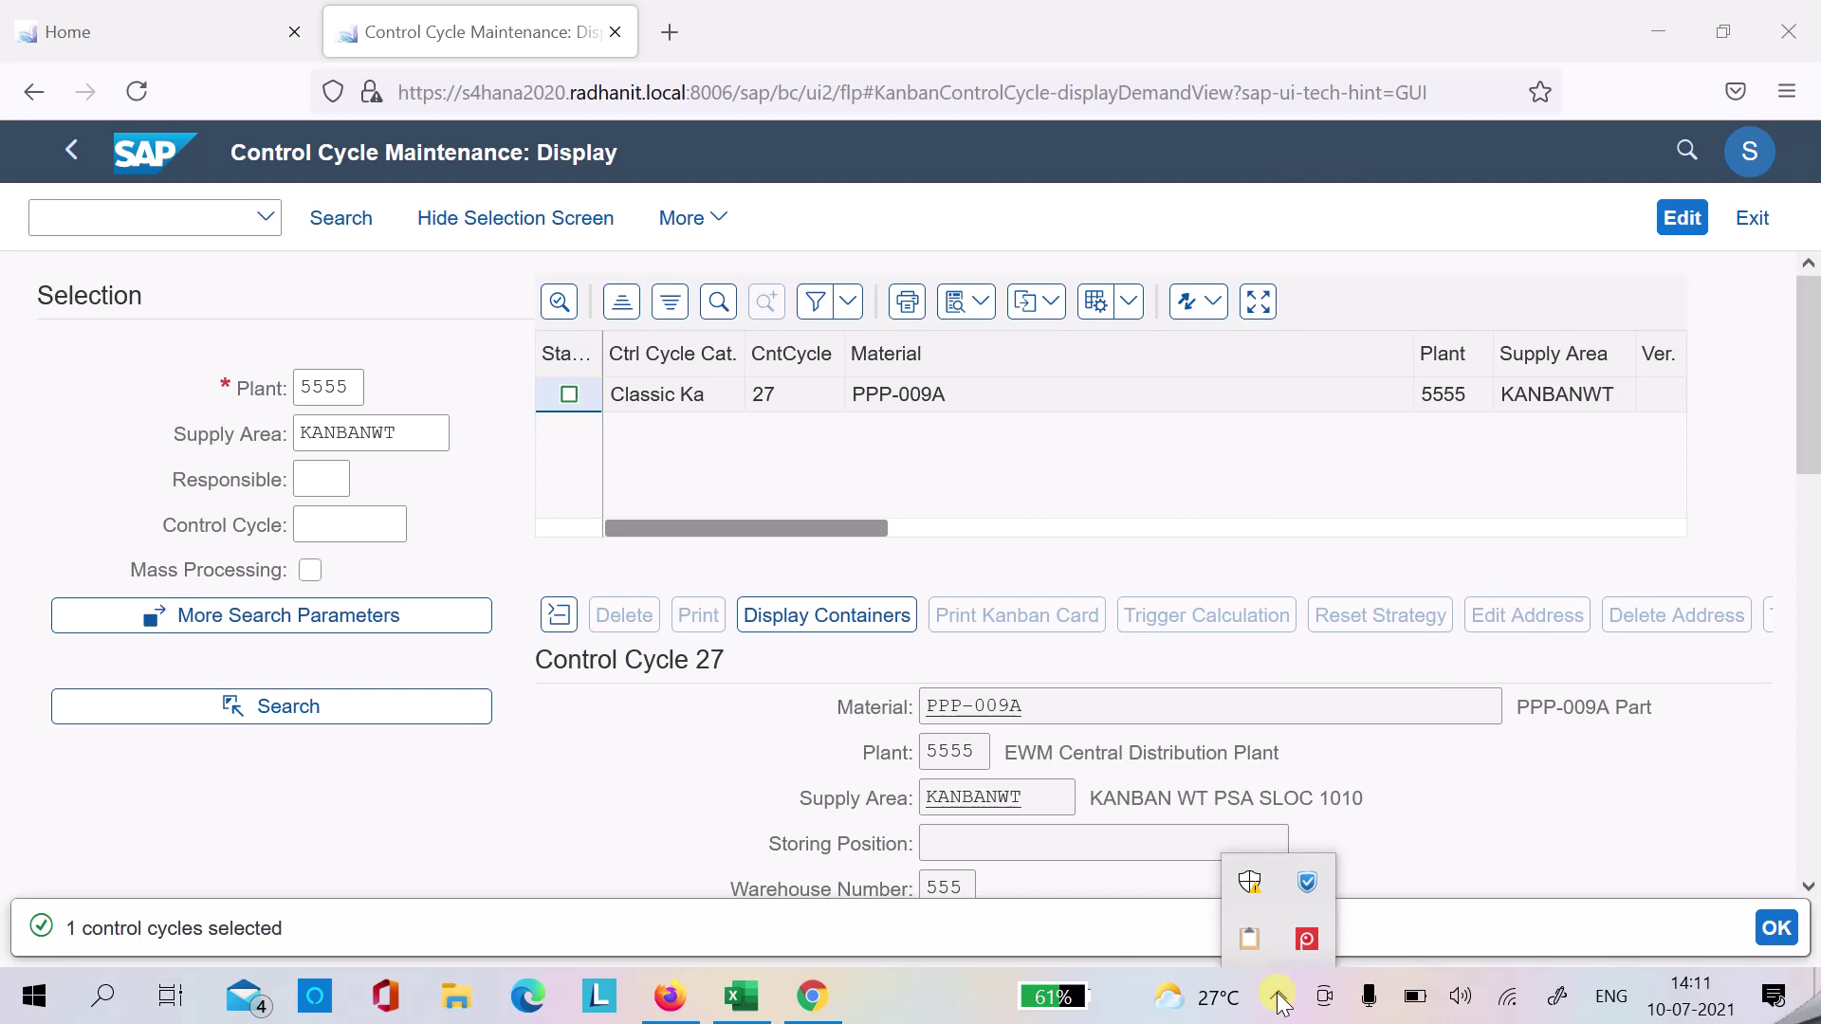
right_click(1309, 941)
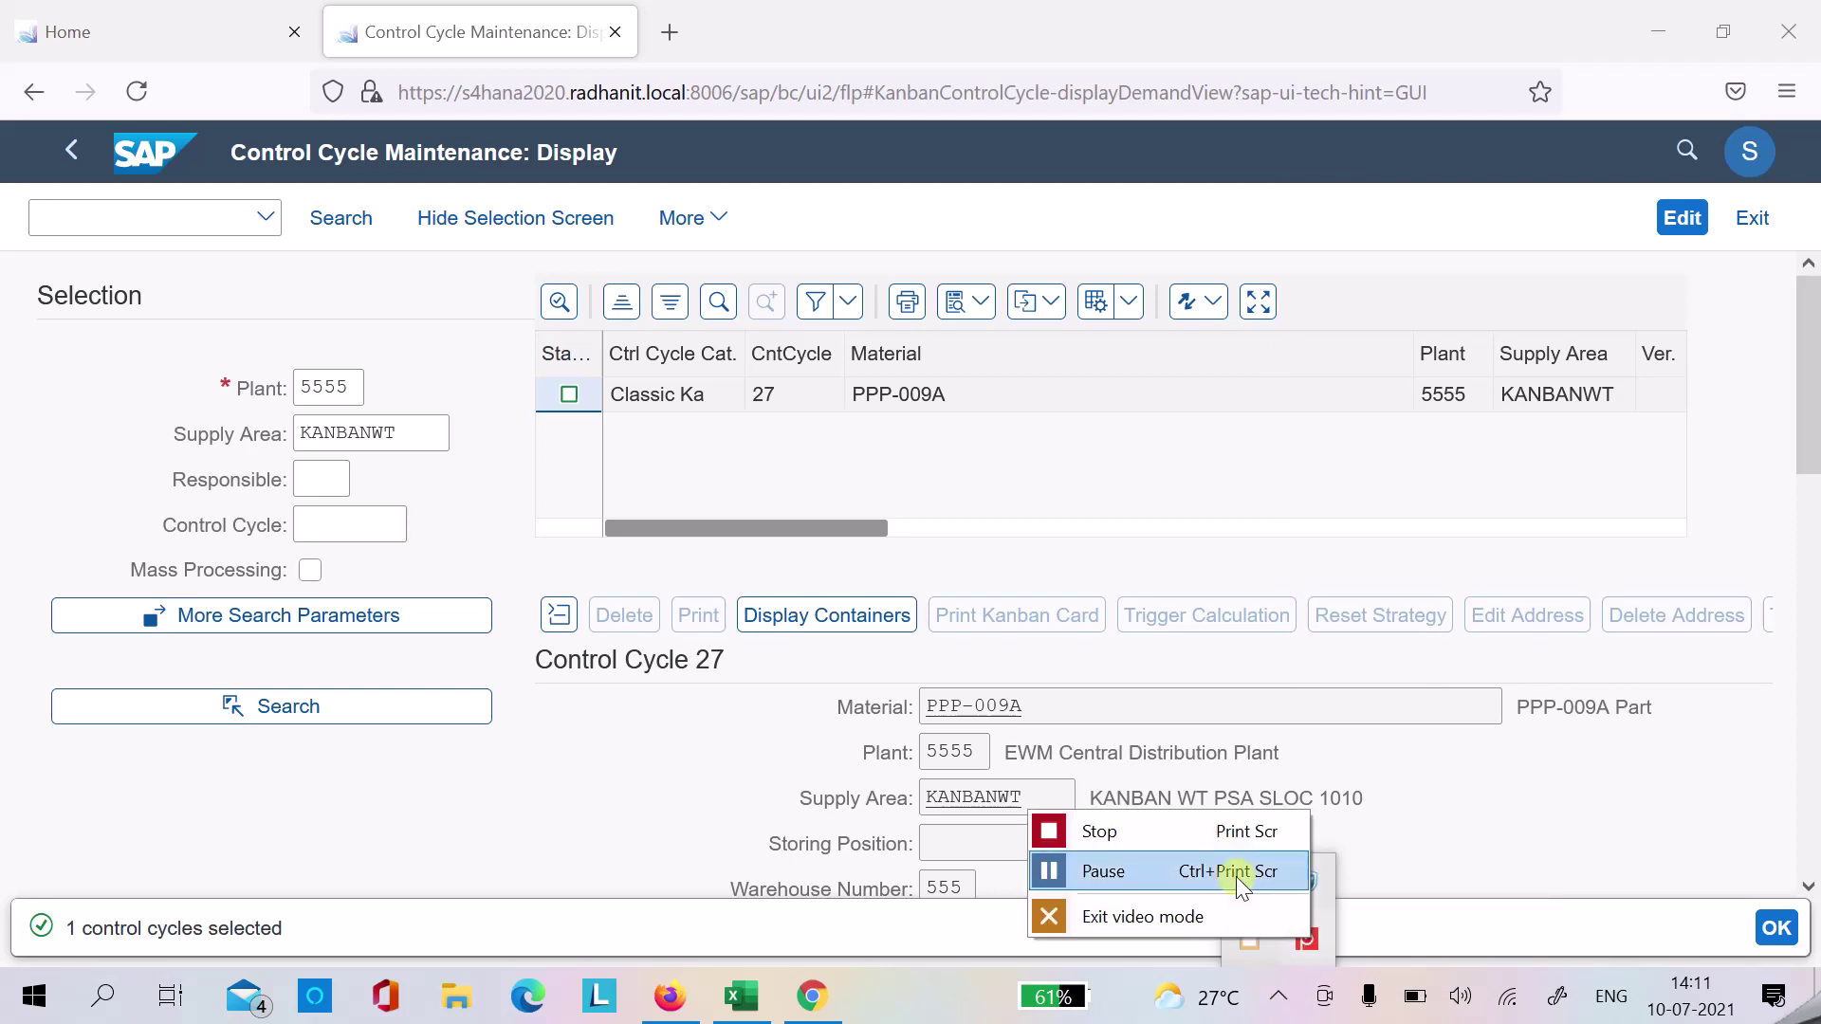
left_click(1224, 841)
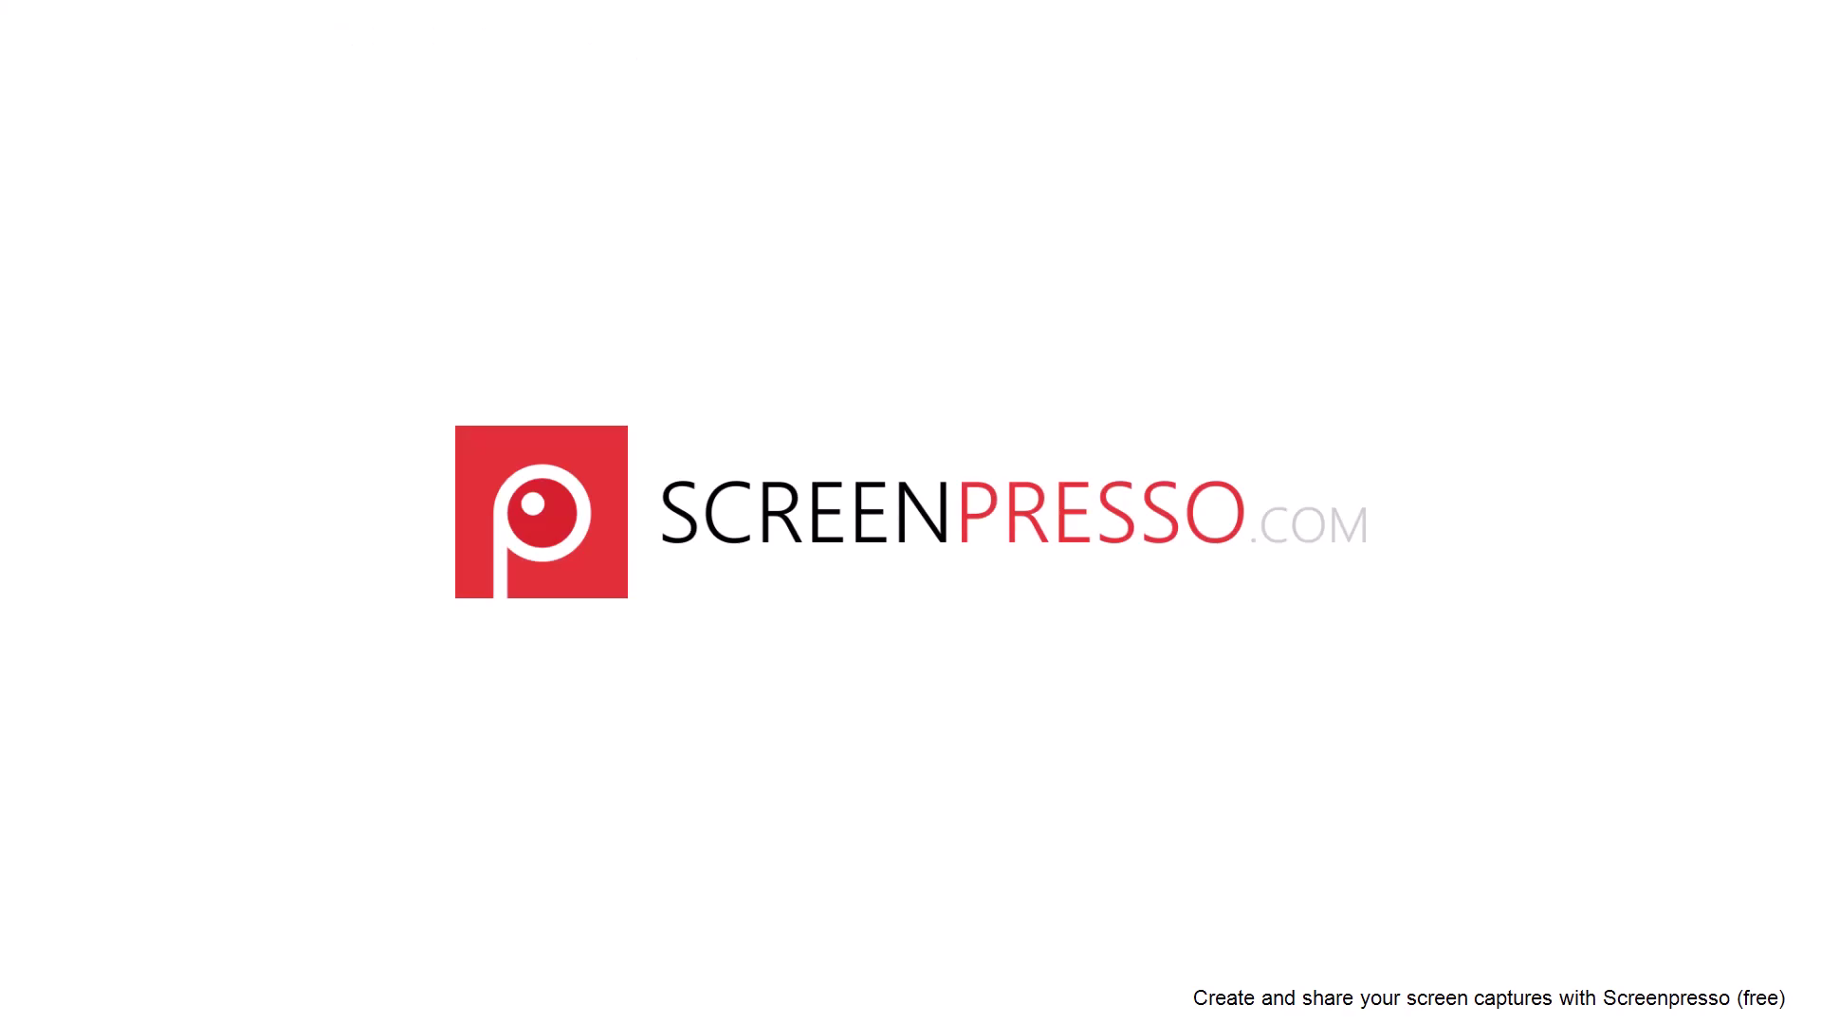